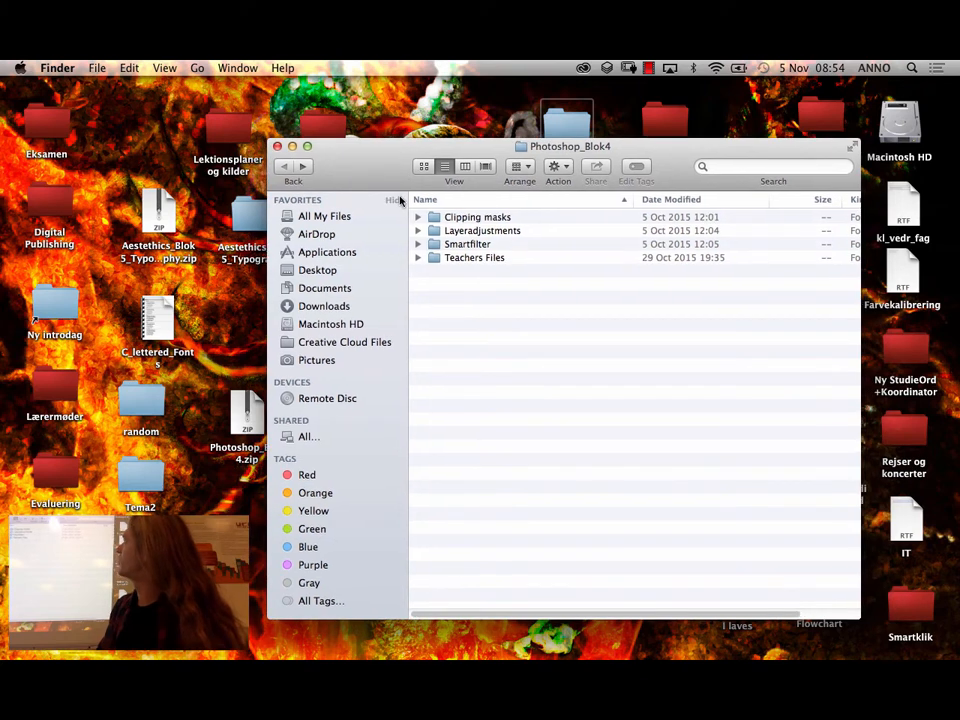
# Preview Adding_Layeradjustments.psd from the Layeradjustments folder and open it in Photoshop
pyautogui.doubleClick(478, 232)
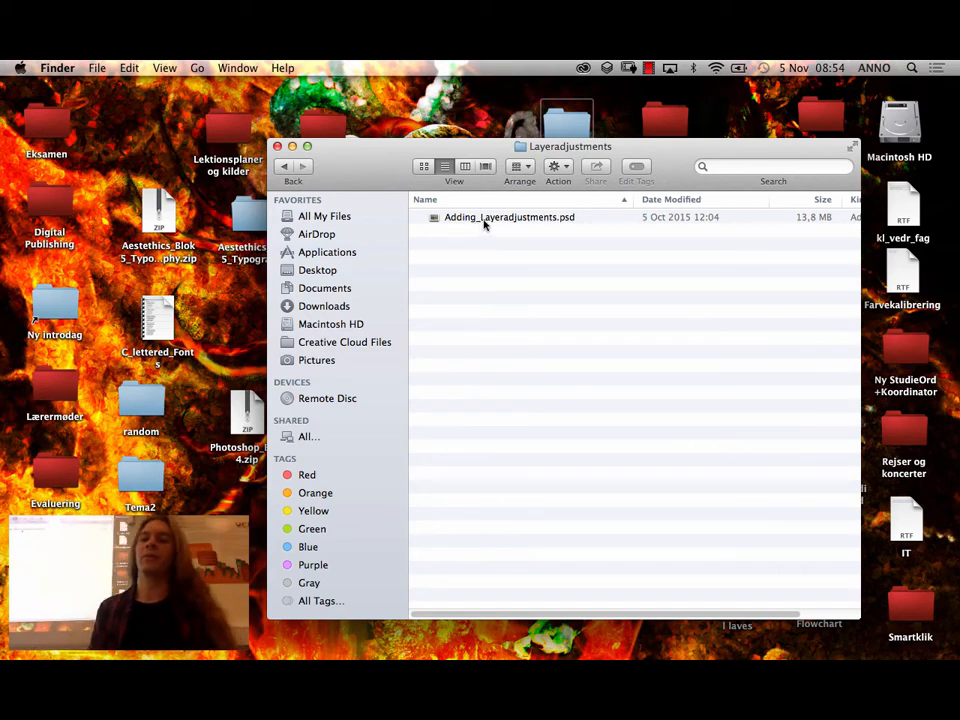
pyautogui.click(484, 219)
pyautogui.press('space')
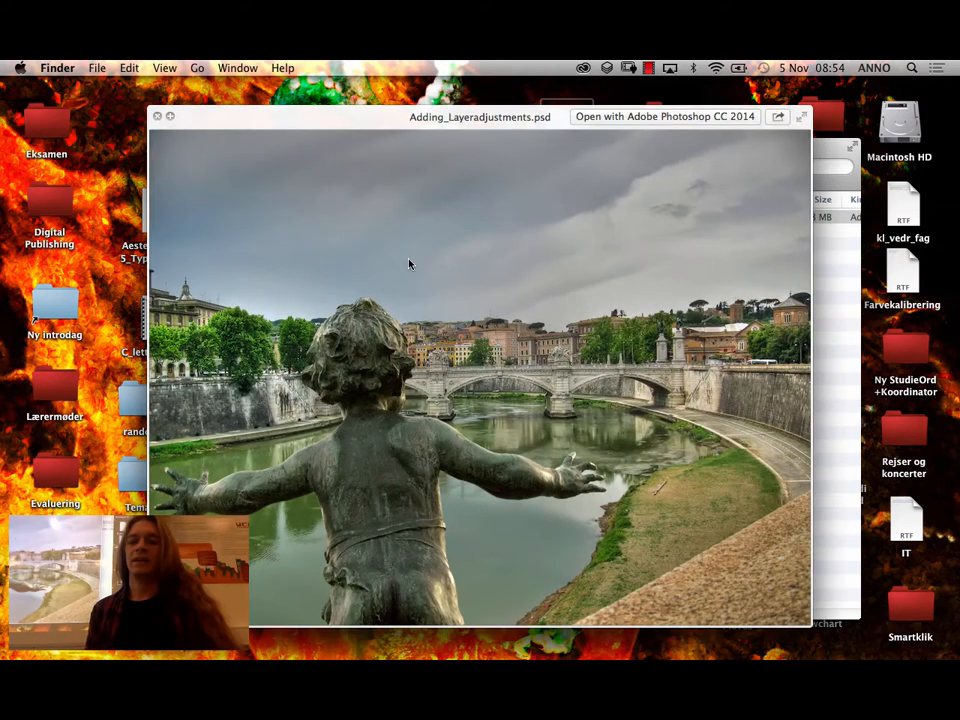
pyautogui.click(158, 117)
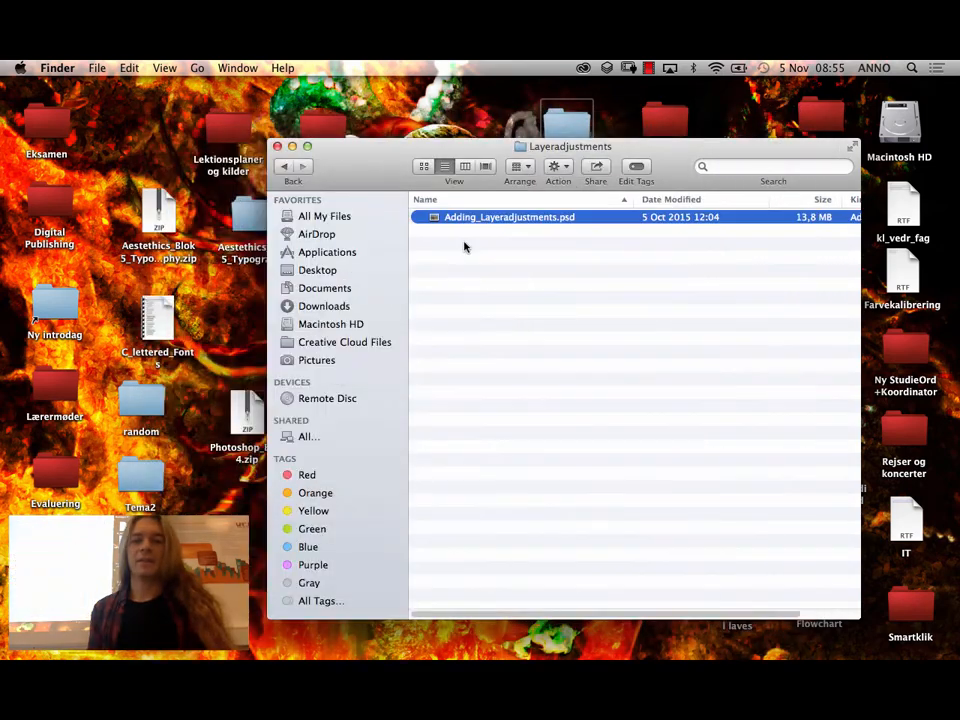
pyautogui.moveTo(487, 221); pyautogui.dragTo(278, 638)
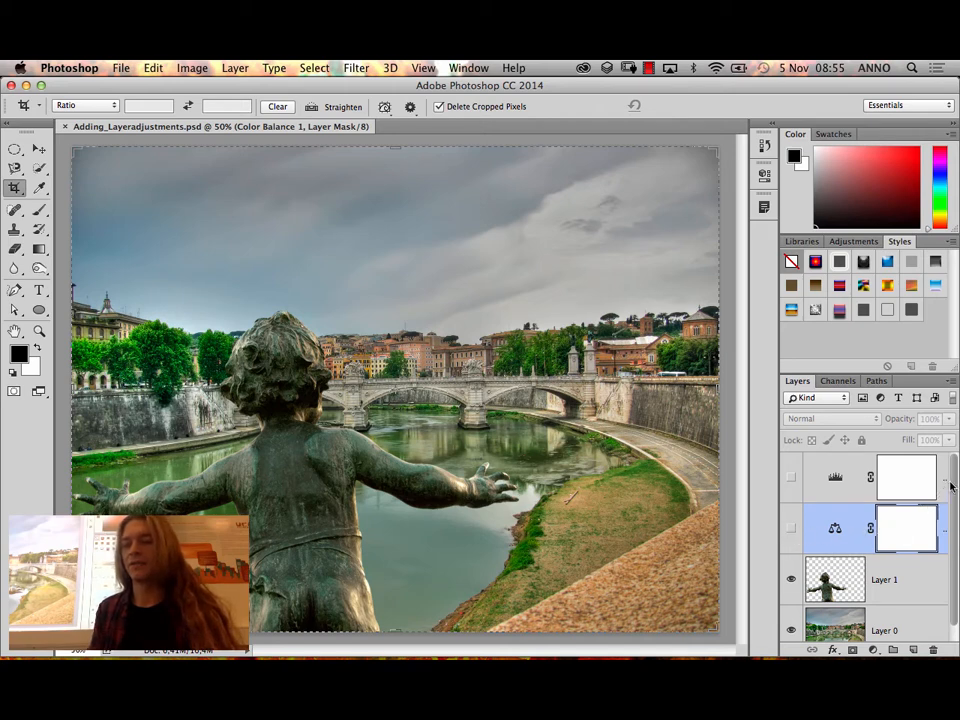
# Toggle the Color Balance adjustment layer's visibility to compare the image with and without it, leaving it shown
pyautogui.click(791, 530)
pyautogui.click(791, 531)
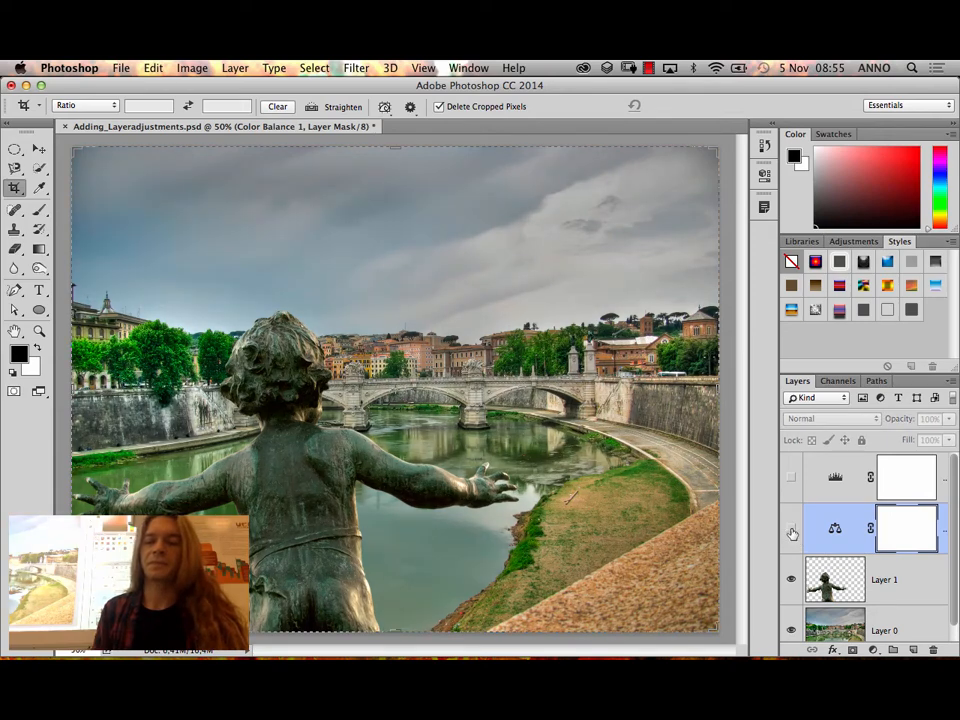
pyautogui.click(791, 531)
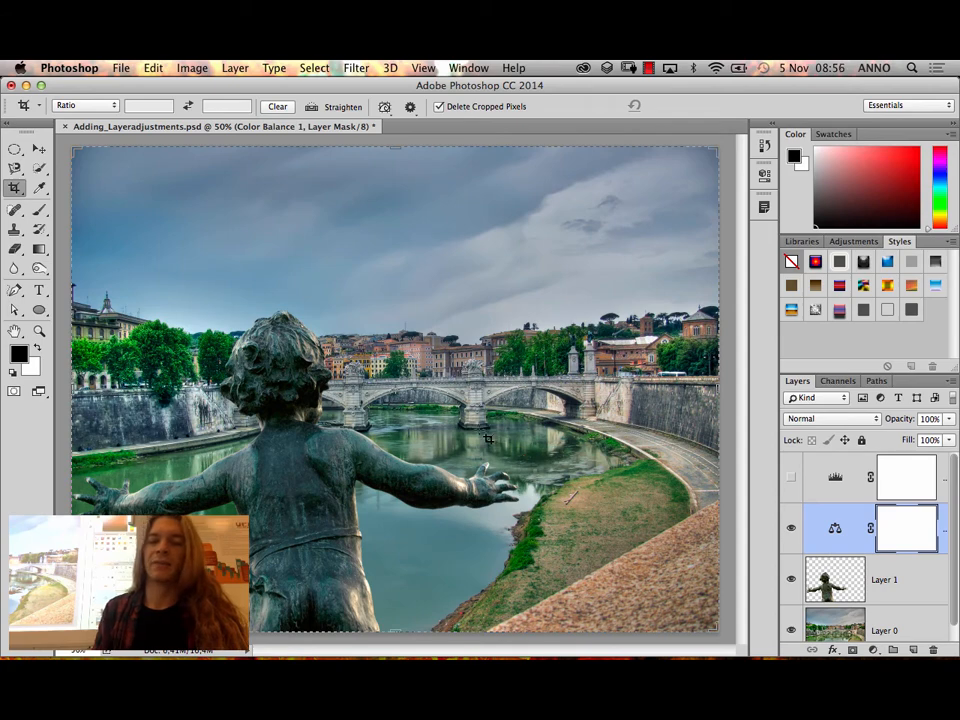
pyautogui.click(791, 531)
pyautogui.click(790, 531)
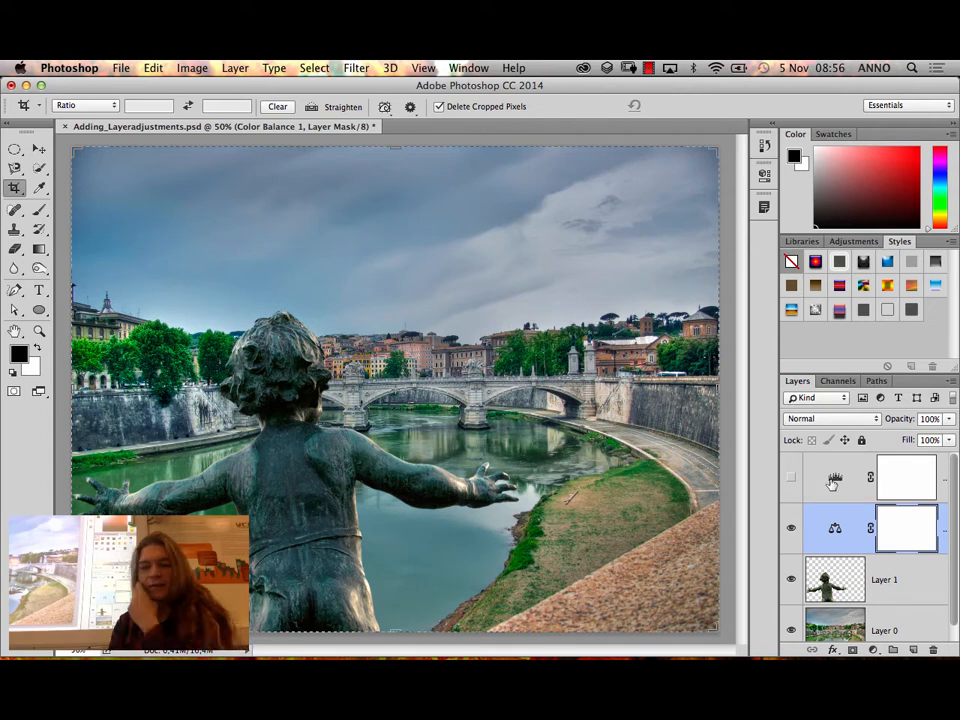
# Toggle the Levels adjustment layer's visibility to compare its effect on the image, leaving it shown
pyautogui.click(792, 482)
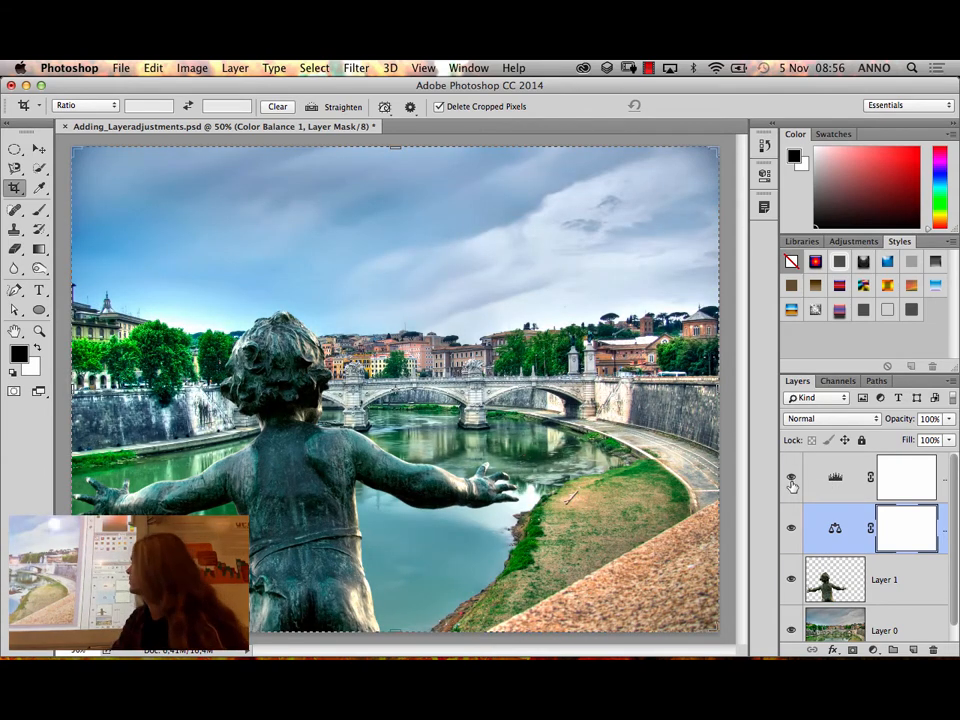
pyautogui.click(792, 482)
pyautogui.click(791, 482)
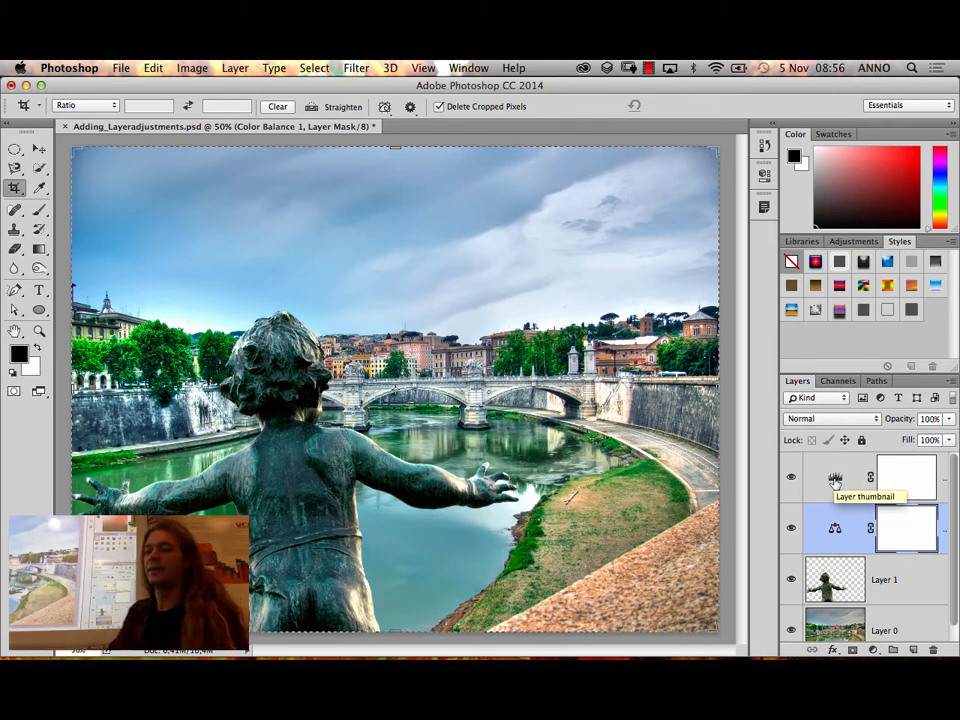
# Open the Levels adjustment layer's settings and set the white input level to 213
pyautogui.click(835, 482)
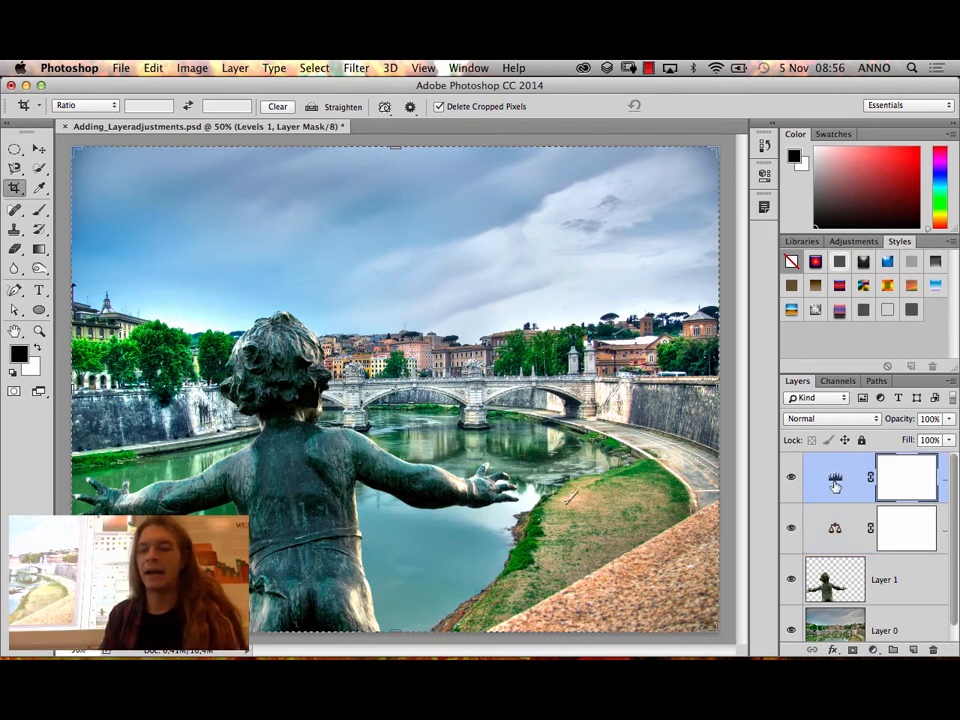
pyautogui.doubleClick(835, 484)
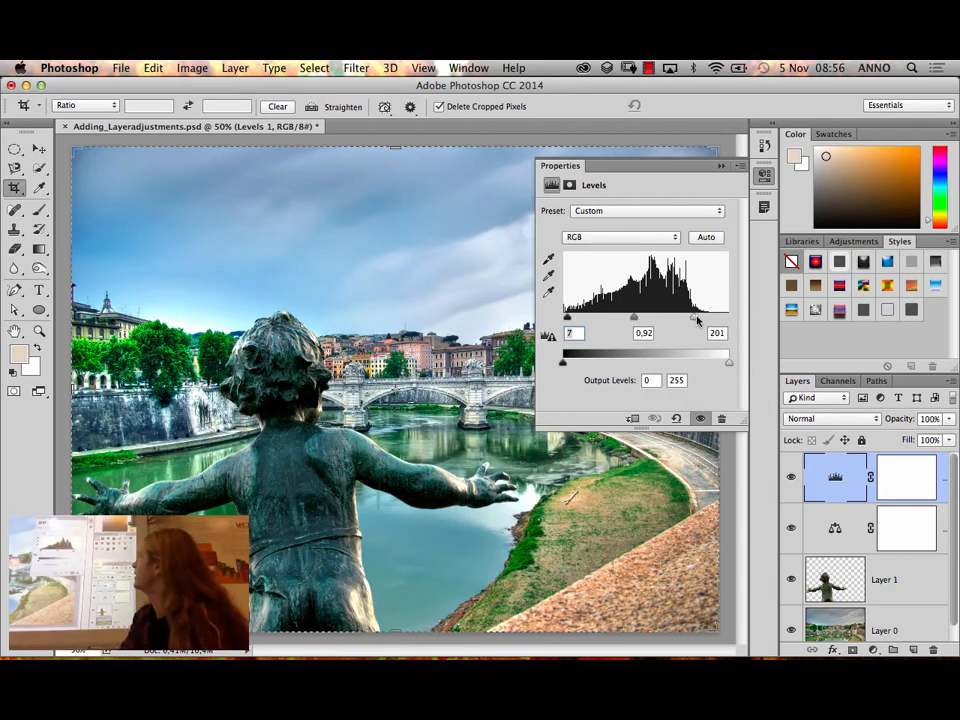
pyautogui.moveTo(697, 320)
pyautogui.mouseDown()
pyautogui.moveTo(714, 320)
pyautogui.moveTo(673, 320)
pyautogui.moveTo(701, 320)
pyautogui.mouseUp()
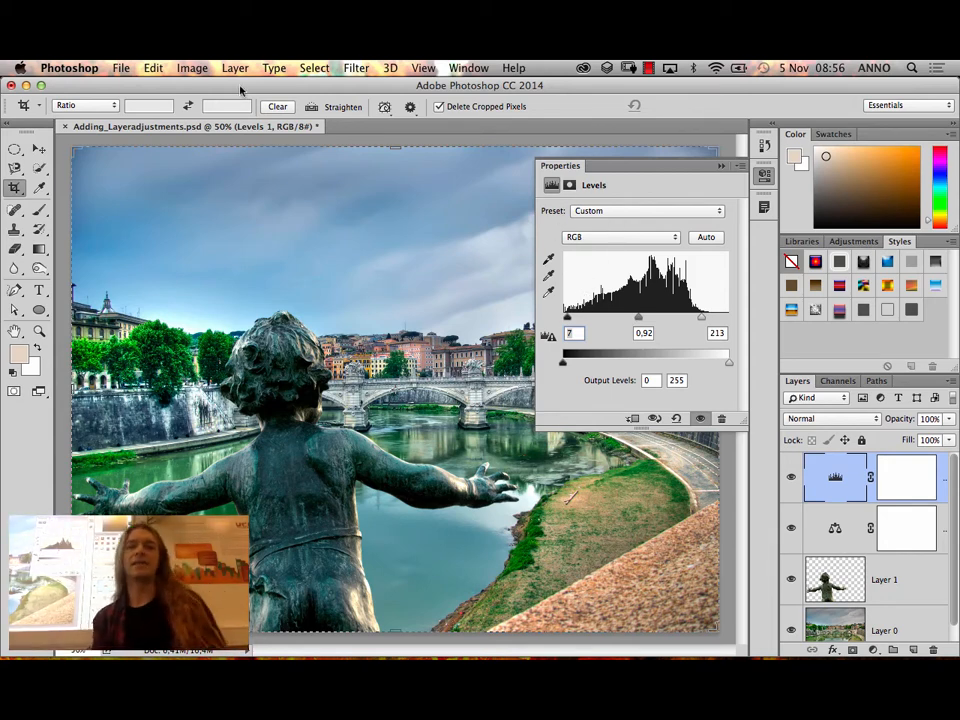
# Select the statue layer, Layer 1, and examine which direct image adjustments can be applied to it
pyautogui.click(193, 67)
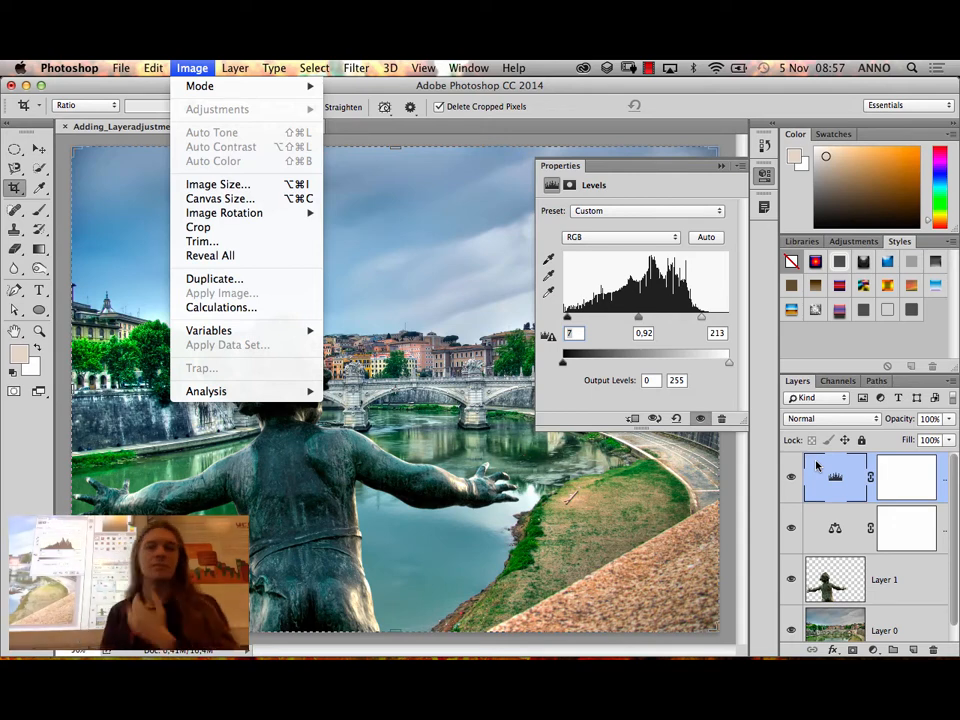
pyautogui.click(903, 574)
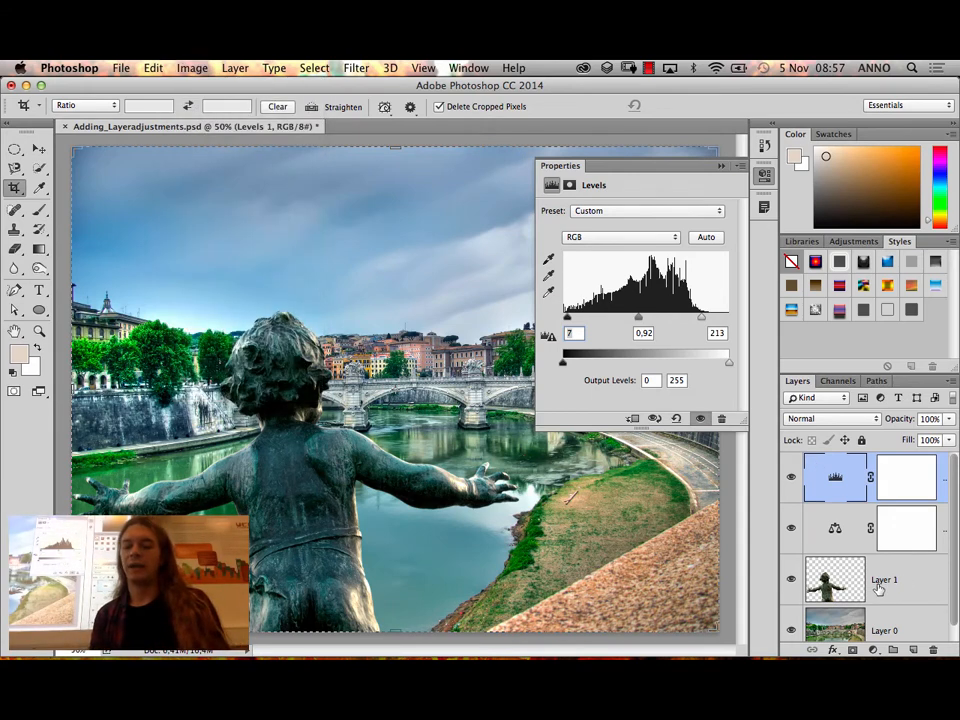
pyautogui.click(860, 576)
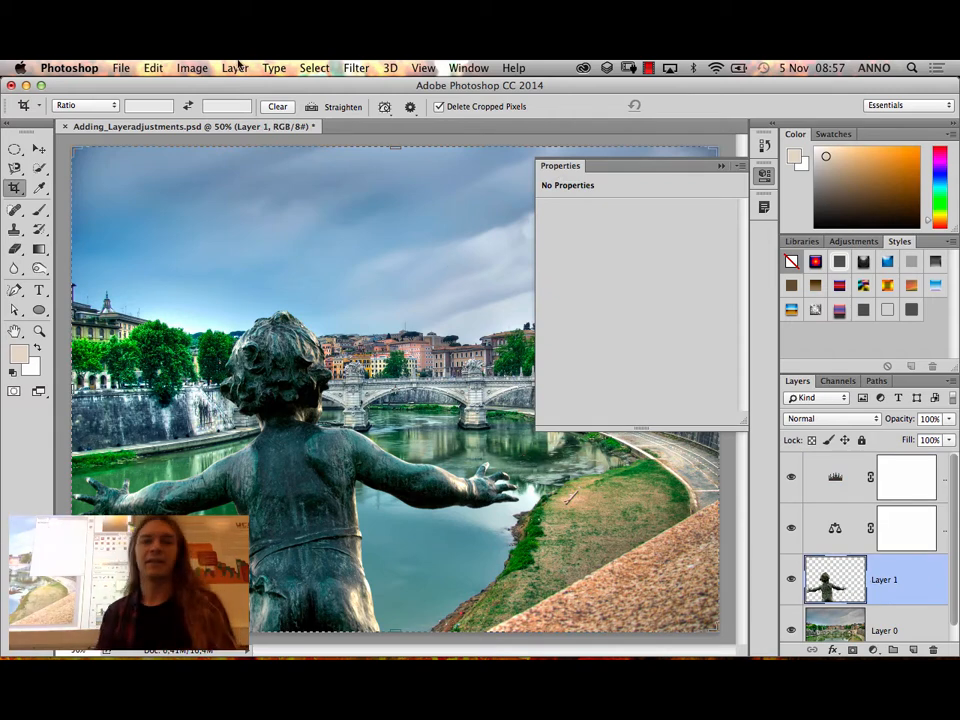
pyautogui.click(192, 68)
pyautogui.moveTo(212, 112)
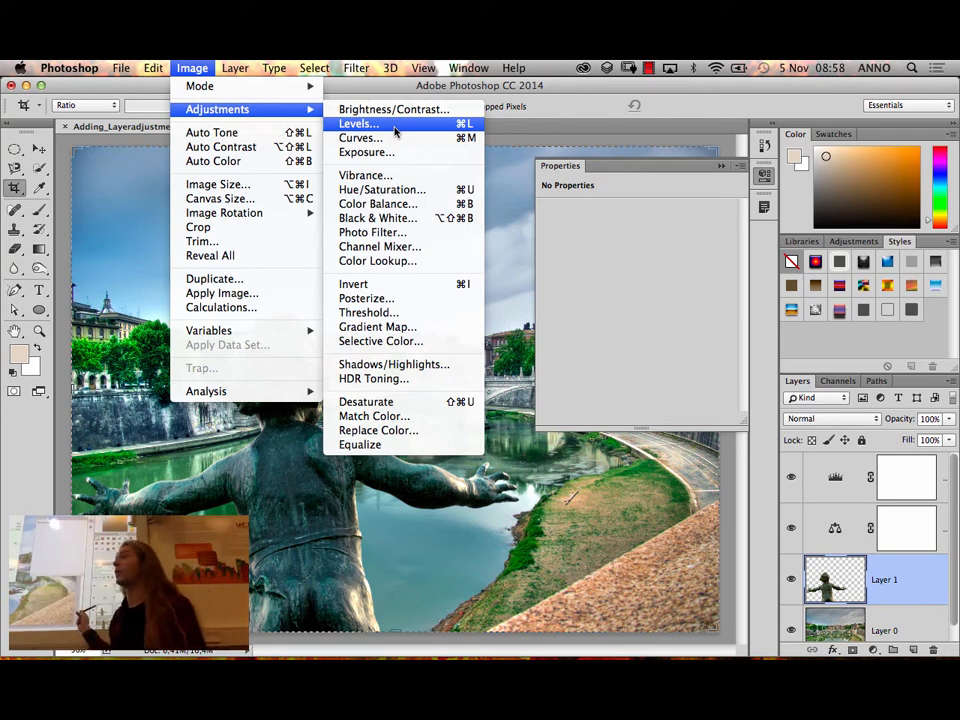
pyautogui.click(186, 67)
# Hide the Levels and Color Balance adjustment layers and delete them both together
pyautogui.click(885, 488)
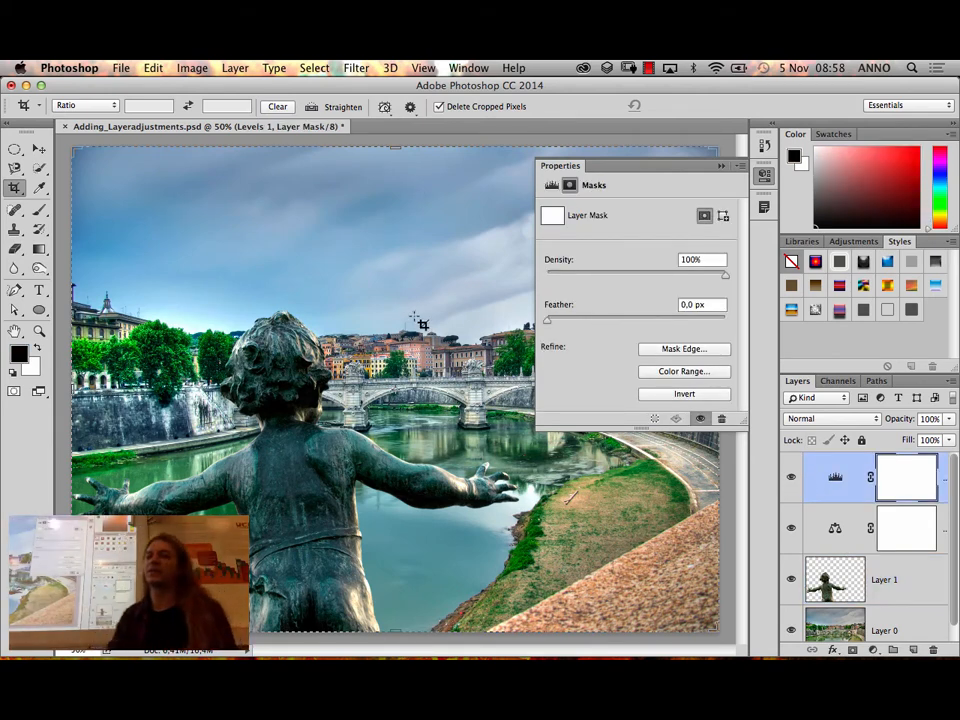
pyautogui.click(792, 479)
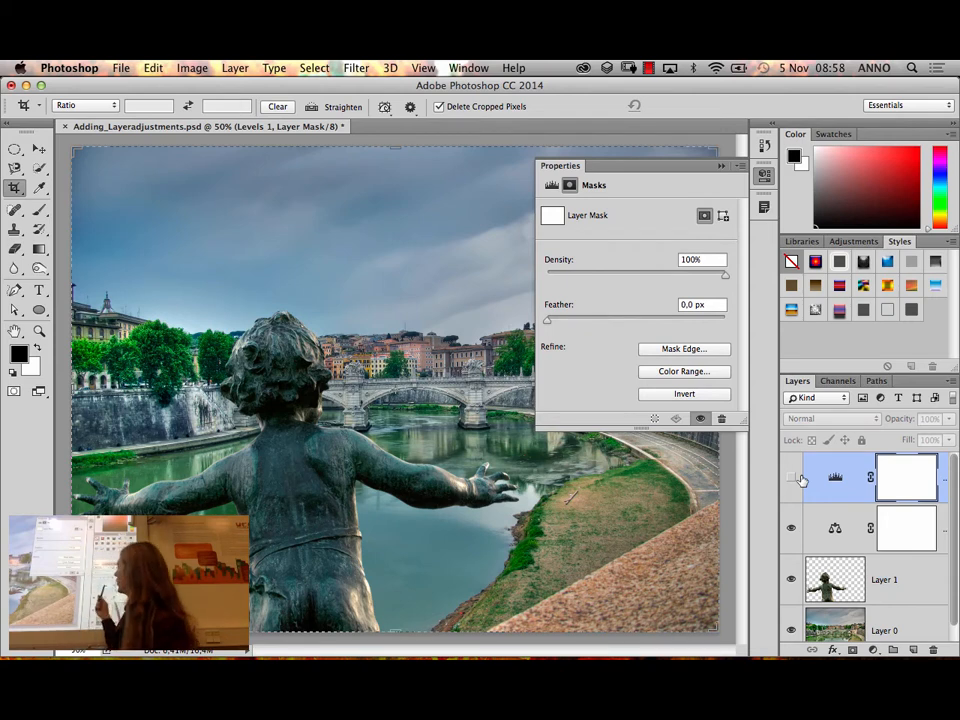
pyautogui.click(791, 527)
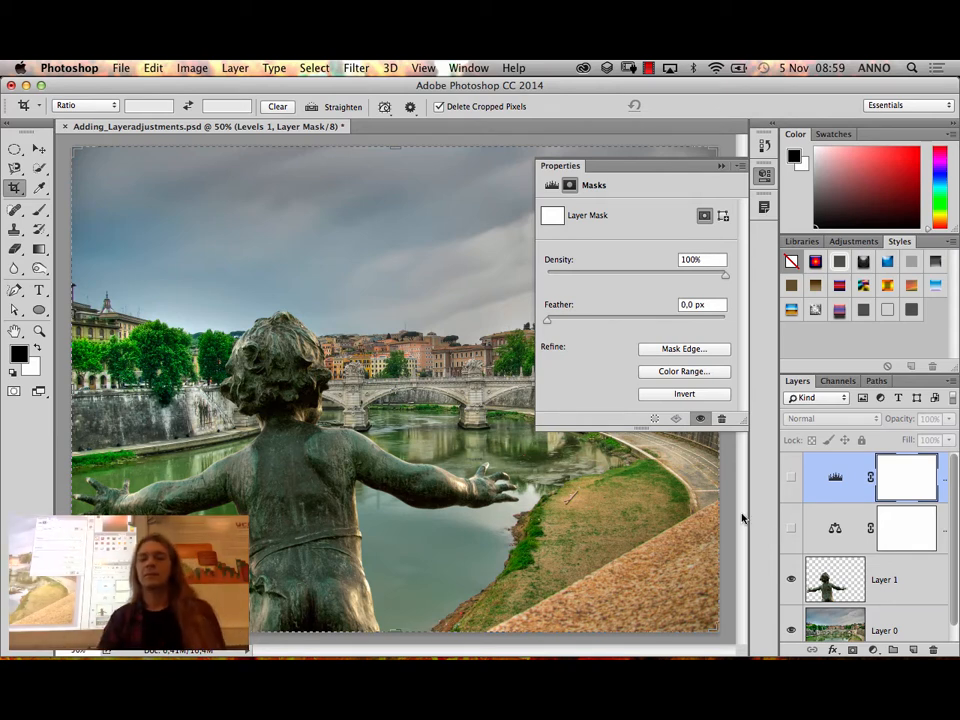
pyautogui.keyDown('shift'); pyautogui.click(846, 520); pyautogui.keyUp('shift')
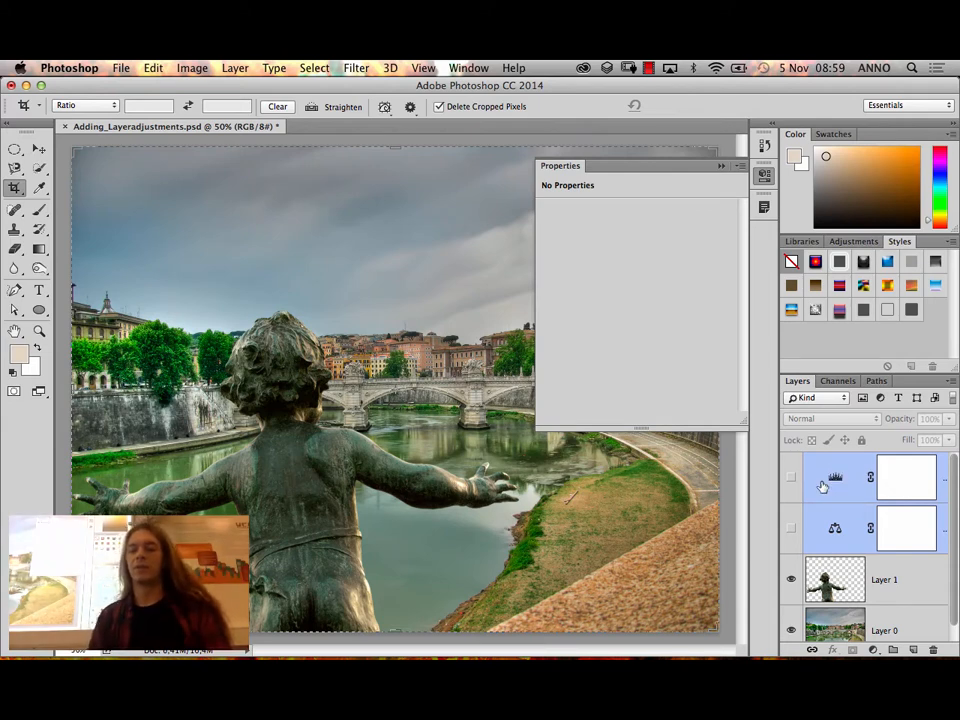
pyautogui.press('BackSpace')
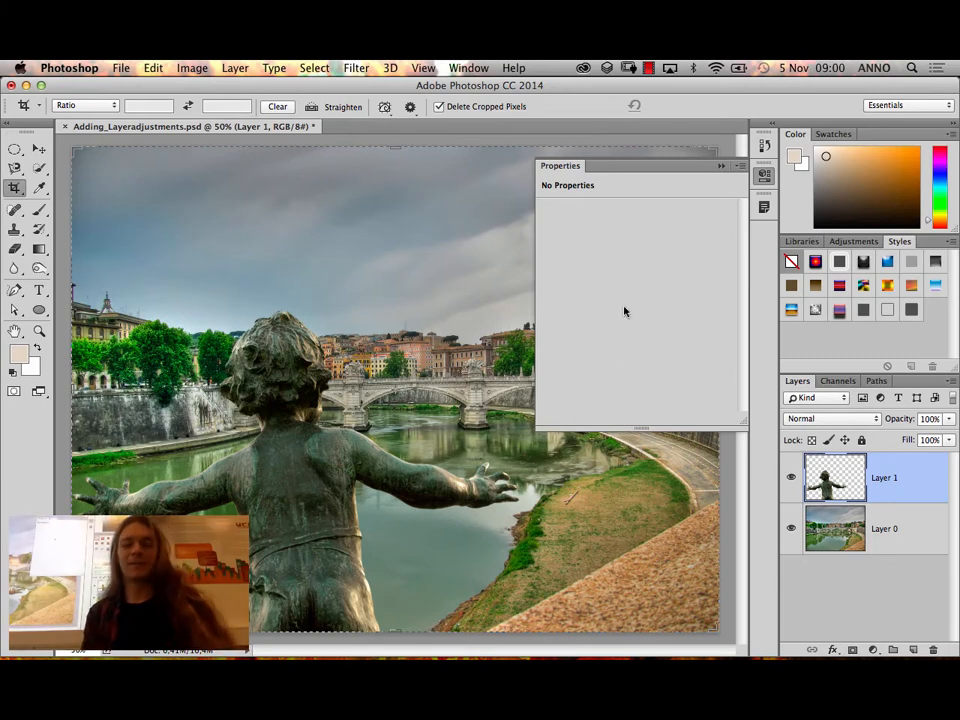
# Compare the types of new adjustment layers on offer with the direct image adjustments
pyautogui.click(235, 68)
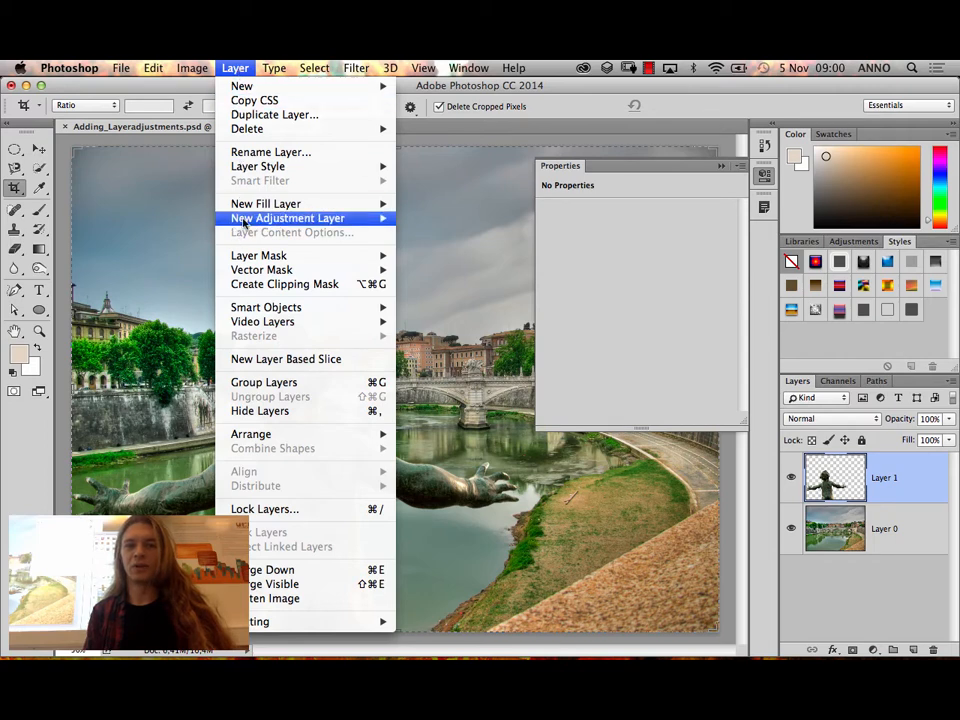
pyautogui.moveTo(243, 217)
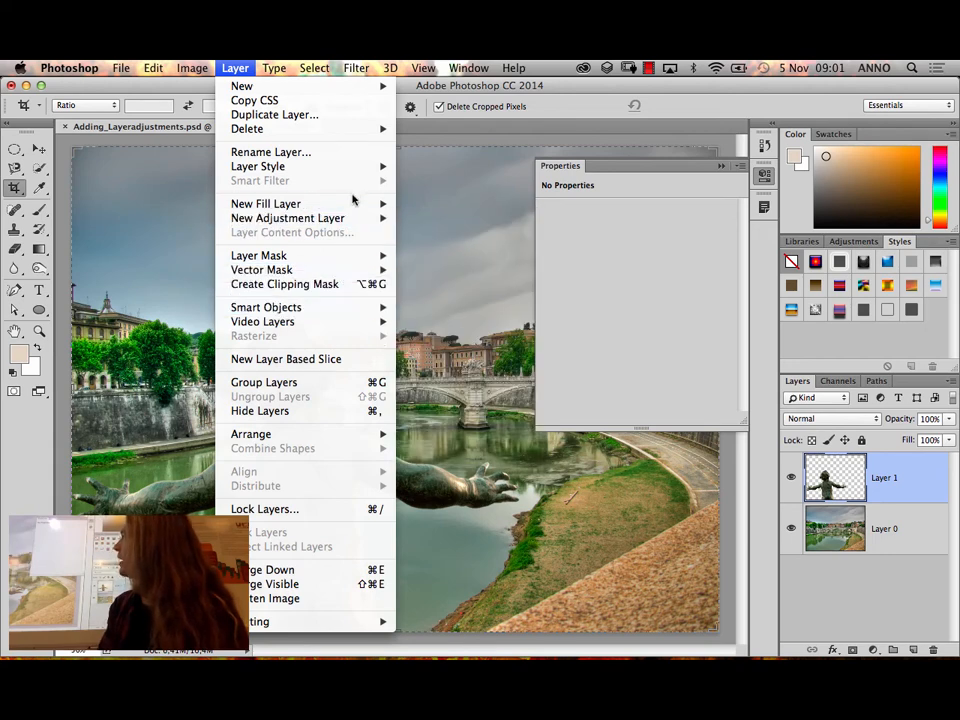
pyautogui.moveTo(340, 218)
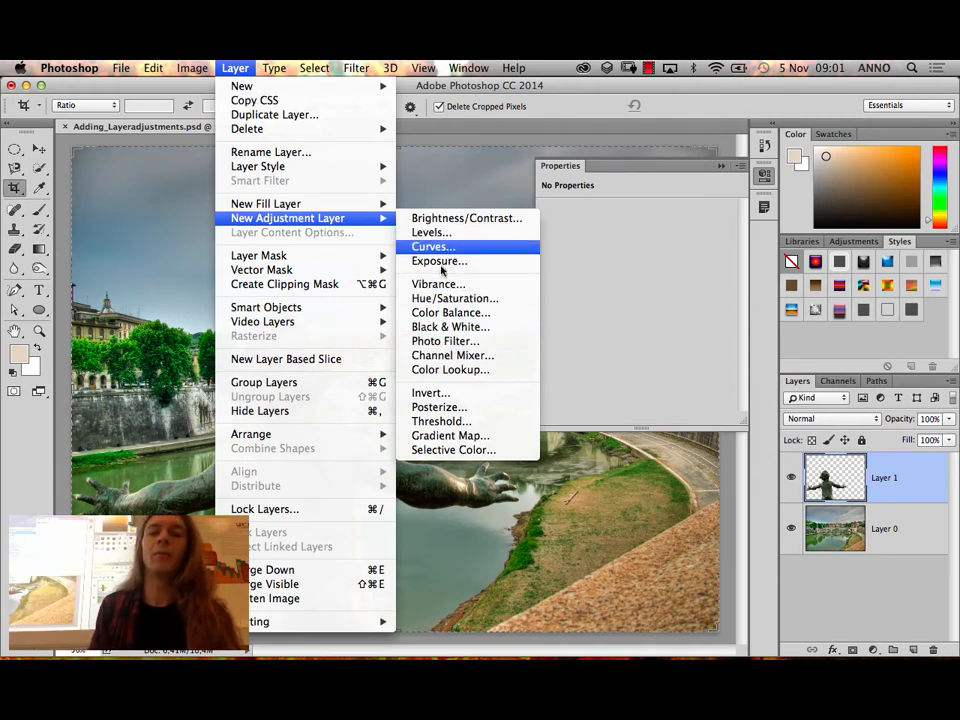
pyautogui.moveTo(192, 68)
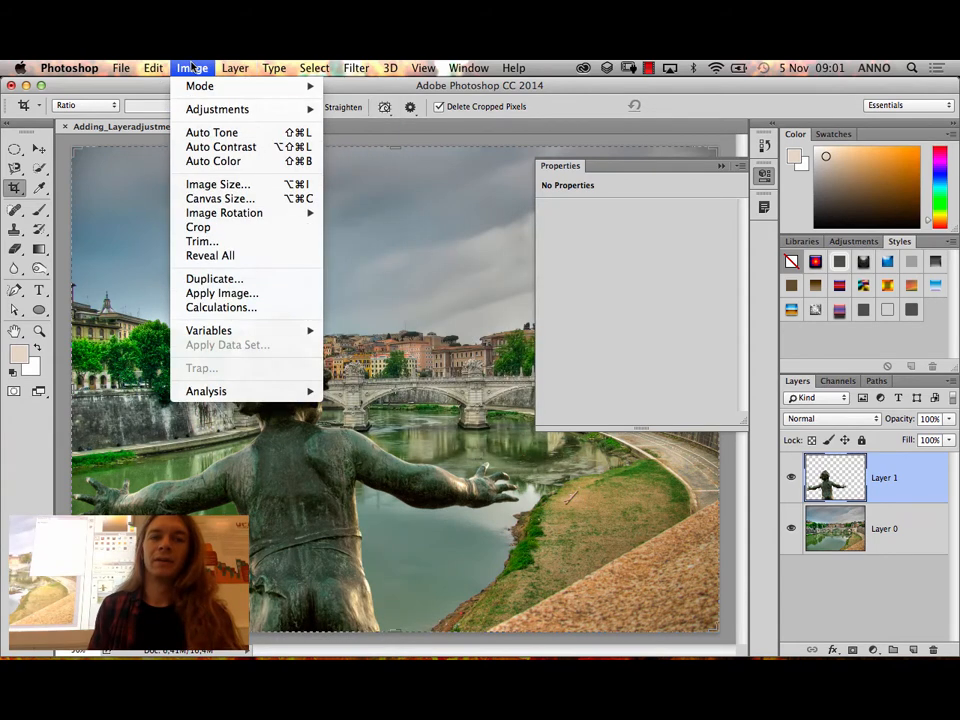
pyautogui.moveTo(240, 109)
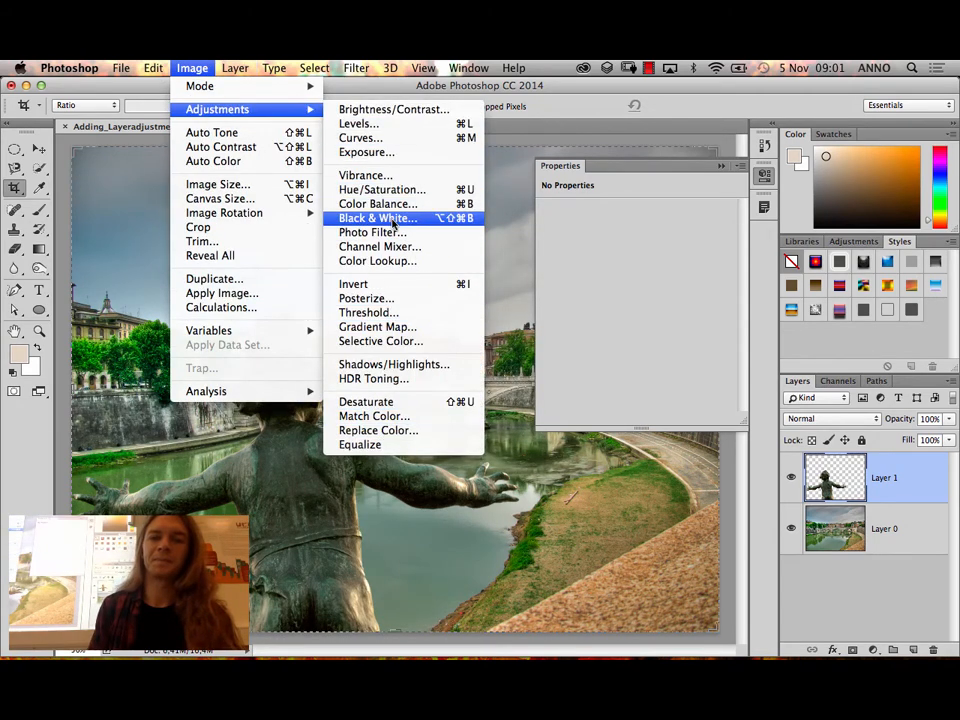
pyautogui.moveTo(235, 68)
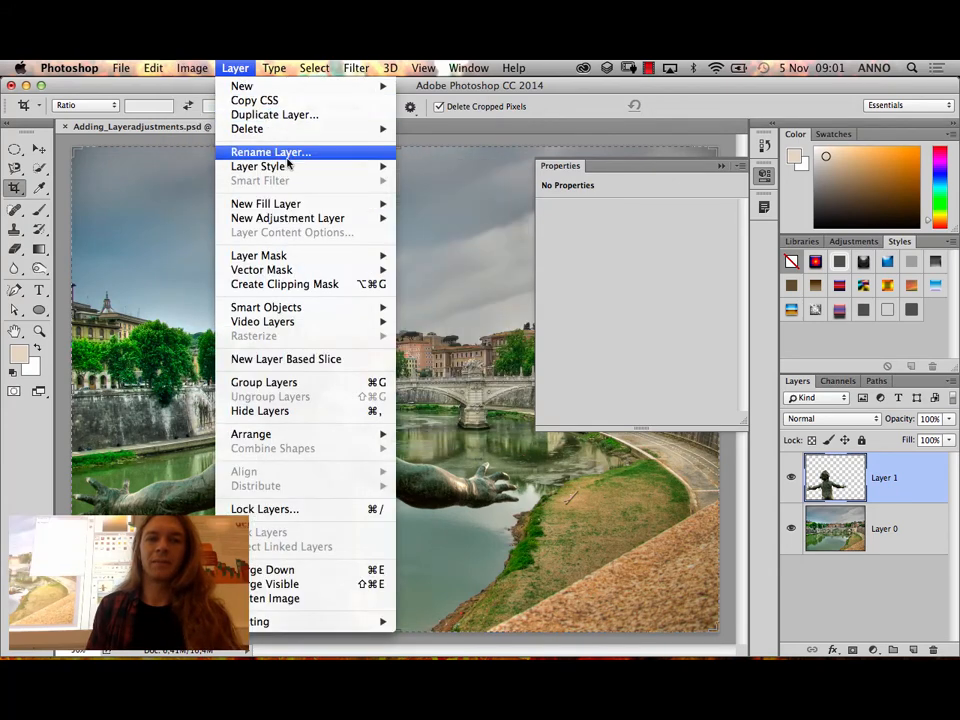
pyautogui.moveTo(280, 219)
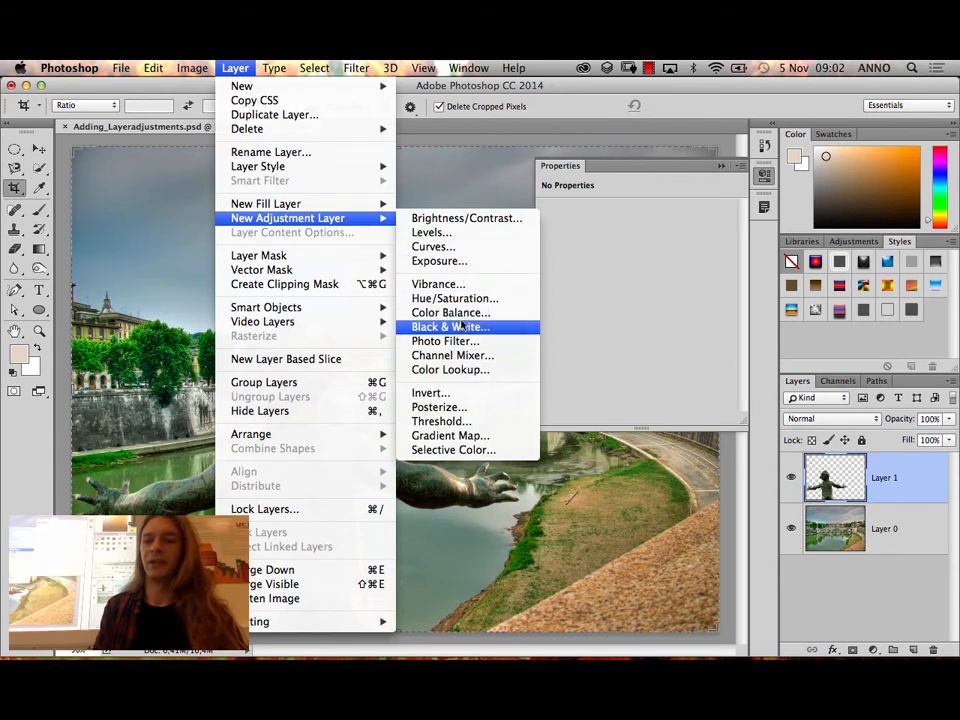
pyautogui.click(835, 322)
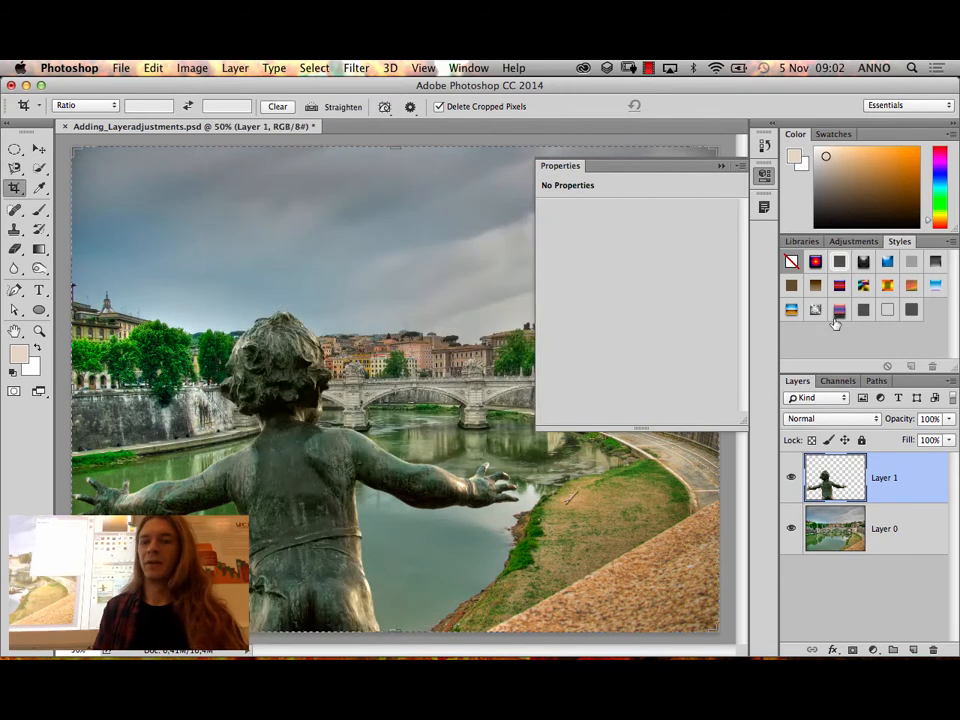
# Undock the Adjustments, Libraries and Styles panels from the panel group and close all three
pyautogui.click(851, 243)
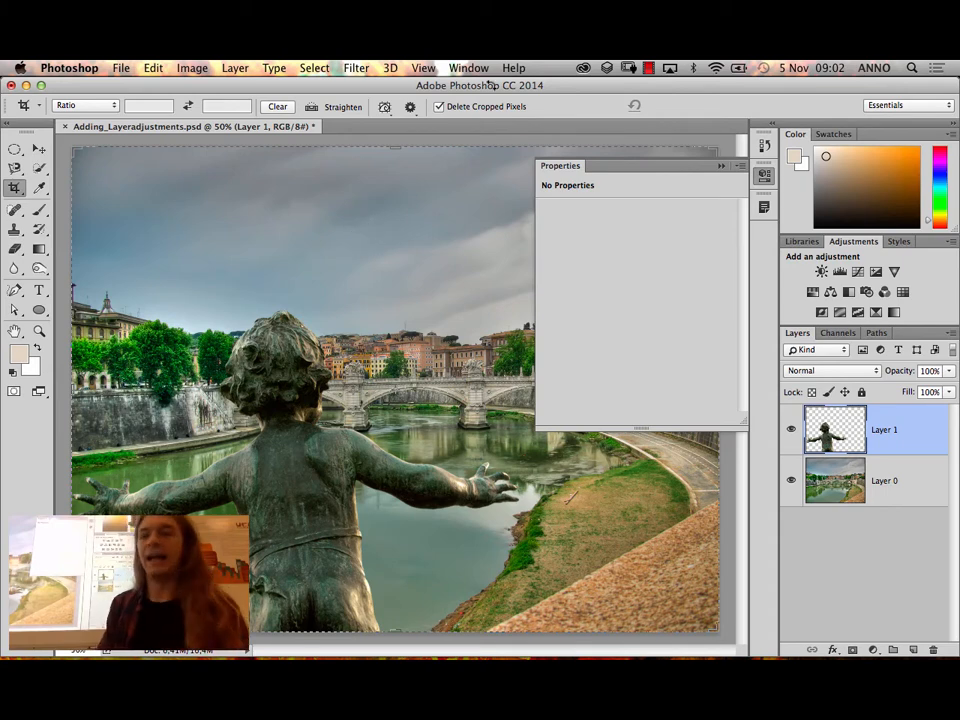
pyautogui.moveTo(856, 243); pyautogui.dragTo(190, 141)
pyautogui.moveTo(816, 253); pyautogui.dragTo(338, 284)
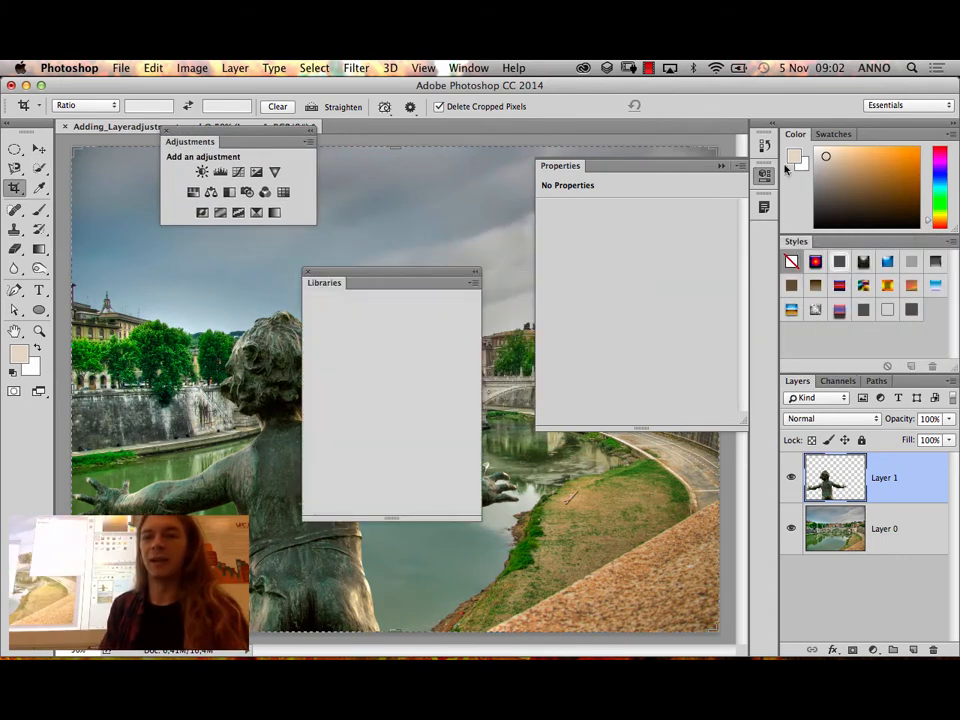
pyautogui.moveTo(797, 248); pyautogui.dragTo(546, 400)
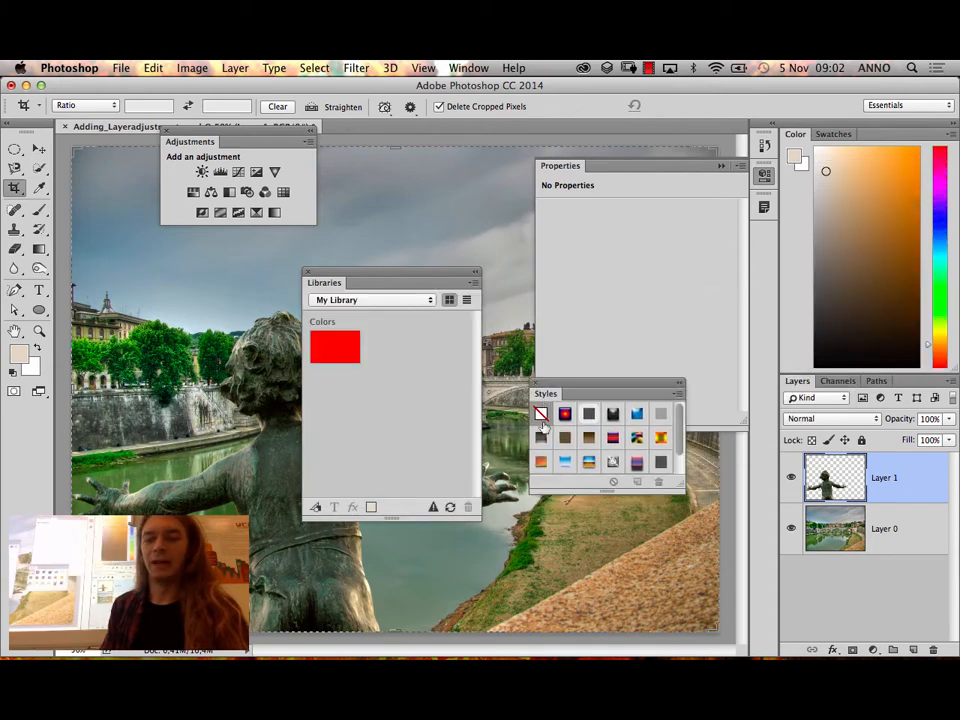
pyautogui.click(534, 382)
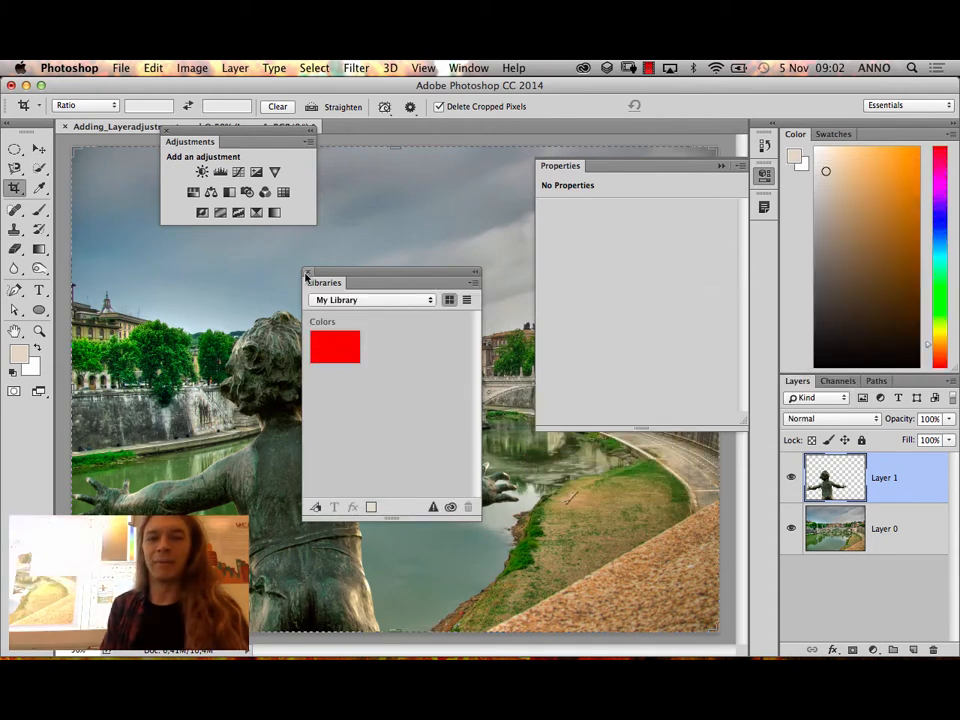
pyautogui.click(307, 271)
pyautogui.click(165, 134)
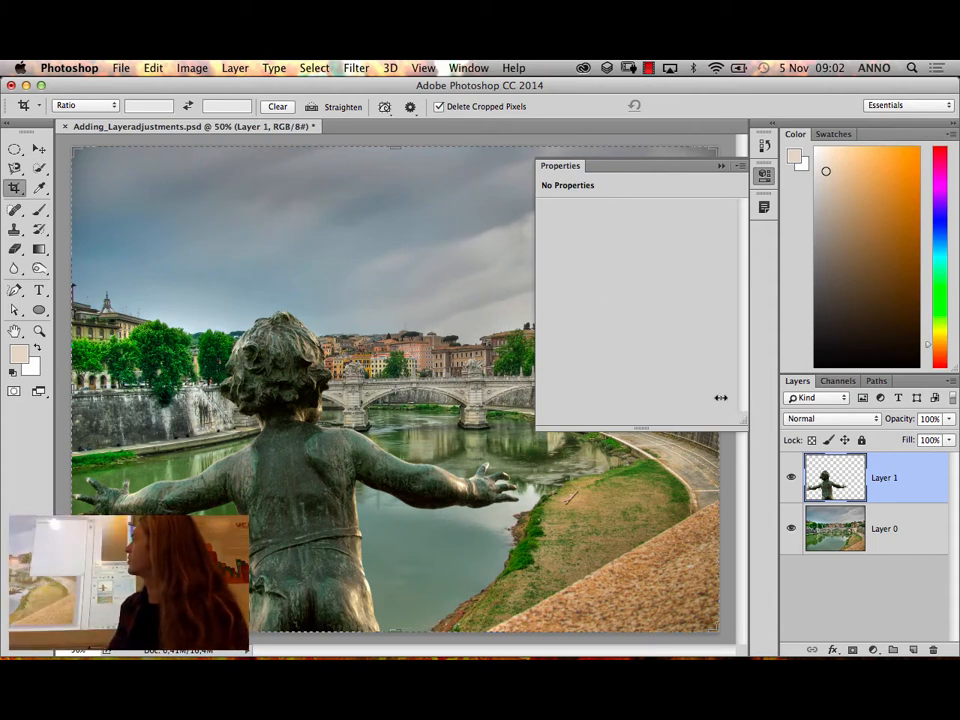
# Reset the Essentials workspace, arrange the tools in two columns and bring the Adjustments panel to the front
pyautogui.click(473, 68)
pyautogui.moveTo(489, 106)
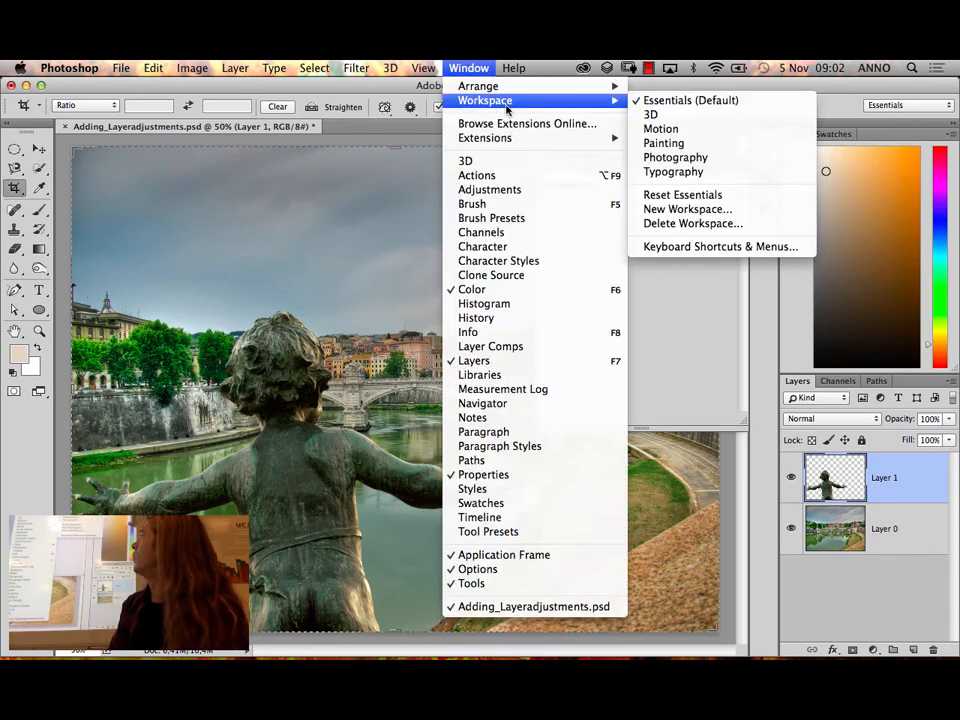
pyautogui.click(669, 197)
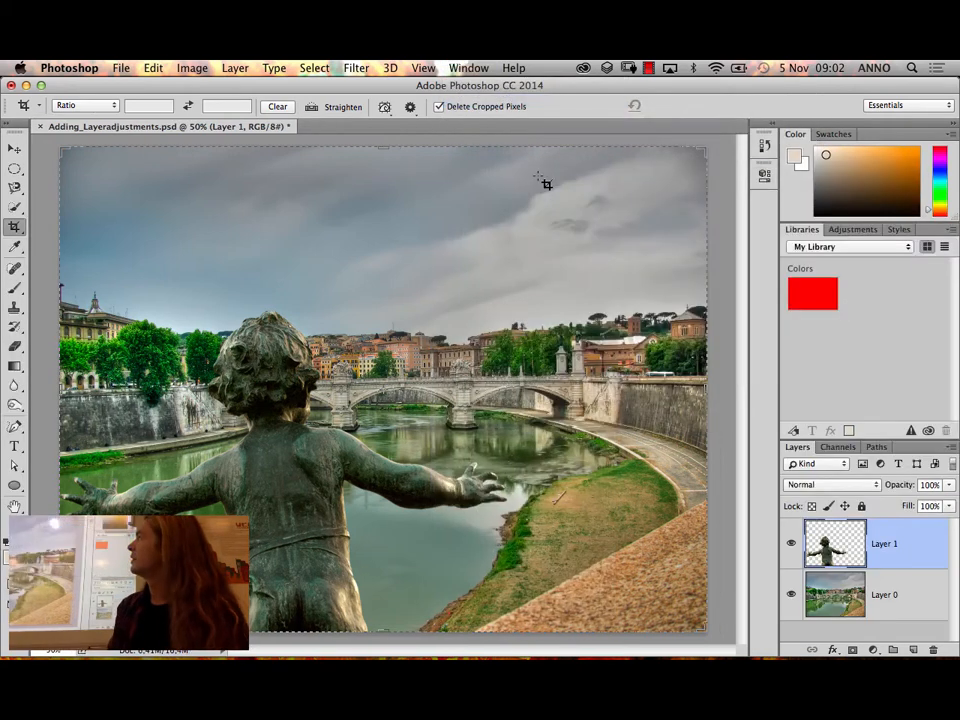
pyautogui.click(12, 125)
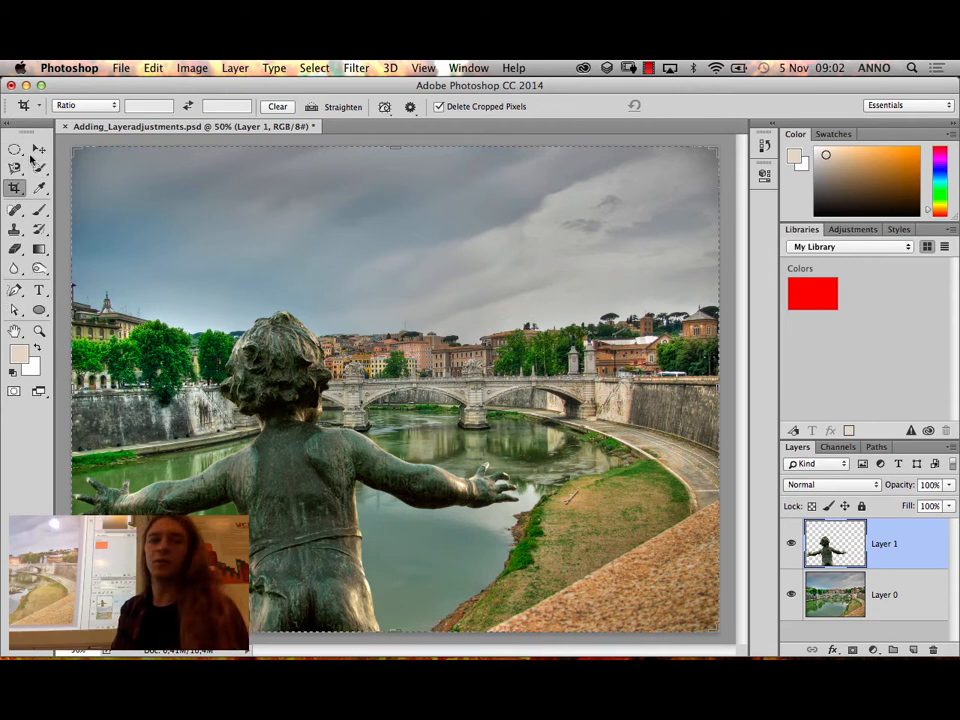
pyautogui.click(858, 230)
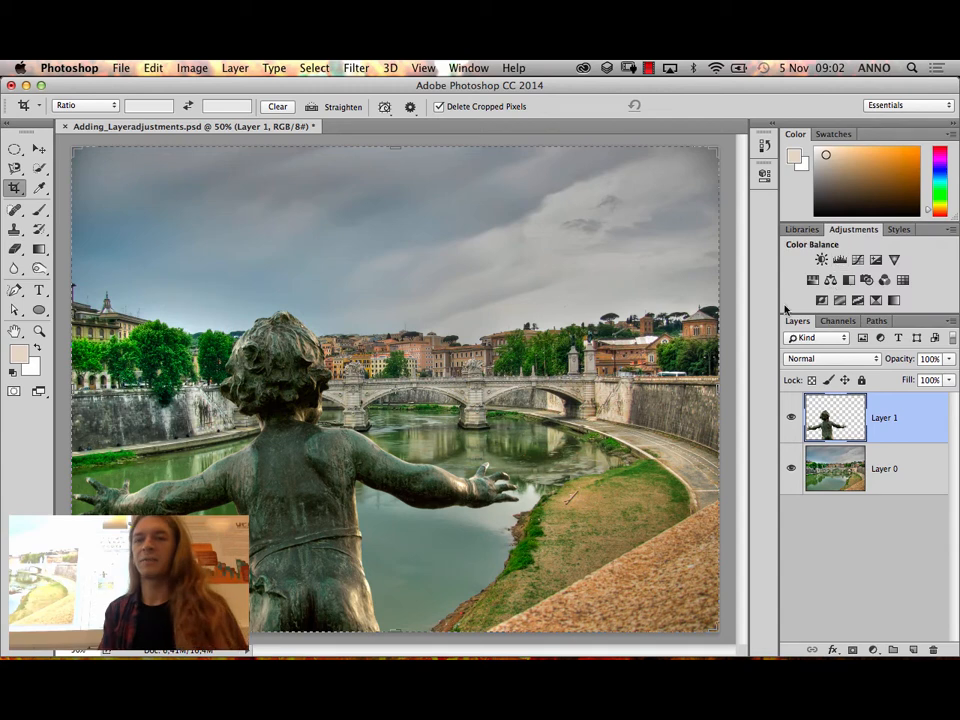
# Add a Levels adjustment layer above Layer 1 and set its white input level to 184
pyautogui.click(840, 260)
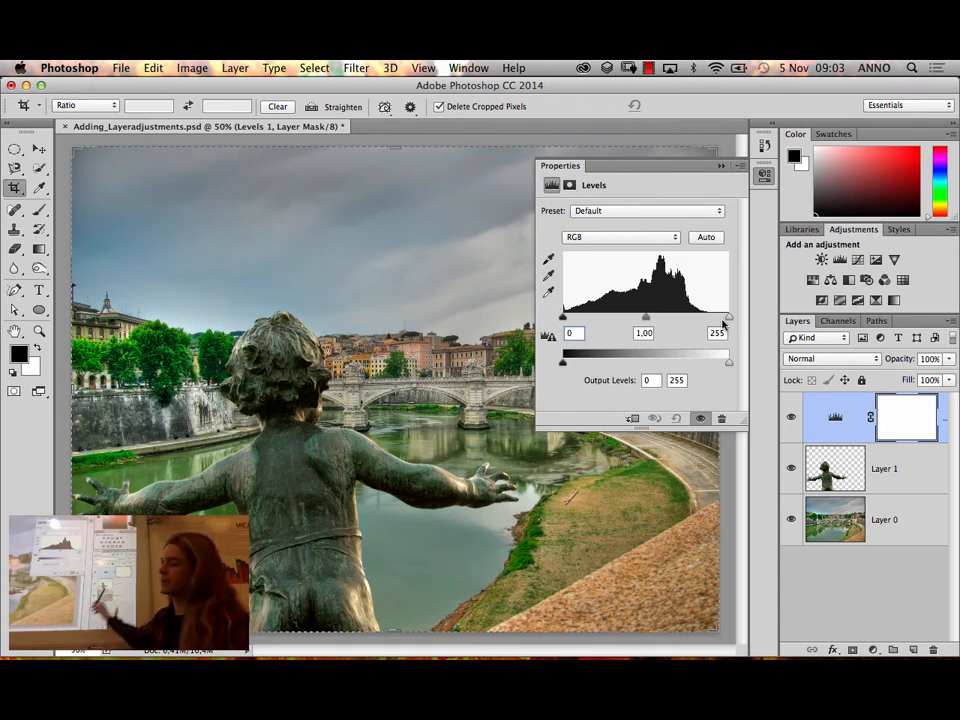
pyautogui.press('super+z')
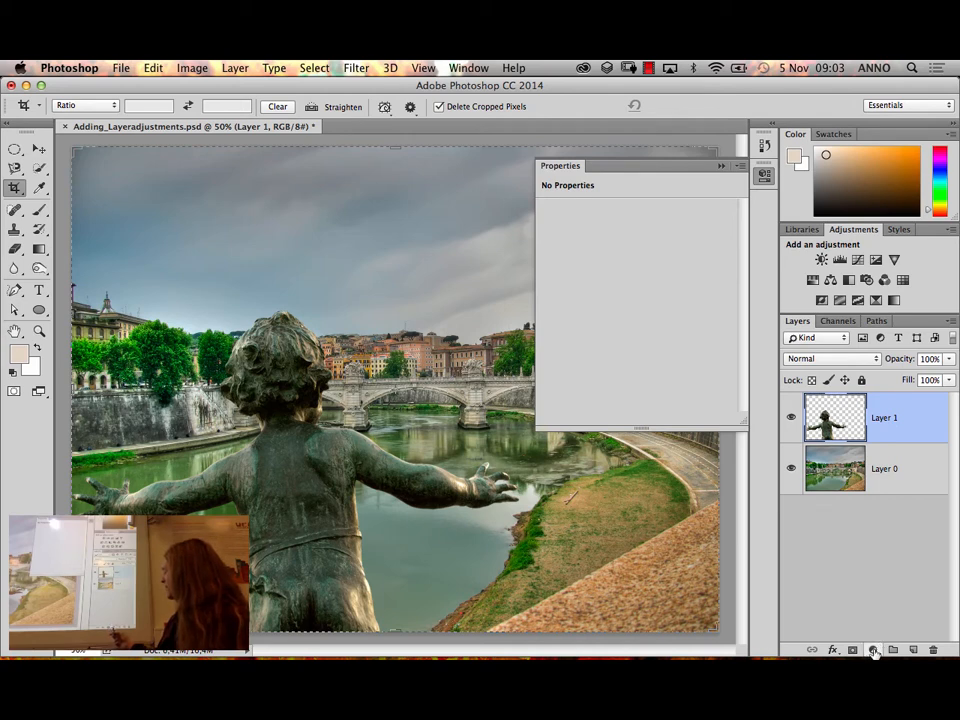
pyautogui.click(873, 652)
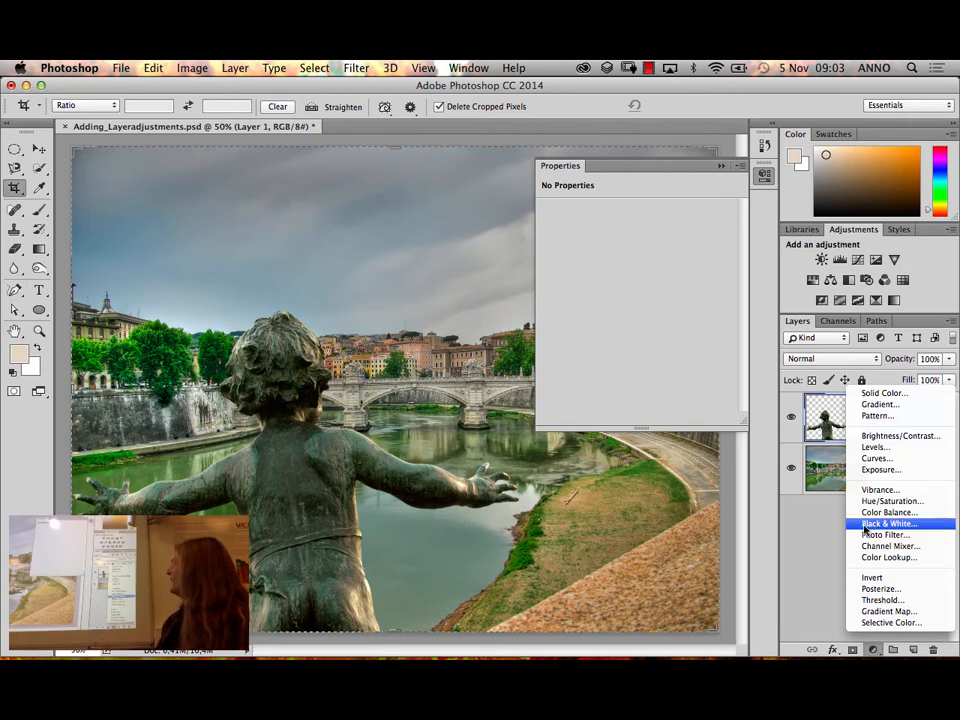
pyautogui.click(897, 452)
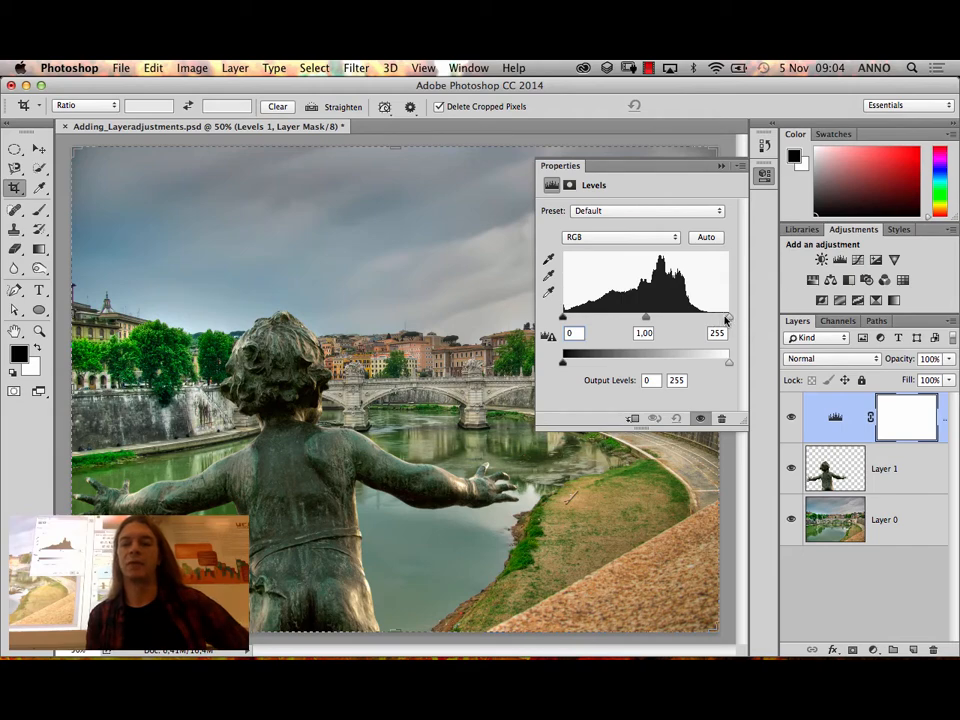
pyautogui.moveTo(727, 318); pyautogui.dragTo(683, 318)
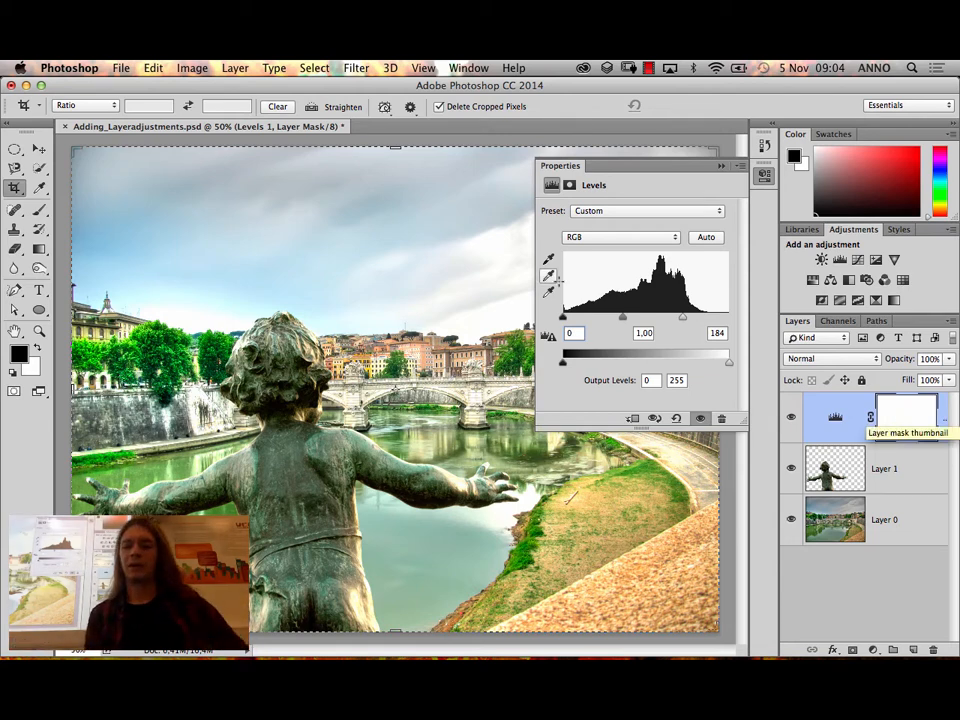
# Try the Levels layer below Layer 1 and its mask on Layer 1, and restore the mask and the original layer order
pyautogui.click(910, 416)
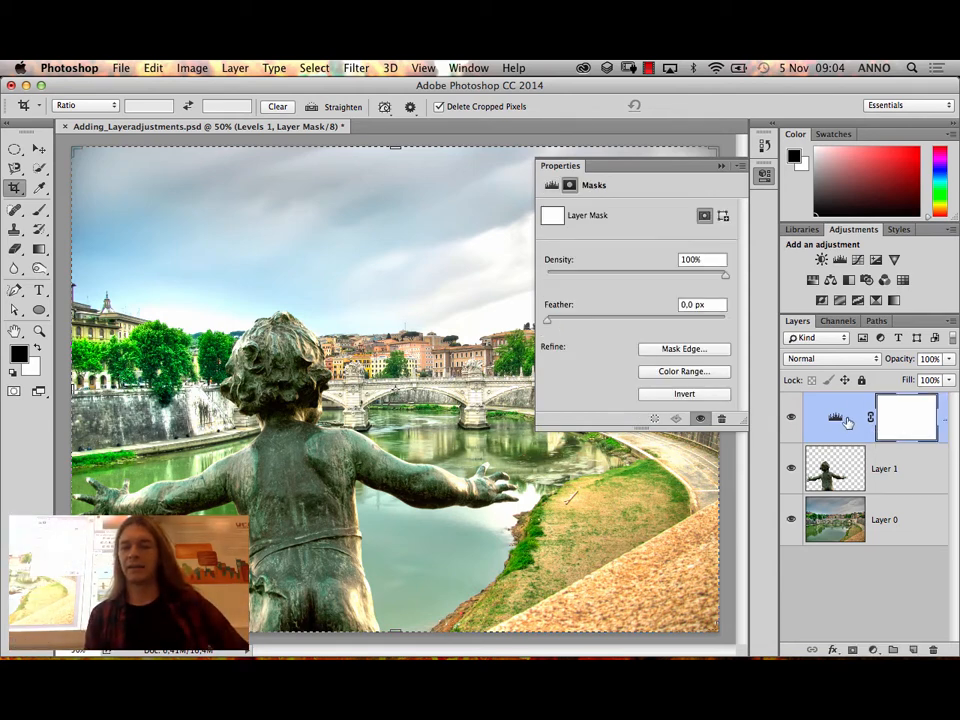
pyautogui.moveTo(847, 421); pyautogui.dragTo(850, 485)
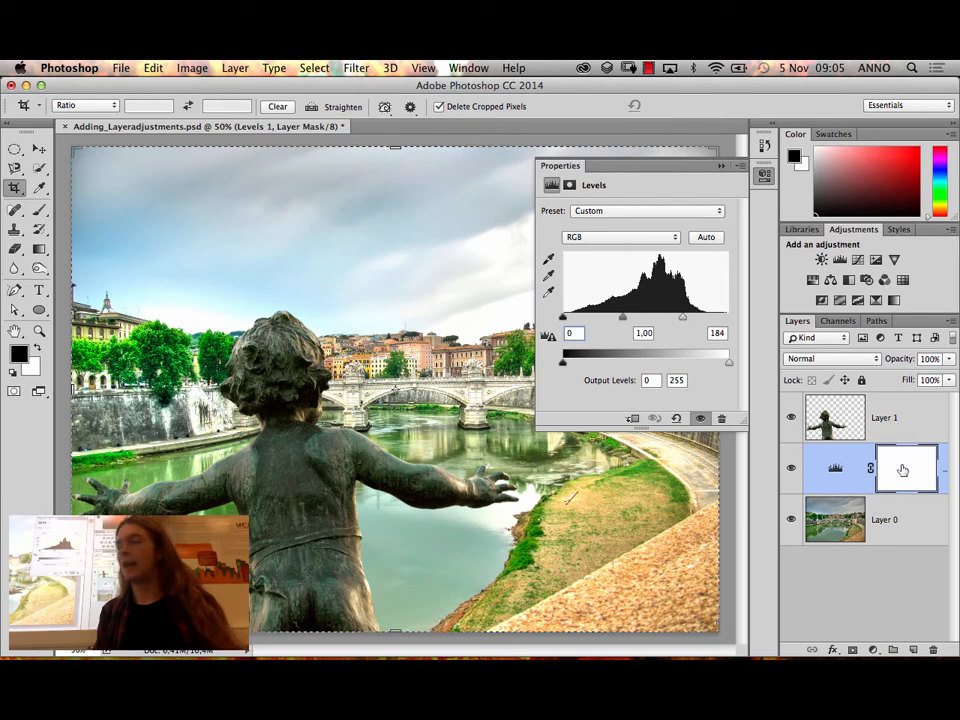
pyautogui.moveTo(906, 477); pyautogui.dragTo(900, 414)
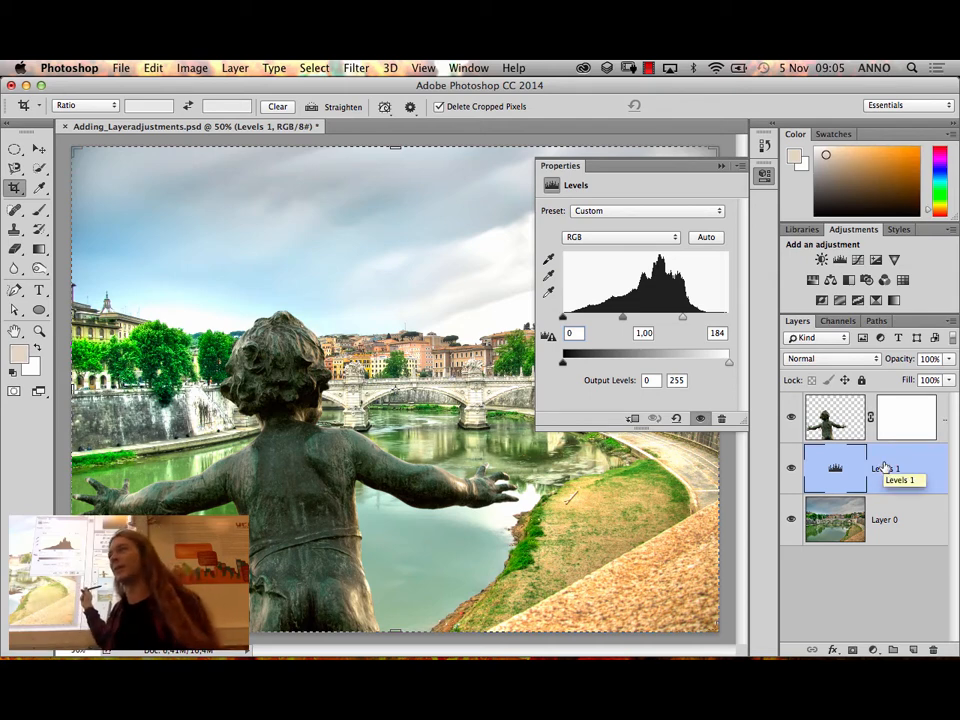
pyautogui.press('super+z')
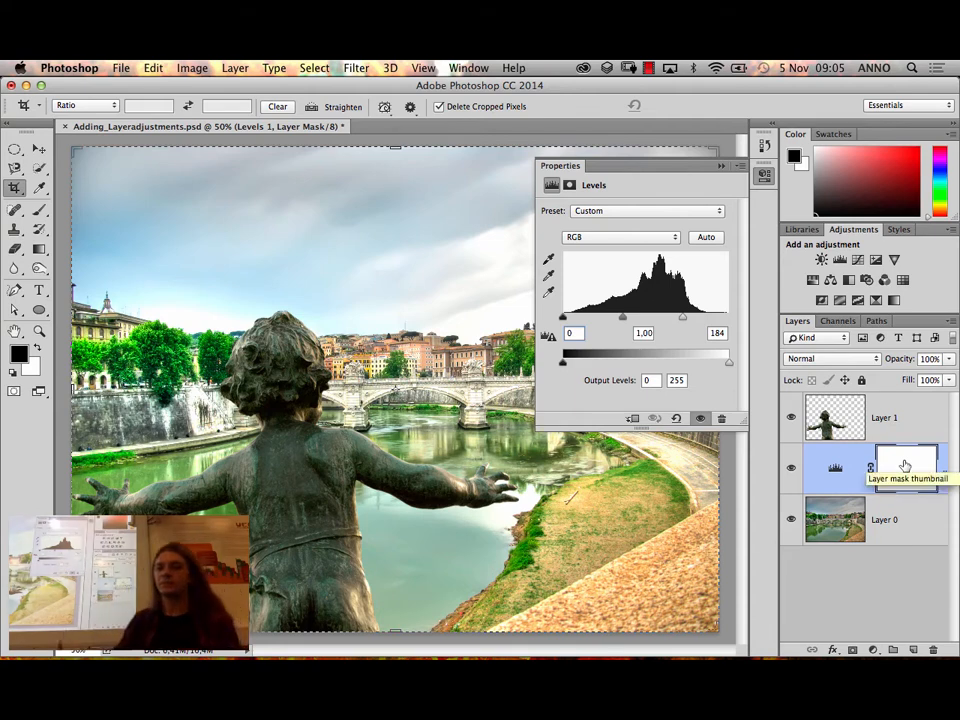
pyautogui.click(835, 470)
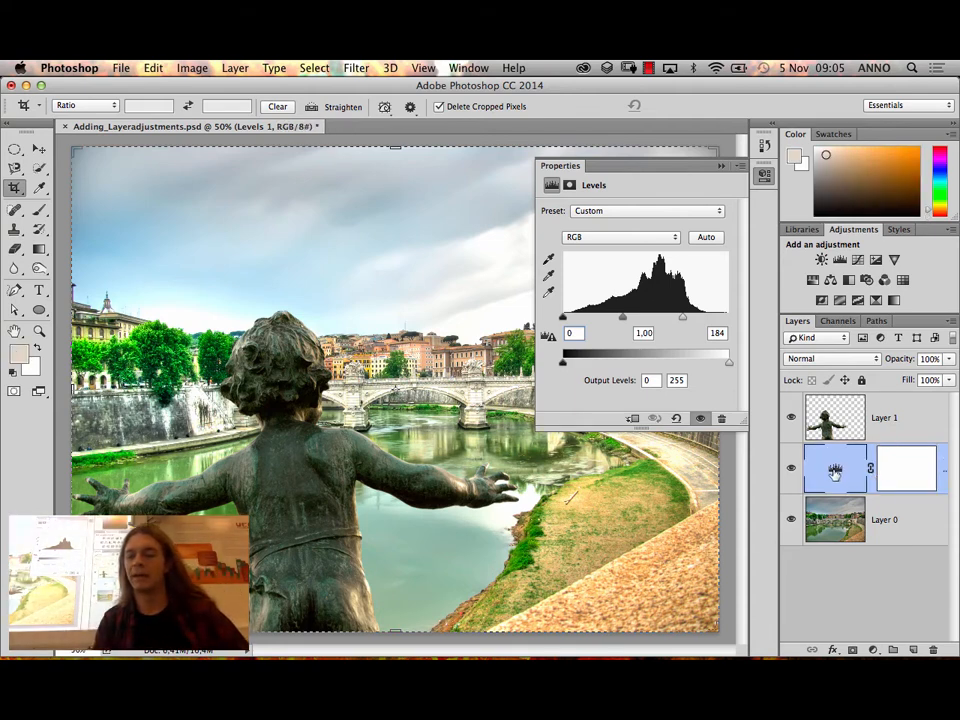
pyautogui.moveTo(835, 470); pyautogui.dragTo(840, 400)
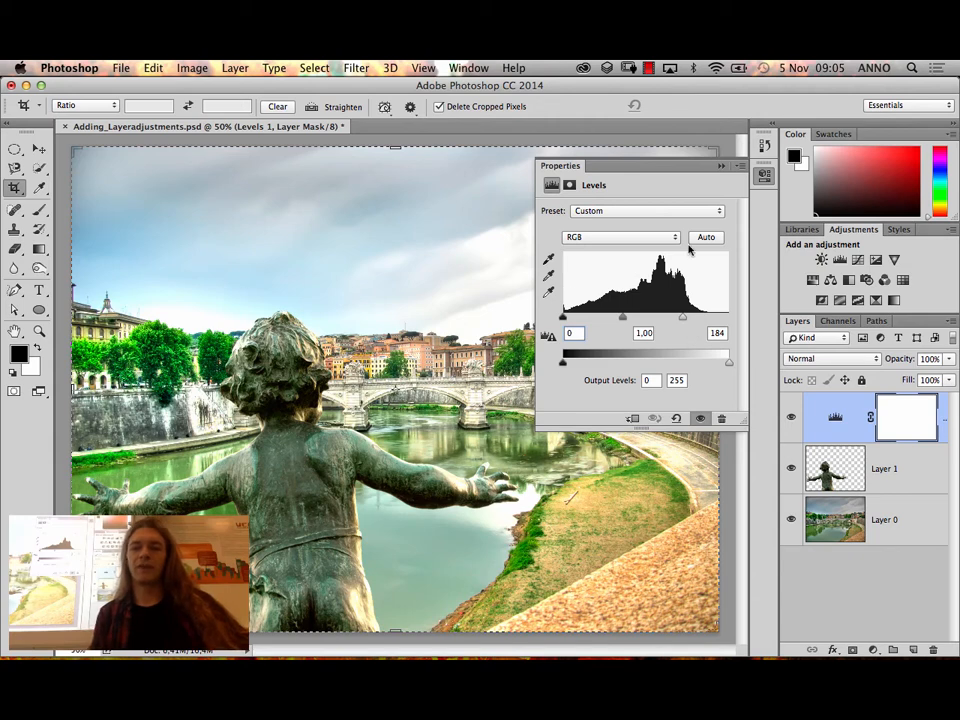
# Collapse the adjustment's properties and compare the image with the Levels layer hidden and shown
pyautogui.click(721, 166)
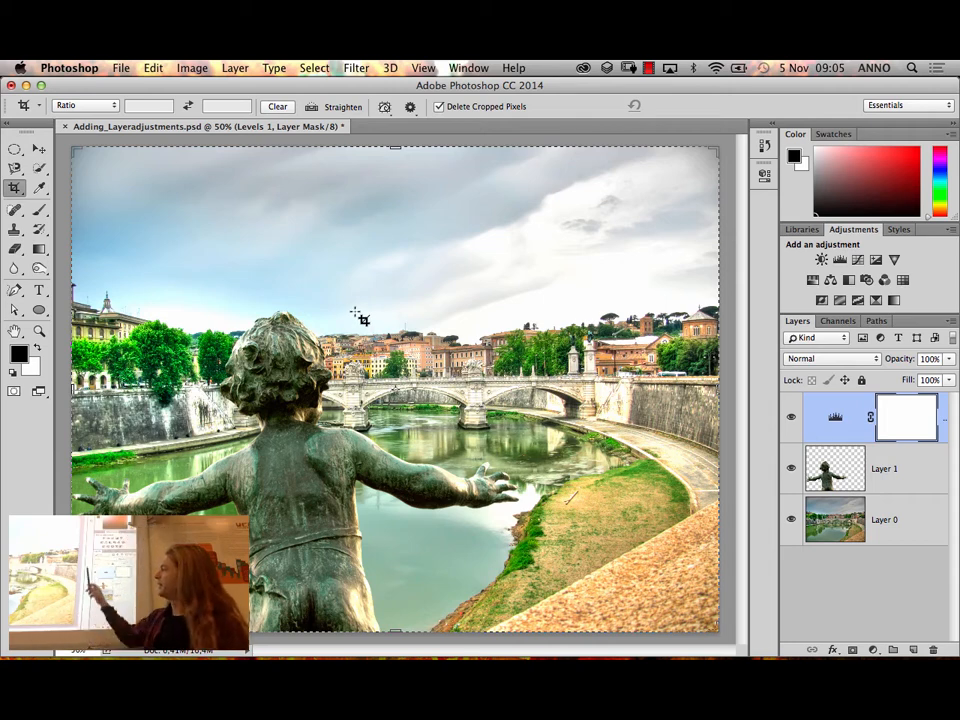
pyautogui.click(790, 418)
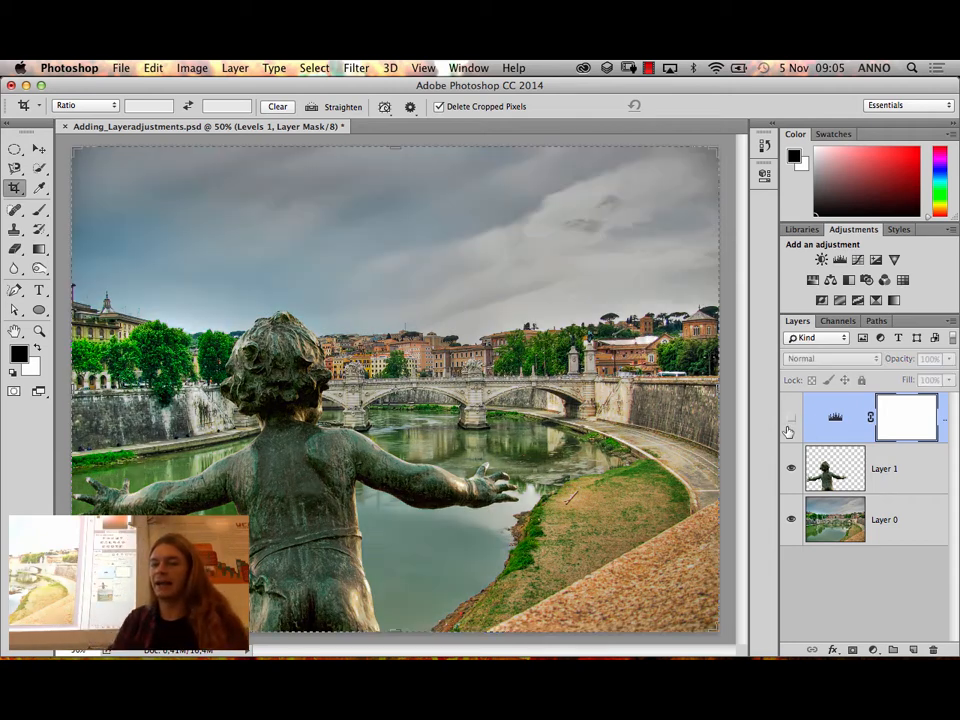
pyautogui.click(790, 420)
pyautogui.click(790, 420)
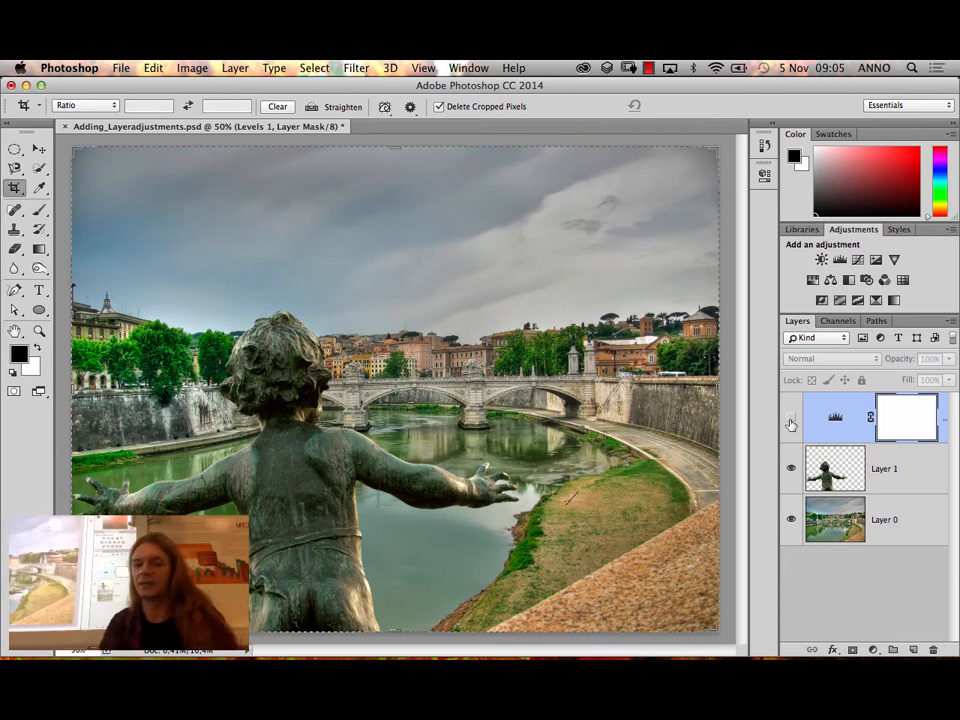
pyautogui.click(791, 425)
# Reopen the Levels adjustment and set its input levels to 3, 1,30 and 194, and collapse its properties
pyautogui.doubleClick(840, 422)
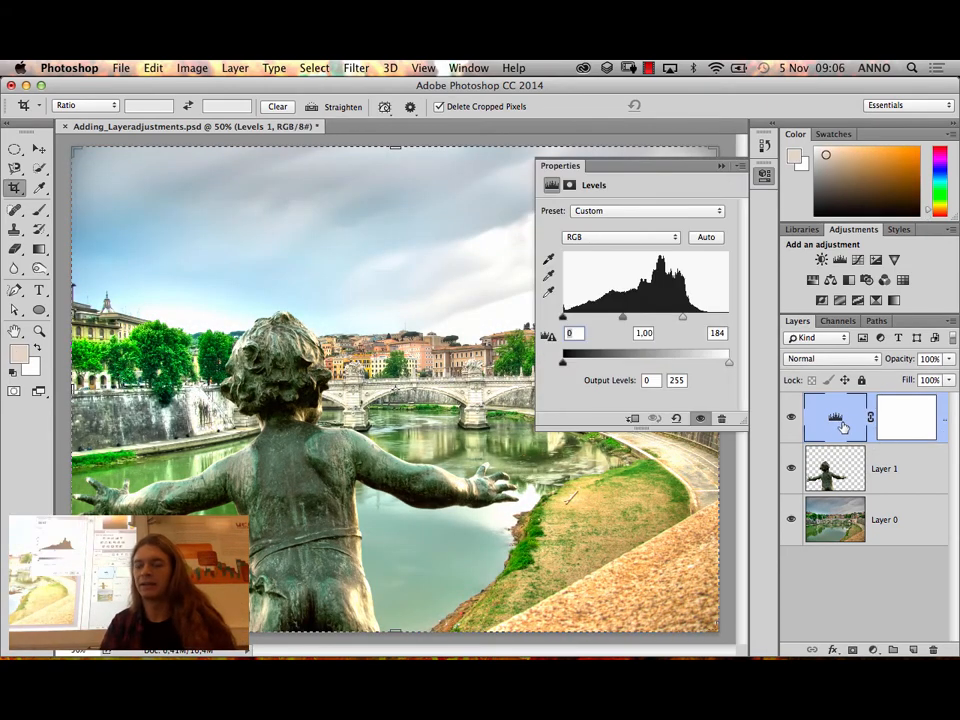
pyautogui.moveTo(623, 317)
pyautogui.mouseDown()
pyautogui.moveTo(642, 318)
pyautogui.moveTo(607, 327)
pyautogui.moveTo(640, 320)
pyautogui.moveTo(565, 317)
pyautogui.moveTo(628, 318)
pyautogui.moveTo(613, 317)
pyautogui.mouseUp()
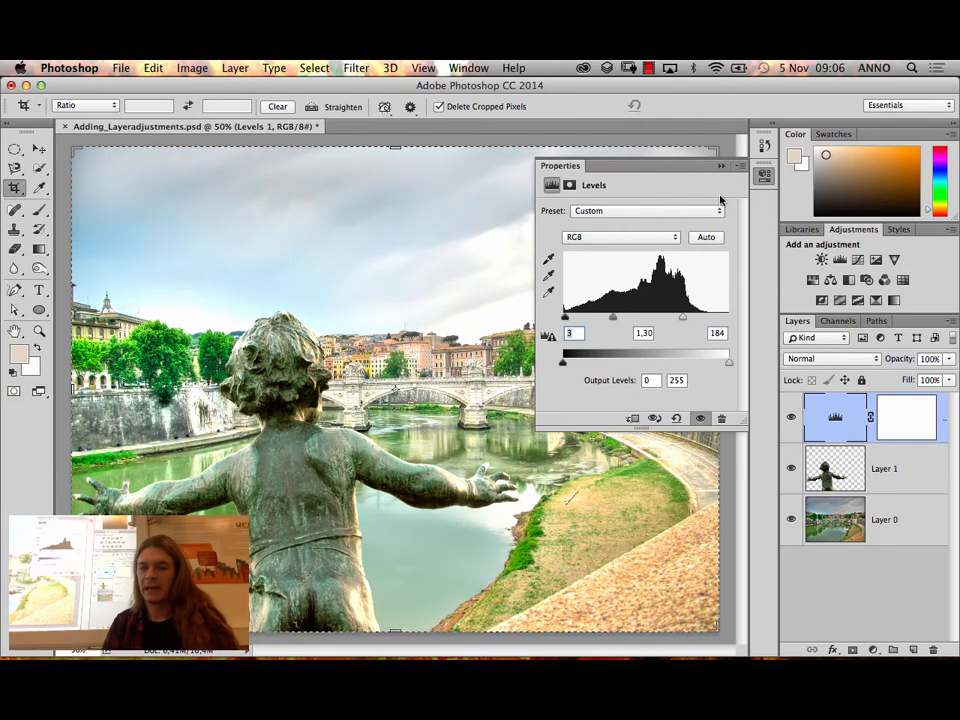
pyautogui.moveTo(683, 317); pyautogui.dragTo(689, 317)
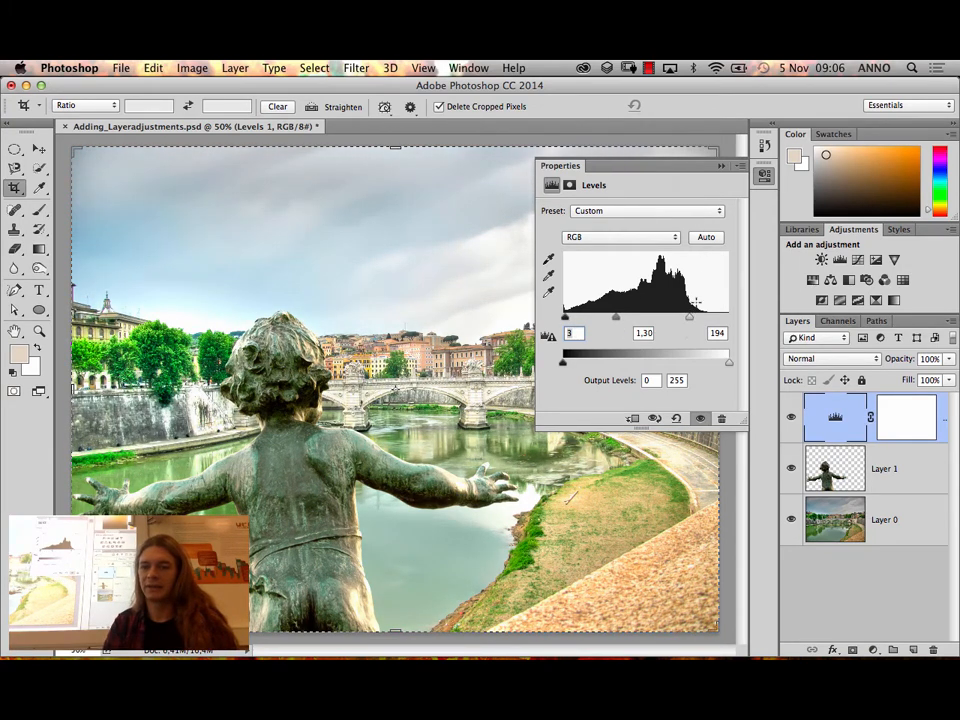
pyautogui.click(721, 166)
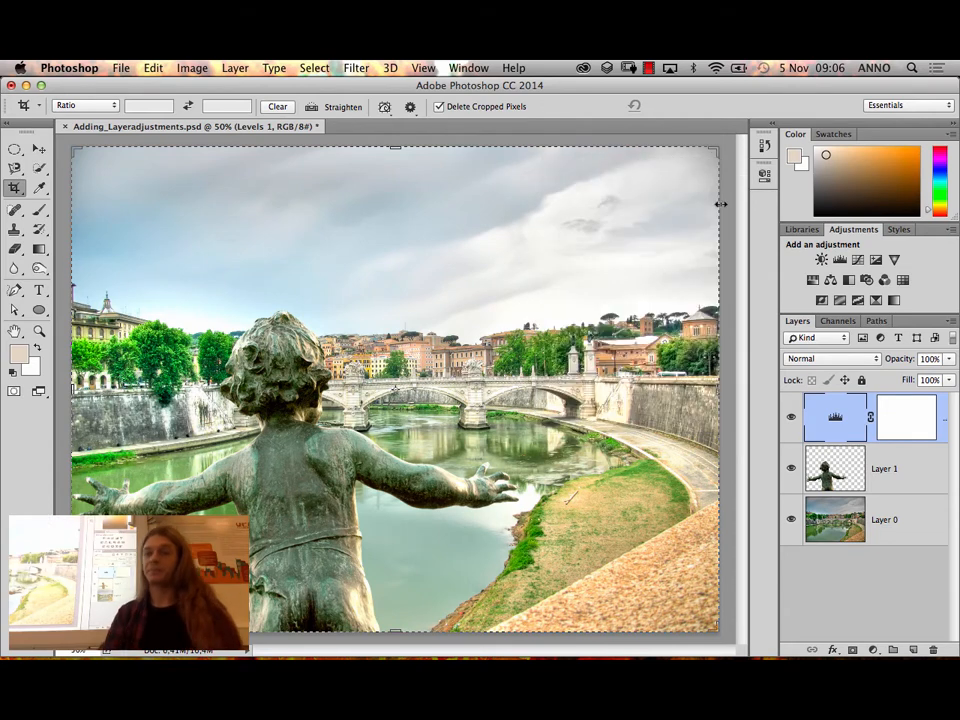
# Display the Levels layer's mask by itself on the canvas and scribble across it with a black 27 px brush
pyautogui.click(885, 420)
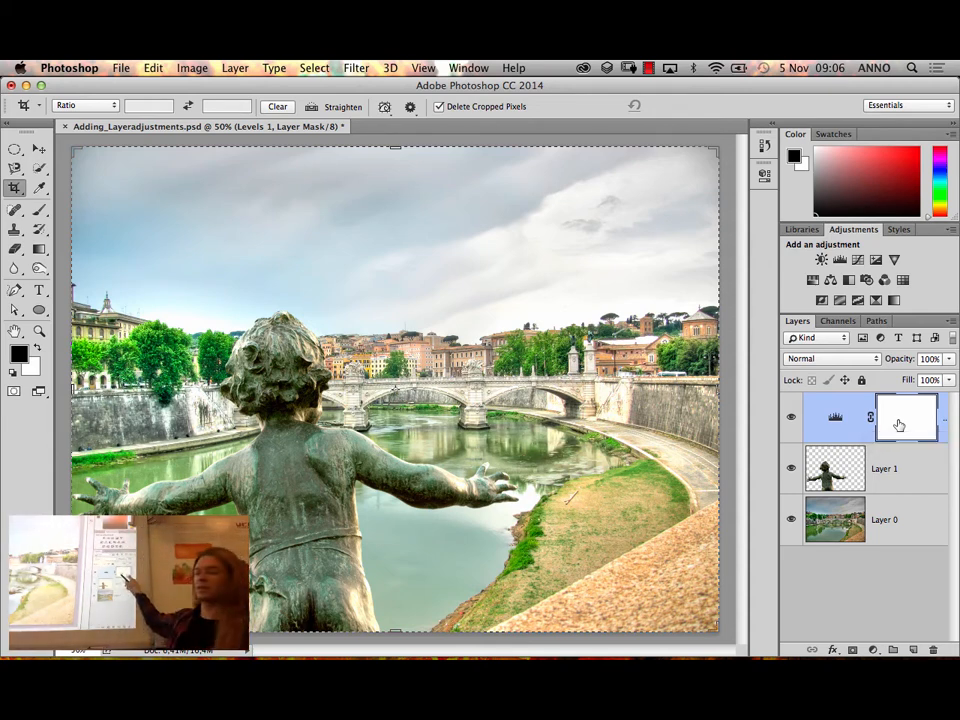
pyautogui.keyDown('alt'); pyautogui.click(899, 425); pyautogui.keyUp('alt')
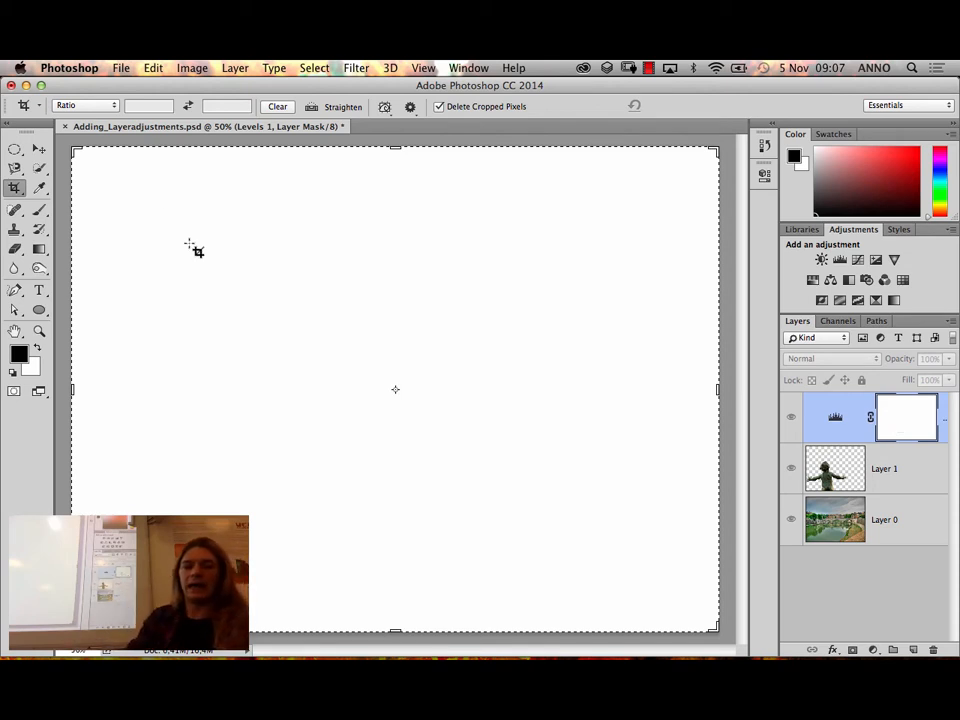
pyautogui.click(40, 211)
pyautogui.press('super+d')
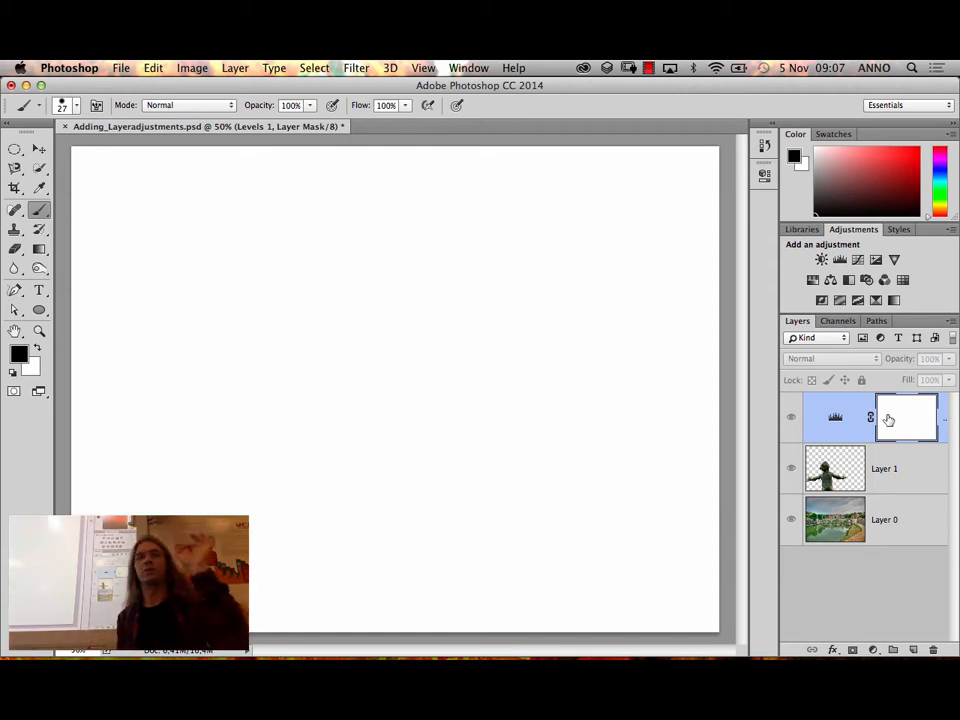
pyautogui.press('super+l')
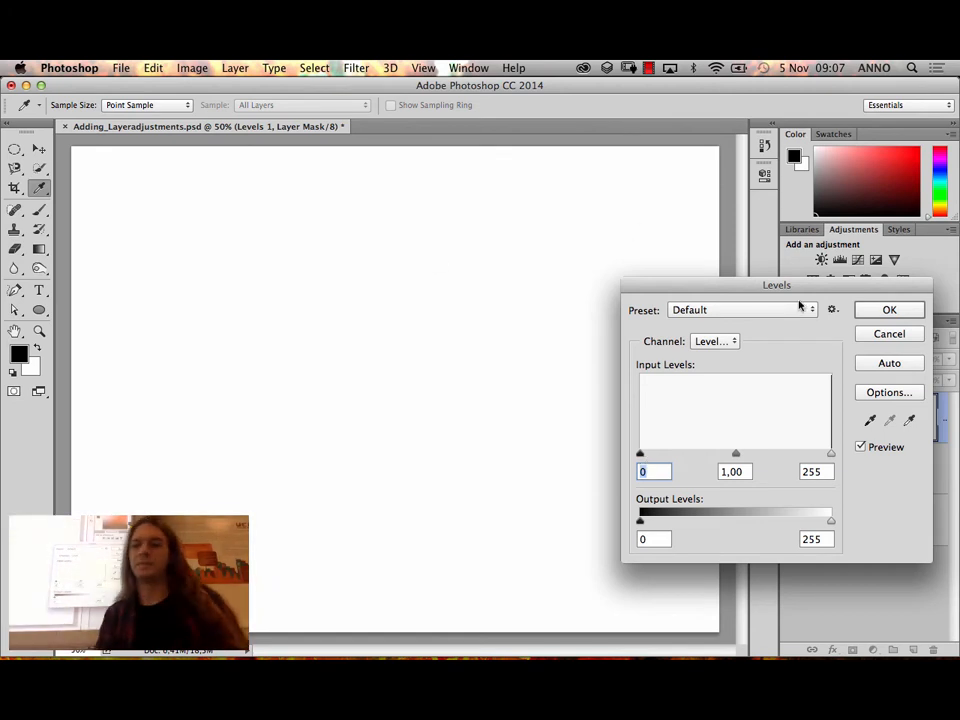
pyautogui.click(877, 338)
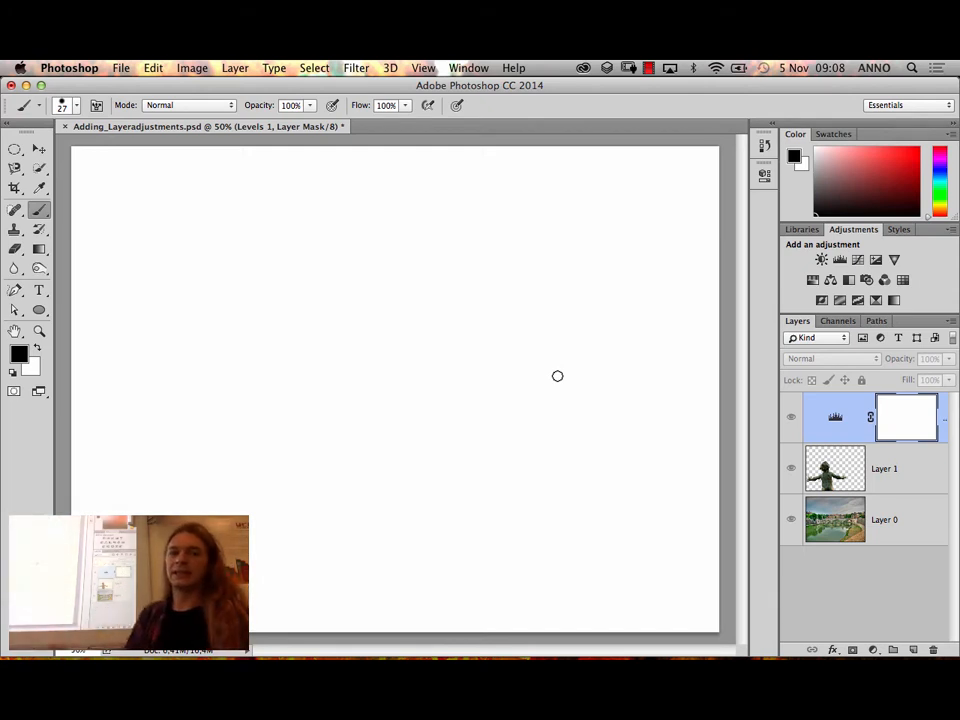
pyautogui.moveTo(250, 392)
pyautogui.mouseDown()
pyautogui.moveTo(476, 291)
pyautogui.moveTo(426, 465)
pyautogui.moveTo(225, 390)
pyautogui.moveTo(377, 441)
pyautogui.moveTo(278, 483)
pyautogui.mouseUp()
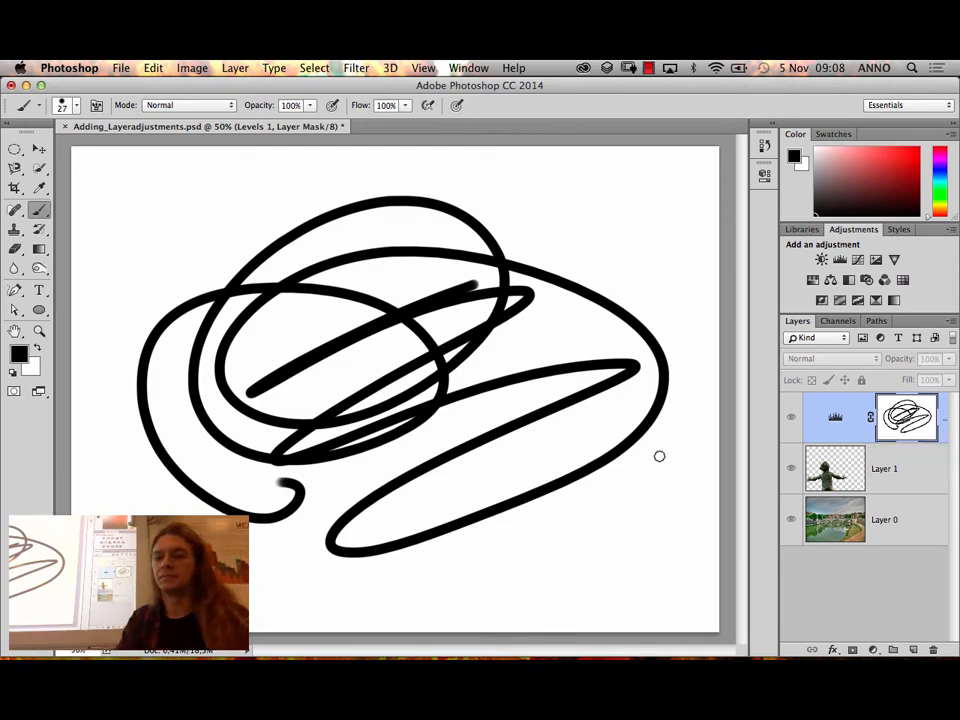
# Return to the normal image view and paint black over most of the Levels mask, enlarging the brush to 169 px
pyautogui.click(885, 470)
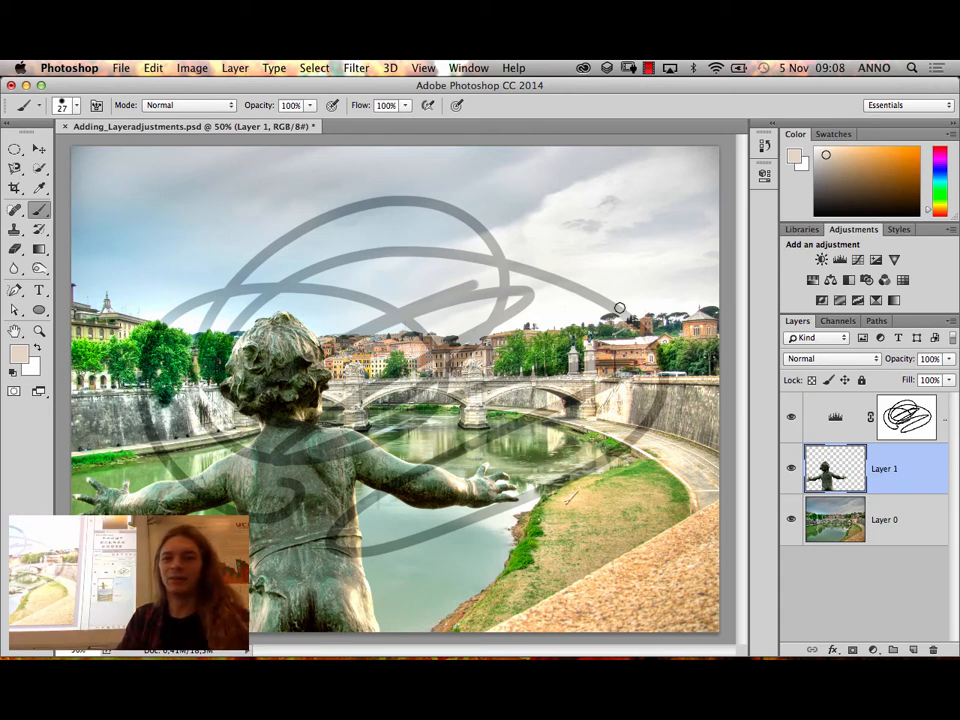
pyautogui.click(885, 425)
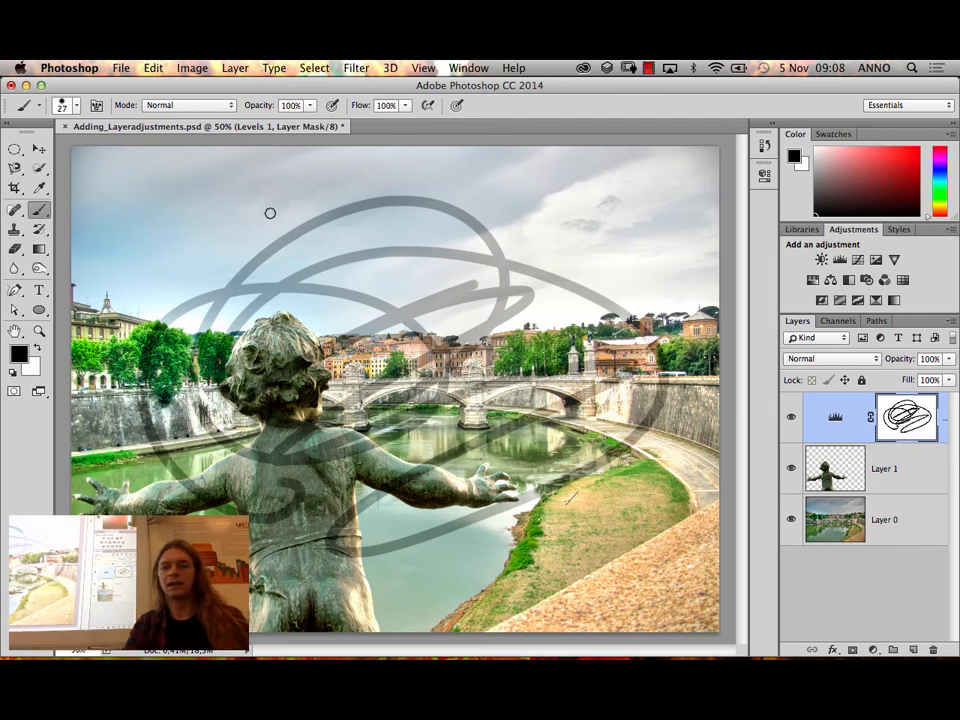
pyautogui.moveTo(347, 202)
pyautogui.mouseDown()
pyautogui.moveTo(300, 219)
pyautogui.moveTo(289, 190)
pyautogui.moveTo(151, 265)
pyautogui.moveTo(256, 231)
pyautogui.moveTo(525, 218)
pyautogui.moveTo(433, 227)
pyautogui.moveTo(274, 272)
pyautogui.moveTo(235, 313)
pyautogui.moveTo(292, 293)
pyautogui.moveTo(316, 340)
pyautogui.mouseUp()
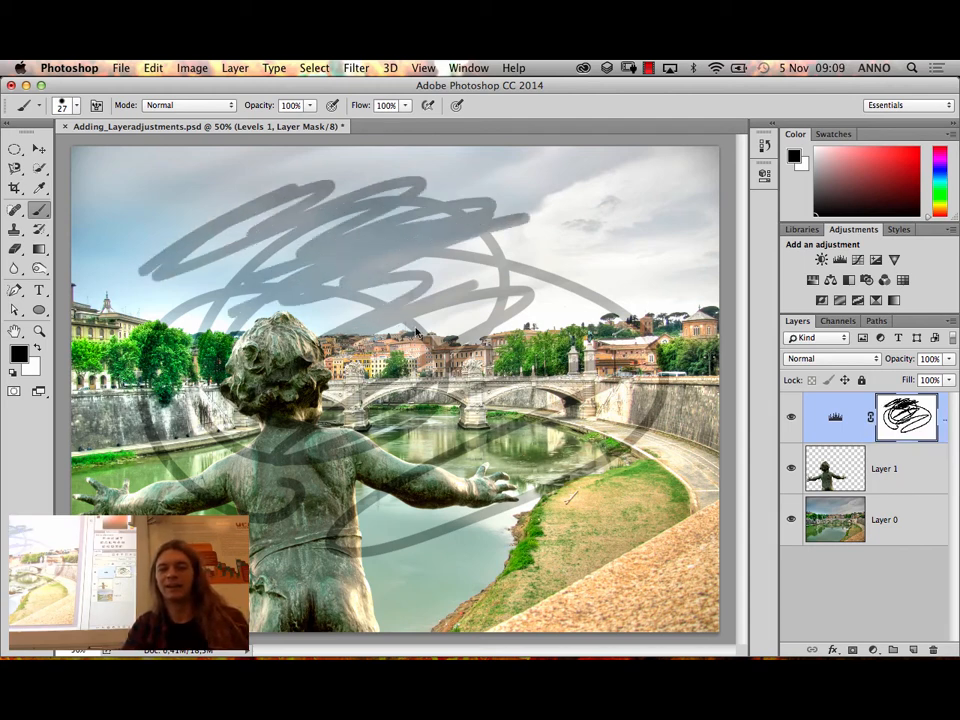
pyautogui.rightClick(419, 330)
pyautogui.moveTo(514, 363); pyautogui.dragTo(554, 363)
pyautogui.moveTo(435, 243)
pyautogui.mouseDown()
pyautogui.moveTo(270, 335)
pyautogui.moveTo(332, 296)
pyautogui.moveTo(392, 342)
pyautogui.moveTo(444, 349)
pyautogui.moveTo(417, 398)
pyautogui.moveTo(448, 418)
pyautogui.moveTo(439, 444)
pyautogui.moveTo(475, 463)
pyautogui.moveTo(440, 517)
pyautogui.moveTo(437, 543)
pyautogui.moveTo(481, 530)
pyautogui.moveTo(539, 375)
pyautogui.moveTo(603, 393)
pyautogui.moveTo(355, 199)
pyautogui.moveTo(312, 181)
pyautogui.moveTo(347, 264)
pyautogui.moveTo(217, 300)
pyautogui.moveTo(179, 280)
pyautogui.moveTo(190, 330)
pyautogui.moveTo(258, 470)
pyautogui.moveTo(218, 470)
pyautogui.moveTo(198, 447)
pyautogui.moveTo(175, 490)
pyautogui.moveTo(285, 548)
pyautogui.moveTo(310, 490)
pyautogui.moveTo(454, 524)
pyautogui.moveTo(519, 592)
pyautogui.moveTo(545, 533)
pyautogui.moveTo(523, 456)
pyautogui.moveTo(588, 370)
pyautogui.moveTo(593, 288)
pyautogui.moveTo(583, 300)
pyautogui.moveTo(659, 327)
pyautogui.moveTo(419, 171)
pyautogui.moveTo(384, 275)
pyautogui.moveTo(549, 257)
pyautogui.moveTo(209, 184)
pyautogui.moveTo(148, 272)
pyautogui.moveTo(296, 162)
pyautogui.moveTo(131, 218)
pyautogui.moveTo(175, 273)
pyautogui.mouseUp()
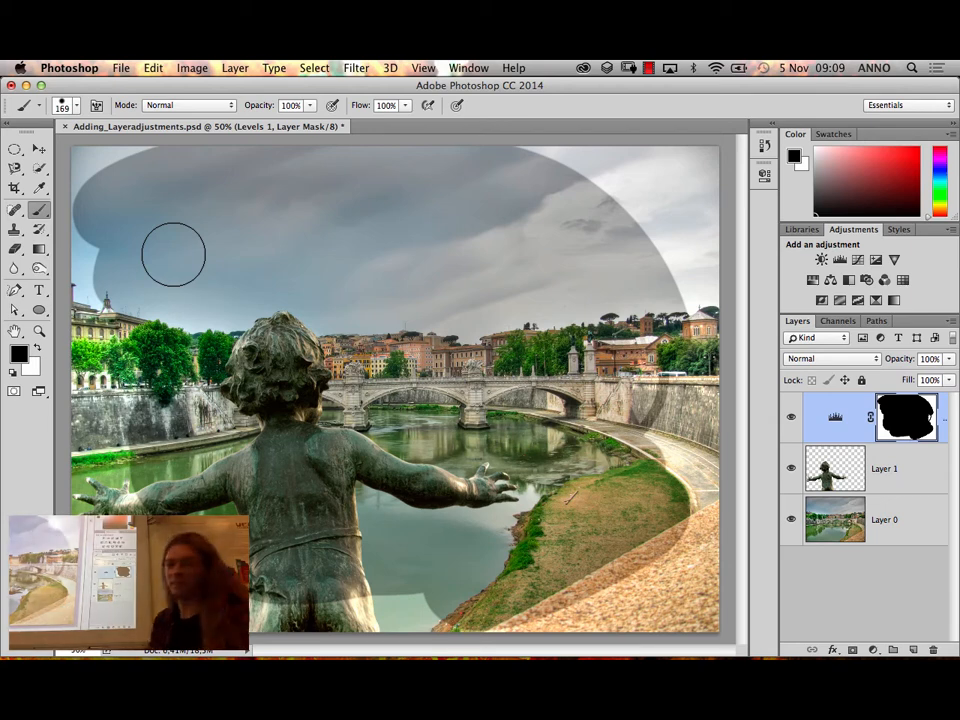
# Swap the foreground colour to white and paint over the black areas until the whole Levels mask is white
pyautogui.click(38, 352)
pyautogui.moveTo(430, 265)
pyautogui.mouseDown()
pyautogui.moveTo(281, 296)
pyautogui.moveTo(161, 351)
pyautogui.mouseUp()
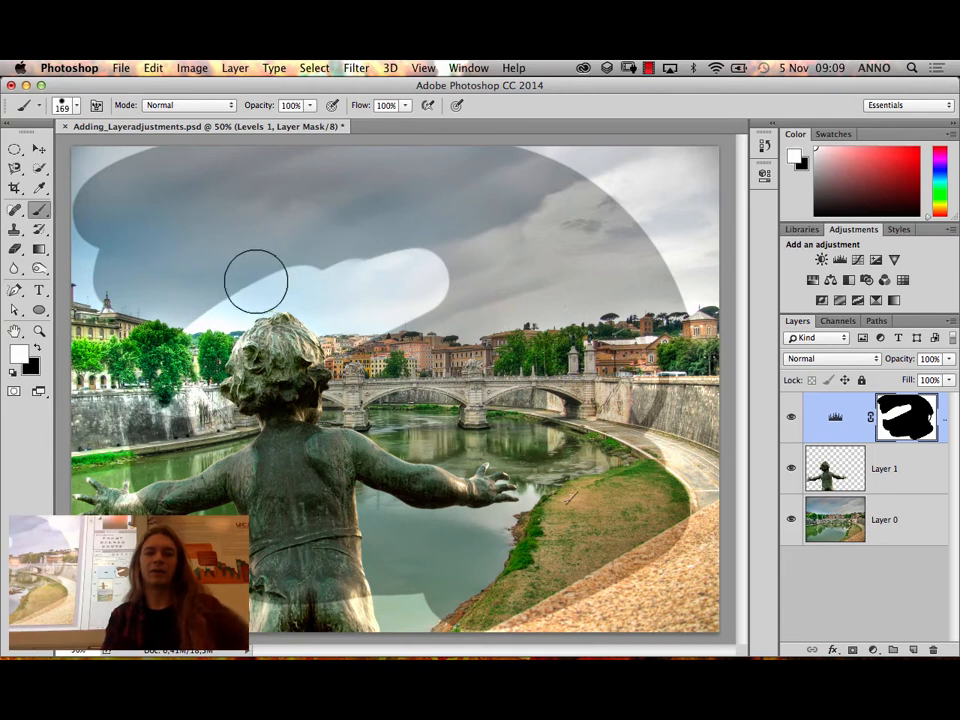
pyautogui.moveTo(141, 248)
pyautogui.mouseDown()
pyautogui.moveTo(204, 219)
pyautogui.moveTo(107, 242)
pyautogui.moveTo(148, 182)
pyautogui.moveTo(345, 167)
pyautogui.moveTo(482, 184)
pyautogui.moveTo(266, 335)
pyautogui.moveTo(718, 240)
pyautogui.moveTo(140, 450)
pyautogui.moveTo(218, 412)
pyautogui.moveTo(474, 422)
pyautogui.moveTo(308, 548)
pyautogui.moveTo(361, 574)
pyautogui.moveTo(443, 585)
pyautogui.moveTo(602, 551)
pyautogui.moveTo(673, 514)
pyautogui.moveTo(482, 466)
pyautogui.moveTo(545, 311)
pyautogui.moveTo(595, 363)
pyautogui.moveTo(634, 346)
pyautogui.moveTo(618, 287)
pyautogui.moveTo(572, 225)
pyautogui.mouseUp()
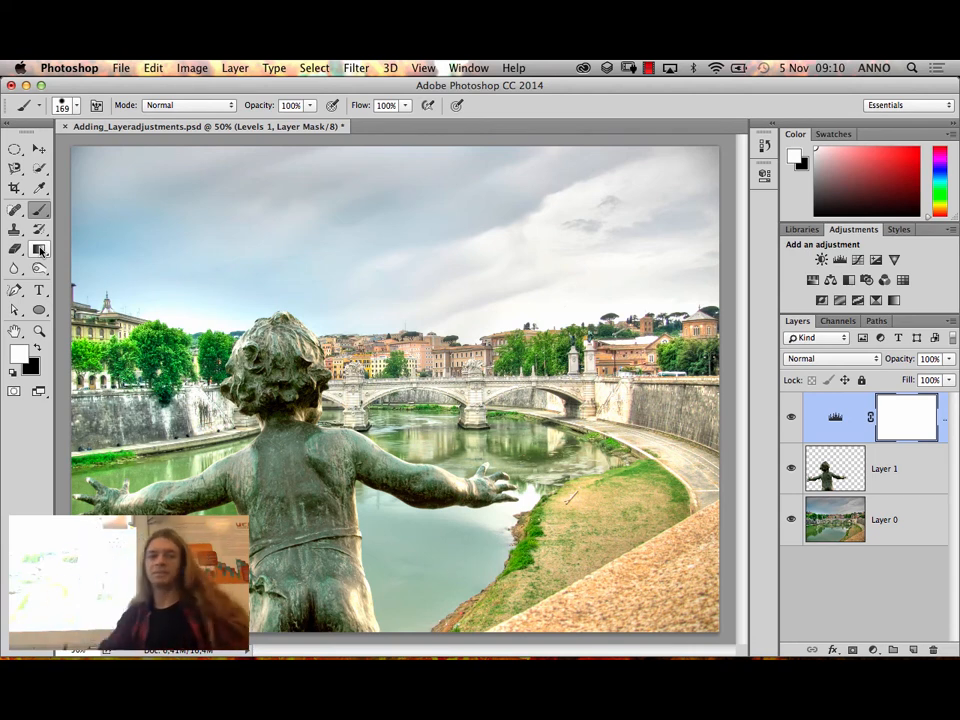
# Draw a linear white-to-black gradient down the Levels layer's mask, from the sky to the lower edge of the image
pyautogui.click(40, 251)
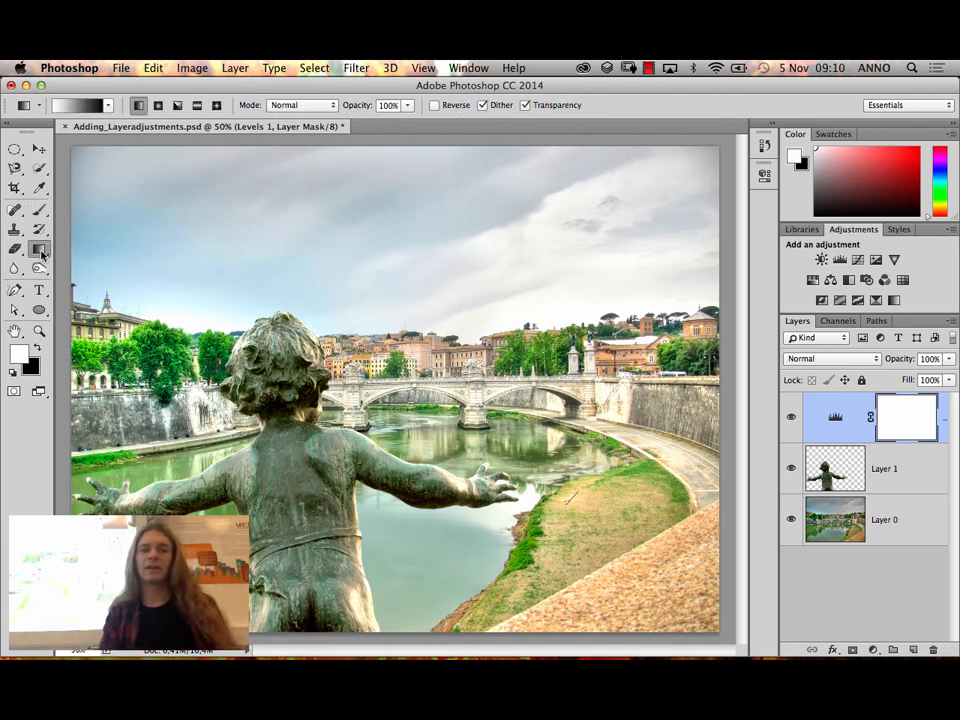
pyautogui.click(41, 254)
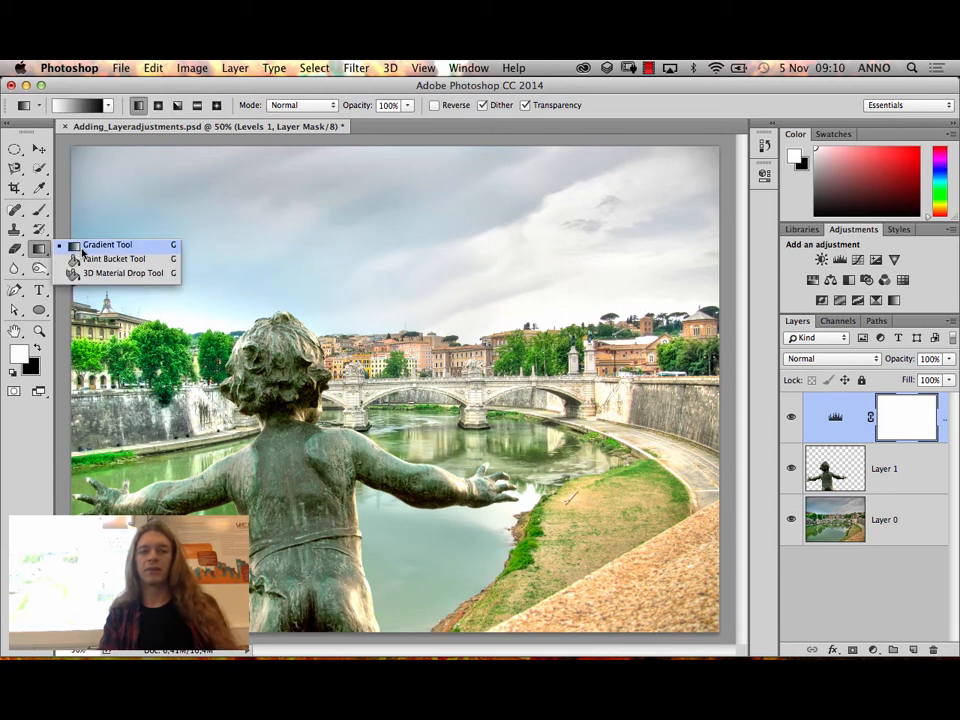
pyautogui.click(85, 246)
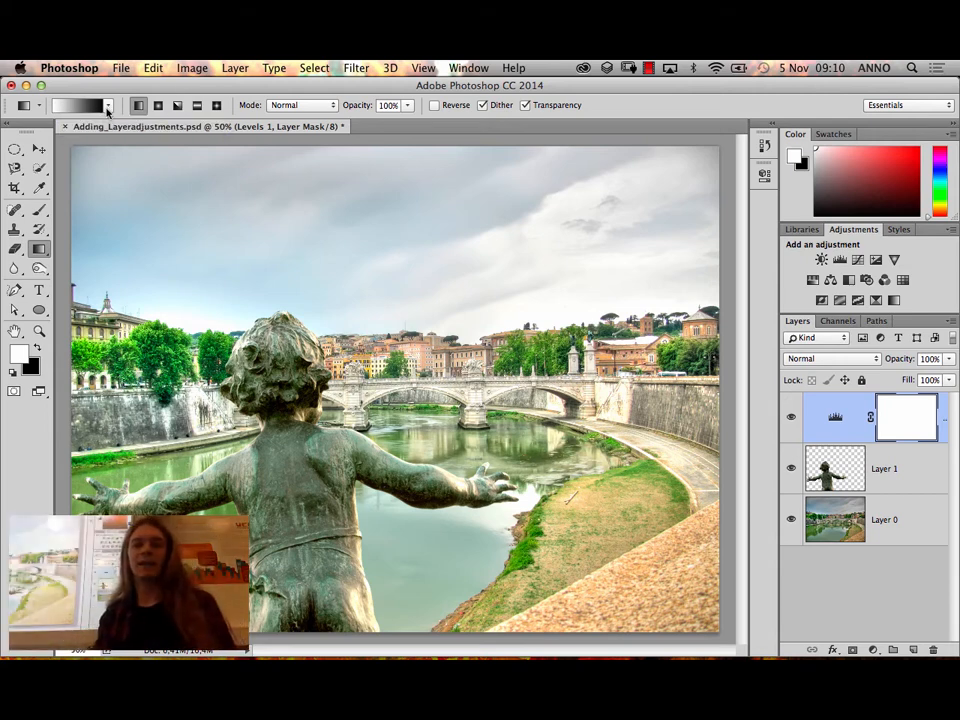
pyautogui.click(109, 105)
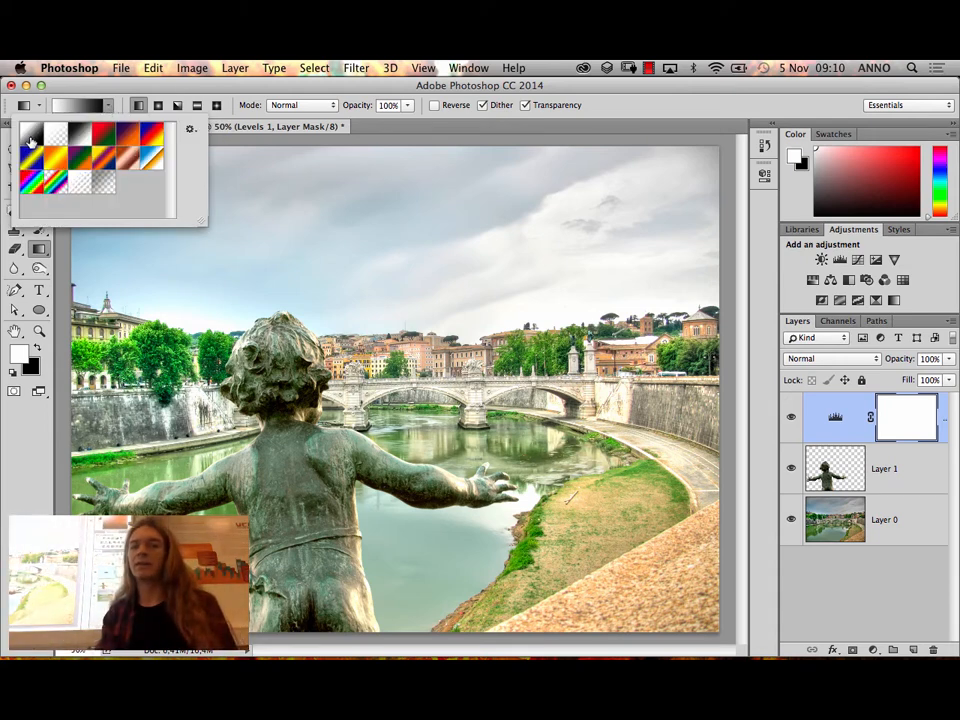
pyautogui.click(108, 106)
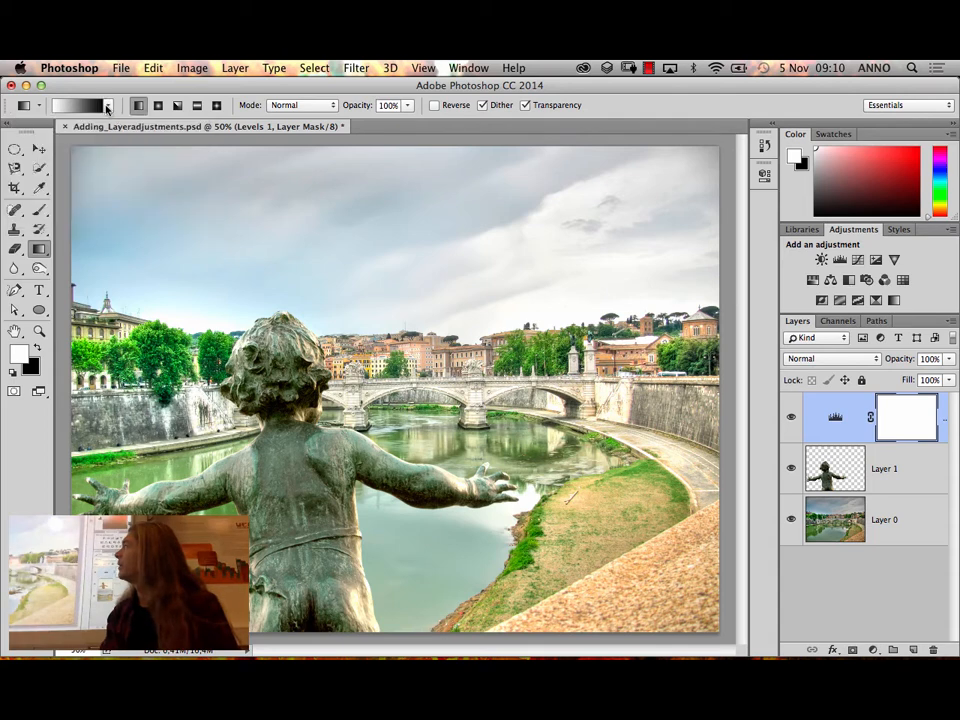
pyautogui.click(108, 106)
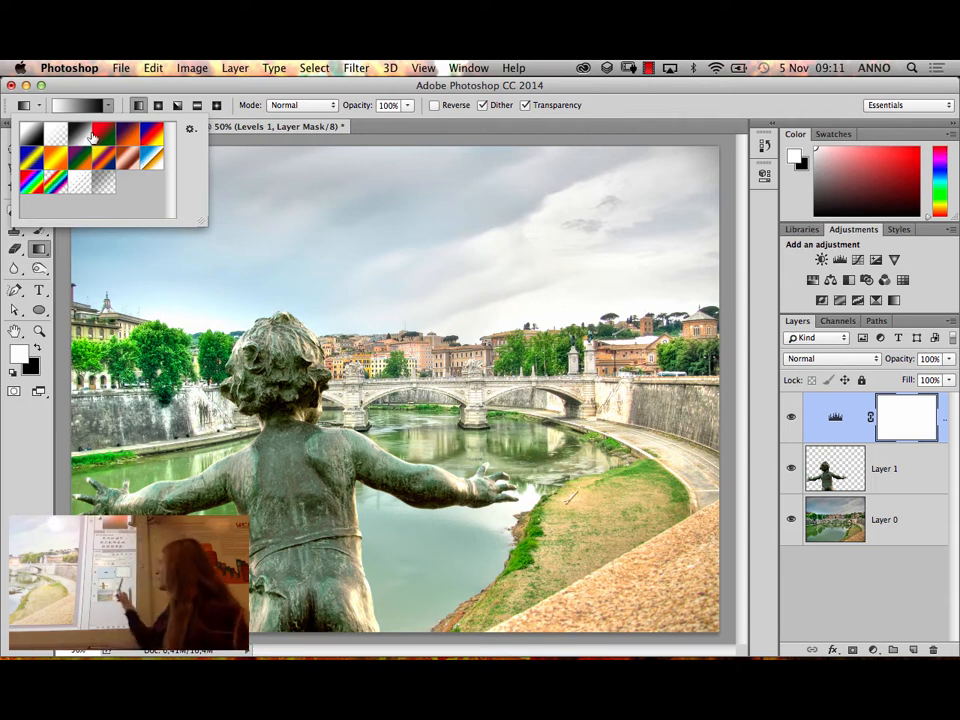
pyautogui.click(143, 105)
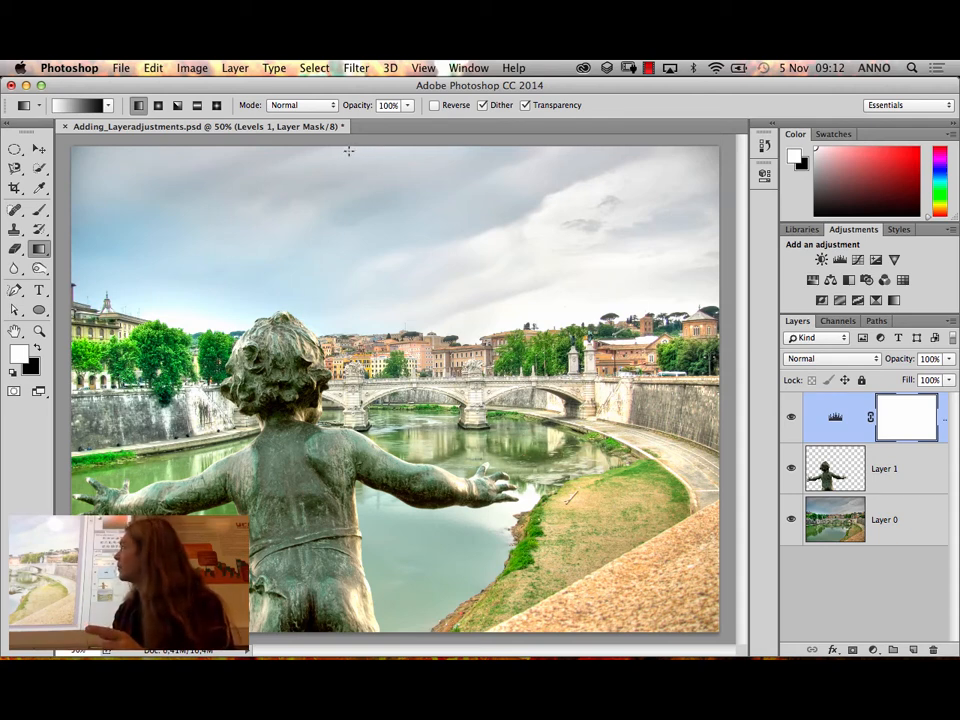
pyautogui.moveTo(347, 167); pyautogui.dragTo(383, 632)
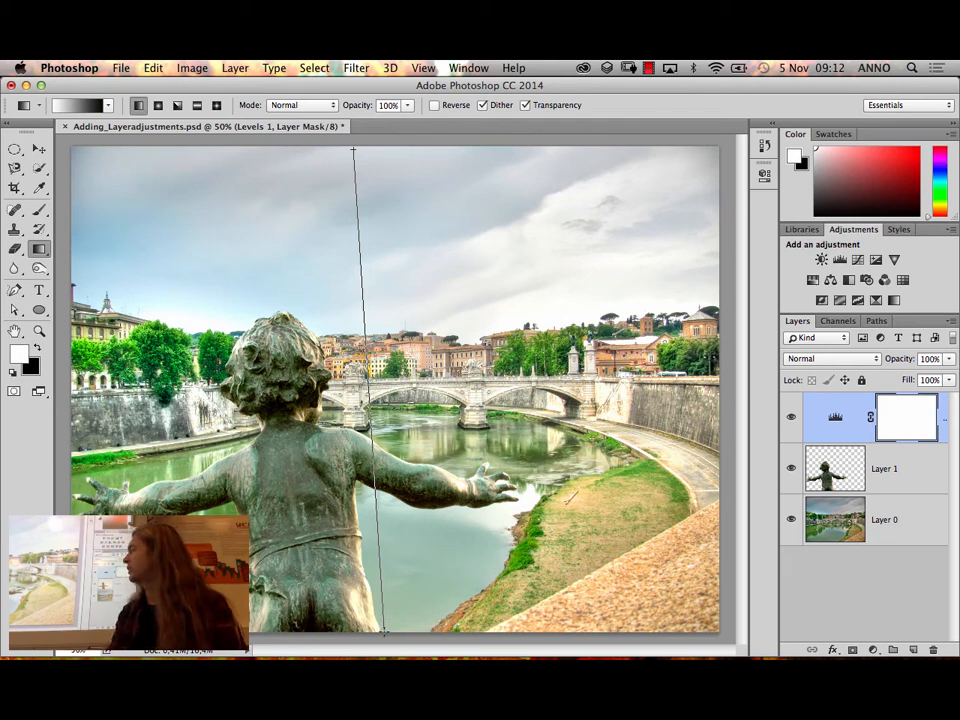
pyautogui.moveTo(384, 632); pyautogui.dragTo(384, 633)
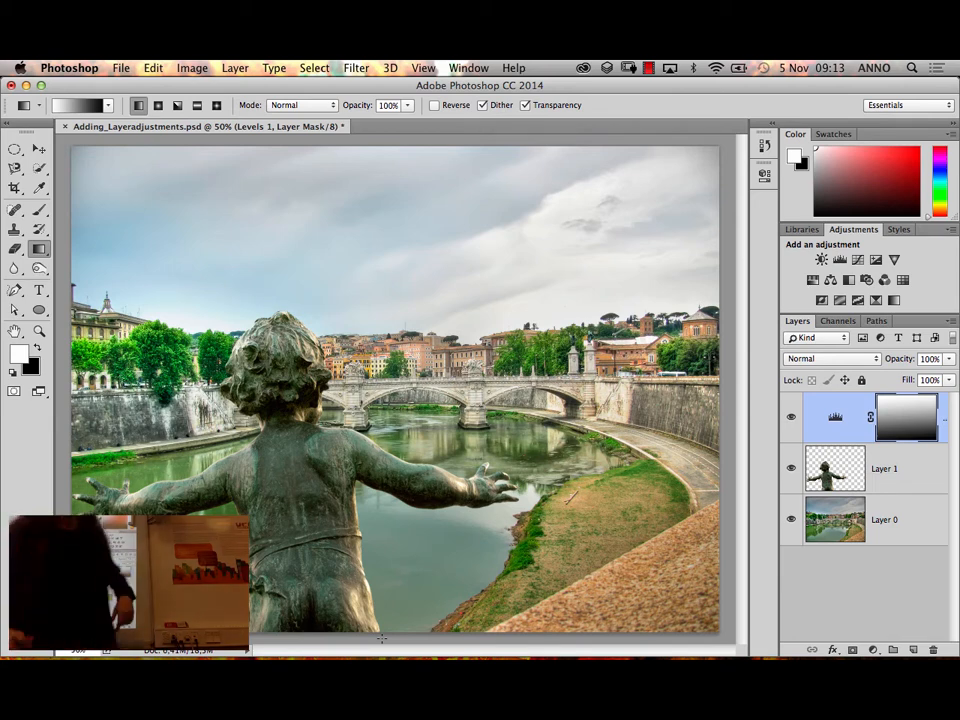
# Toggle the Levels layer's visibility several times to compare the image with and without the masked adjustment, leaving it visible
pyautogui.click(791, 421)
pyautogui.click(791, 421)
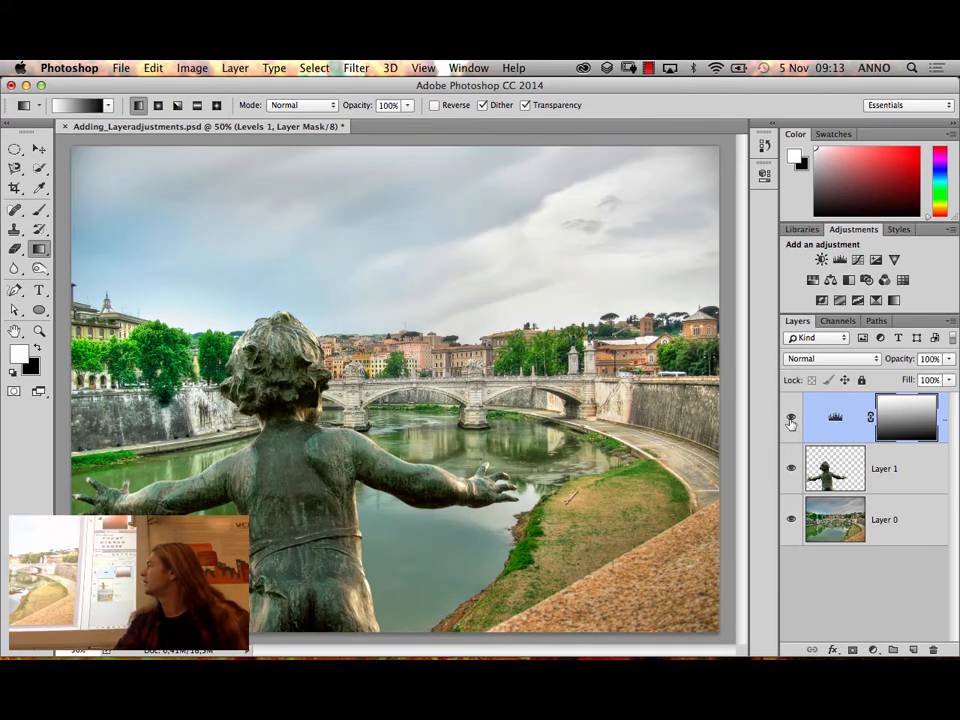
pyautogui.click(791, 421)
pyautogui.click(791, 421)
pyautogui.click(790, 421)
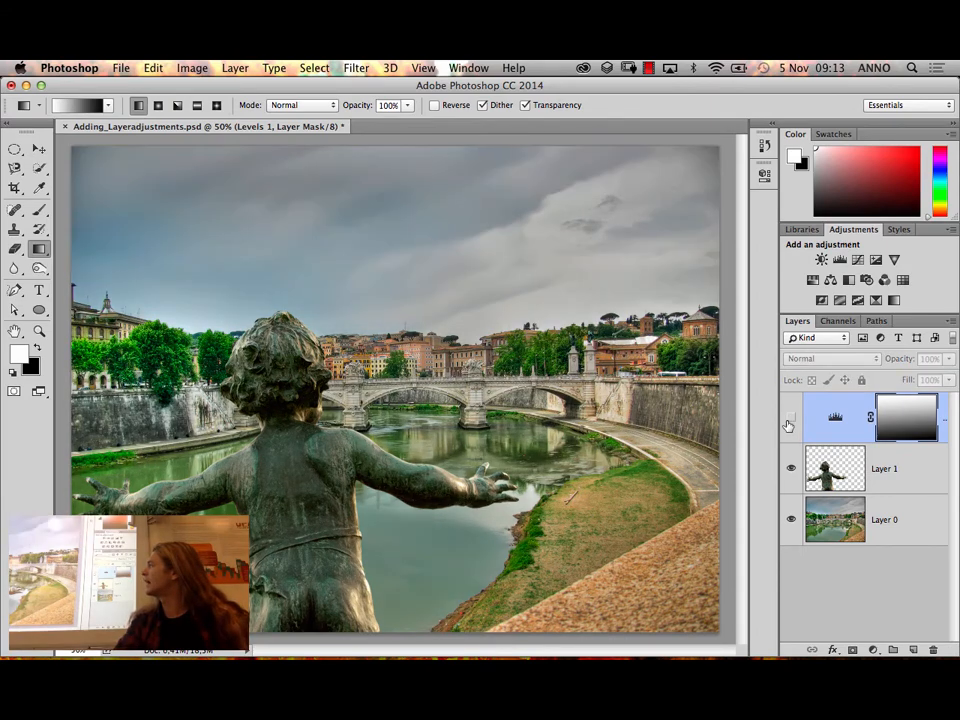
pyautogui.click(790, 421)
pyautogui.click(790, 421)
pyautogui.click(790, 421)
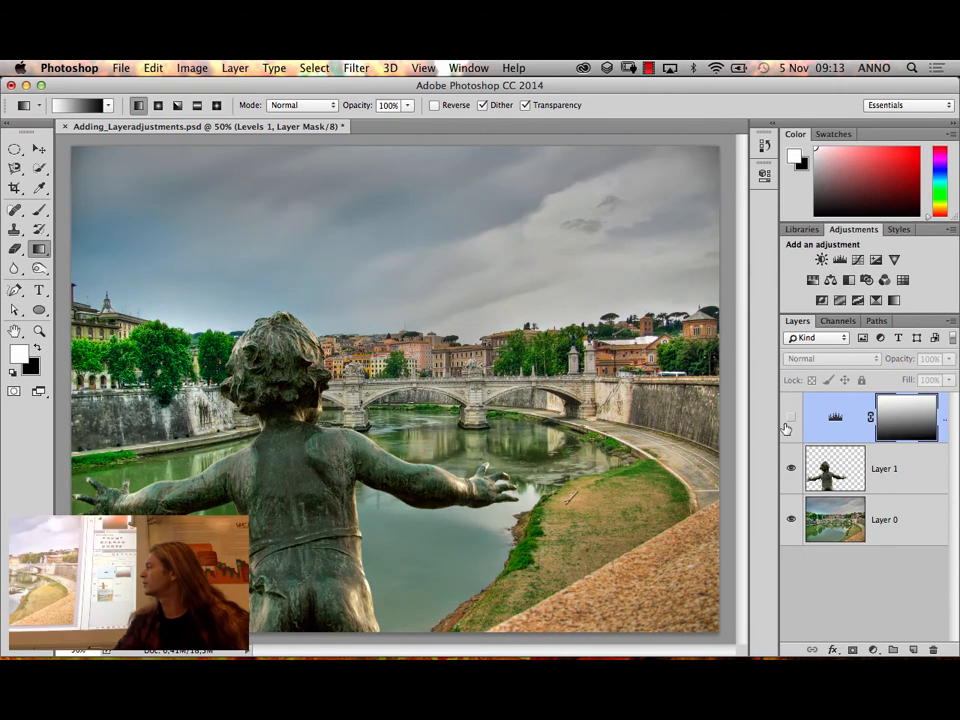
pyautogui.click(790, 421)
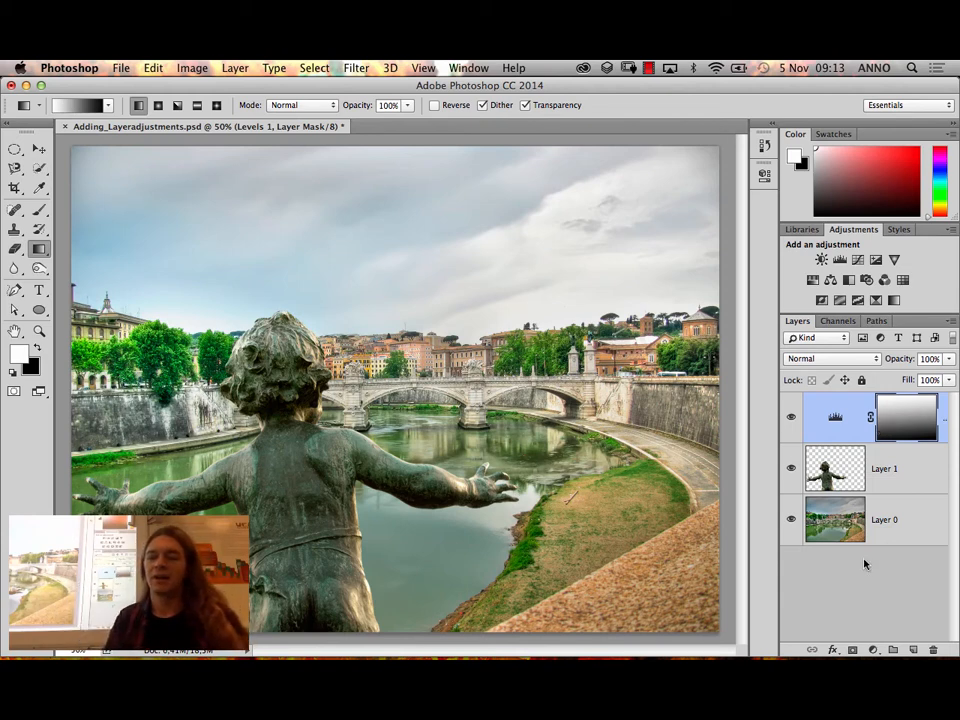
# Add a Color Balance adjustment layer above the Levels layer
pyautogui.click(830, 281)
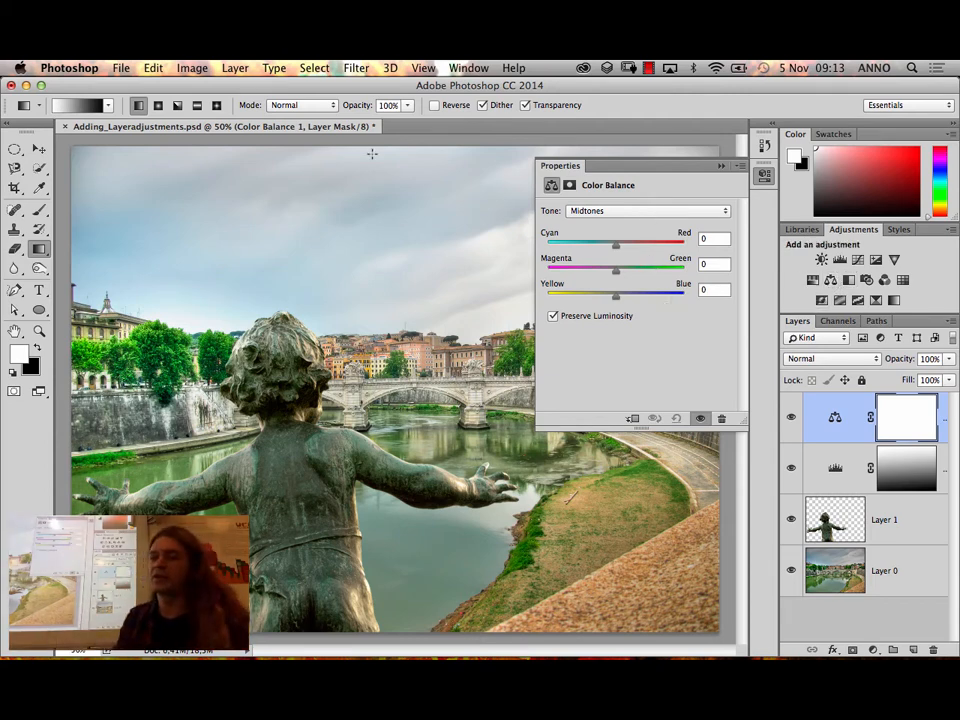
pyautogui.click(895, 519)
pyautogui.click(192, 68)
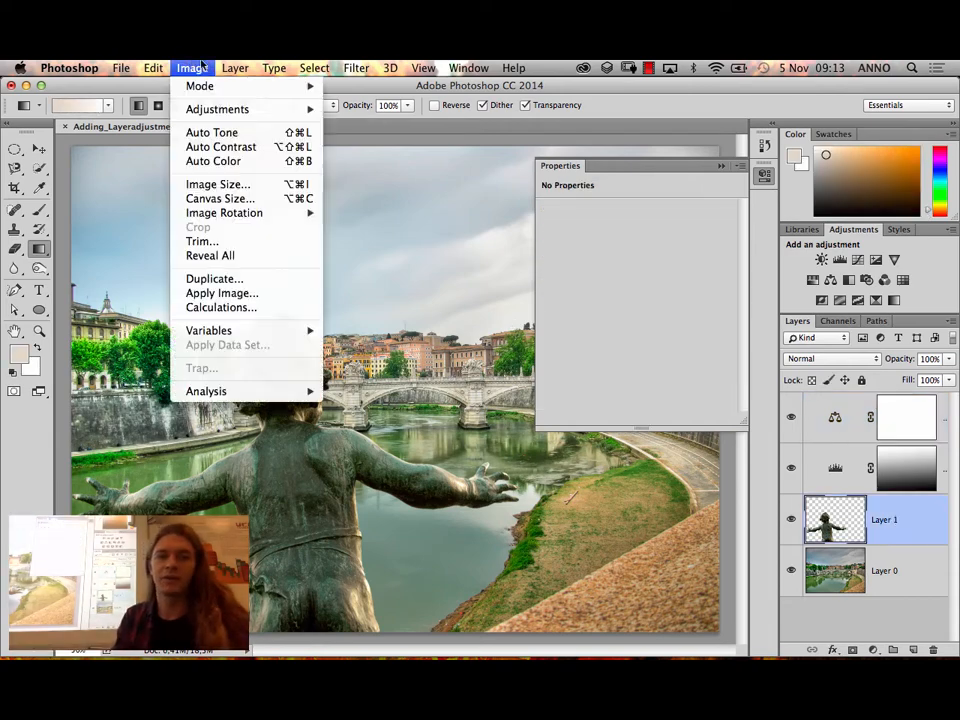
pyautogui.moveTo(290, 109)
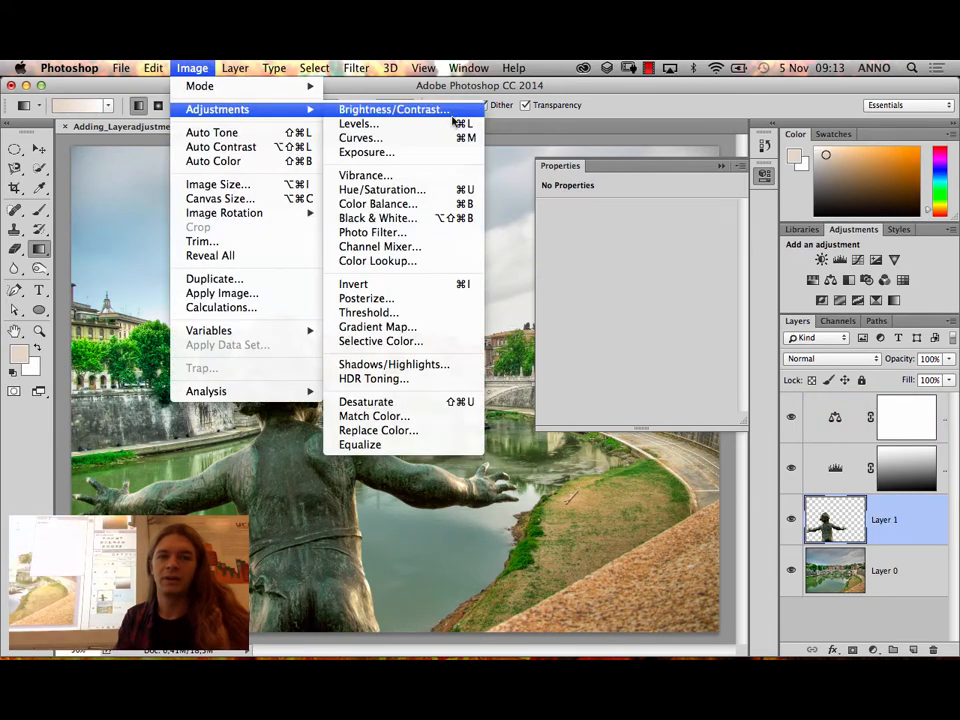
pyautogui.click(398, 204)
pyautogui.moveTo(700, 360); pyautogui.dragTo(272, 154)
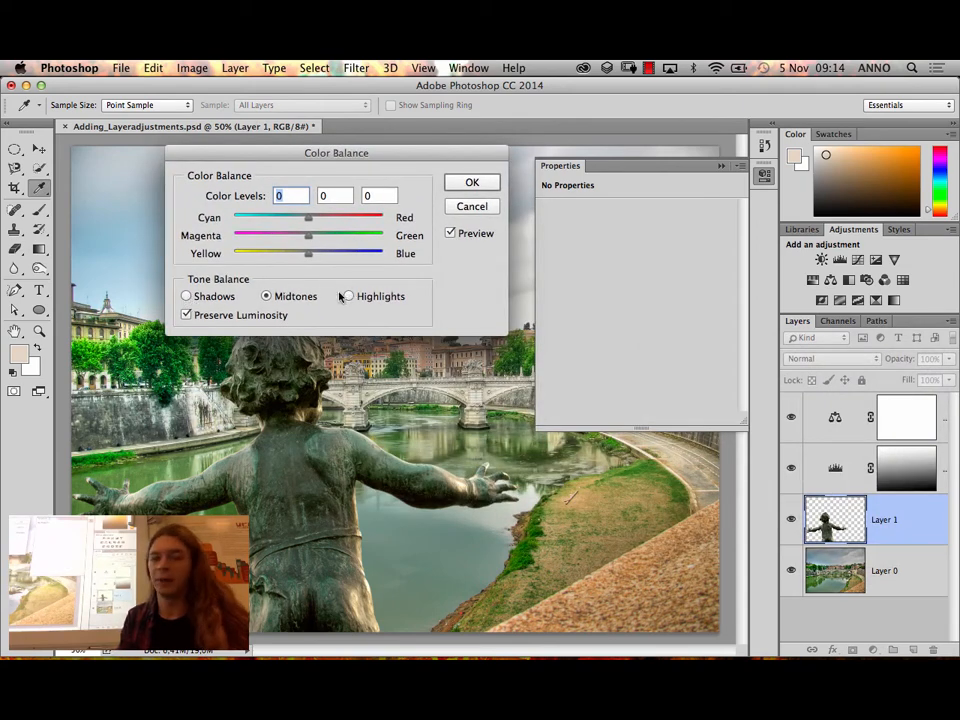
pyautogui.click(472, 206)
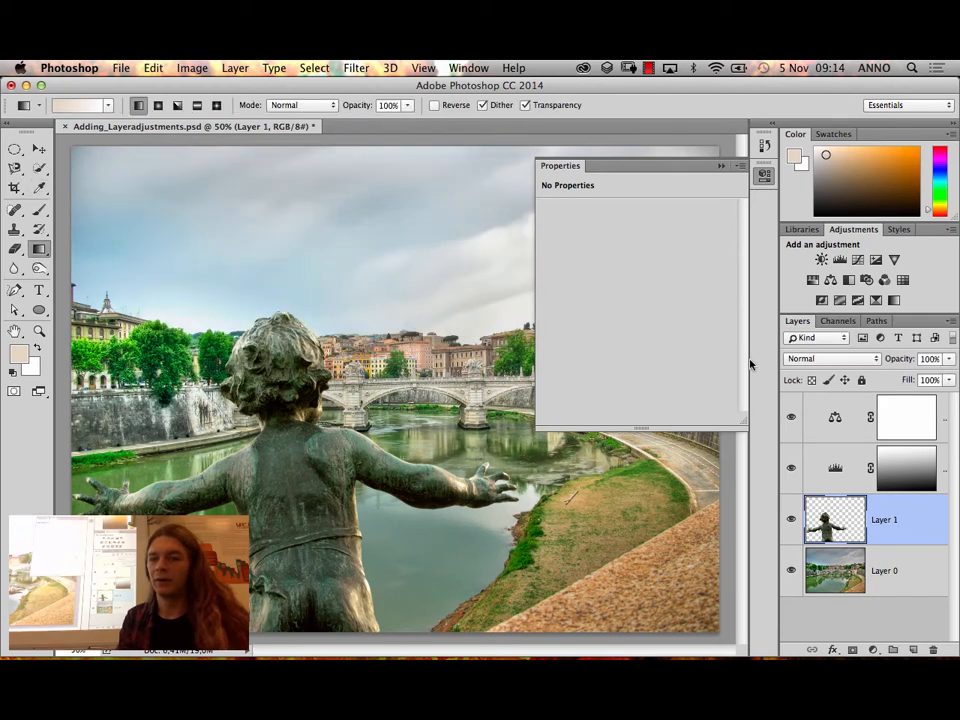
# Set the Color Balance layer's midtones to -76 on Magenta–Green and shift them towards red and blue
pyautogui.click(833, 420)
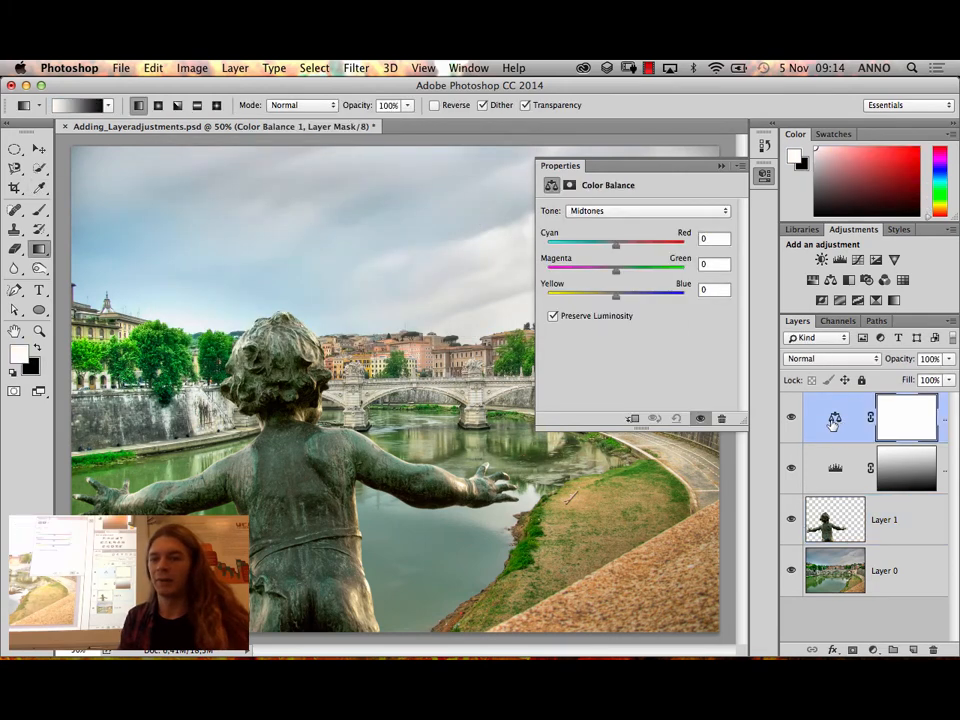
pyautogui.click(620, 211)
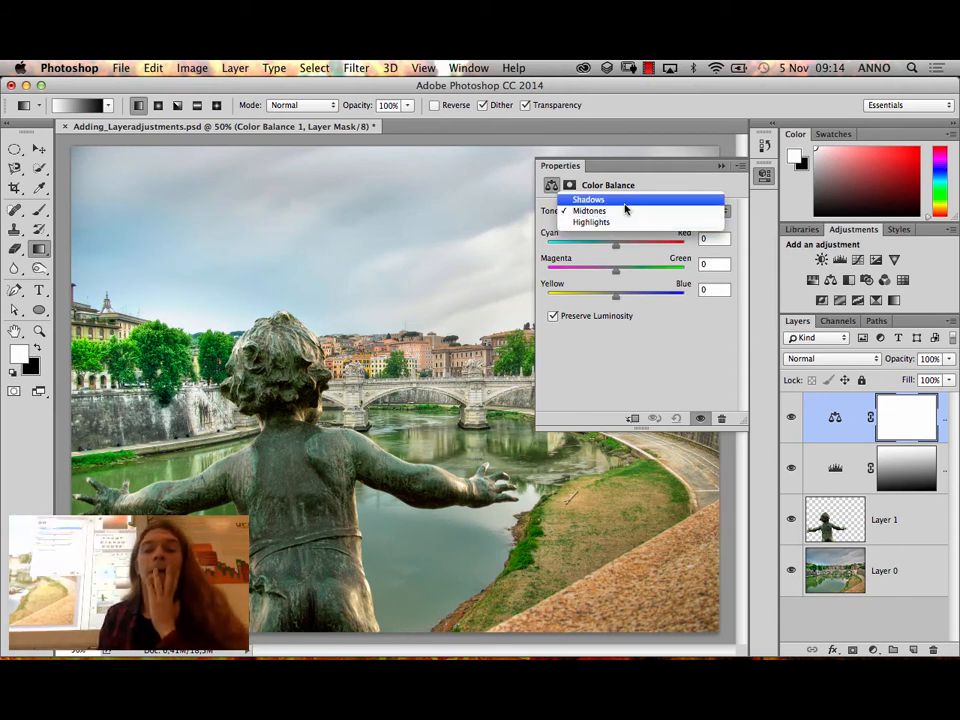
pyautogui.click(627, 323)
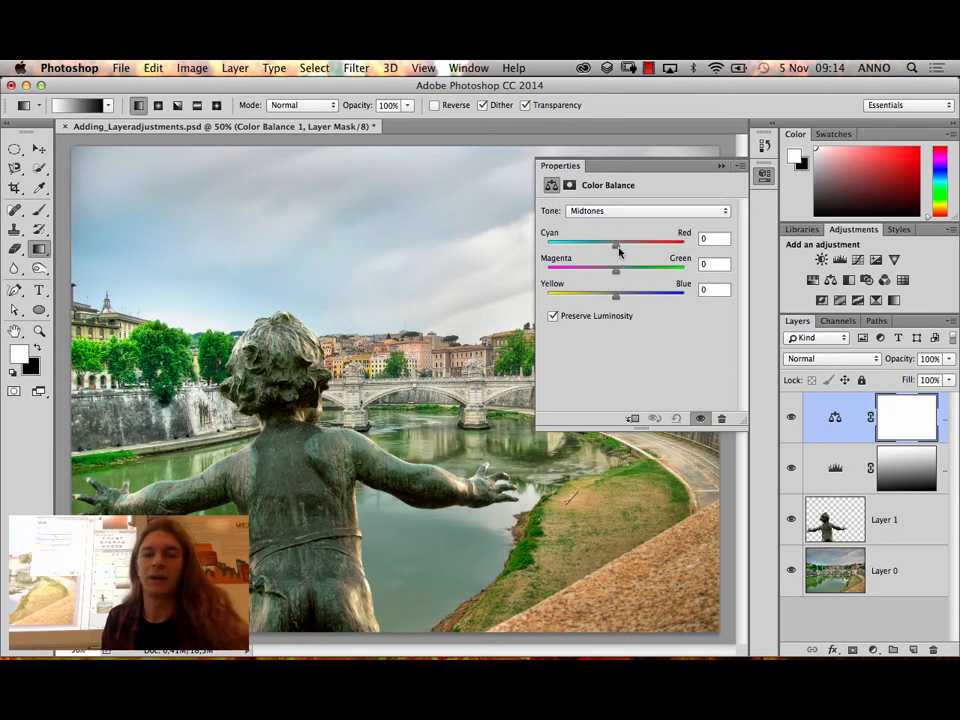
pyautogui.moveTo(615, 271); pyautogui.dragTo(563, 270)
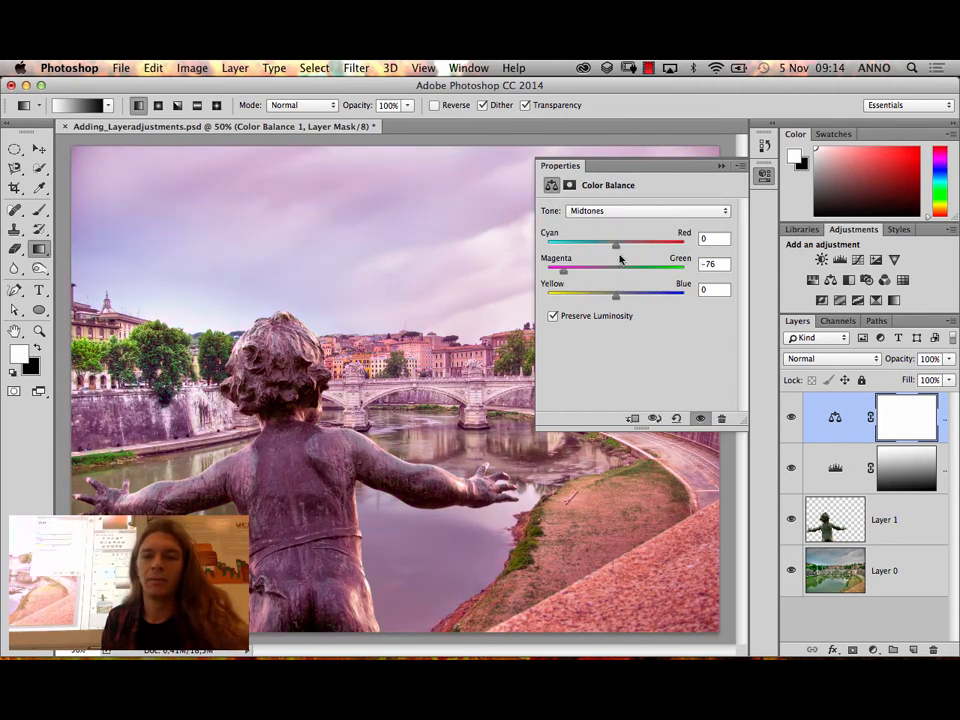
pyautogui.moveTo(615, 244); pyautogui.dragTo(641, 241)
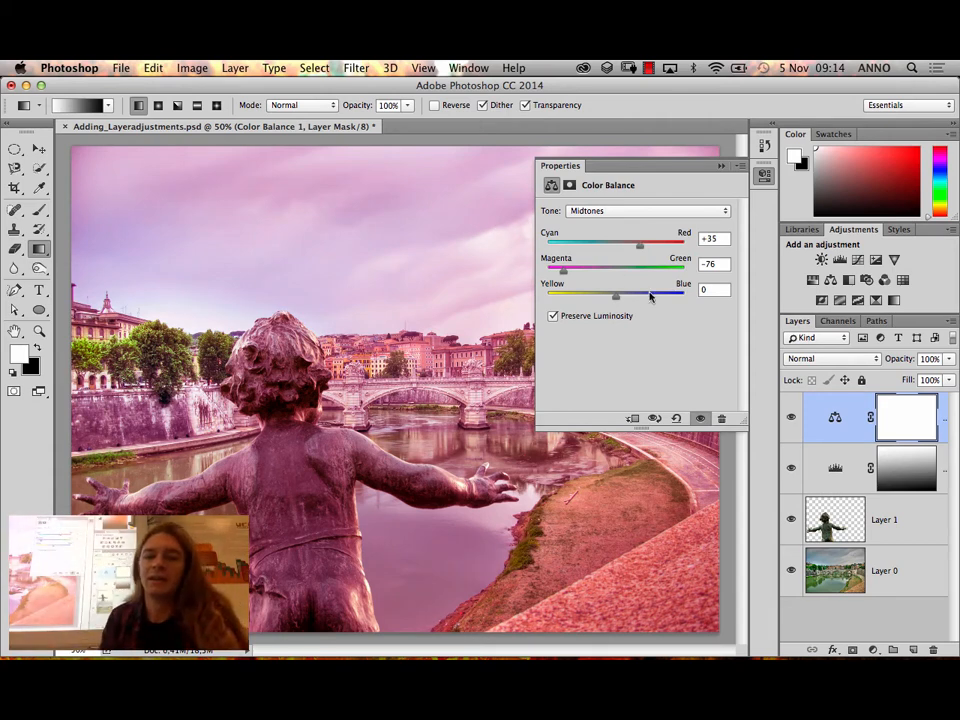
pyautogui.moveTo(617, 296); pyautogui.dragTo(636, 300)
pyautogui.moveTo(640, 247)
pyautogui.mouseDown()
pyautogui.moveTo(656, 249)
pyautogui.moveTo(634, 249)
pyautogui.moveTo(590, 277)
pyautogui.moveTo(639, 247)
pyautogui.mouseUp()
# Set the Color Balance highlights to +34 Cyan–Red, -34 Magenta–Green and +22 Yellow–Blue
pyautogui.click(635, 211)
pyautogui.click(652, 223)
pyautogui.moveTo(591, 271); pyautogui.dragTo(631, 297)
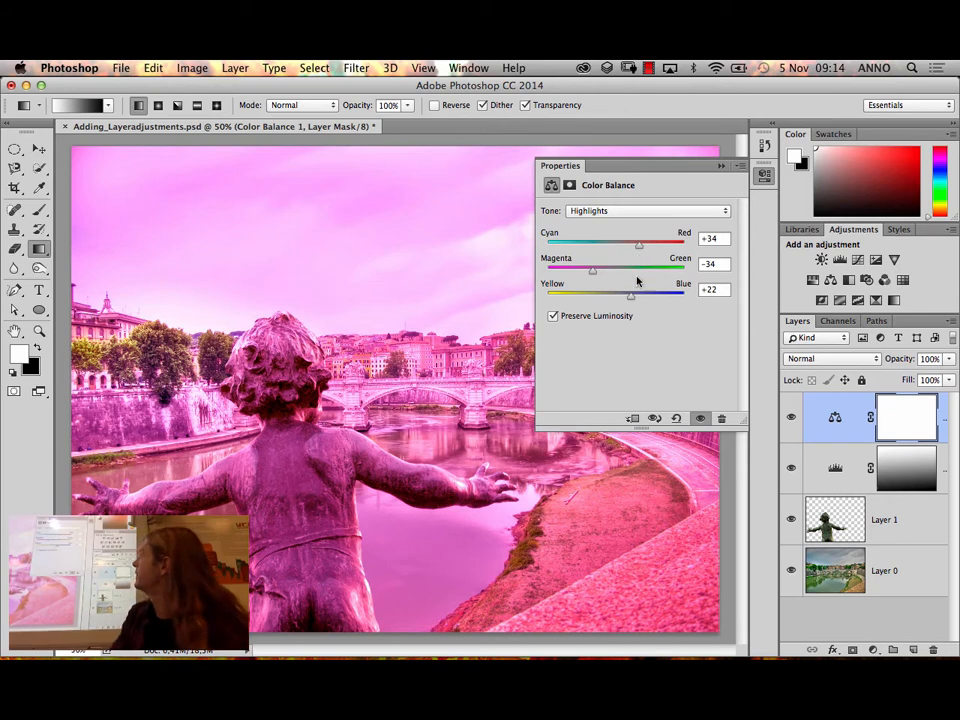
# Set the Color Balance shadows to +17 Cyan–Red, -33 Magenta–Green and -1 Yellow–Blue
pyautogui.click(630, 211)
pyautogui.click(626, 200)
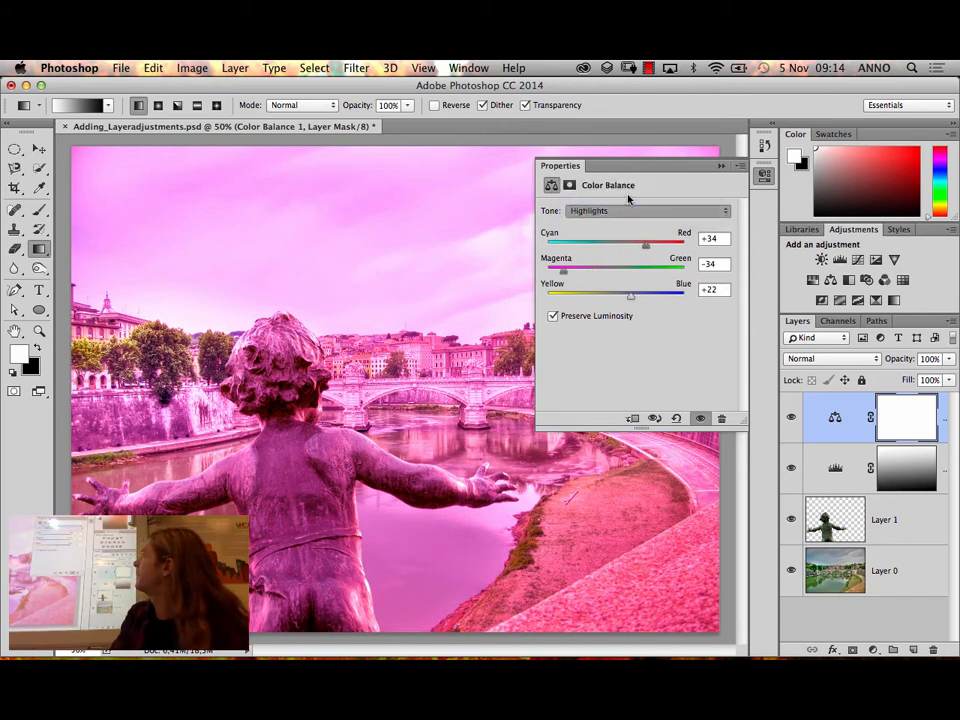
pyautogui.click(630, 211)
pyautogui.click(610, 199)
pyautogui.moveTo(614, 293); pyautogui.dragTo(624, 254)
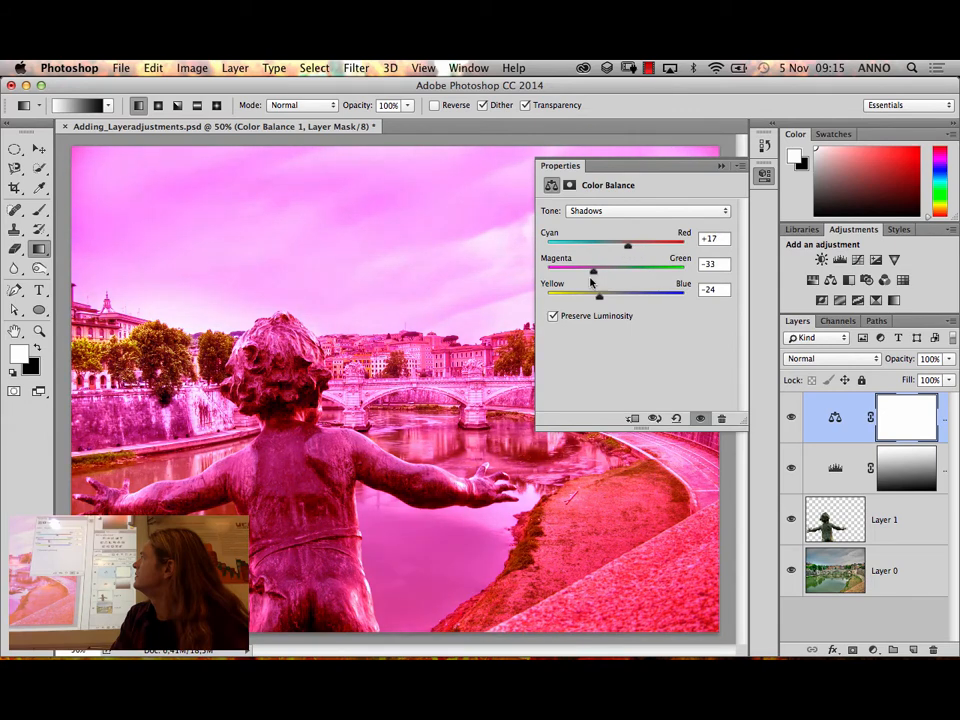
pyautogui.moveTo(599, 297); pyautogui.dragTo(615, 297)
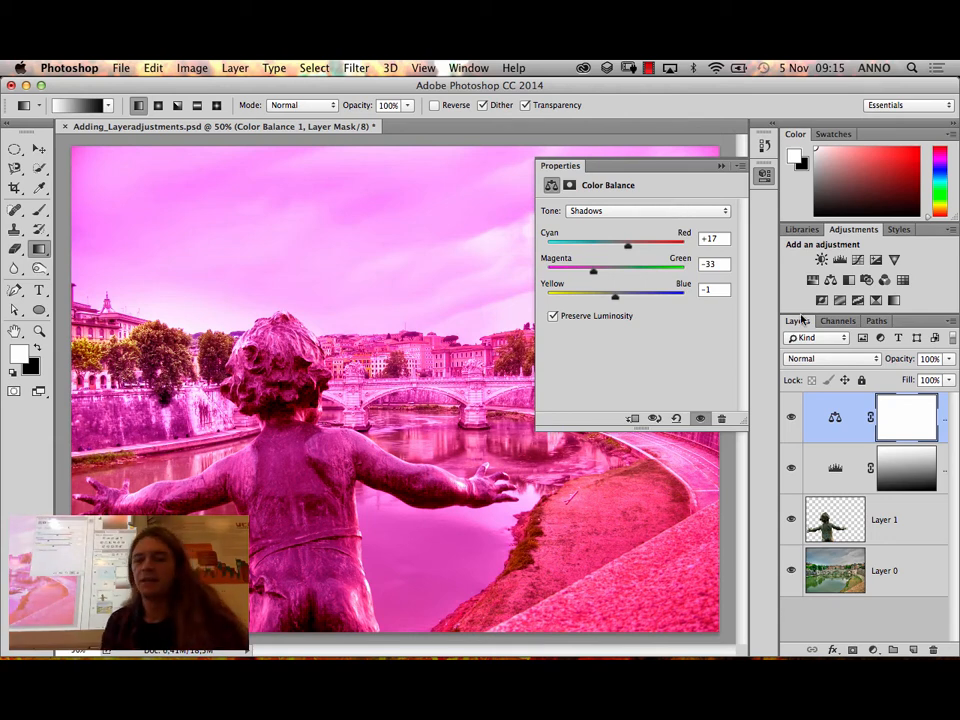
# Collapse the adjustment's properties and draw a white-to-black gradient down the Color Balance mask, from the sky to near the lower edge
pyautogui.click(721, 165)
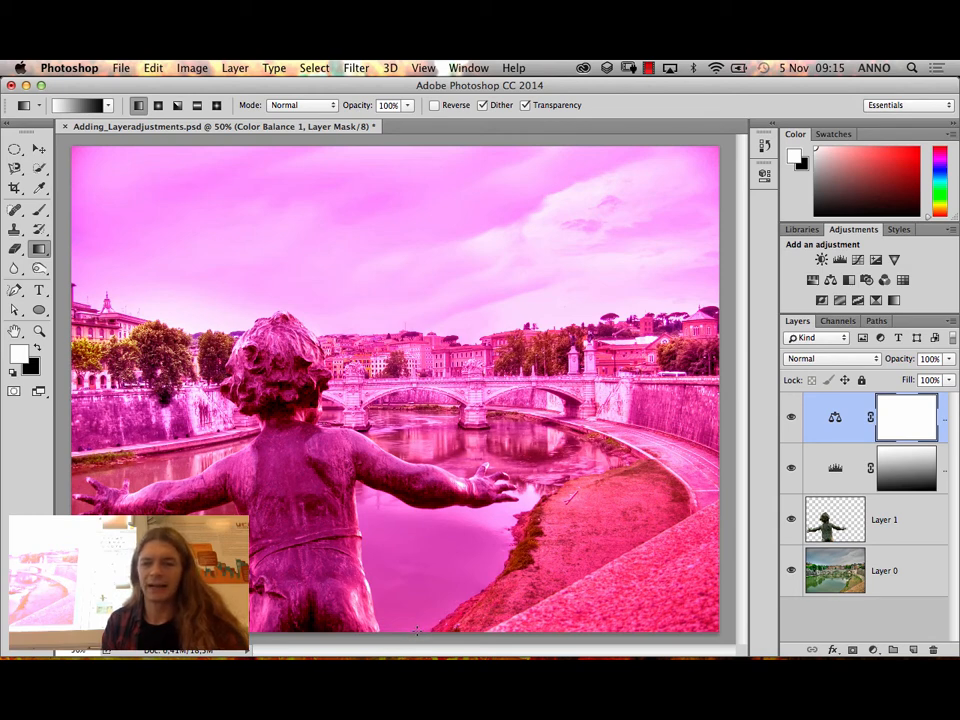
pyautogui.moveTo(382, 155); pyautogui.dragTo(409, 605)
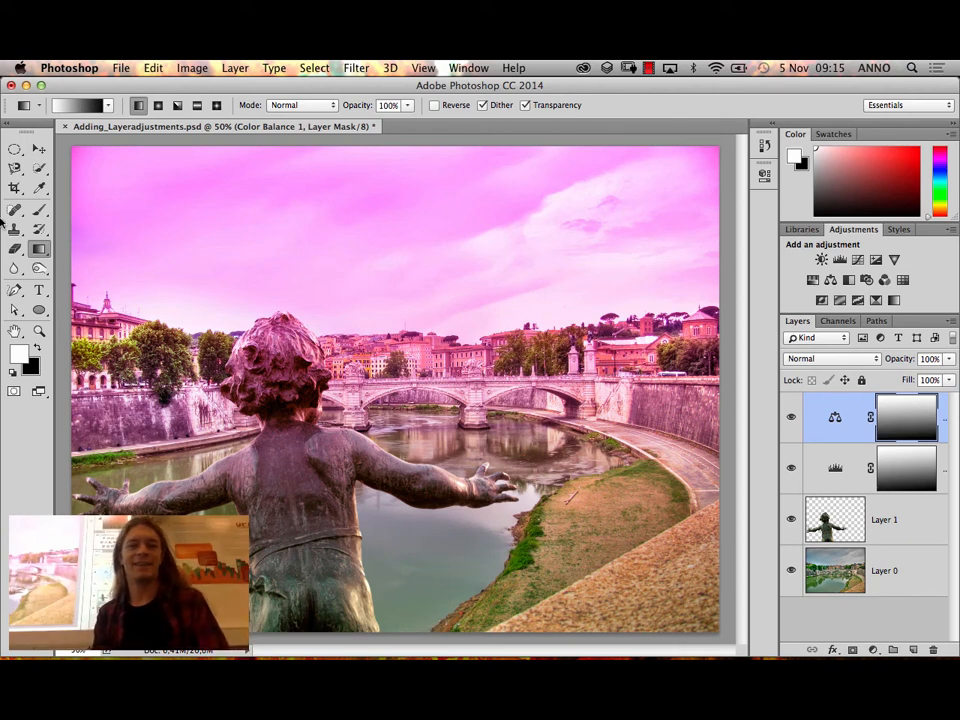
# Try painting black over the statue's head on the Color Balance mask with a 59 px brush
pyautogui.click(40, 349)
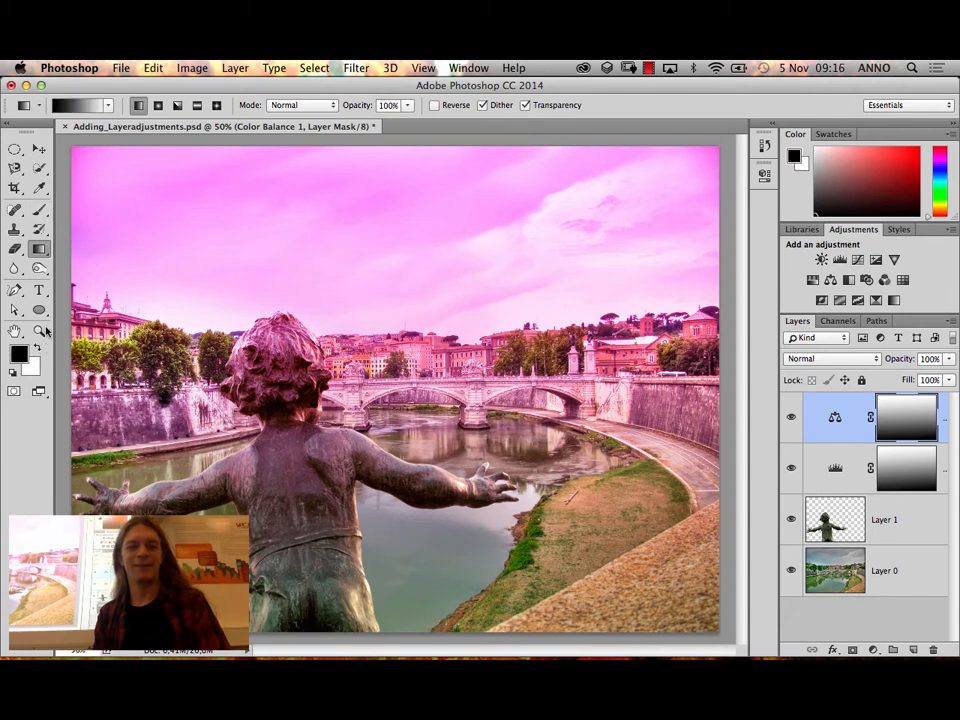
pyautogui.click(38, 210)
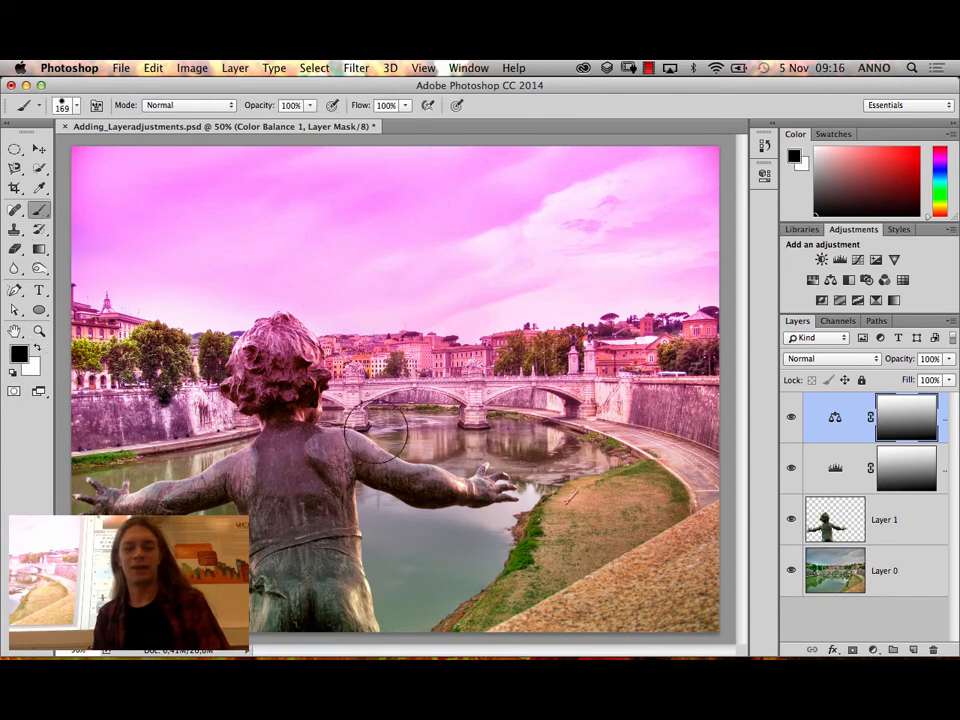
pyautogui.rightClick(289, 390)
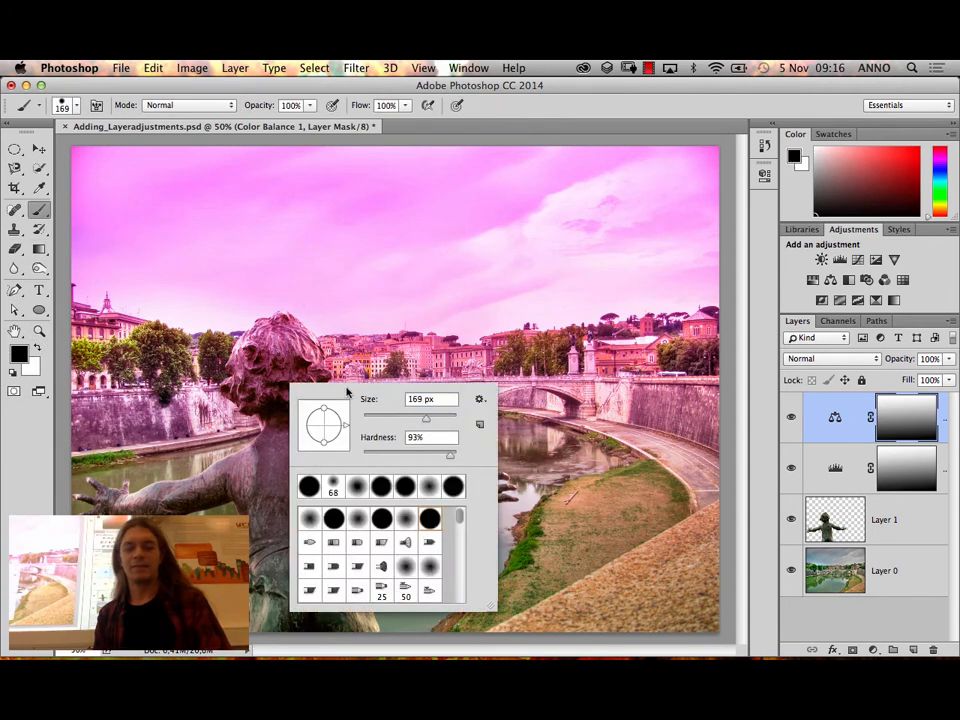
pyautogui.moveTo(399, 422); pyautogui.dragTo(390, 418)
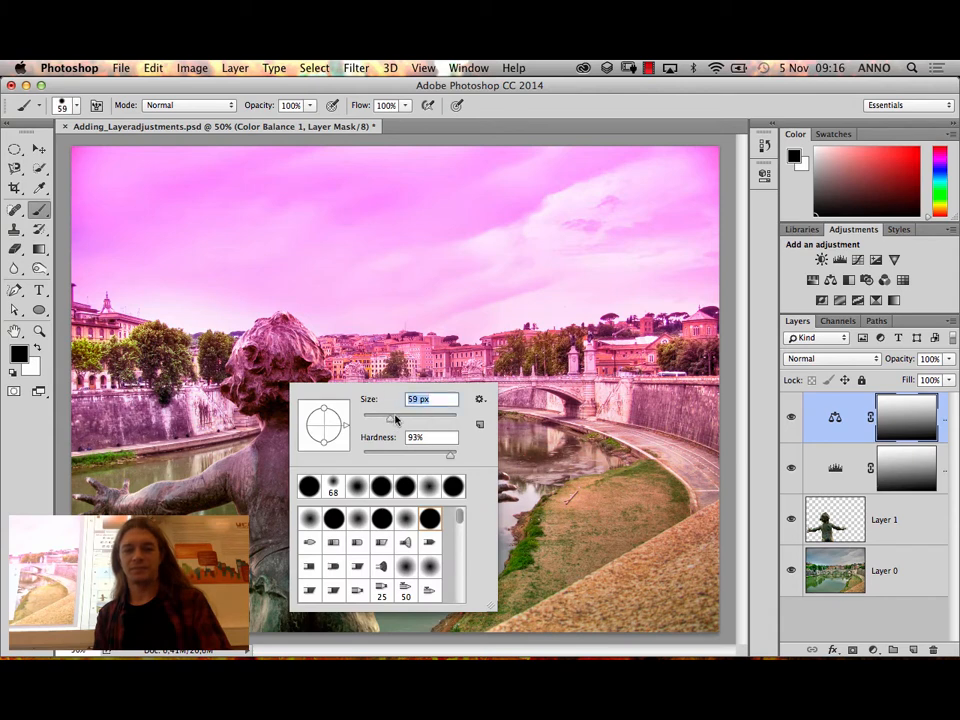
pyautogui.click(272, 364)
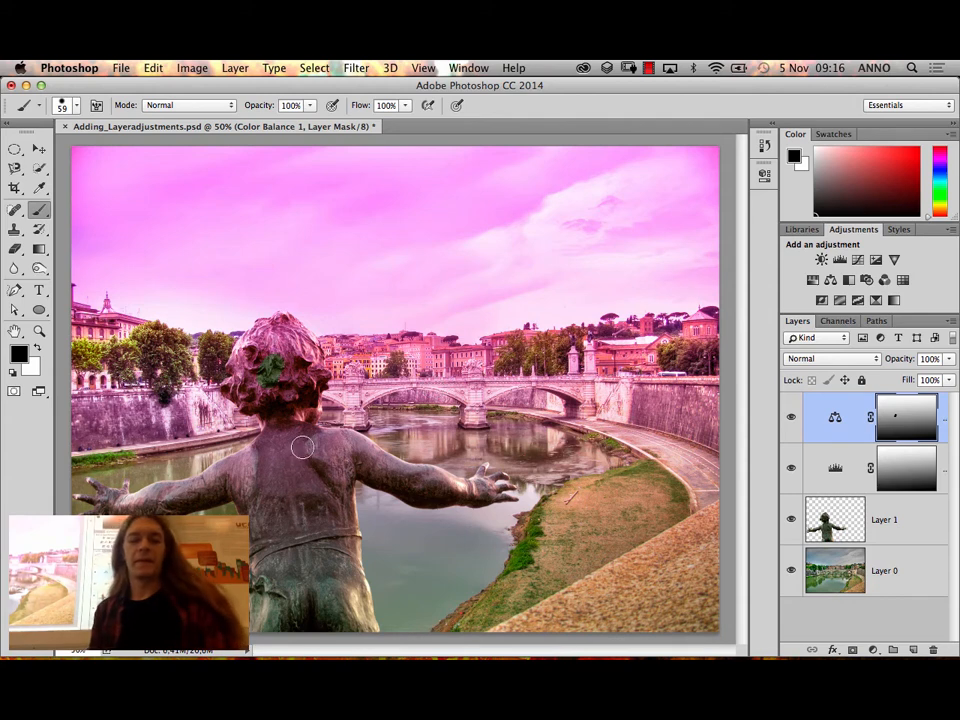
pyautogui.moveTo(268, 372); pyautogui.dragTo(292, 374)
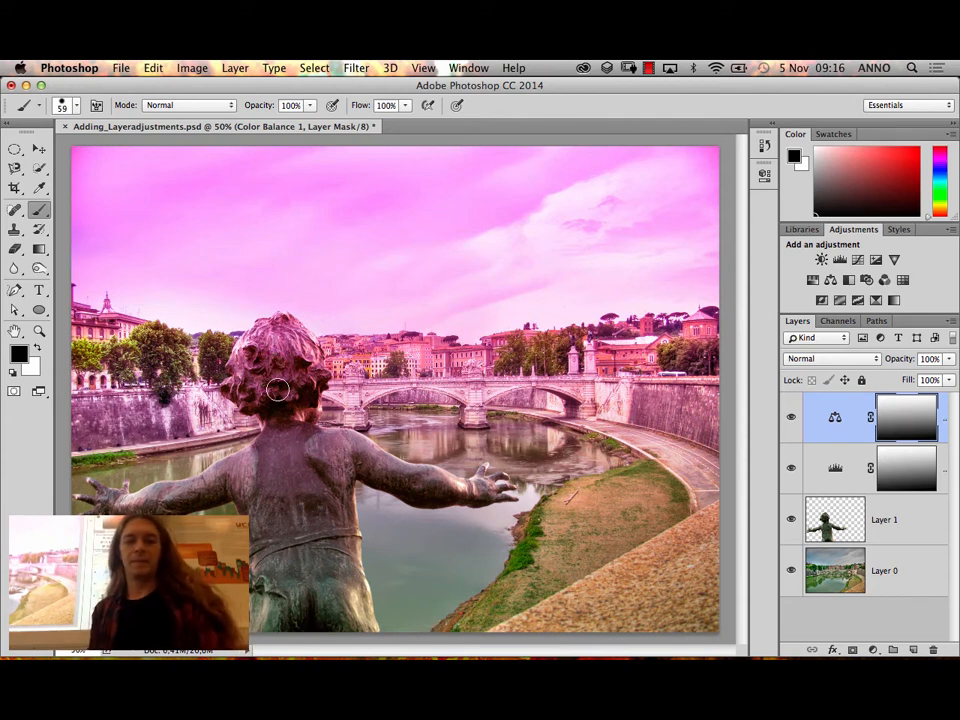
# Paint black roughly over the statue's neck, back and arms on the Color Balance mask, and undo the strokes
pyautogui.press('w')
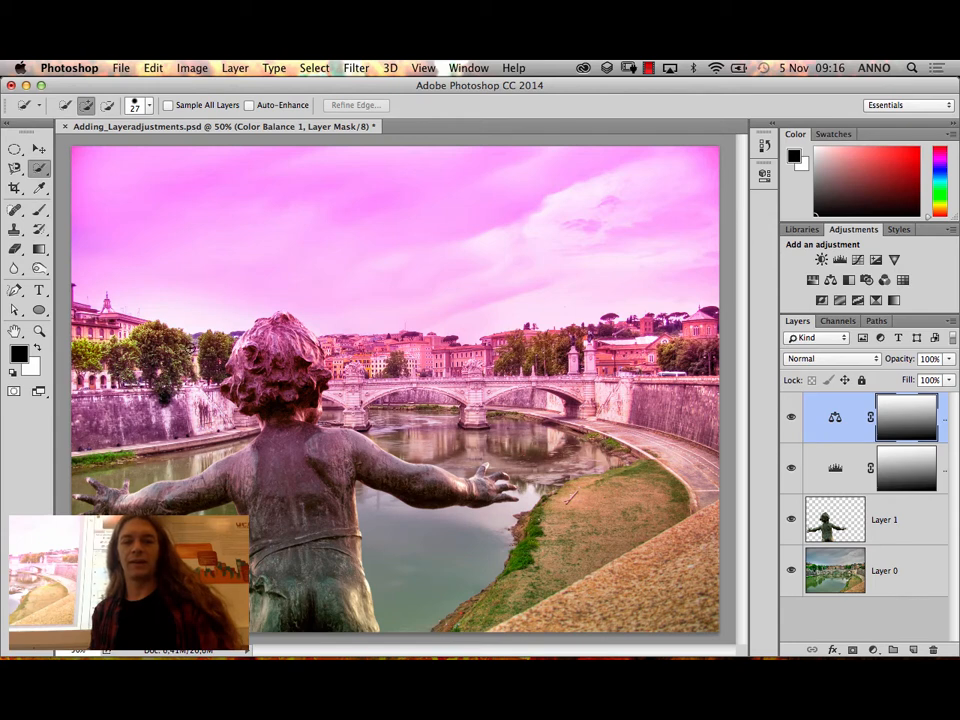
pyautogui.press('b')
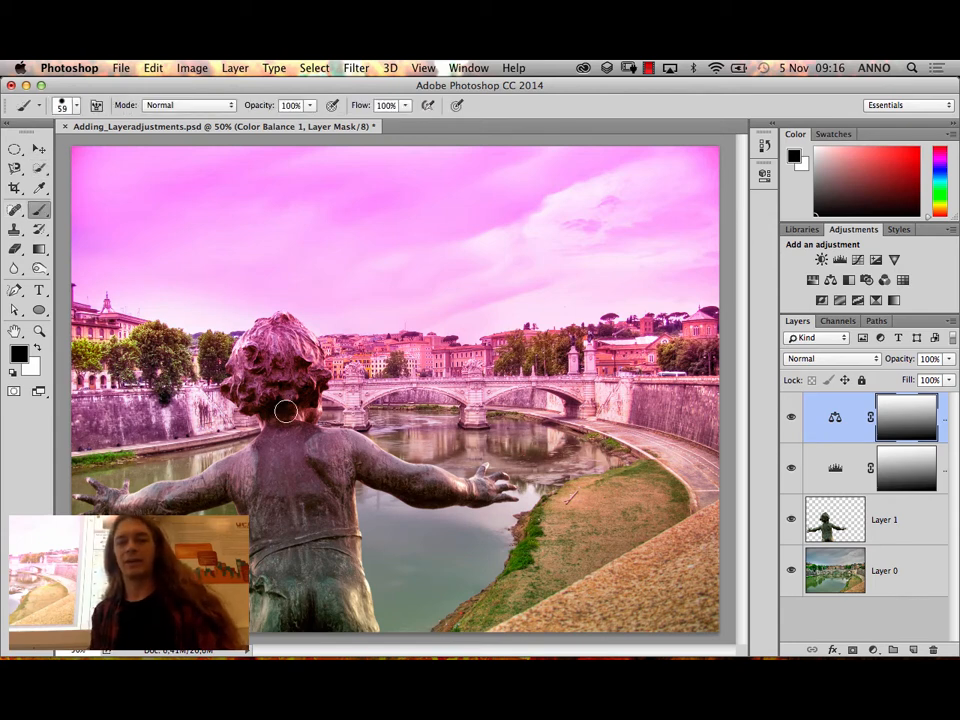
pyautogui.moveTo(285, 407)
pyautogui.mouseDown()
pyautogui.moveTo(248, 405)
pyautogui.moveTo(333, 423)
pyautogui.moveTo(252, 470)
pyautogui.moveTo(180, 489)
pyautogui.moveTo(256, 519)
pyautogui.moveTo(375, 469)
pyautogui.moveTo(478, 479)
pyautogui.moveTo(418, 502)
pyautogui.moveTo(372, 539)
pyautogui.moveTo(557, 496)
pyautogui.mouseUp()
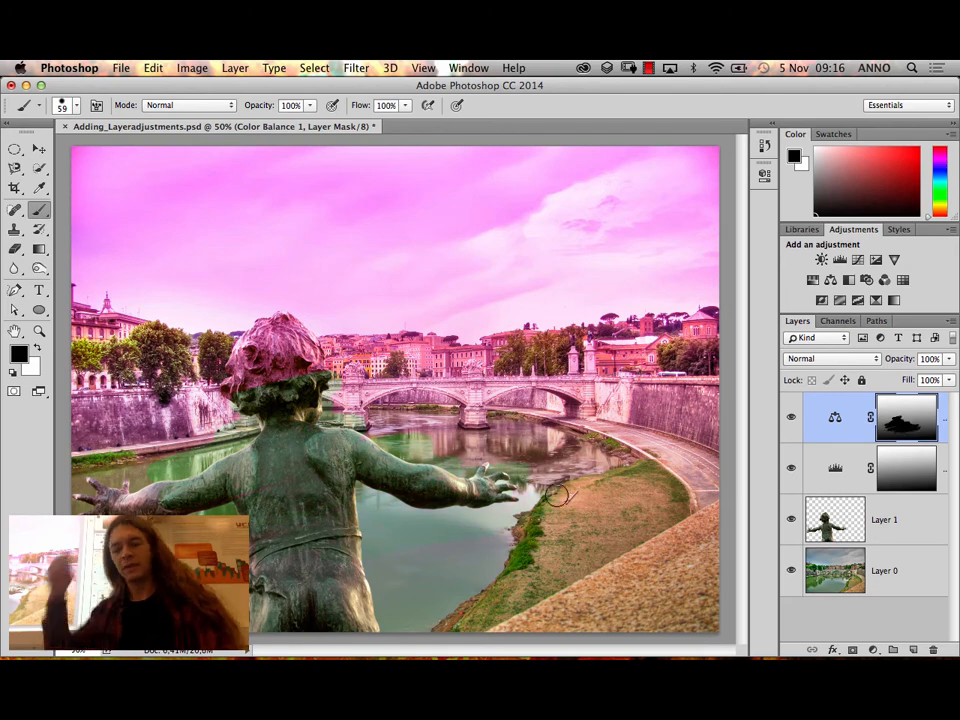
pyautogui.press('super+z')
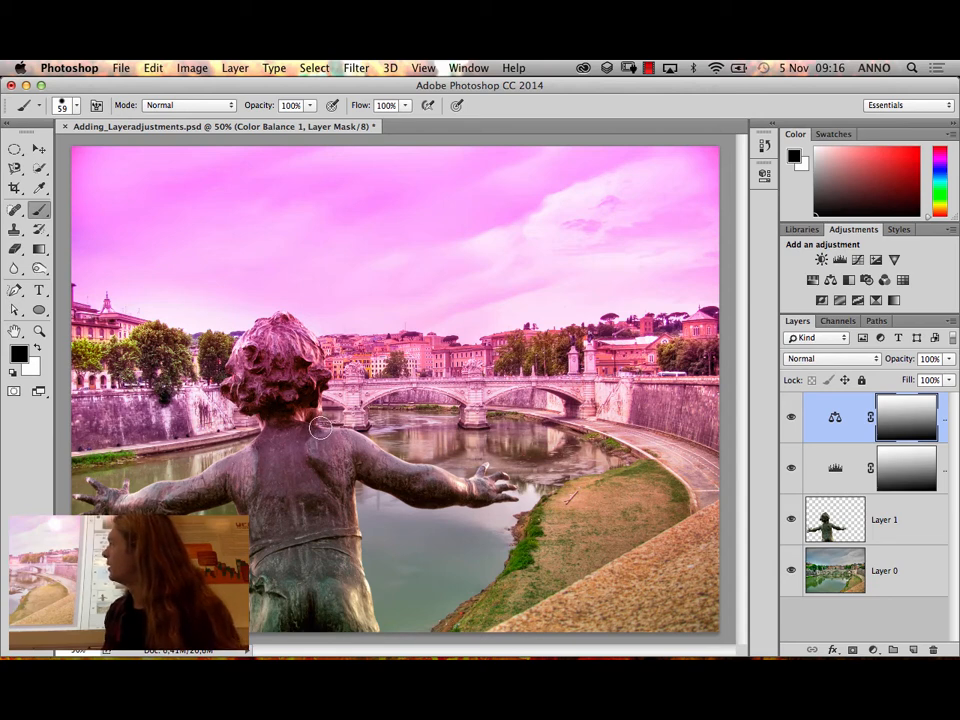
# Try outlining the statue's head and neck with the Magnetic Lasso, and discard the selection
pyautogui.moveTo(15, 168)
pyautogui.mouseDown()
pyautogui.moveTo(40, 178)
pyautogui.moveTo(41, 193)
pyautogui.mouseUp()
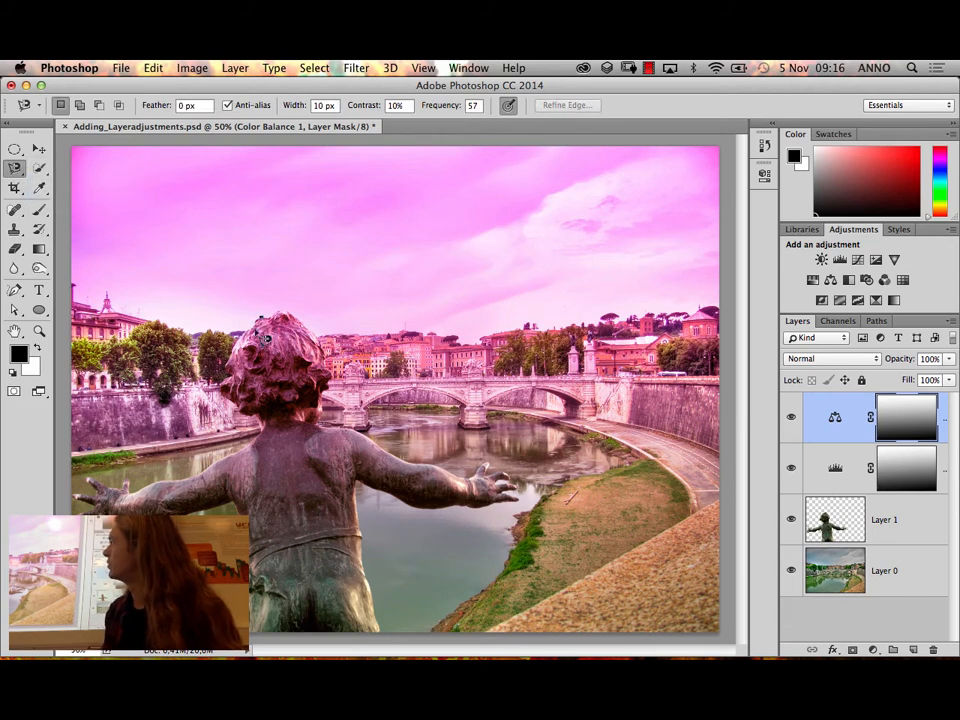
pyautogui.click(243, 410)
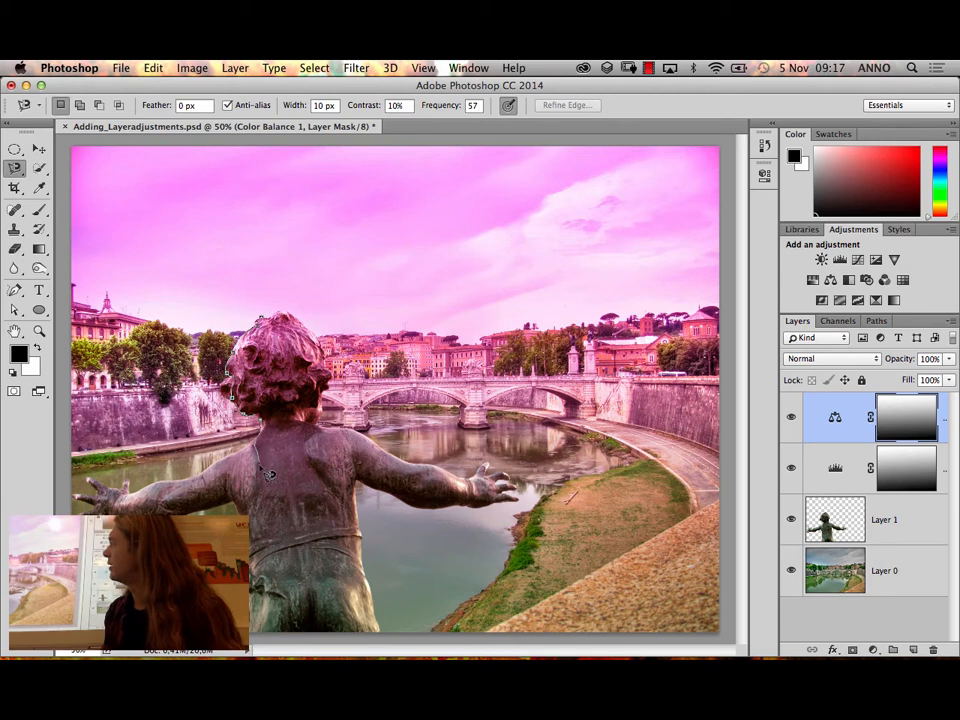
pyautogui.doubleClick(295, 467)
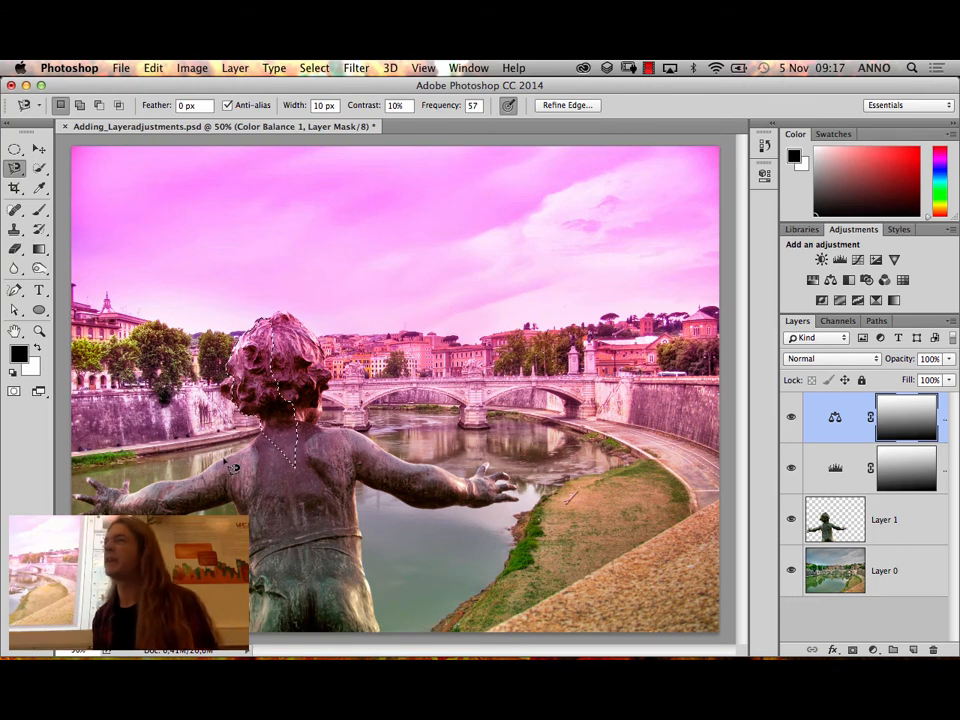
pyautogui.press('super+d')
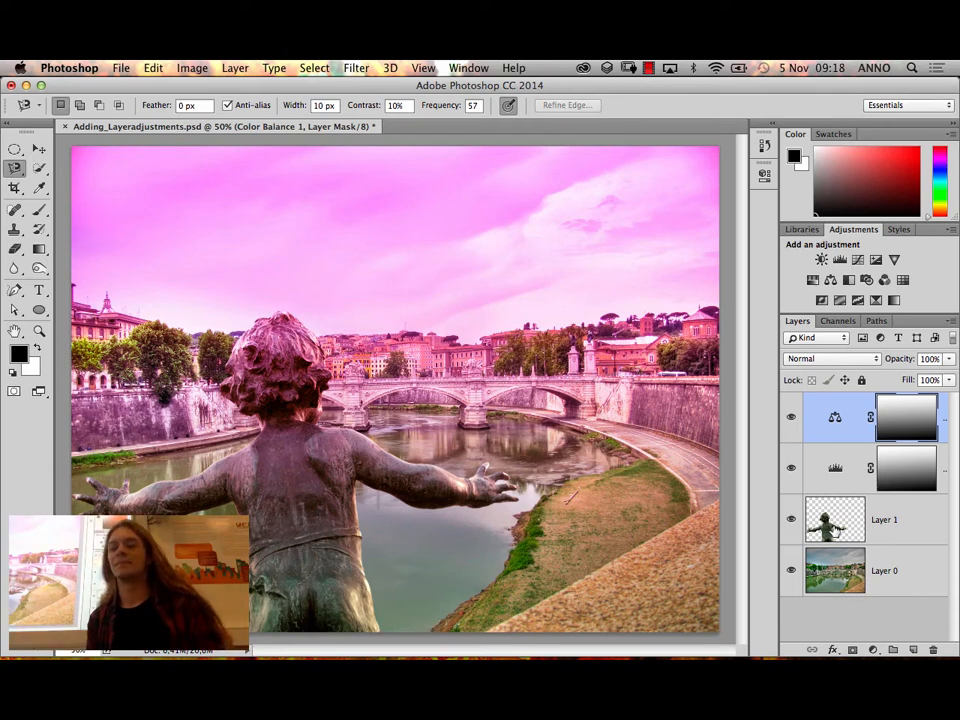
# Select the pixels of Layer 1 to outline the statue, and deselect them
pyautogui.rightClick(835, 520)
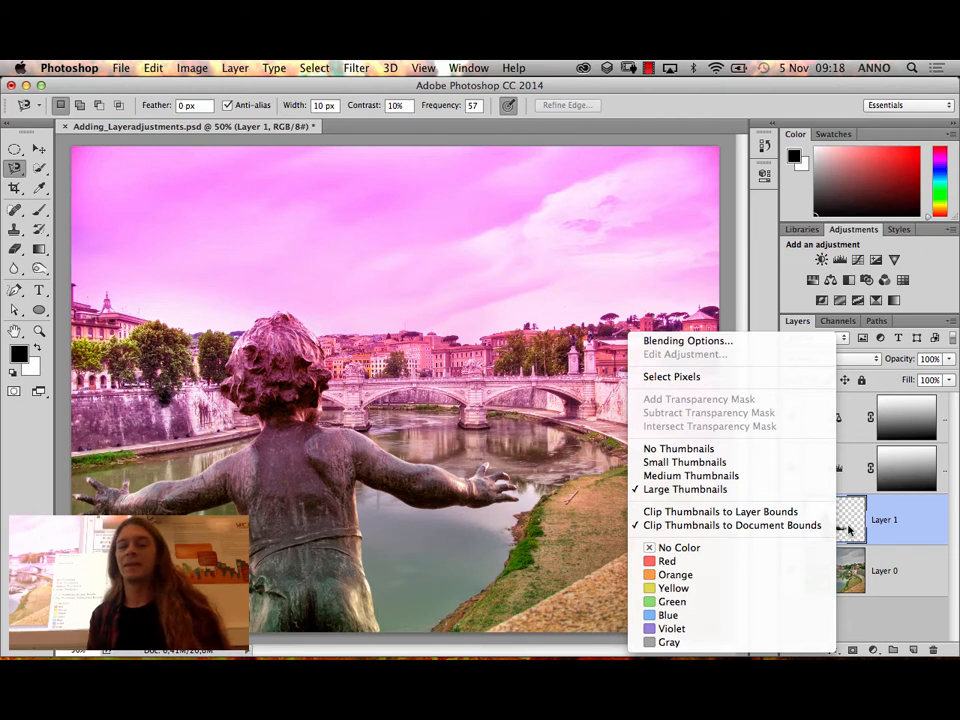
pyautogui.click(690, 378)
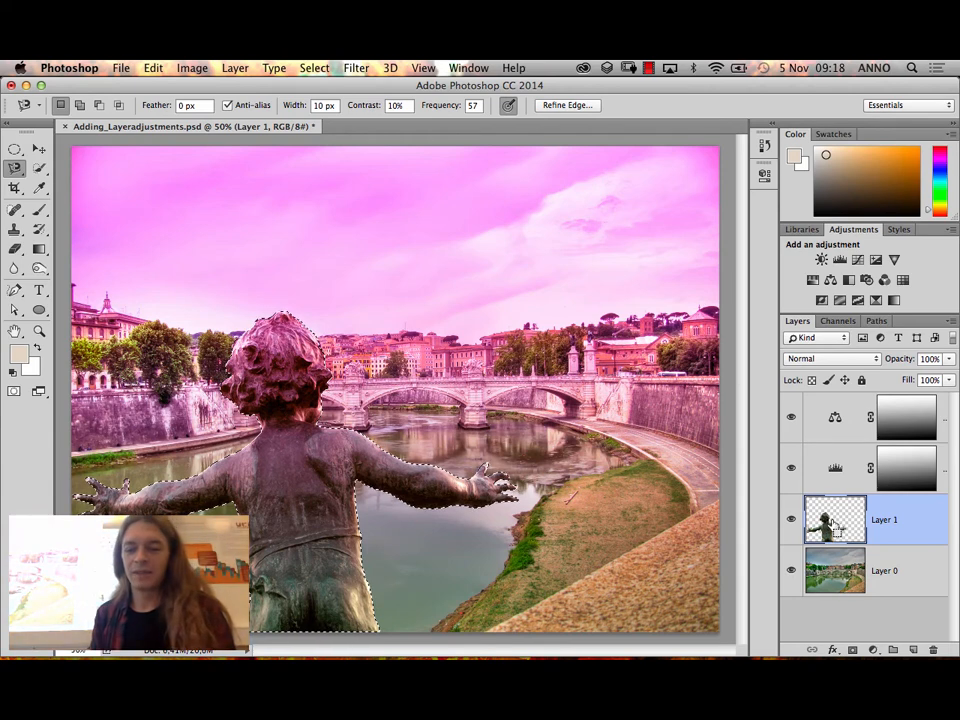
pyautogui.press('super+d')
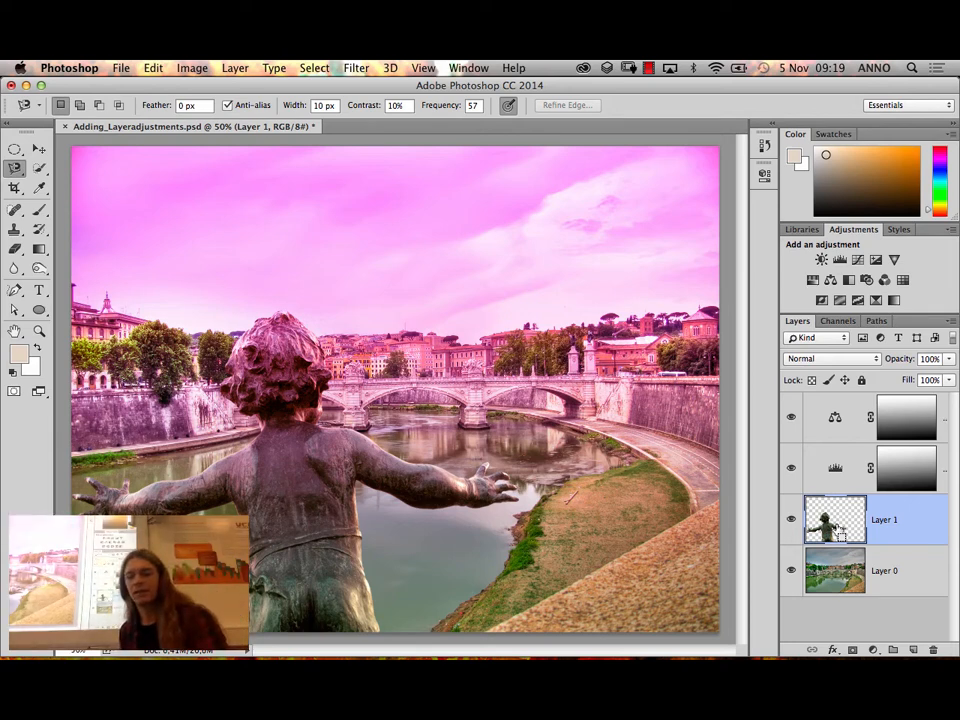
# Load the statue's outline from Layer 1 as a selection and target the Color Balance layer's mask
pyautogui.keyDown('super'); pyautogui.click(835, 528); pyautogui.keyUp('super')
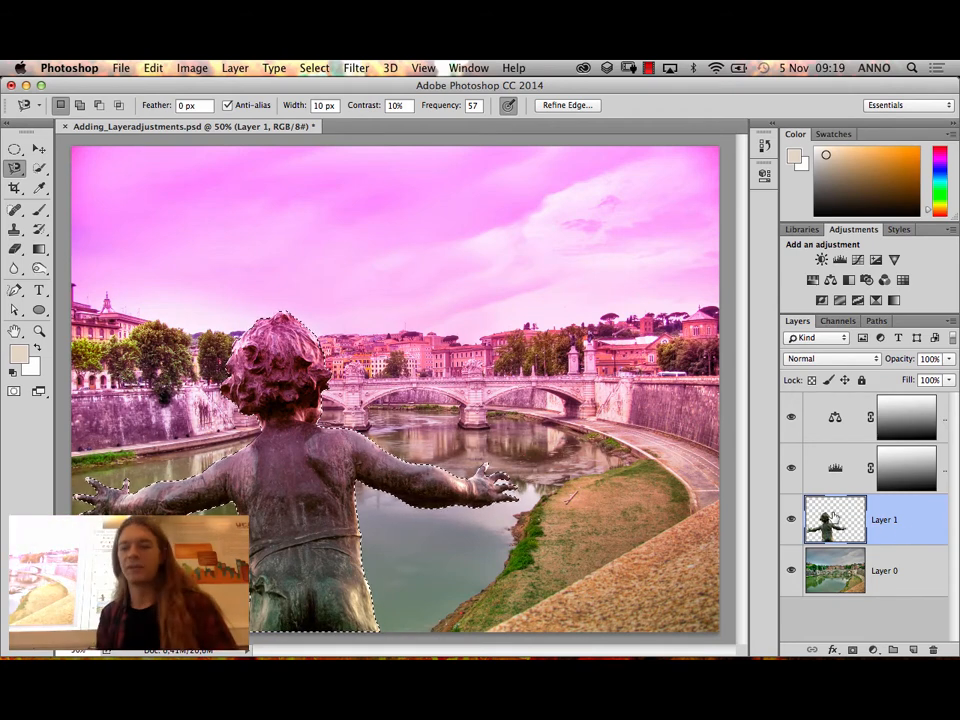
pyautogui.click(898, 436)
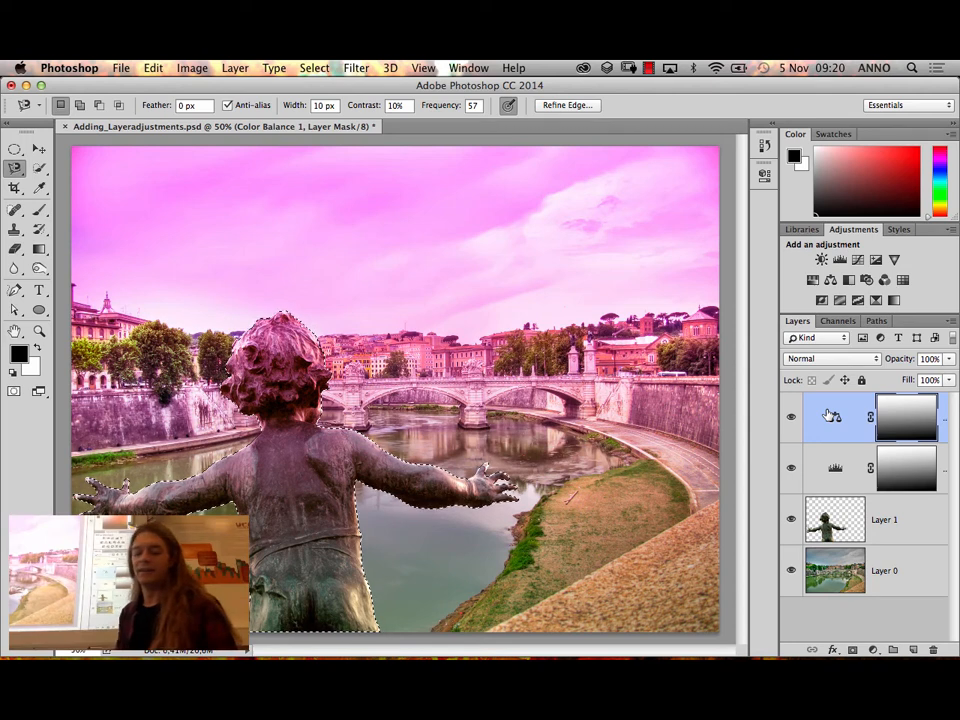
pyautogui.moveTo(39, 249); pyautogui.dragTo(89, 261)
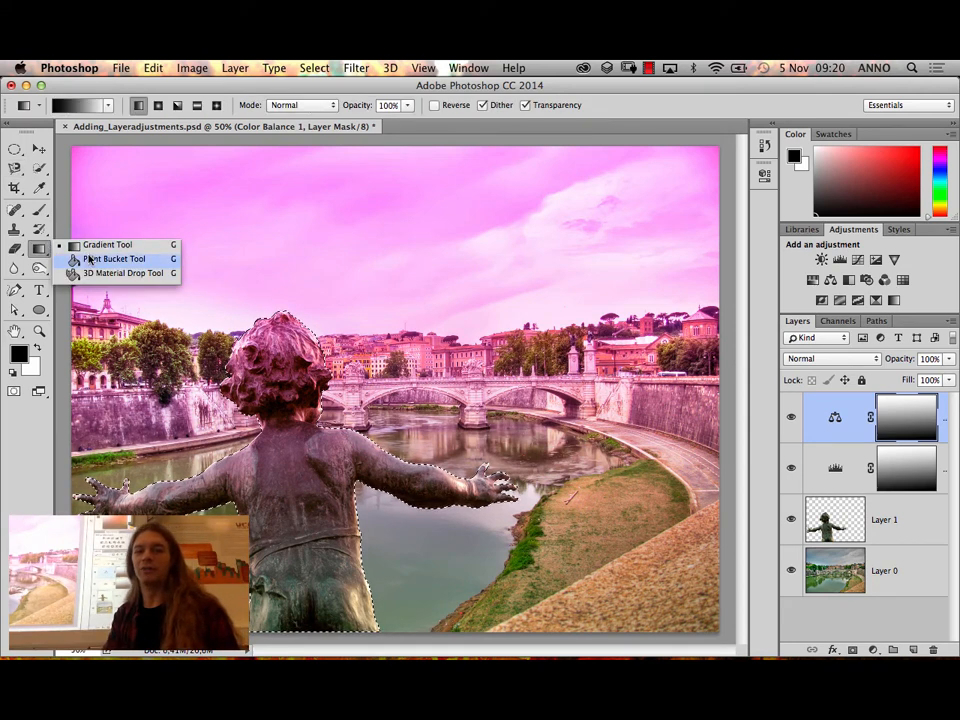
pyautogui.click(38, 249)
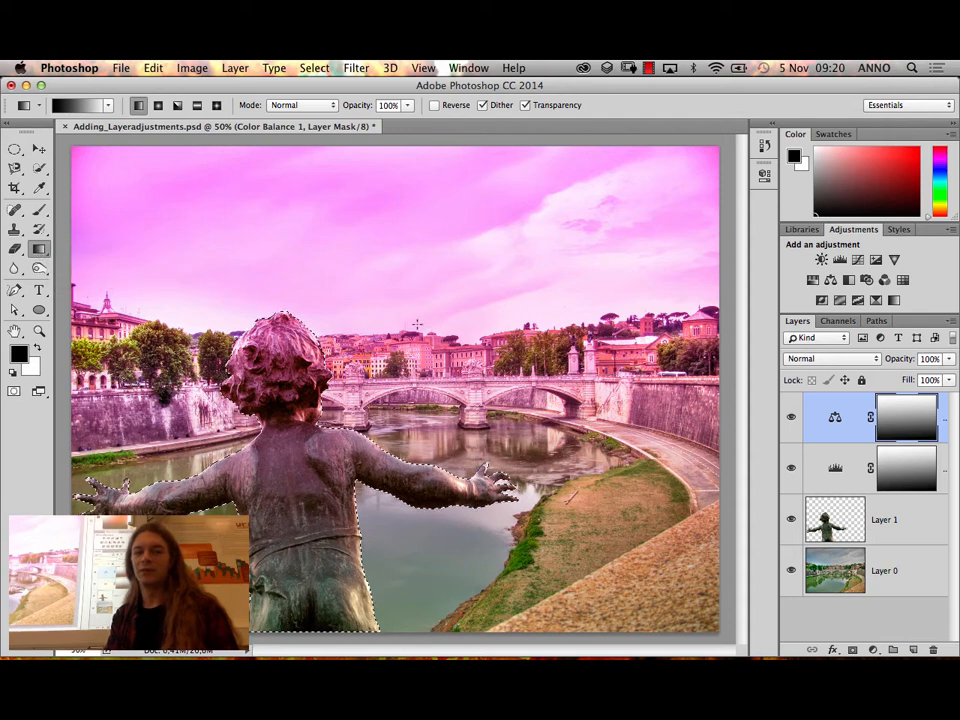
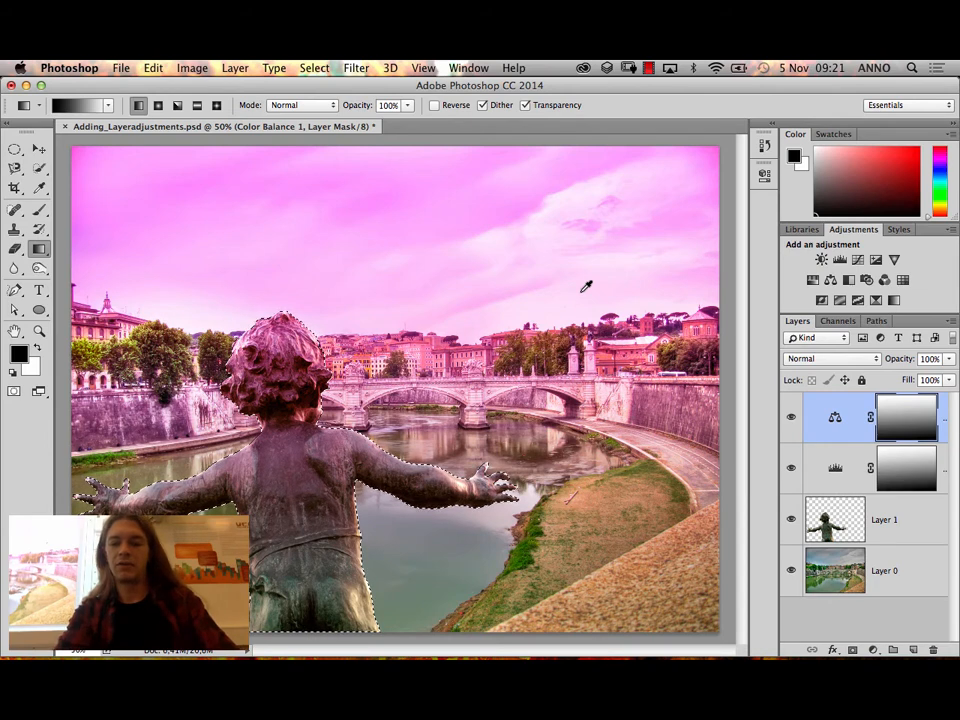
# Fill the selected statue area of the Color Balance mask with black, deselect, and undo back to the loaded selection
pyautogui.hotkey('alt', 'BackSpace')
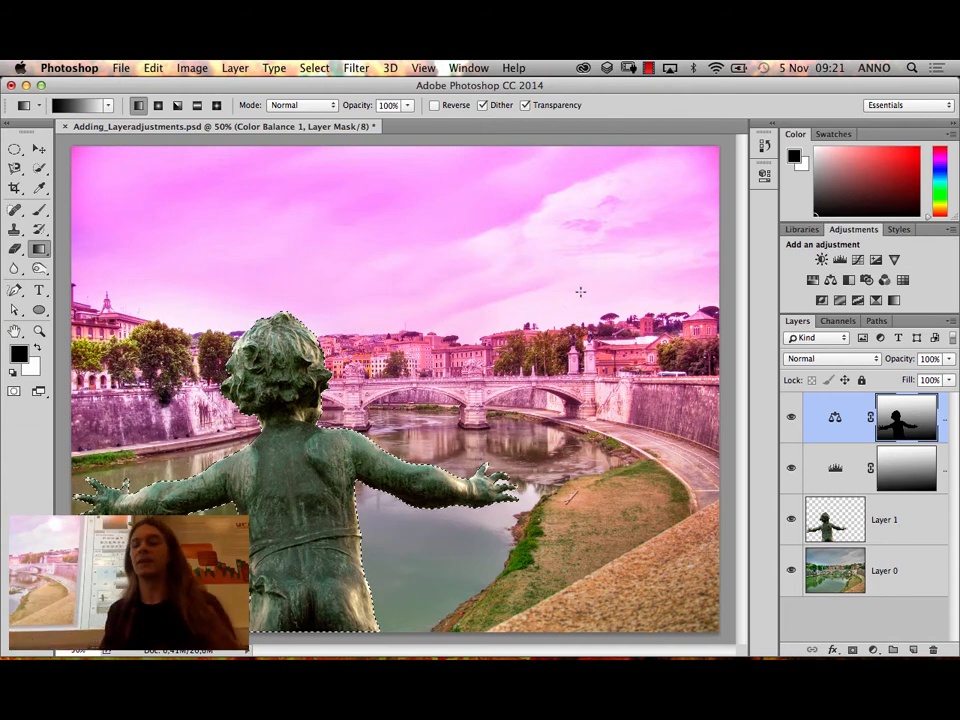
pyautogui.press('super+d')
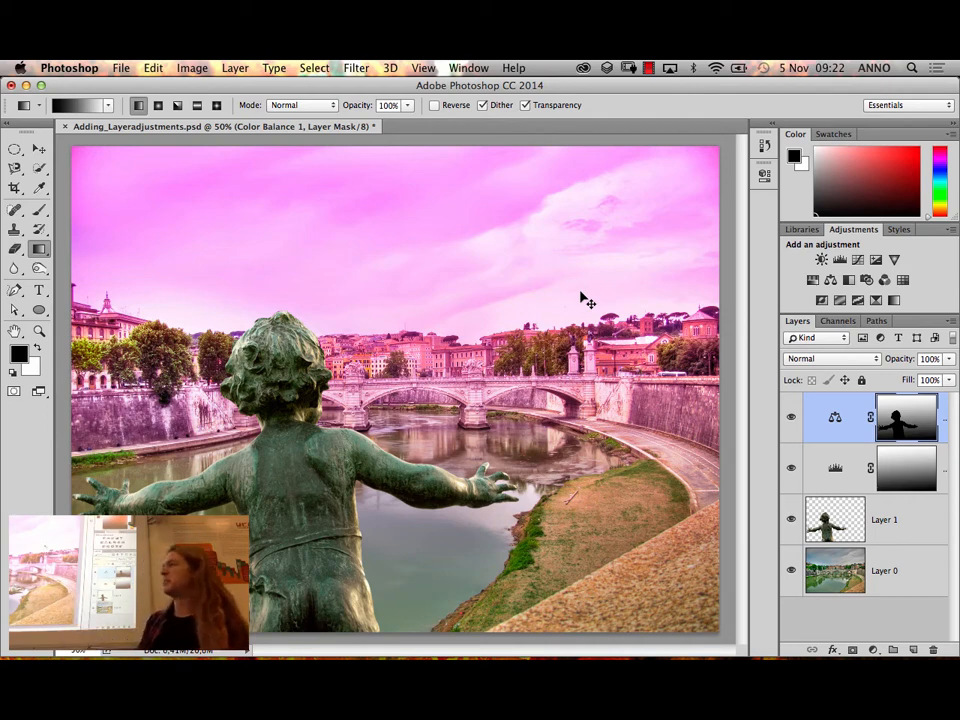
pyautogui.press('super+z')
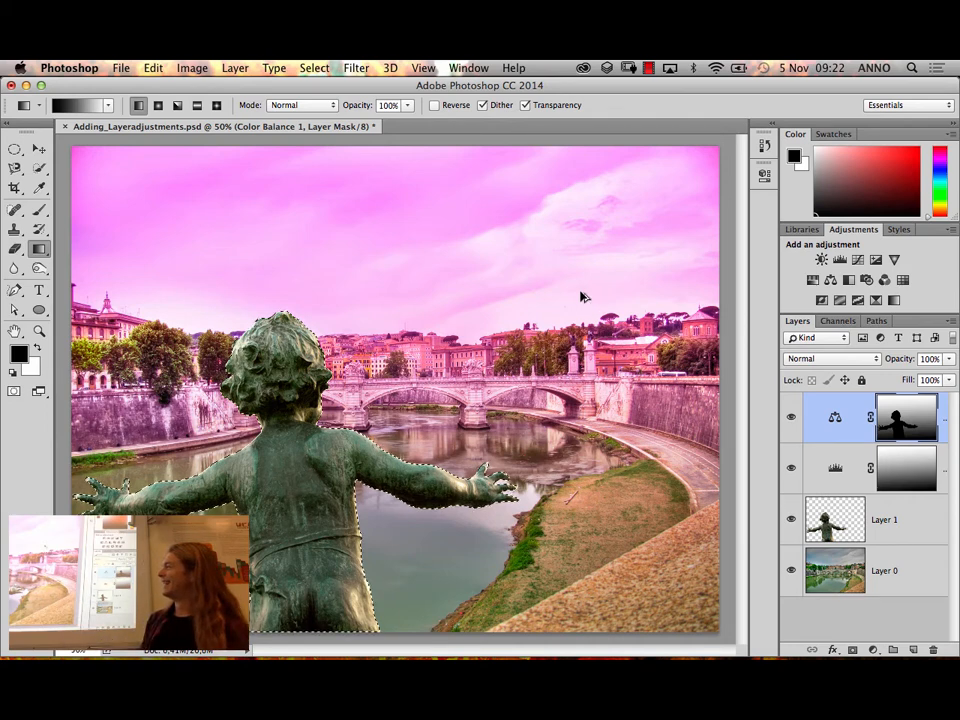
pyautogui.press('super+alt+z')
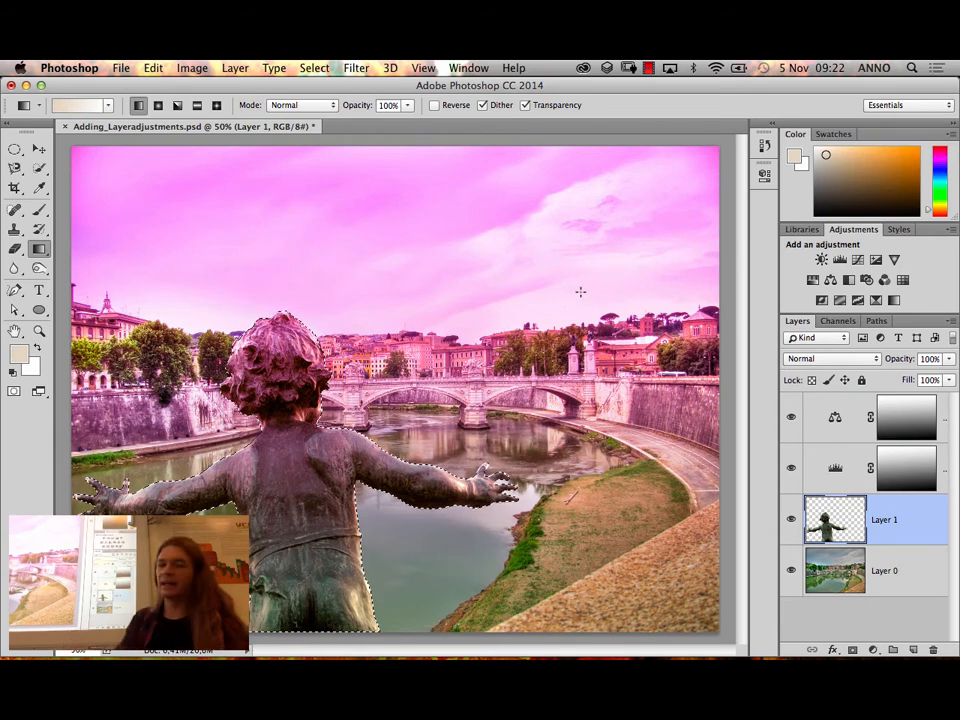
# Set the foreground colour to grey 7a7a7a and fill the statue selection with it on the Color Balance mask
pyautogui.click(905, 418)
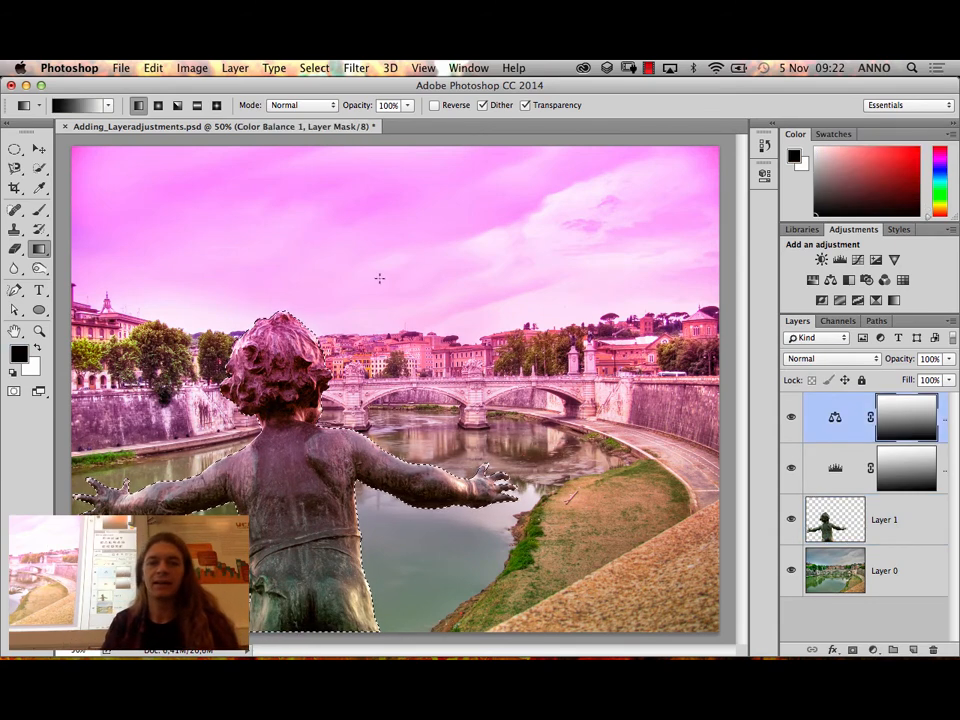
pyautogui.click(20, 351)
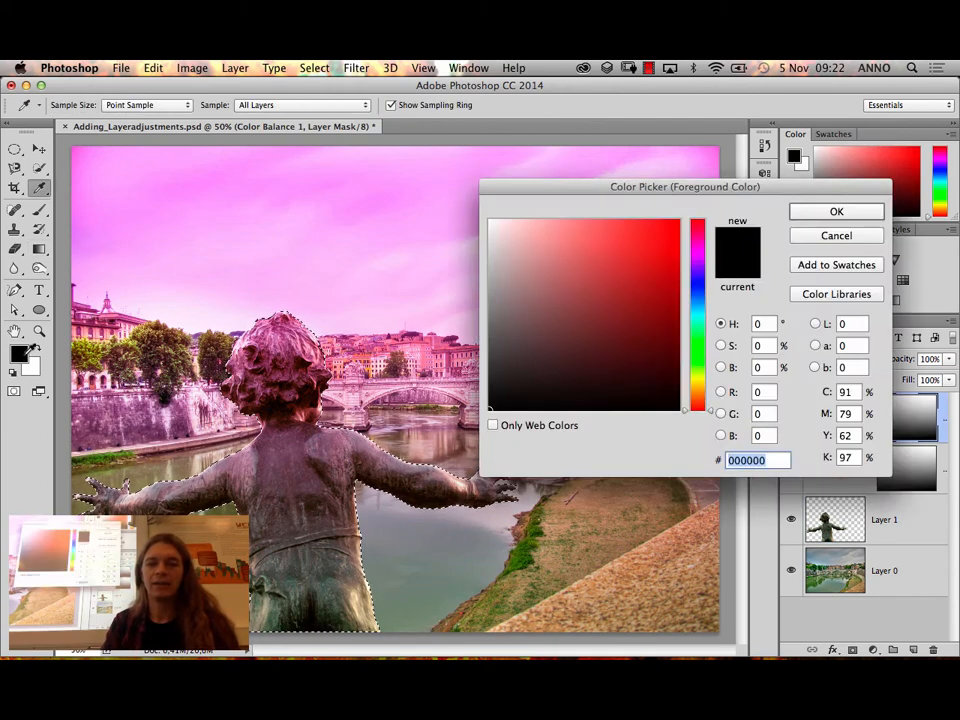
pyautogui.moveTo(506, 311); pyautogui.dragTo(467, 319)
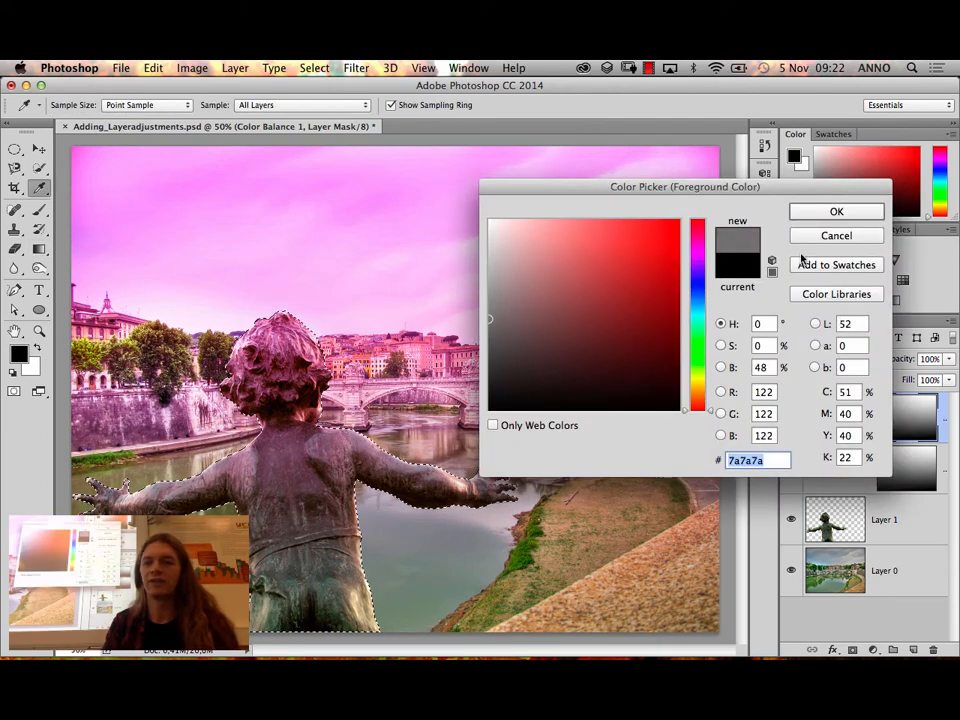
pyautogui.click(836, 212)
pyautogui.press('g')
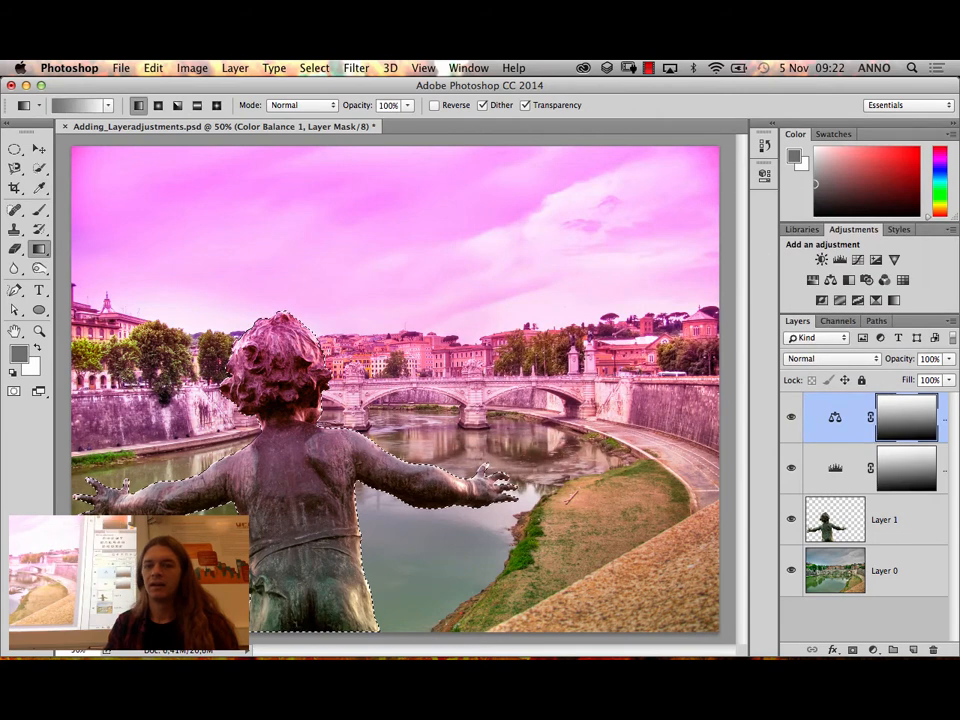
pyautogui.hotkey('alt', 'BackSpace')
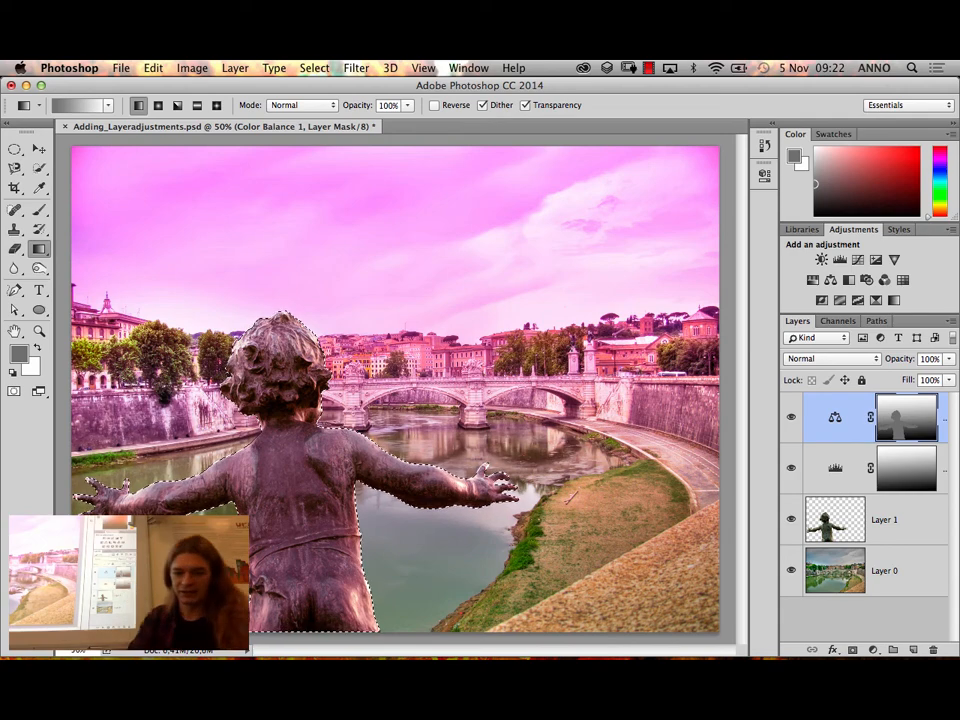
# Examine the Color Balance mask on its own without the selection, return to the full image and reselect the statue
pyautogui.keyDown('alt'); pyautogui.click(896, 429); pyautogui.keyUp('alt')
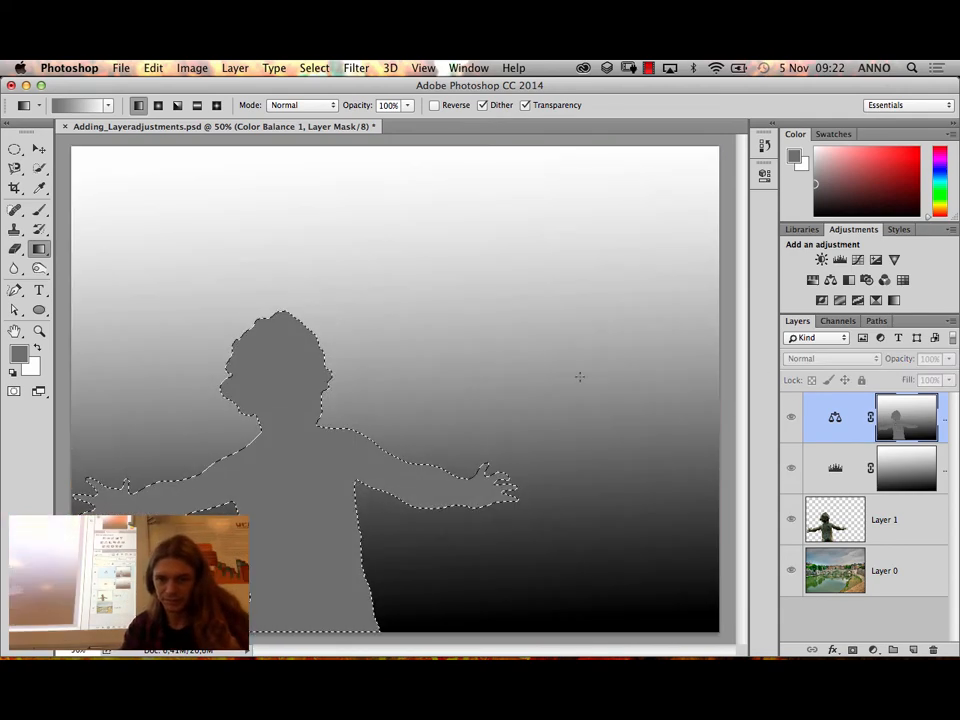
pyautogui.press('super+d')
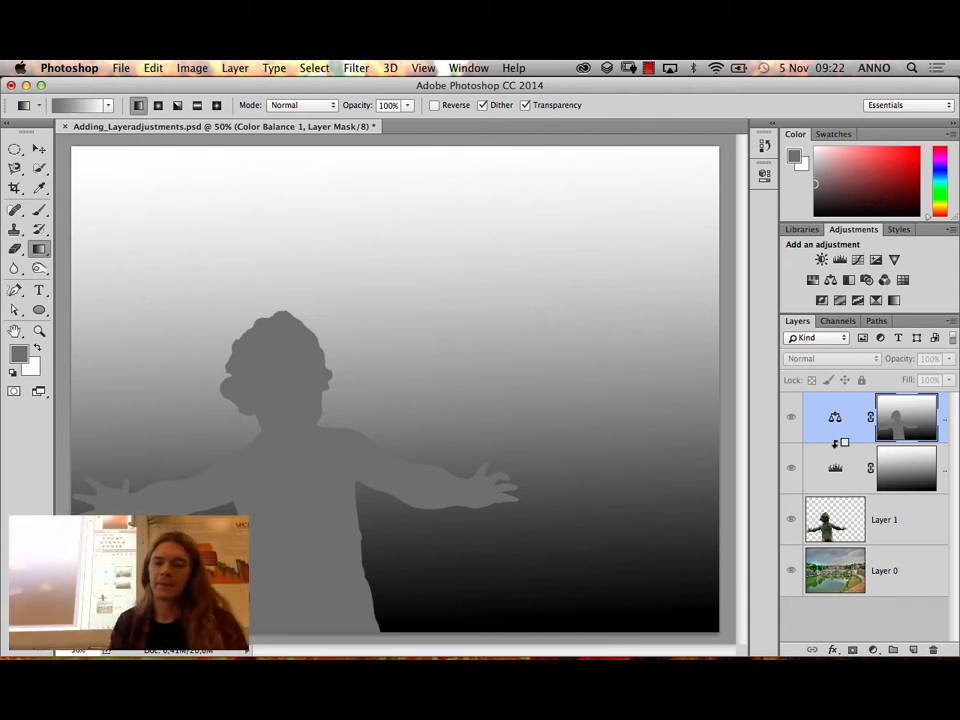
pyautogui.keyDown('alt'); pyautogui.click(891, 429); pyautogui.keyUp('alt')
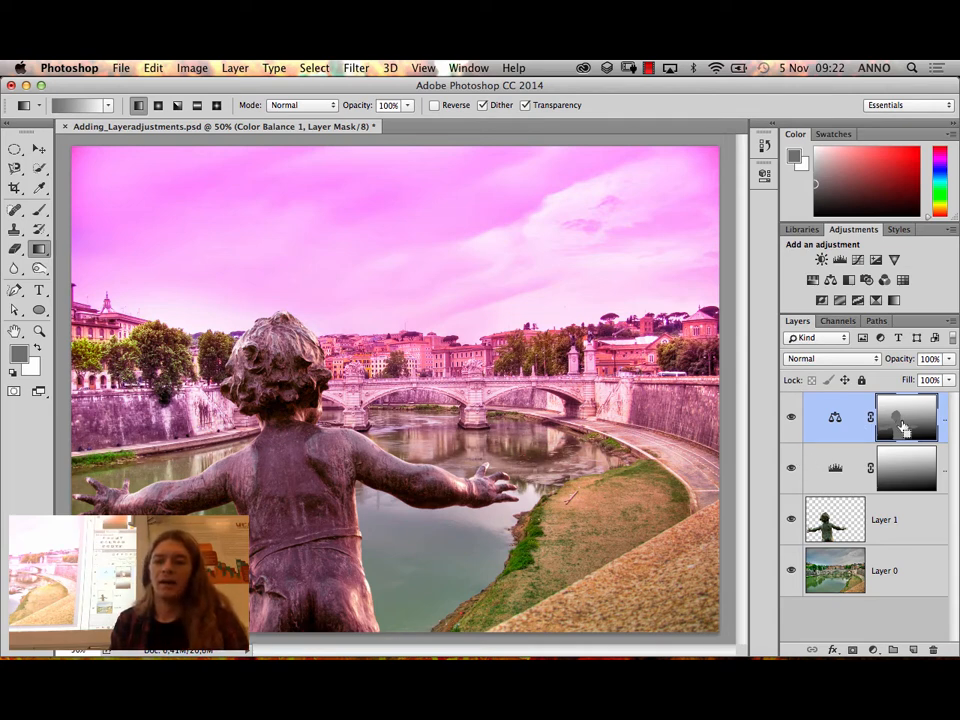
pyautogui.keyDown('super'); pyautogui.click(901, 428); pyautogui.keyUp('super')
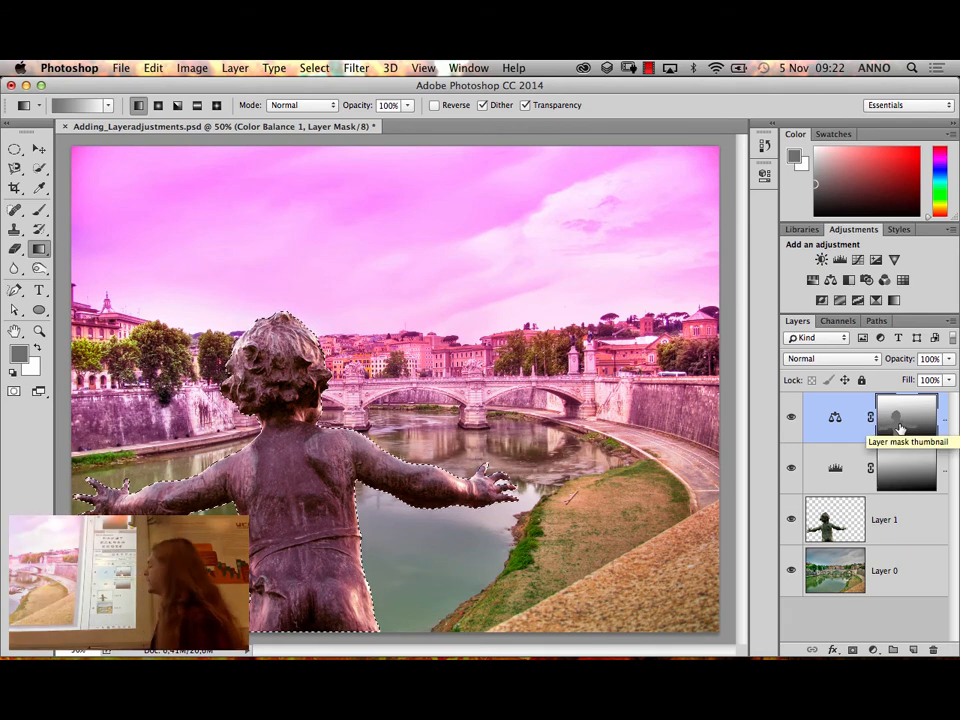
# Undo the grey fill of the statue, target the Color Balance layer's mask and display that mask on its own
pyautogui.press('super+alt+z')
pyautogui.press('super+alt+z')
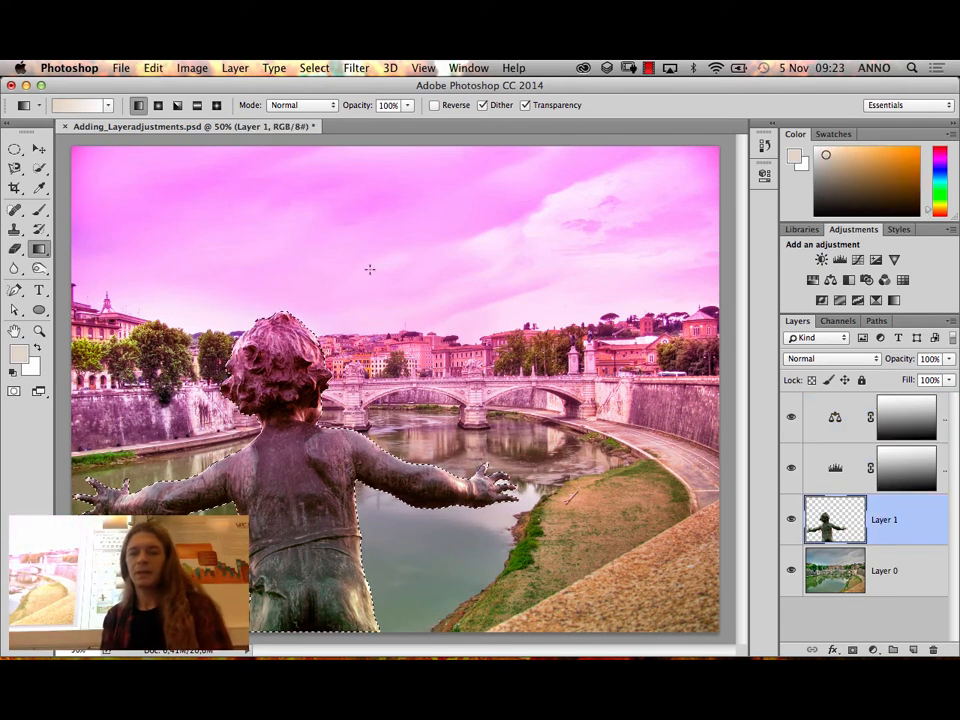
pyautogui.click(902, 419)
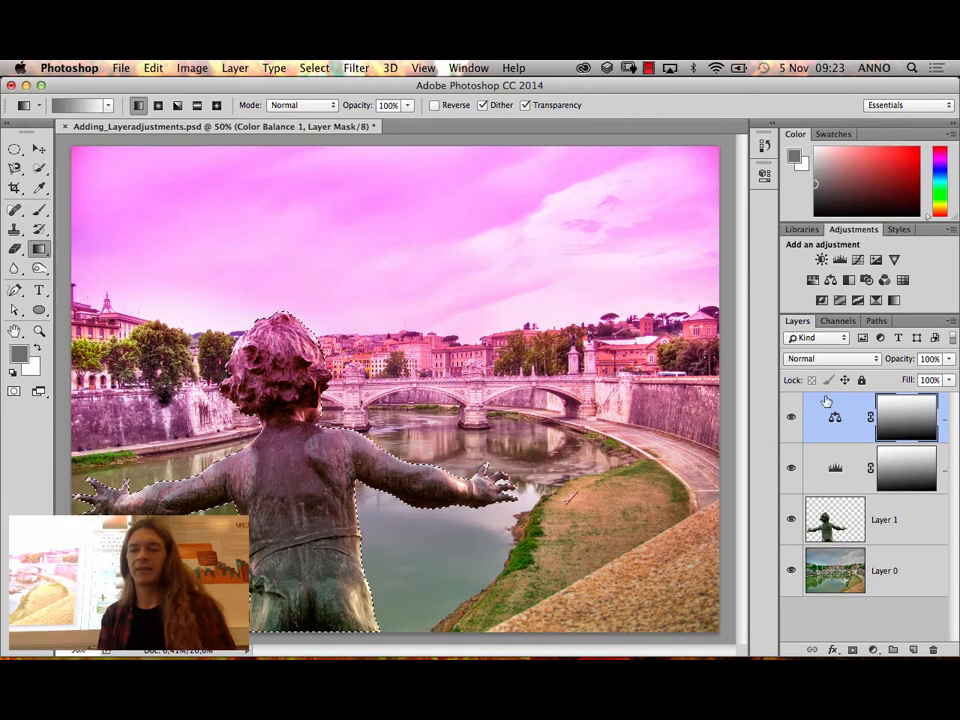
pyautogui.keyDown('alt'); pyautogui.click(880, 417); pyautogui.keyUp('alt')
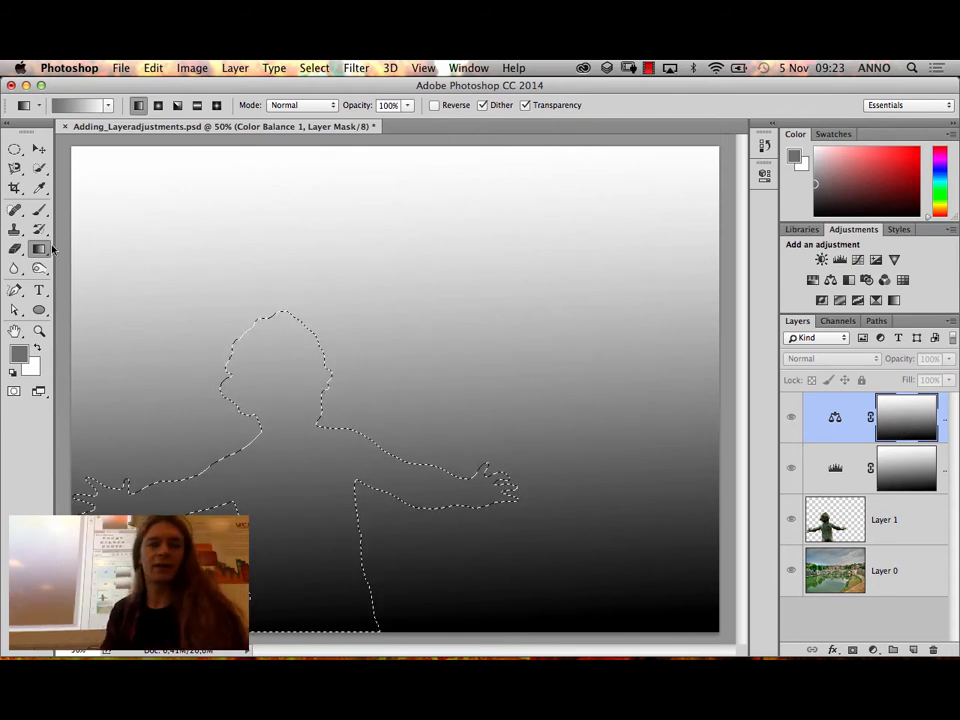
# Set the foreground colour to black (000000) and the background colour to a lighter grey
pyautogui.click(38, 350)
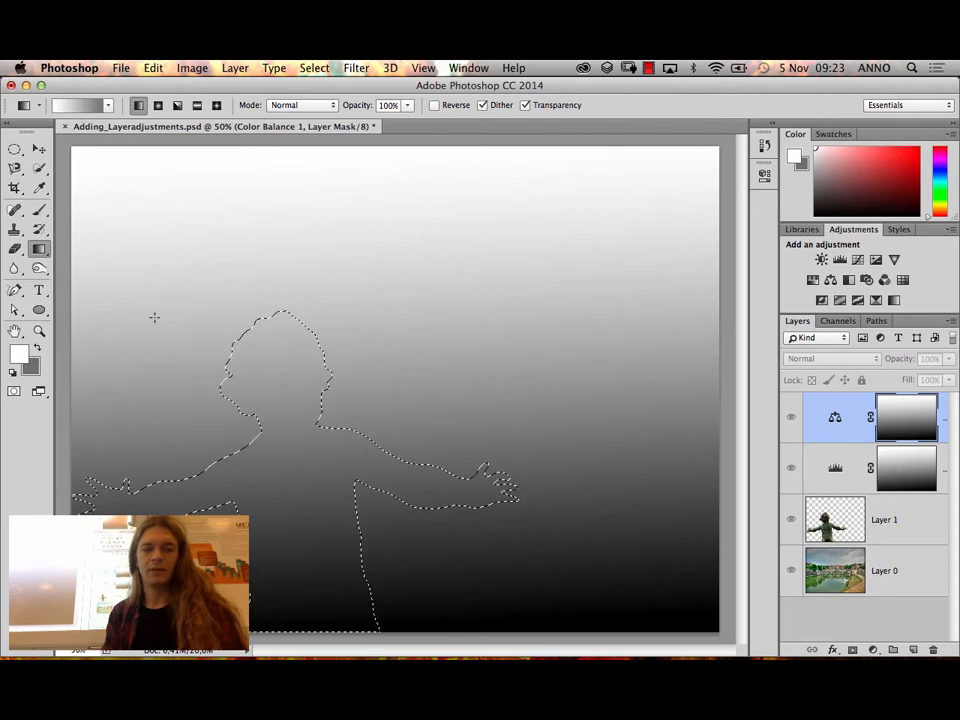
pyautogui.click(18, 352)
pyautogui.click(489, 409)
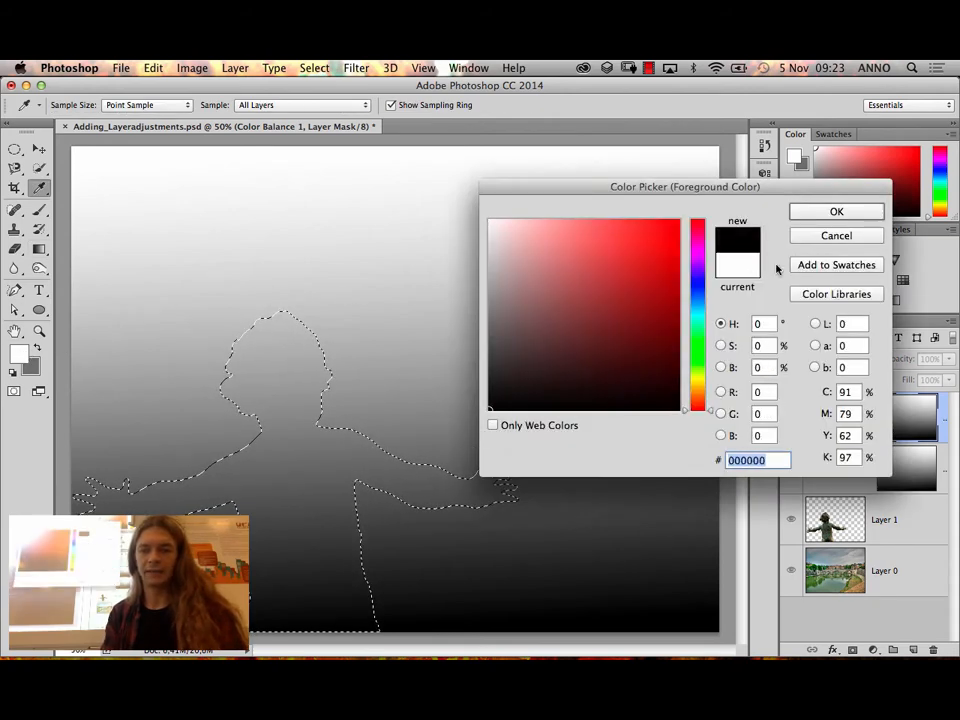
pyautogui.click(817, 214)
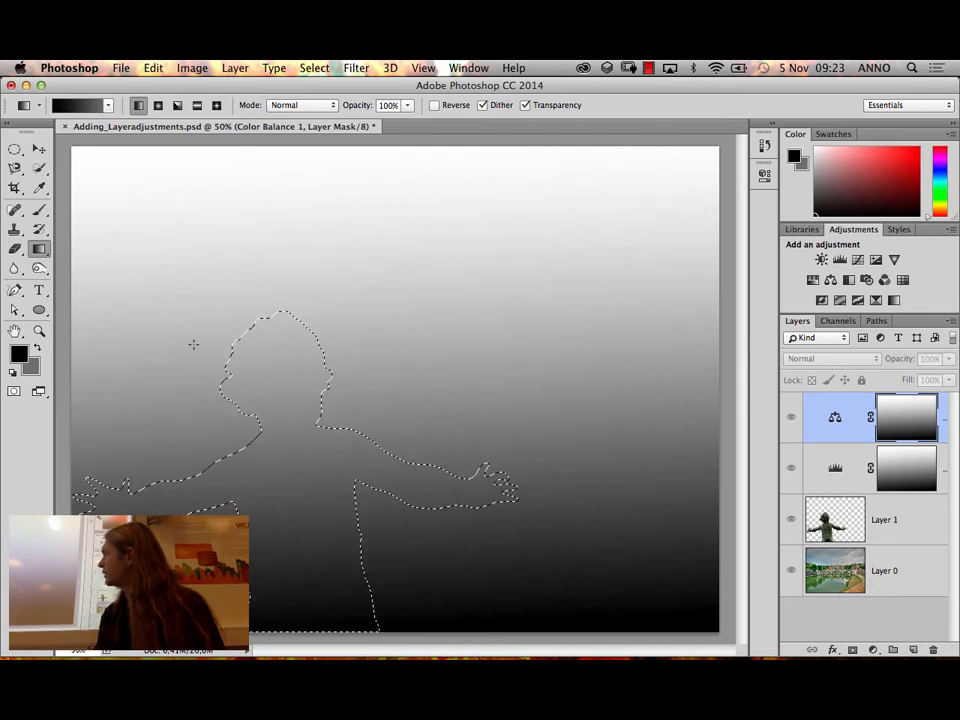
pyautogui.click(31, 366)
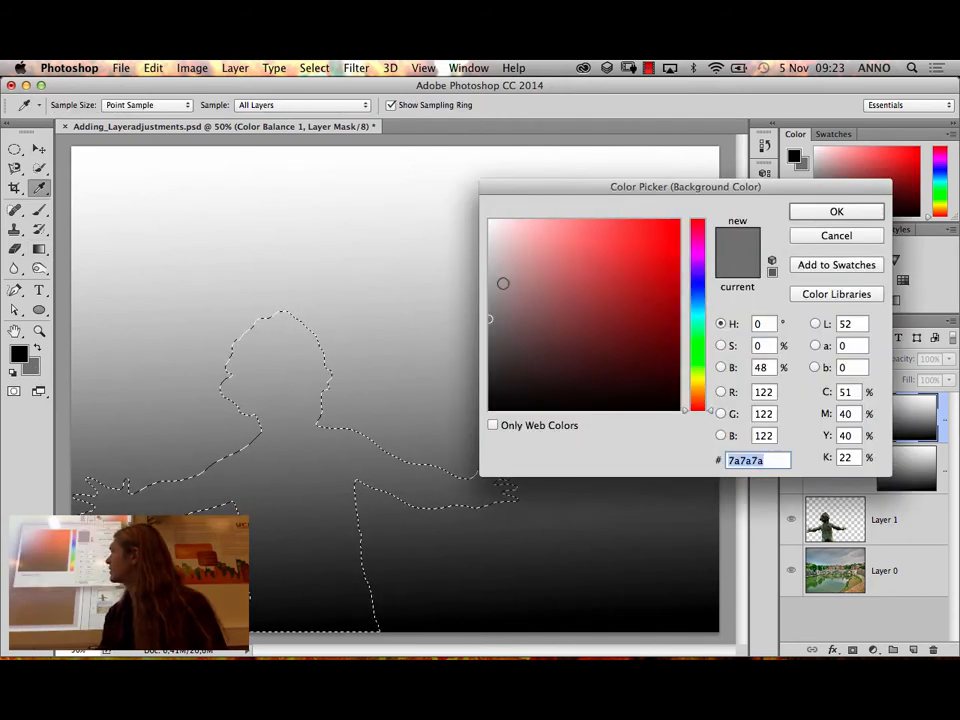
pyautogui.click(482, 293)
pyautogui.click(833, 211)
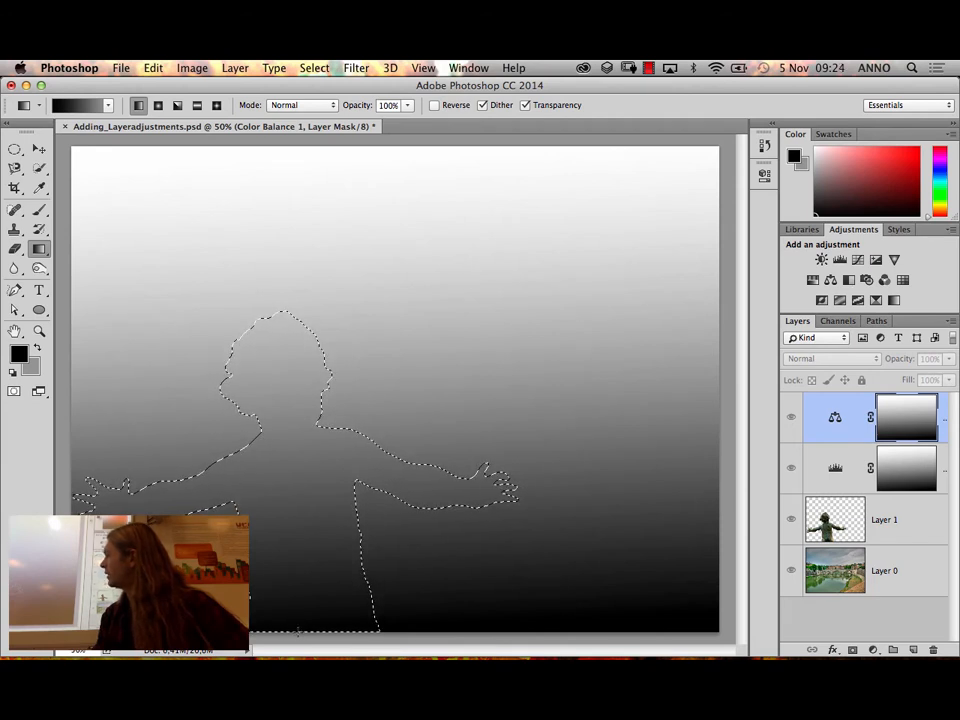
# Draw black-to-grey linear gradients inside the statue selection on the Color Balance mask, trying different directions, and return to the full image
pyautogui.moveTo(298, 592); pyautogui.dragTo(285, 455)
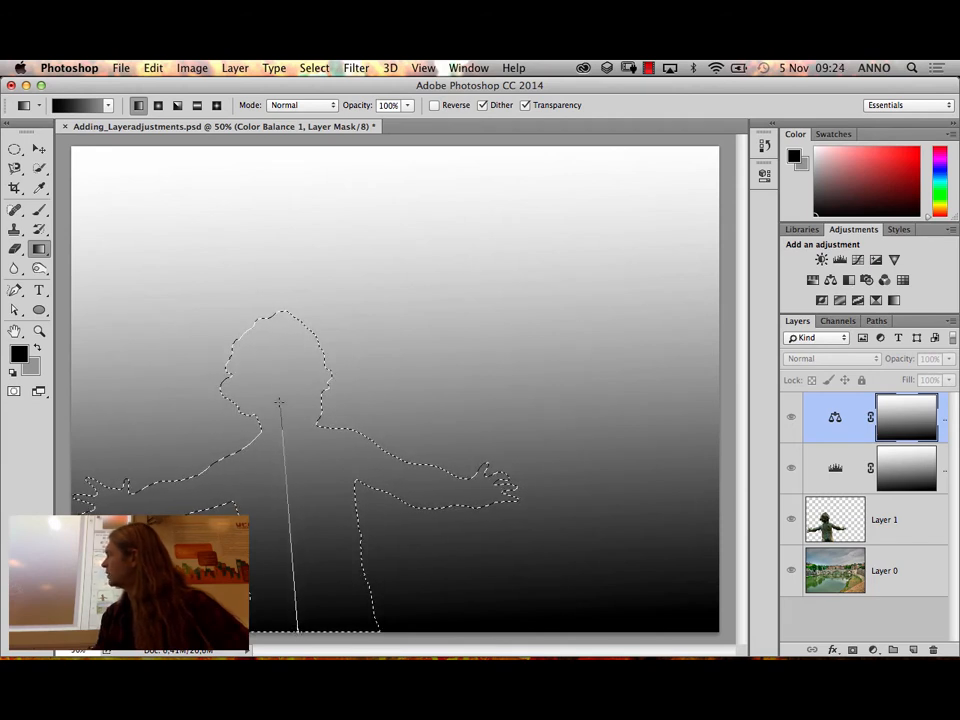
pyautogui.moveTo(280, 402); pyautogui.dragTo(276, 378)
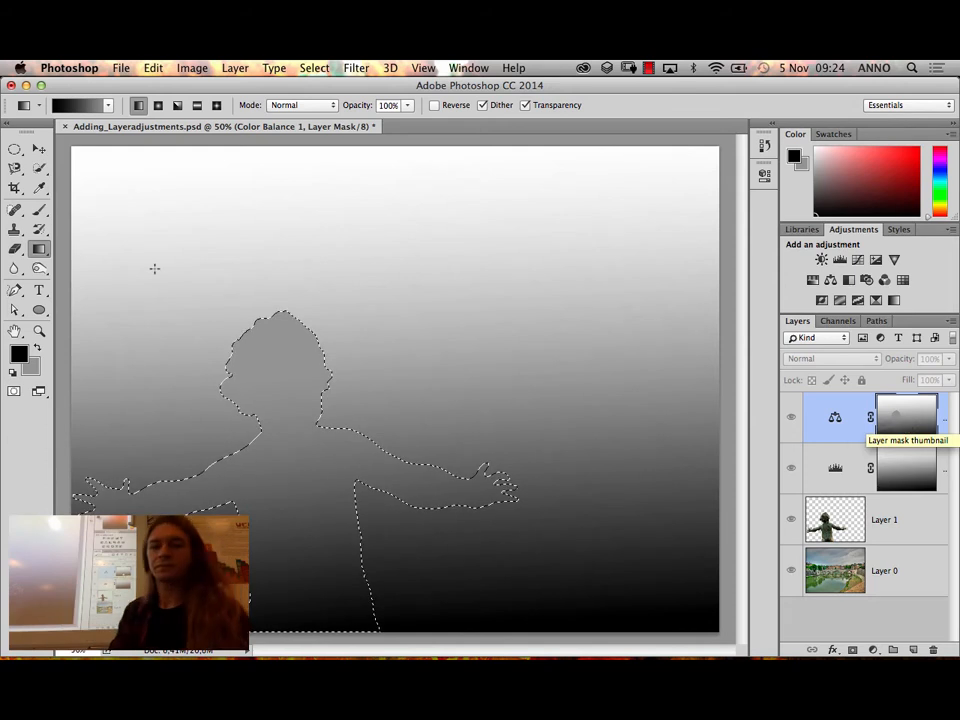
pyautogui.moveTo(279, 628); pyautogui.dragTo(424, 350)
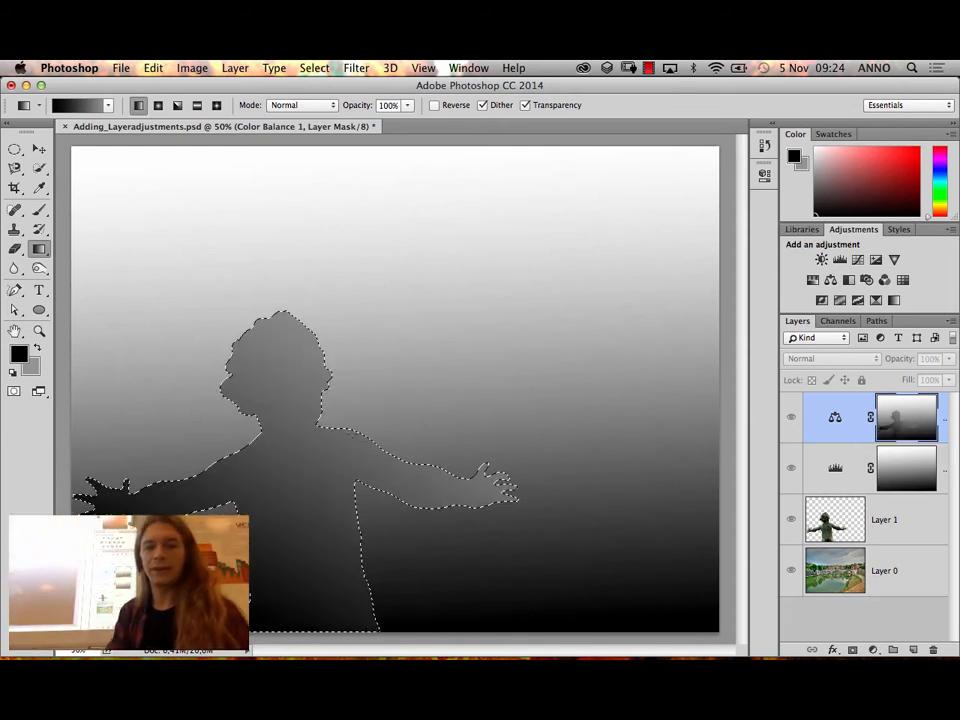
pyautogui.moveTo(315, 603); pyautogui.dragTo(276, 548)
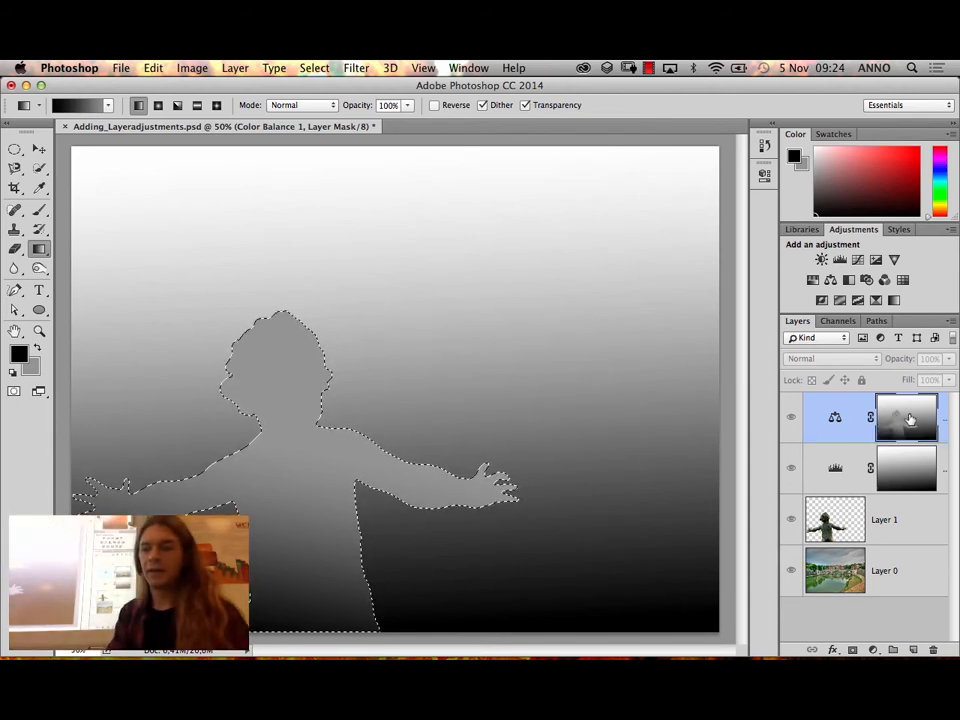
pyautogui.keyDown('alt'); pyautogui.click(907, 418); pyautogui.keyUp('alt')
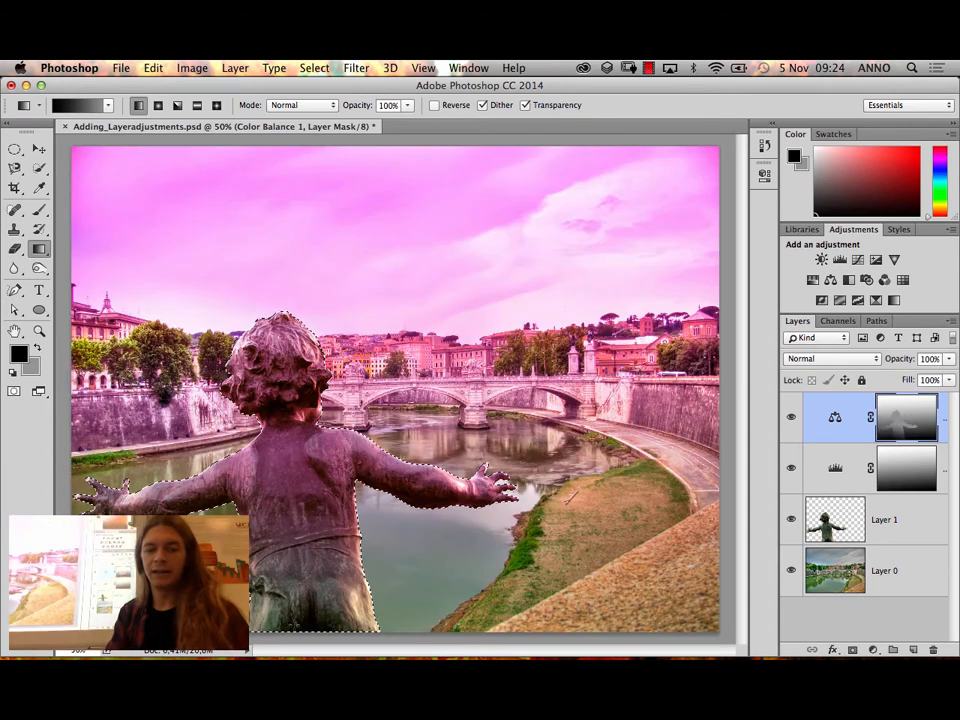
# Redraw the mask gradient across the statue in several directions and lengths to compare the tint on the full image
pyautogui.hotkey('alt', 'BackSpace')
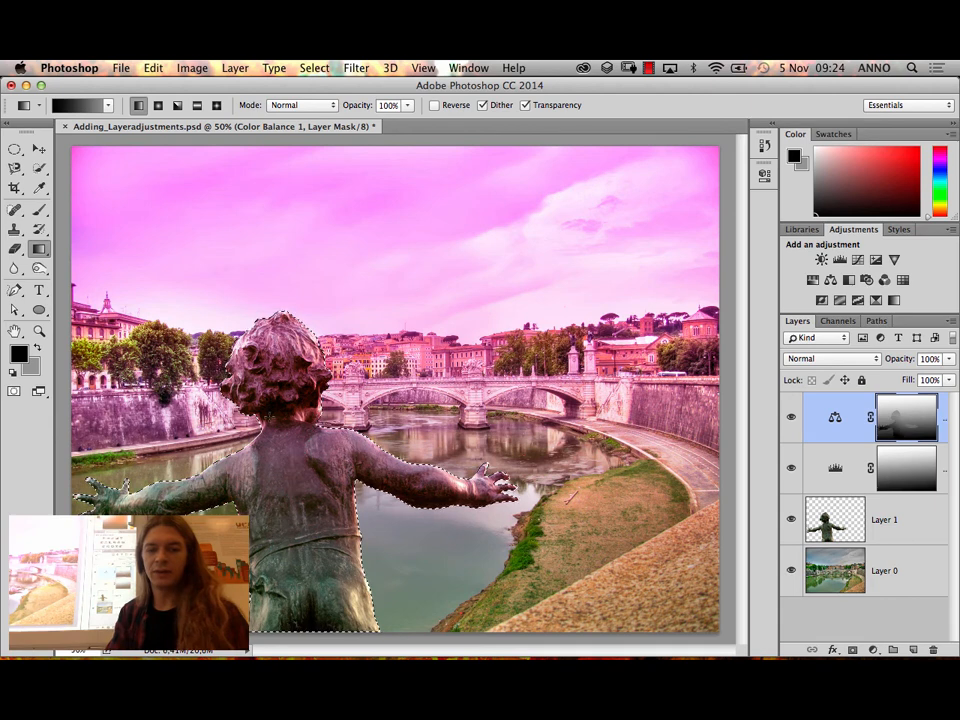
pyautogui.moveTo(357, 534); pyautogui.dragTo(357, 534)
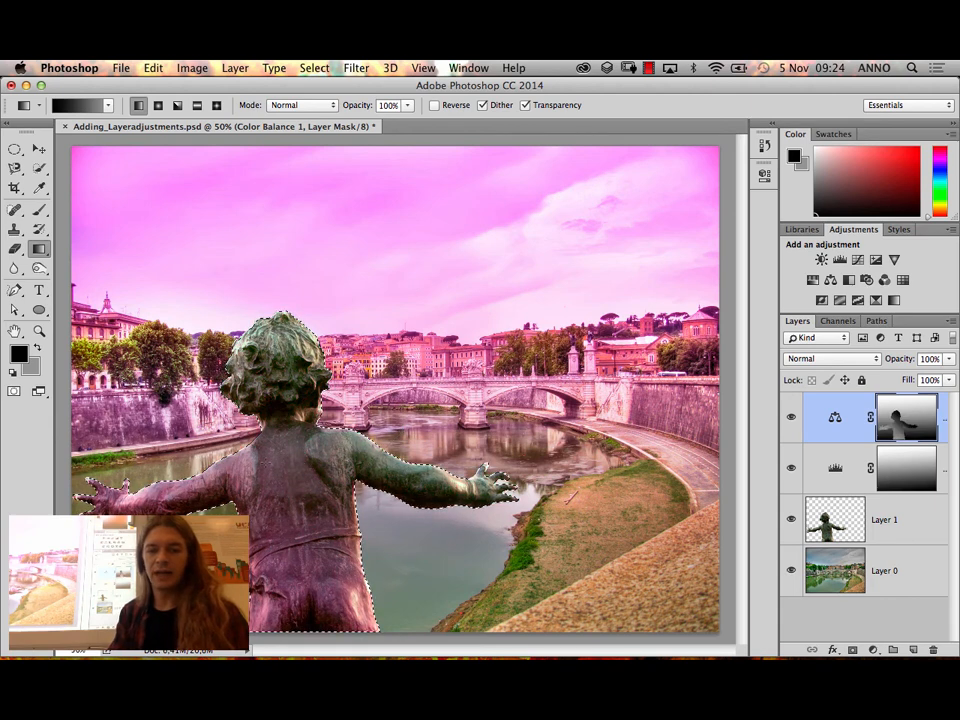
pyautogui.moveTo(242, 439); pyautogui.dragTo(300, 603)
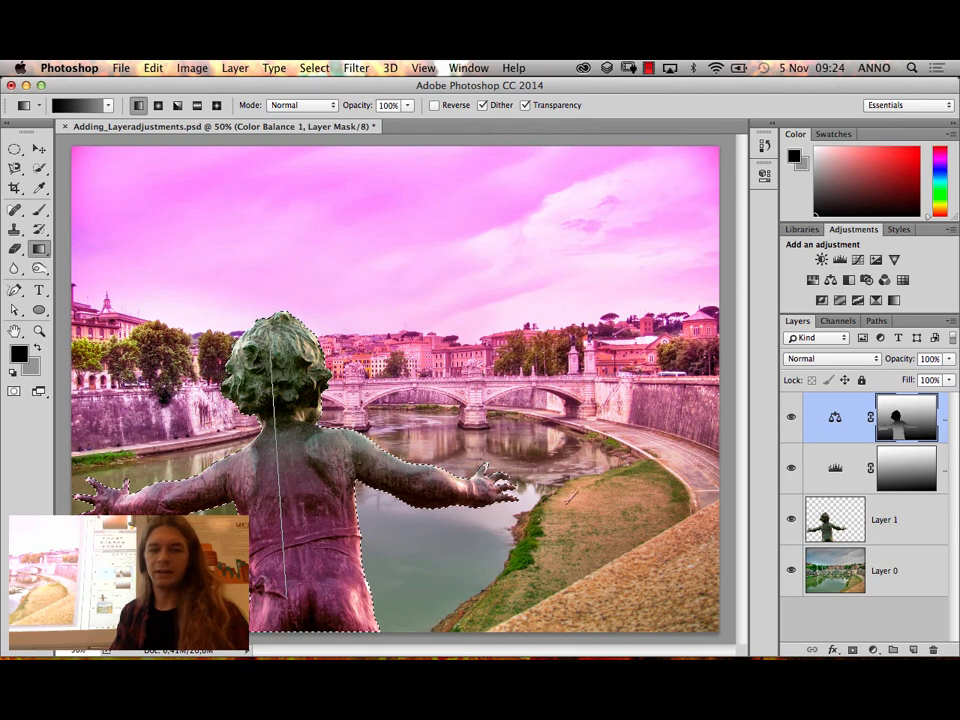
pyautogui.moveTo(288, 610); pyautogui.dragTo(288, 610)
pyautogui.moveTo(310, 656); pyautogui.dragTo(310, 656)
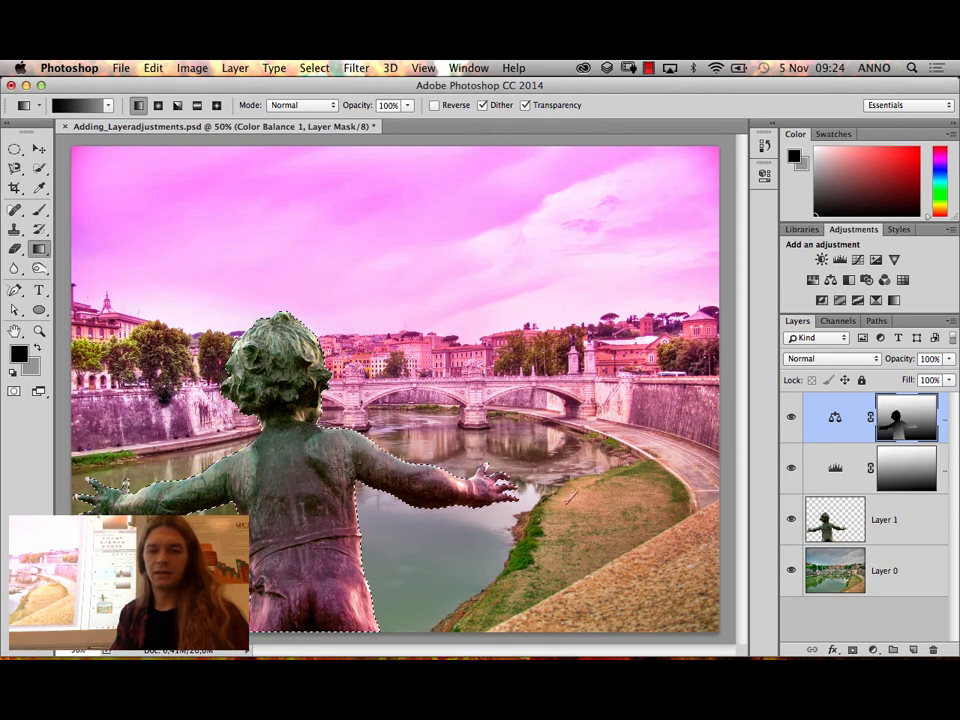
pyautogui.moveTo(465, 473); pyautogui.dragTo(465, 473)
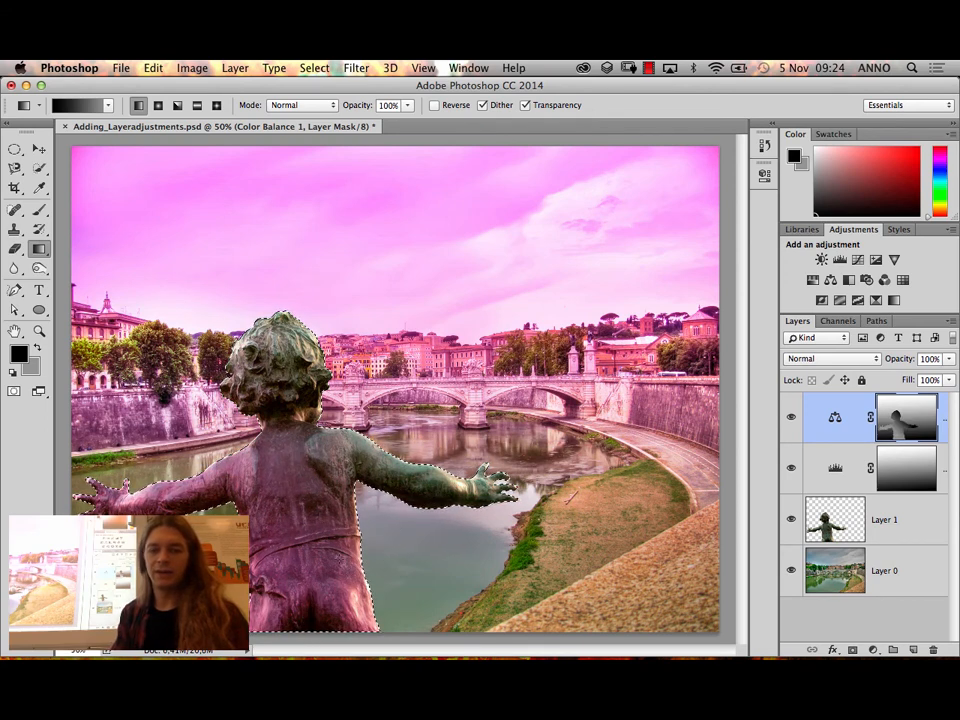
pyautogui.moveTo(223, 342); pyautogui.dragTo(223, 450)
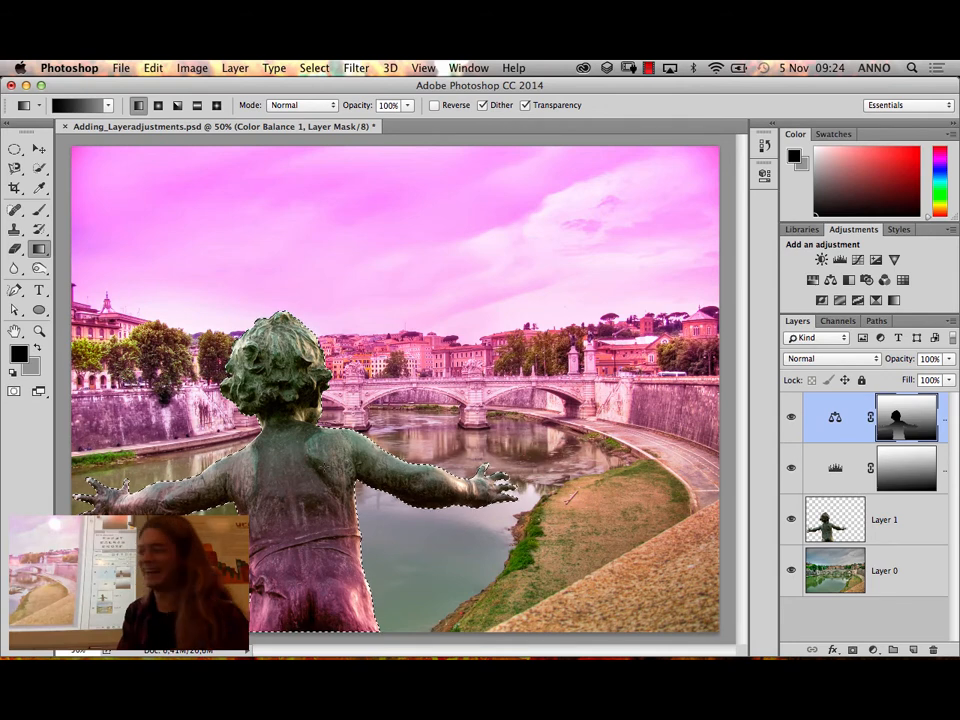
pyautogui.moveTo(269, 600); pyautogui.dragTo(286, 475)
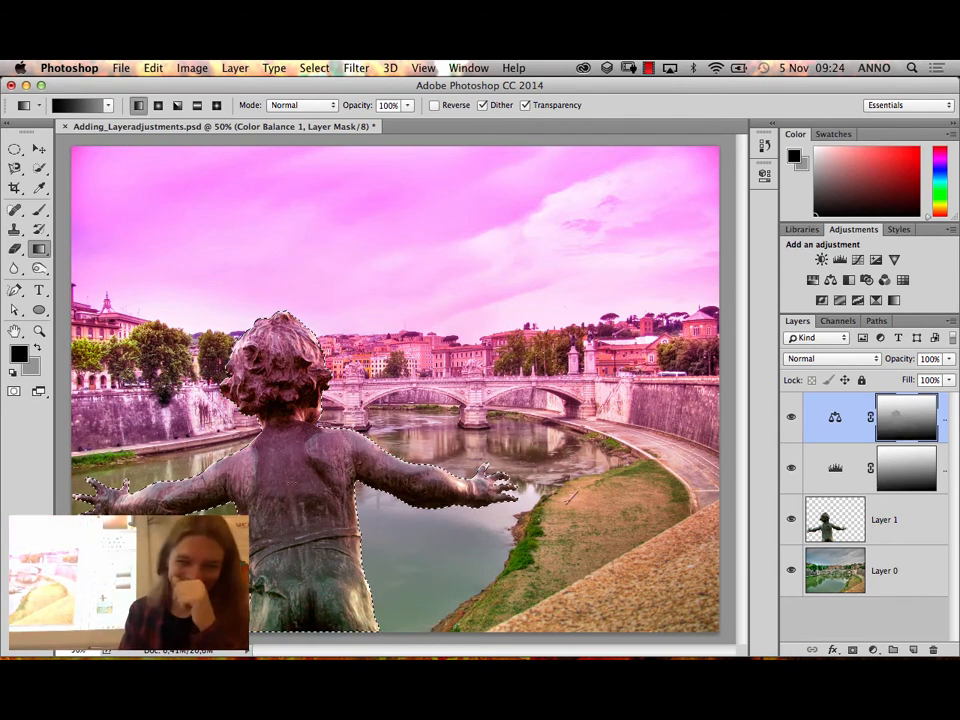
# Stretch the statue's mask gradient far beyond the canvas edge to soften the black-to-grey transition
pyautogui.moveTo(265, 543); pyautogui.dragTo(290, 460)
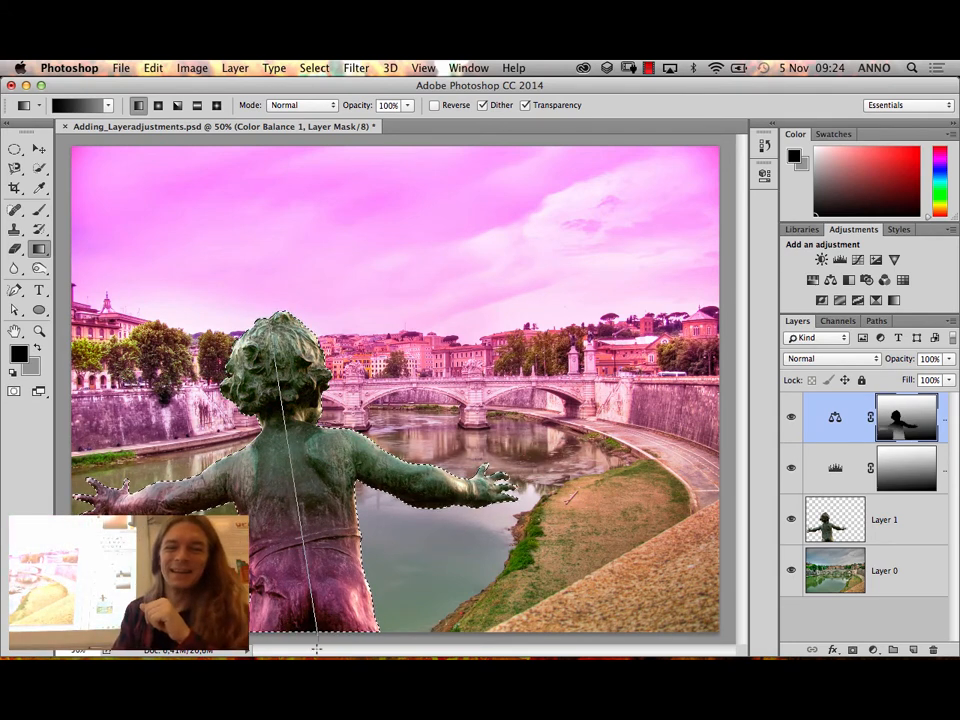
pyautogui.moveTo(316, 648); pyautogui.dragTo(316, 648)
pyautogui.press('super+minus')
pyautogui.press('super+minus')
pyautogui.press('super+minus')
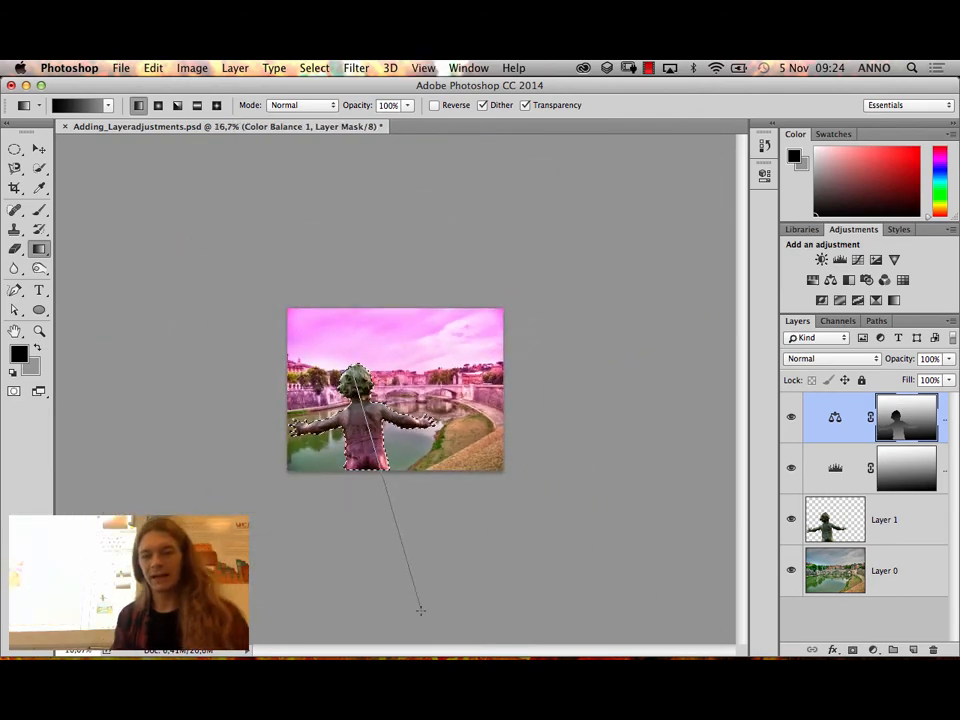
pyautogui.moveTo(417, 634)
pyautogui.mouseDown()
pyautogui.moveTo(401, 628)
pyautogui.moveTo(386, 574)
pyautogui.moveTo(412, 637)
pyautogui.mouseUp()
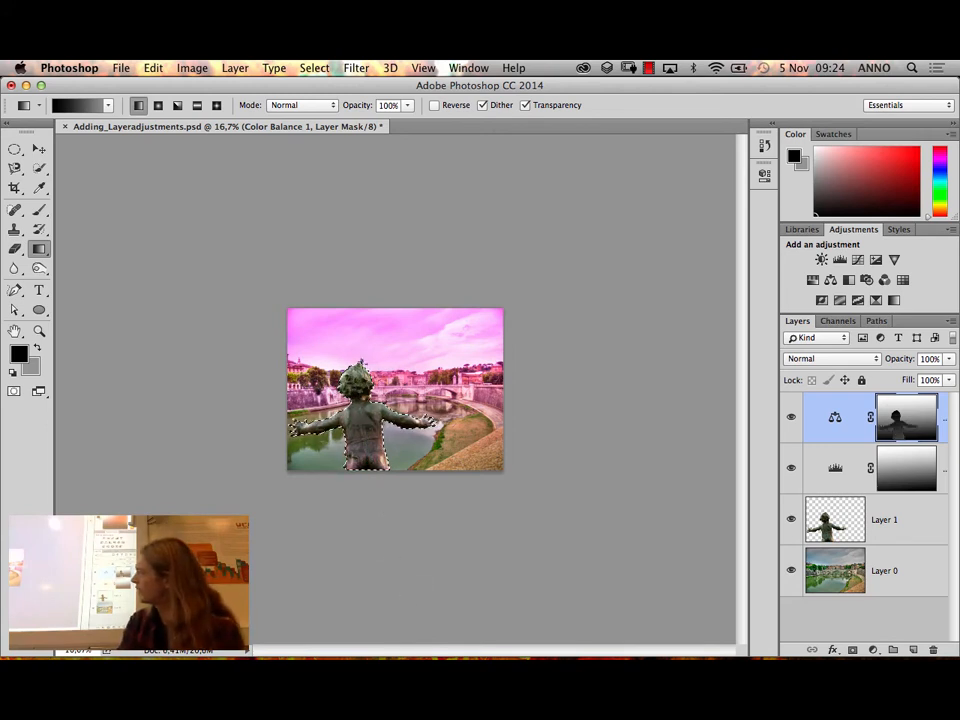
pyautogui.moveTo(359, 356); pyautogui.dragTo(326, 649)
pyautogui.press('super+minus')
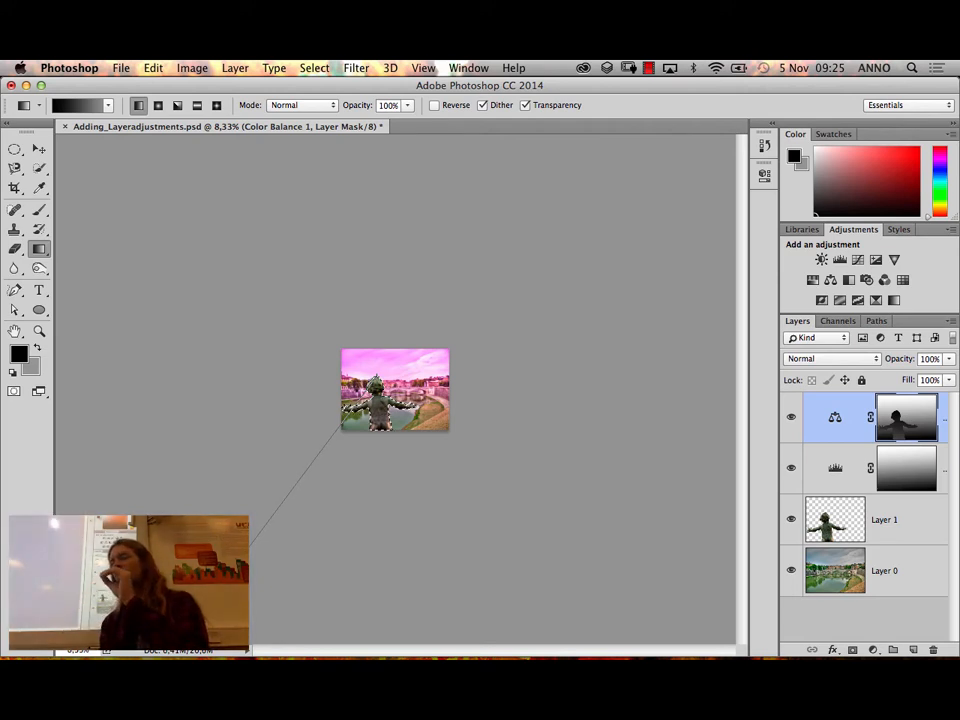
pyautogui.moveTo(195, 612); pyautogui.dragTo(332, 631)
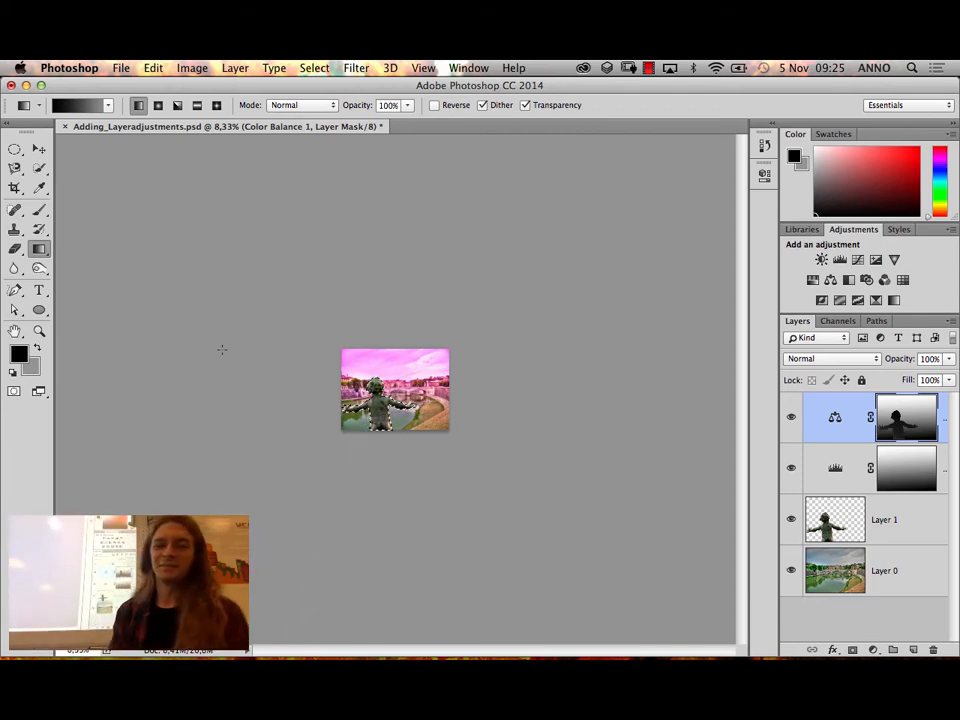
# Redraw the statue's mask gradient at 25% zoom, extending from the figure past the canvas, and try another direction
pyautogui.press('super+0')
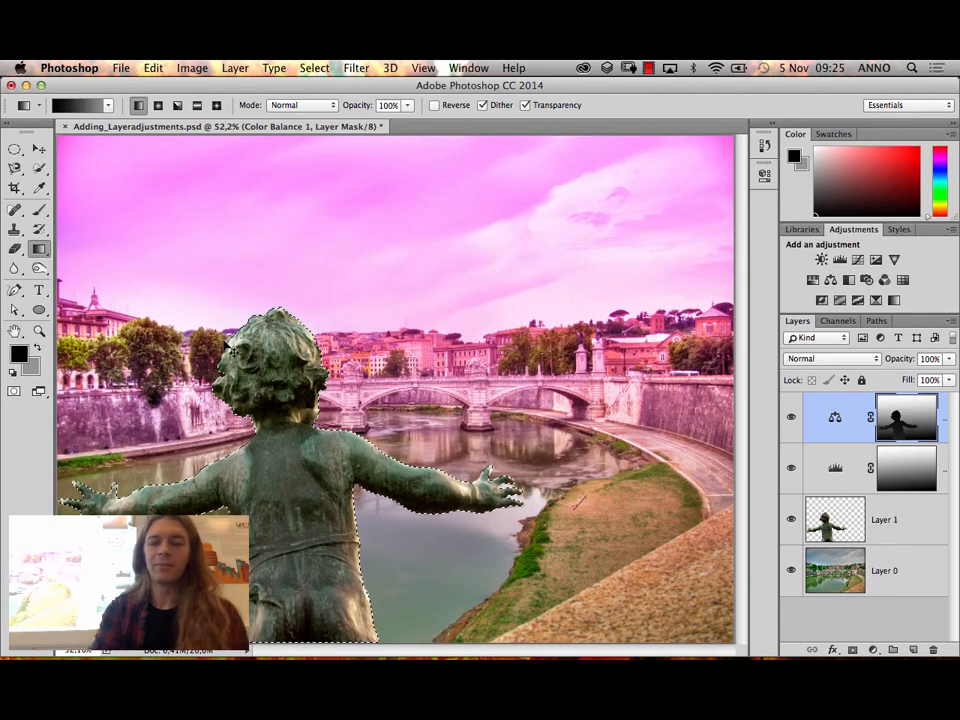
pyautogui.press('super+minus')
pyautogui.press('super+minus')
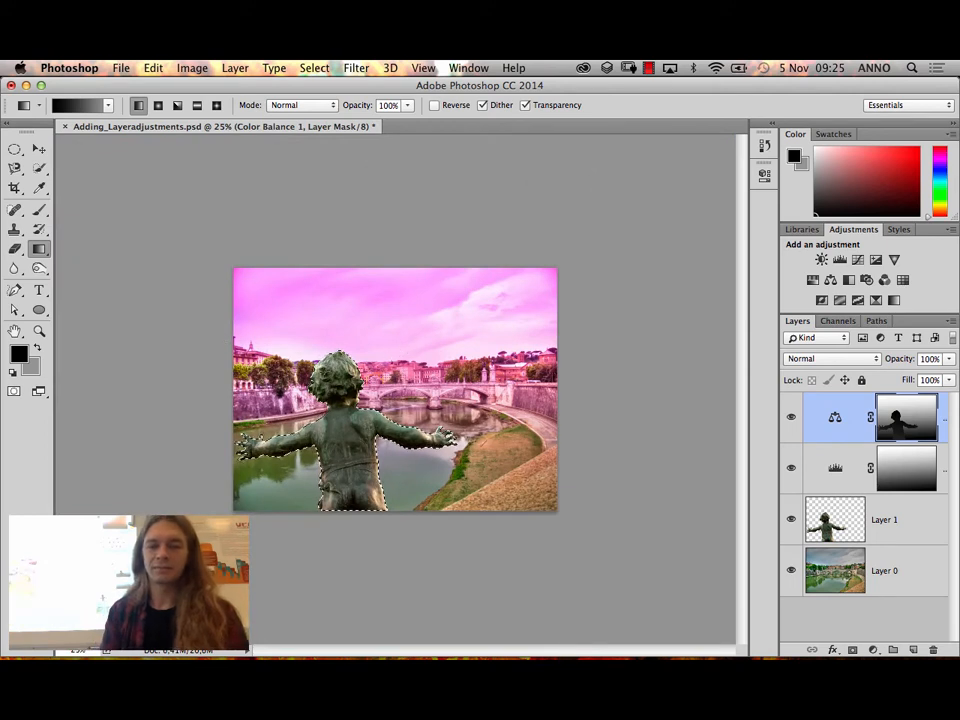
pyautogui.moveTo(321, 444); pyautogui.dragTo(302, 525)
pyautogui.moveTo(278, 625); pyautogui.dragTo(278, 626)
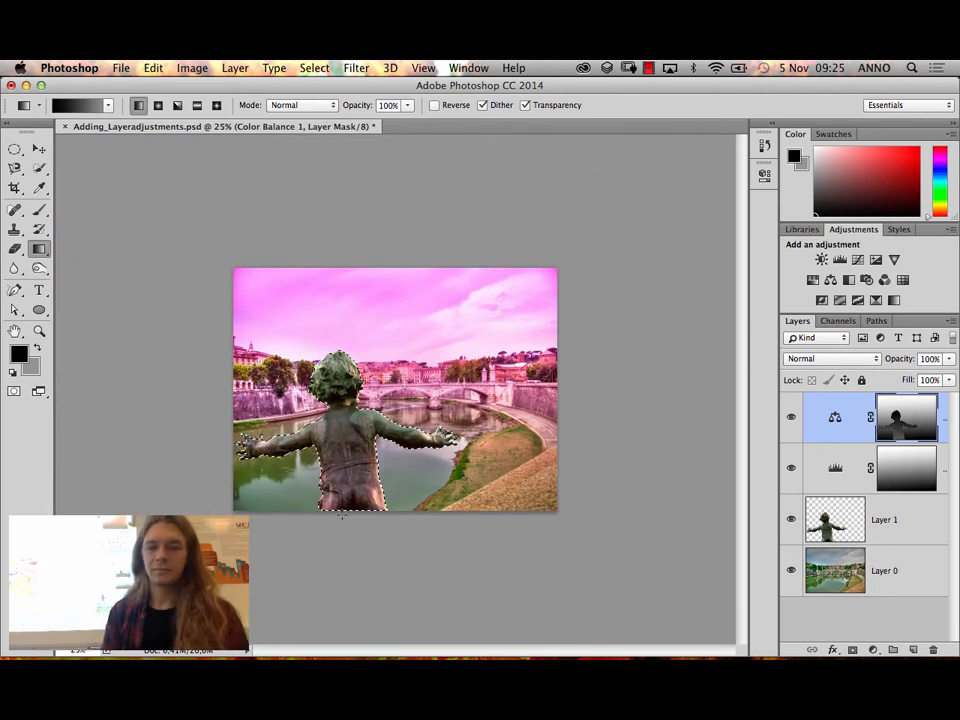
pyautogui.moveTo(311, 283); pyautogui.dragTo(291, 304)
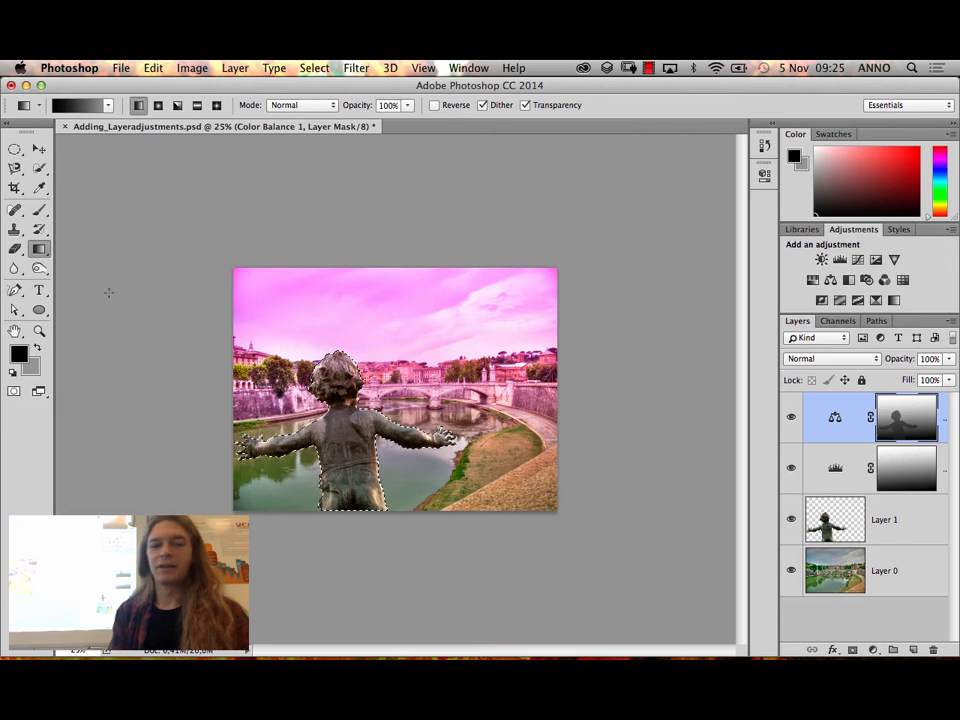
# Brush black over the statue's head on the Color Balance mask and fill the whole statue selection with black
pyautogui.press('z')
pyautogui.click(399, 472)
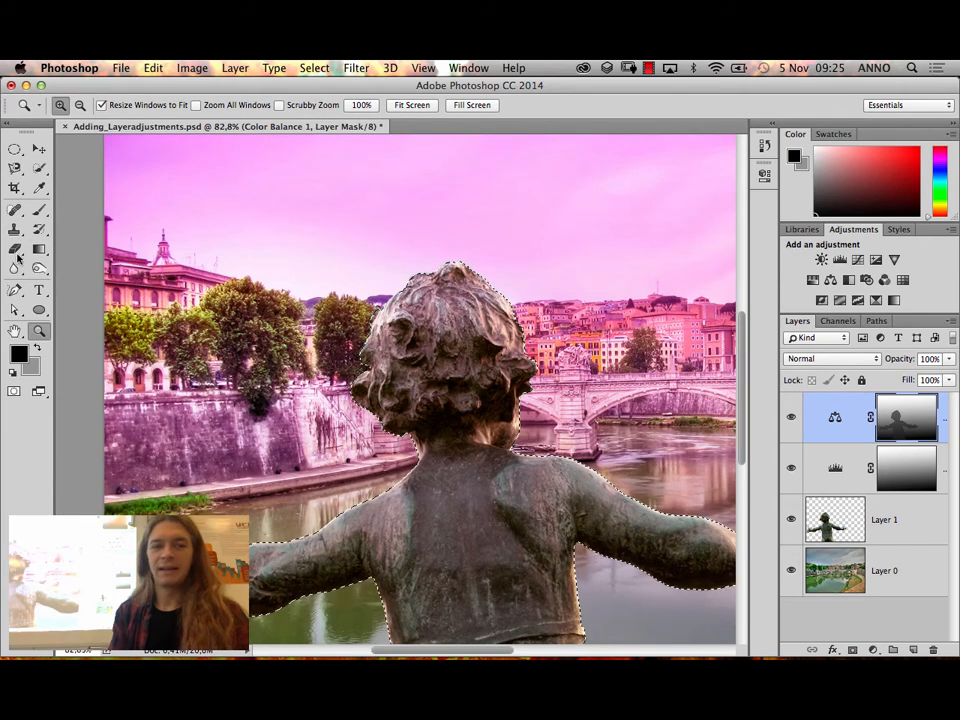
pyautogui.click(39, 209)
pyautogui.moveTo(389, 290); pyautogui.dragTo(413, 312)
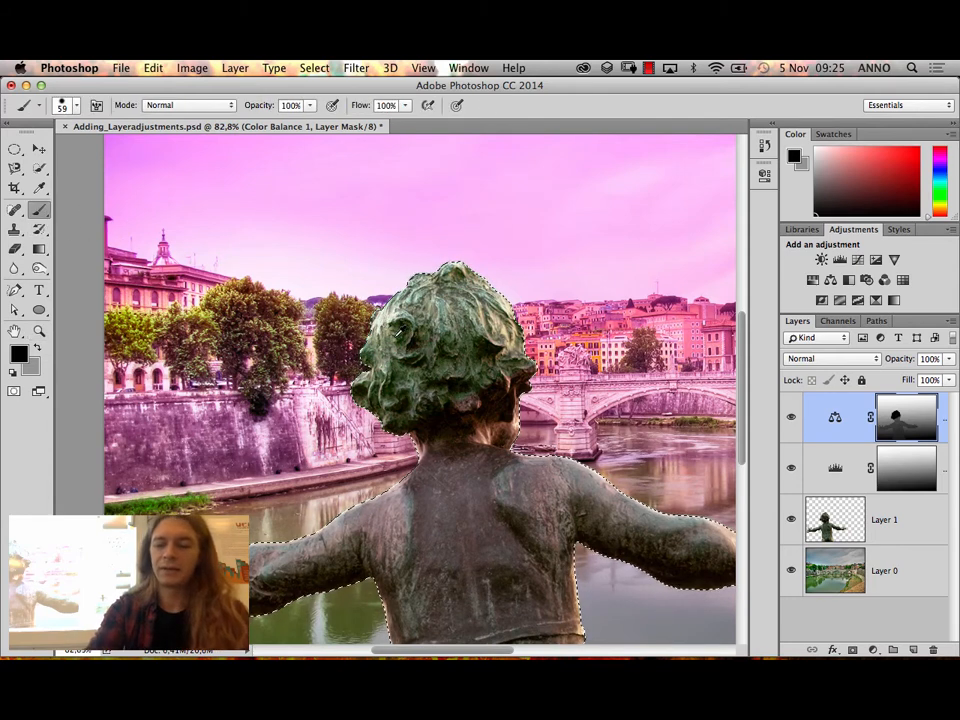
pyautogui.hotkey('alt', 'BackSpace')
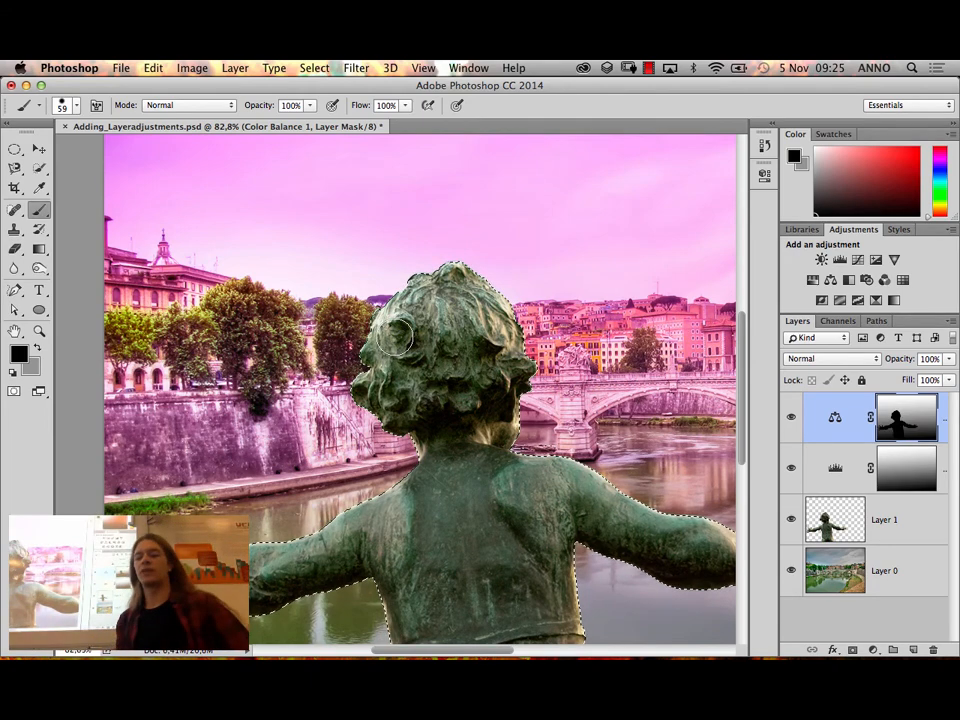
# Show the grid over the image and hide it again
pyautogui.press('super+apostrophe')
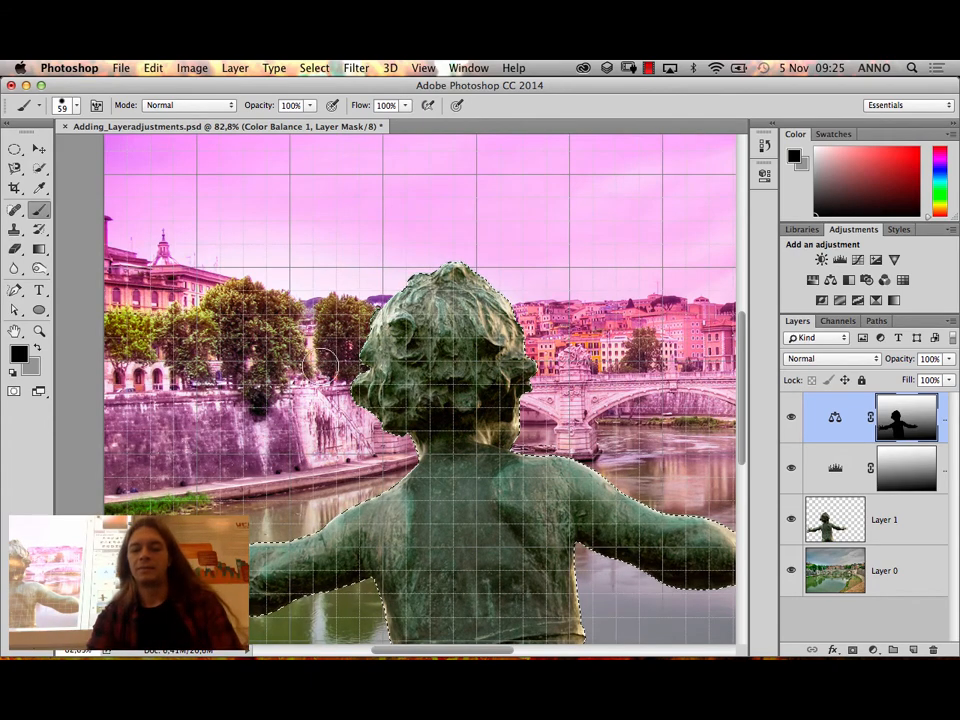
pyautogui.press('super+apostrophe')
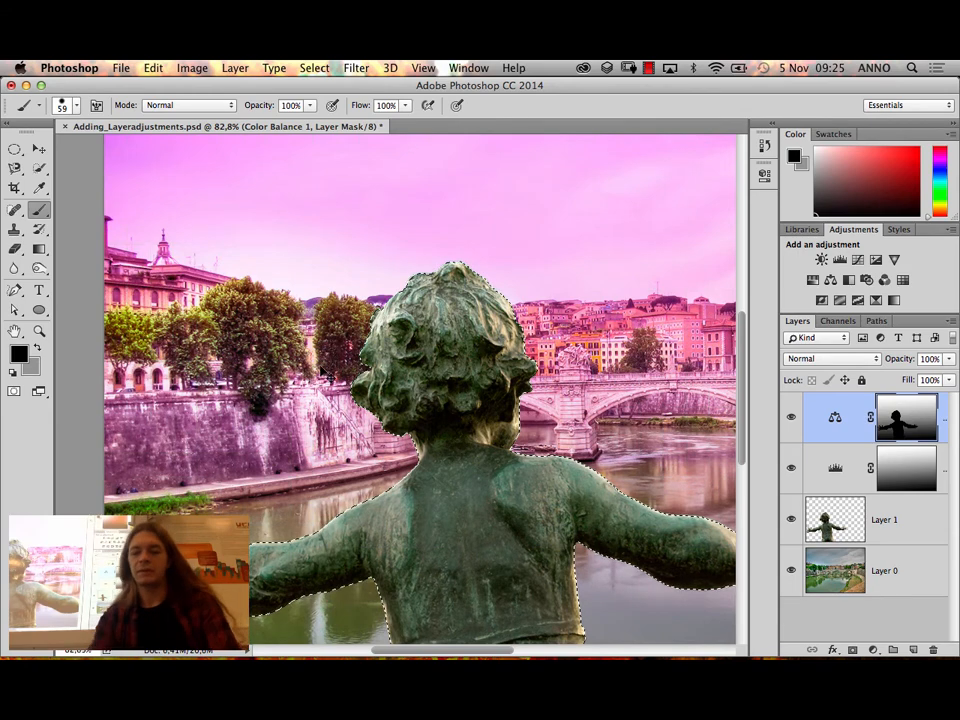
pyautogui.press('super+minus')
pyautogui.press('super+minus')
pyautogui.press('super+minus')
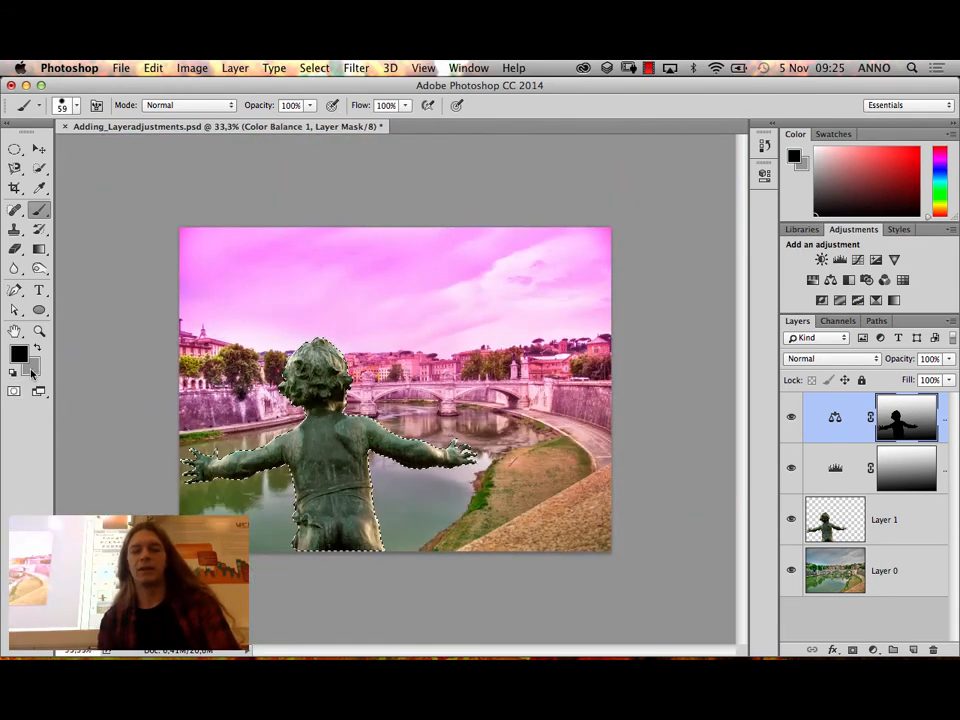
# Set the background colour to white, and then change it to dark grey 696464
pyautogui.click(31, 368)
pyautogui.moveTo(491, 285); pyautogui.dragTo(441, 197)
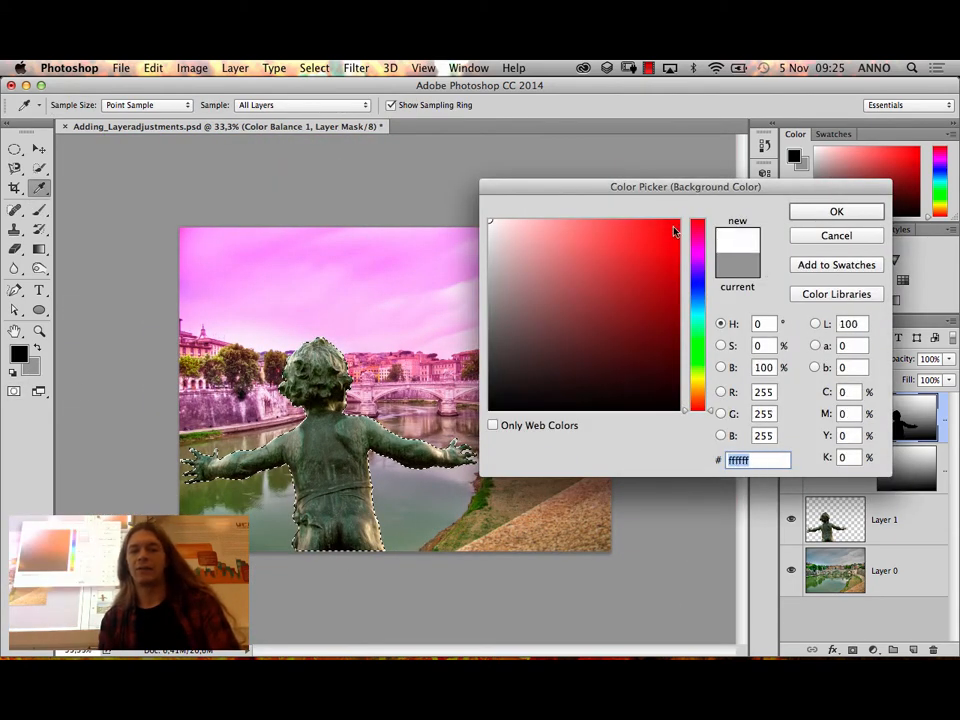
pyautogui.click(836, 212)
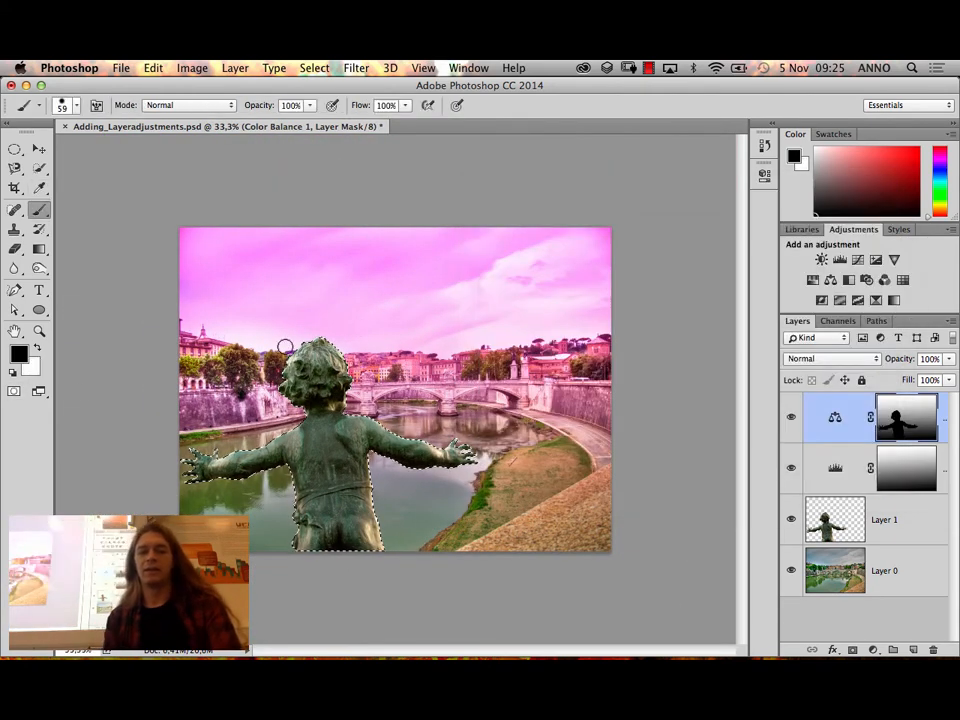
pyautogui.click(38, 372)
pyautogui.click(497, 331)
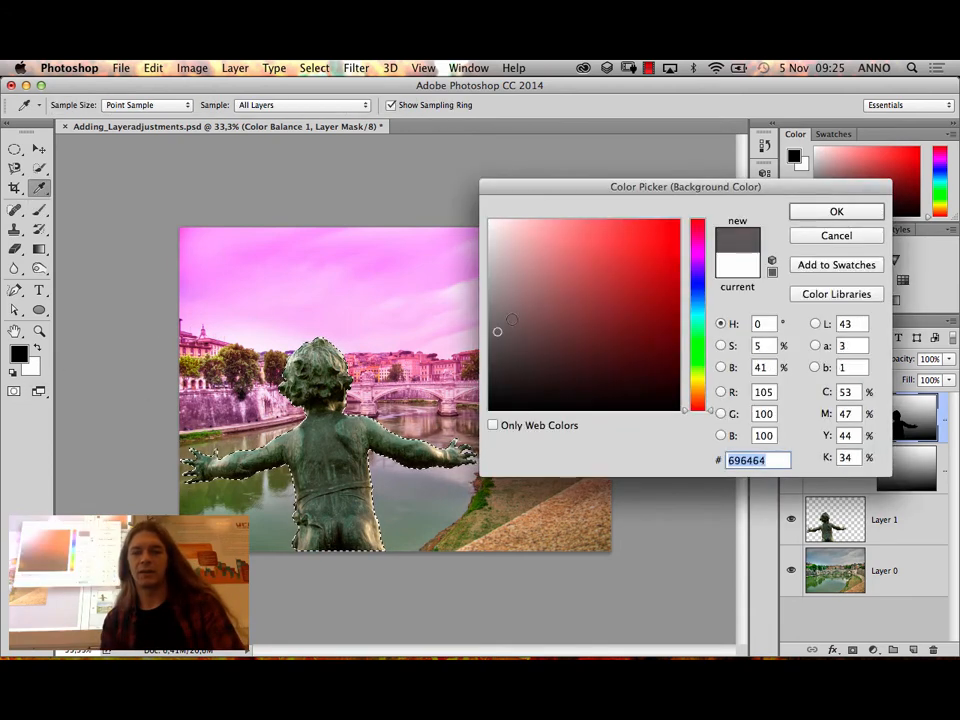
pyautogui.click(837, 212)
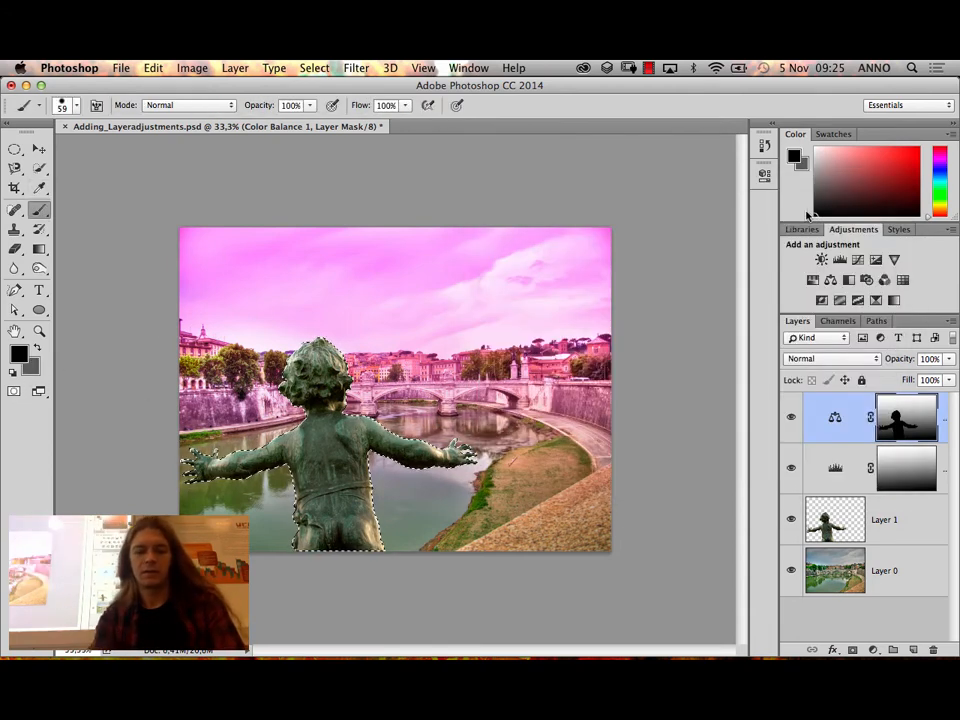
# Swap the foreground and background colours, fill the statue's selection on the Color Balance mask with dark grey, and deselect
pyautogui.press('x')
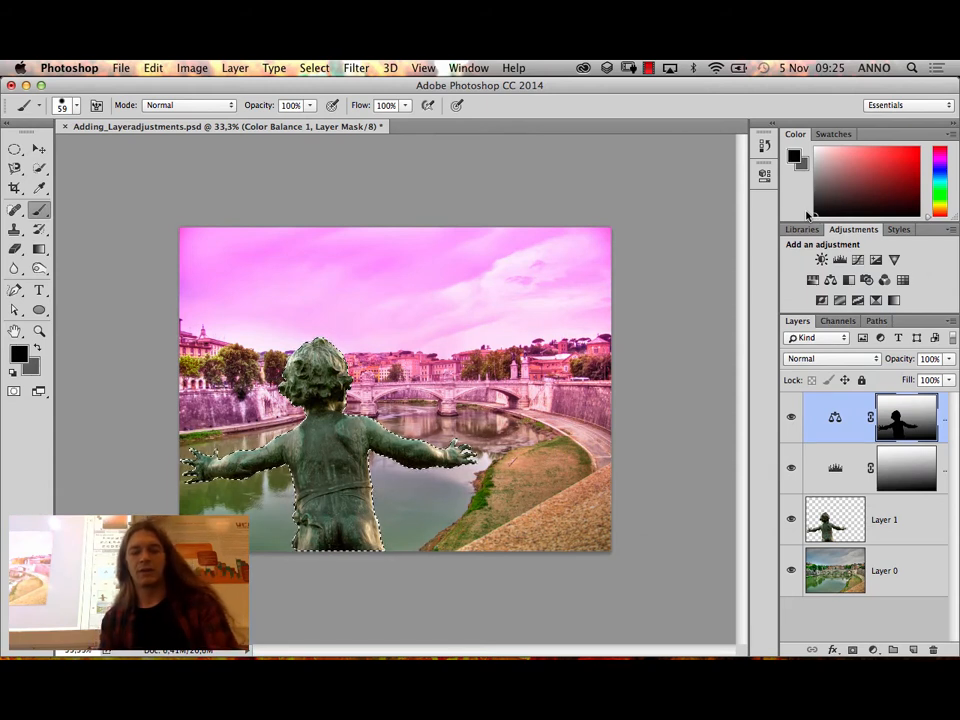
pyautogui.press('x')
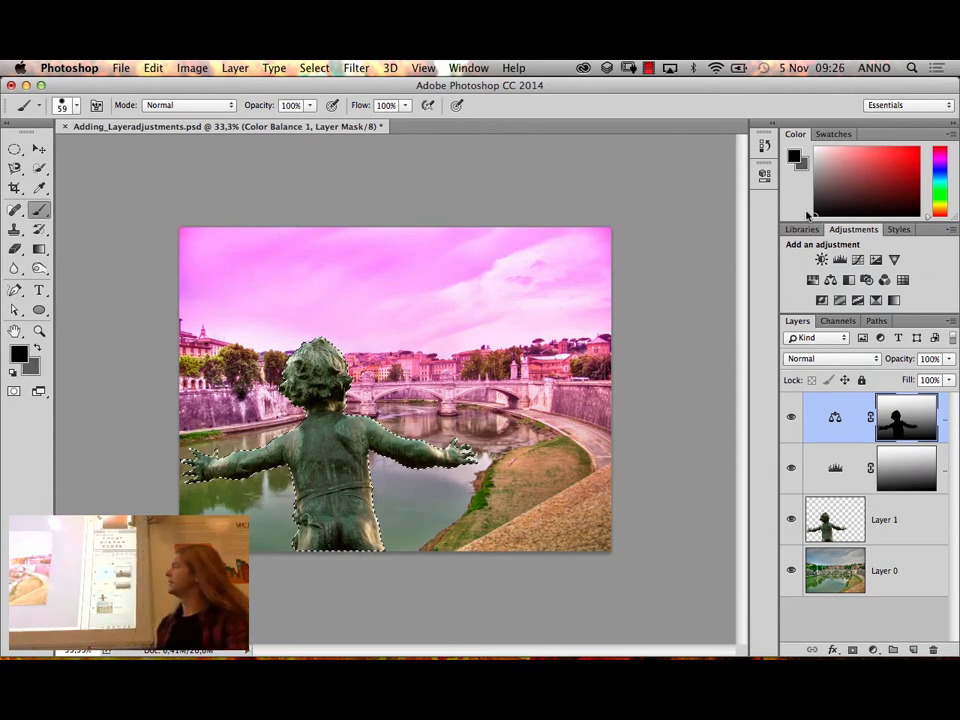
pyautogui.press('x')
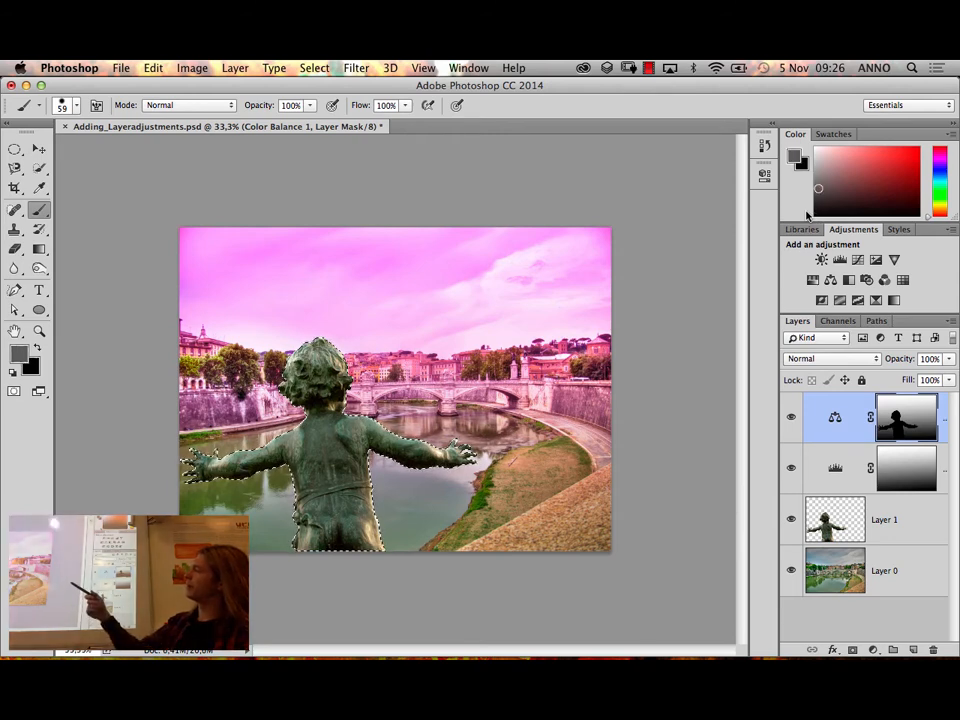
pyautogui.press('x')
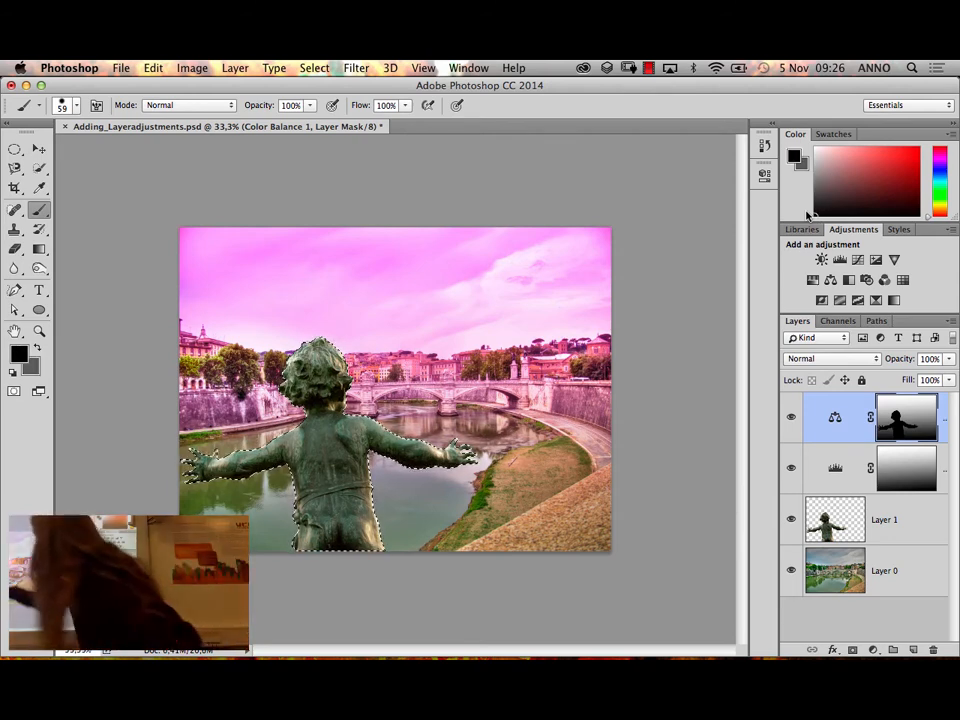
pyautogui.press('x')
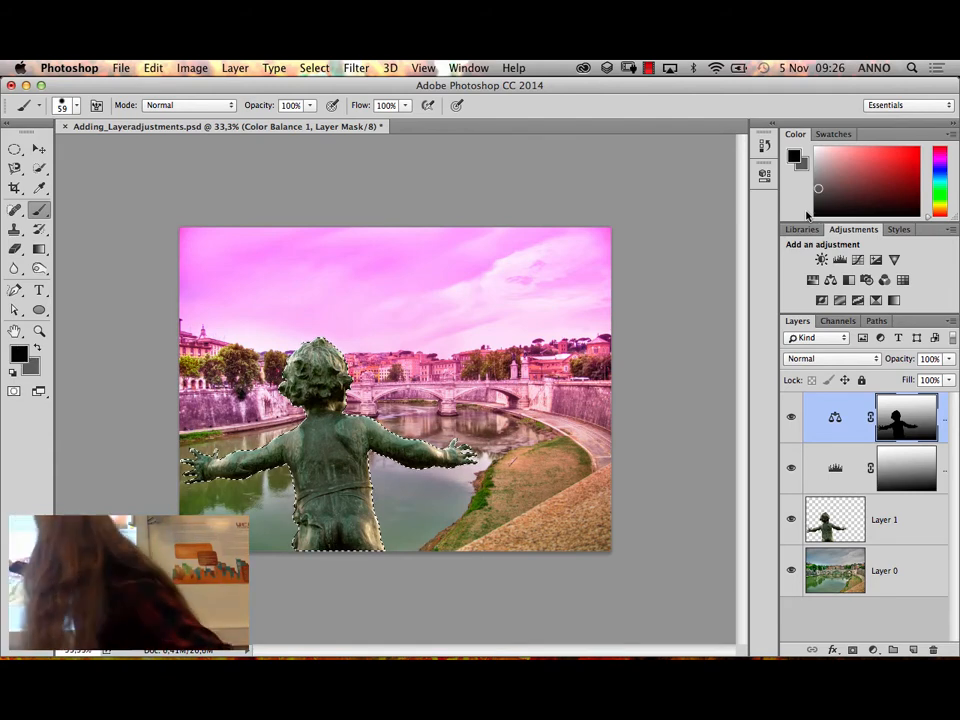
pyautogui.press('x')
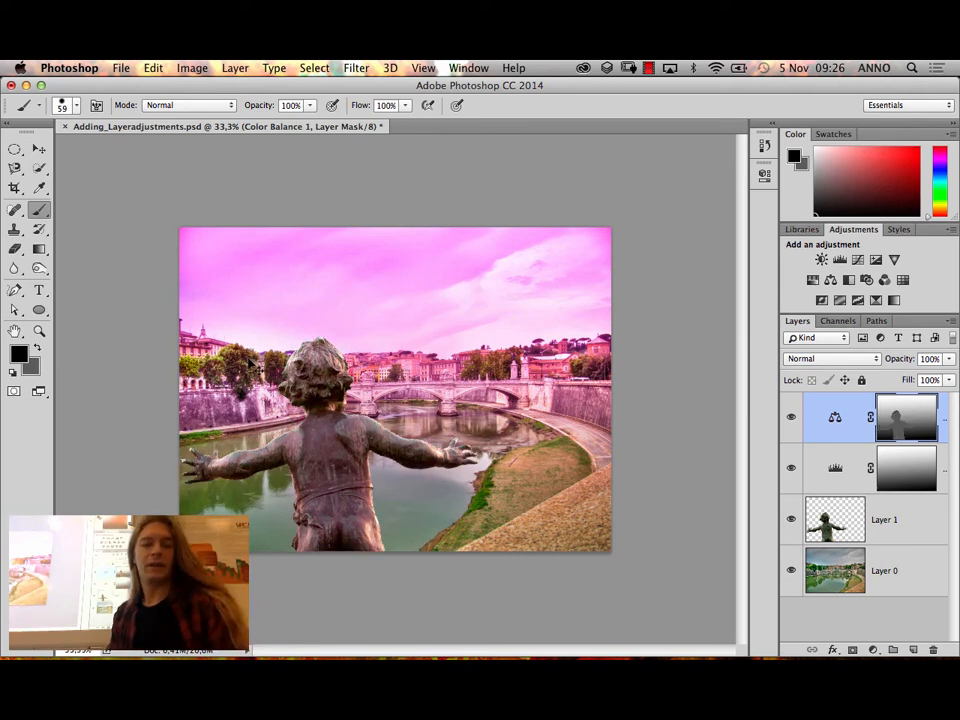
pyautogui.press('super+shift+x')
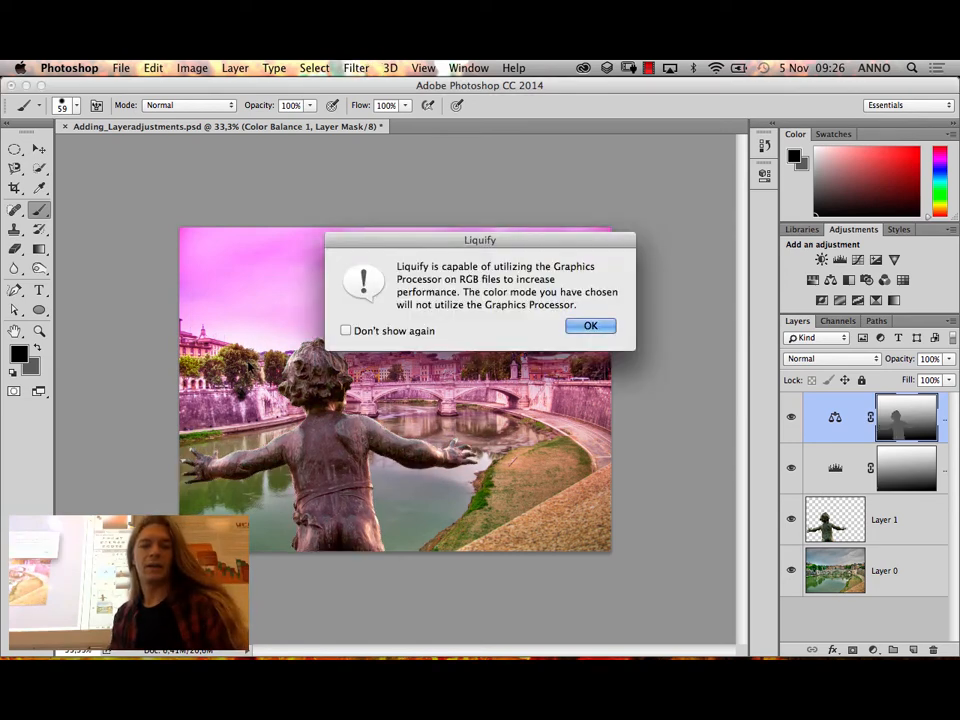
pyautogui.click(588, 328)
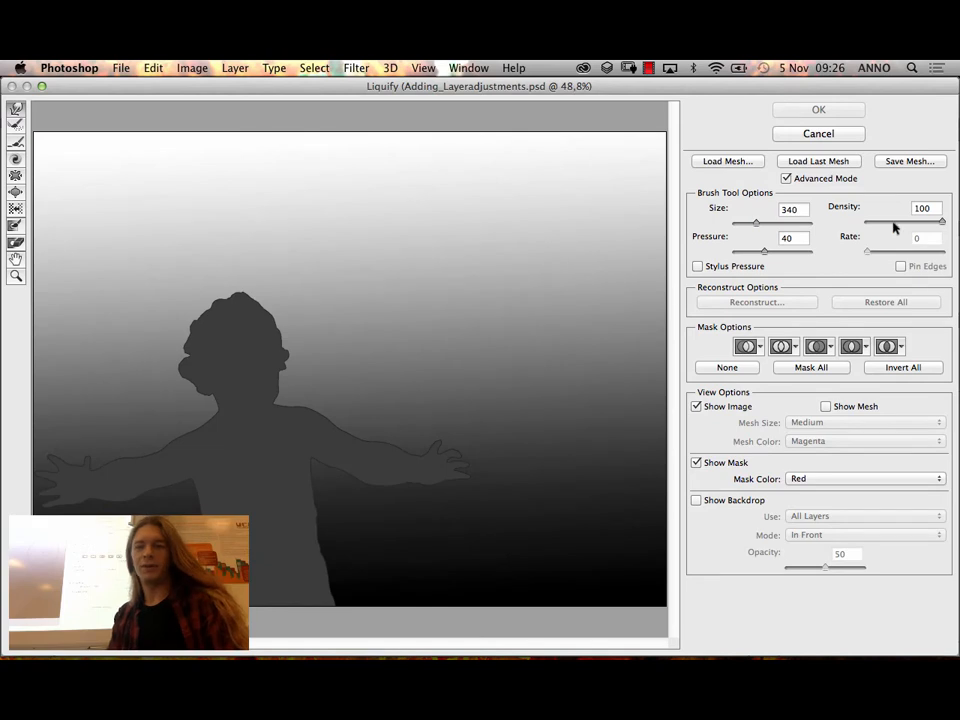
pyautogui.click(818, 135)
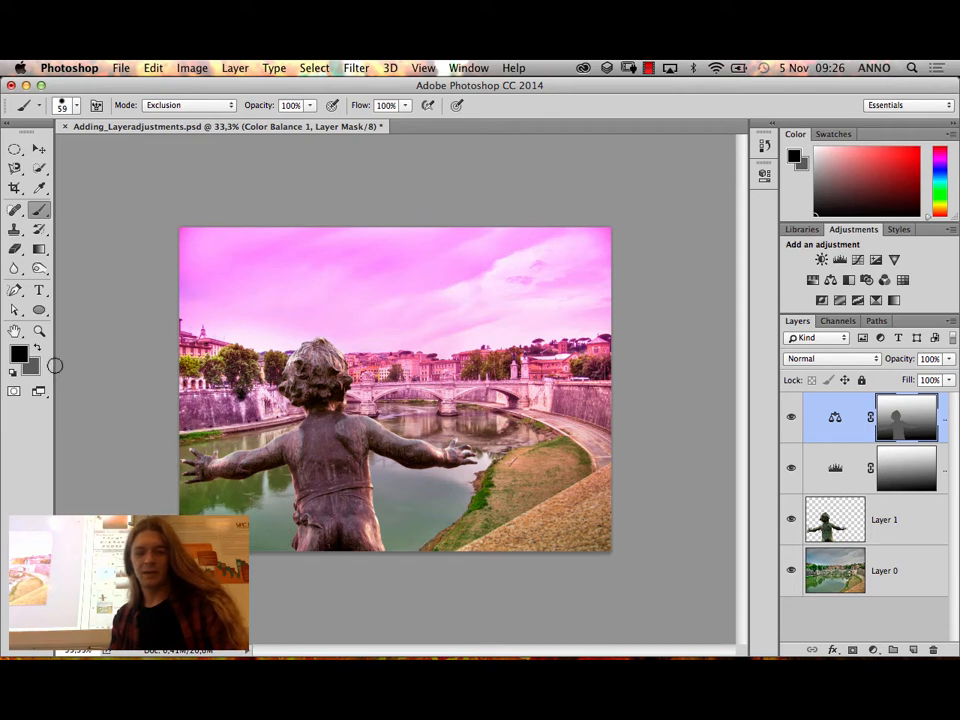
pyautogui.press('super+shift+x')
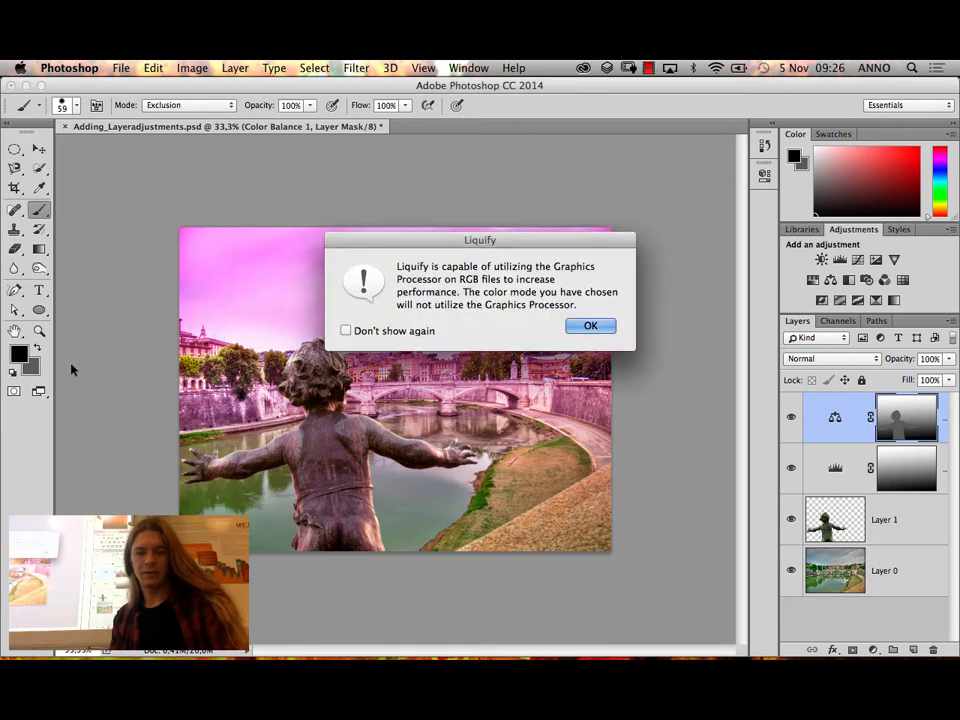
pyautogui.click(590, 327)
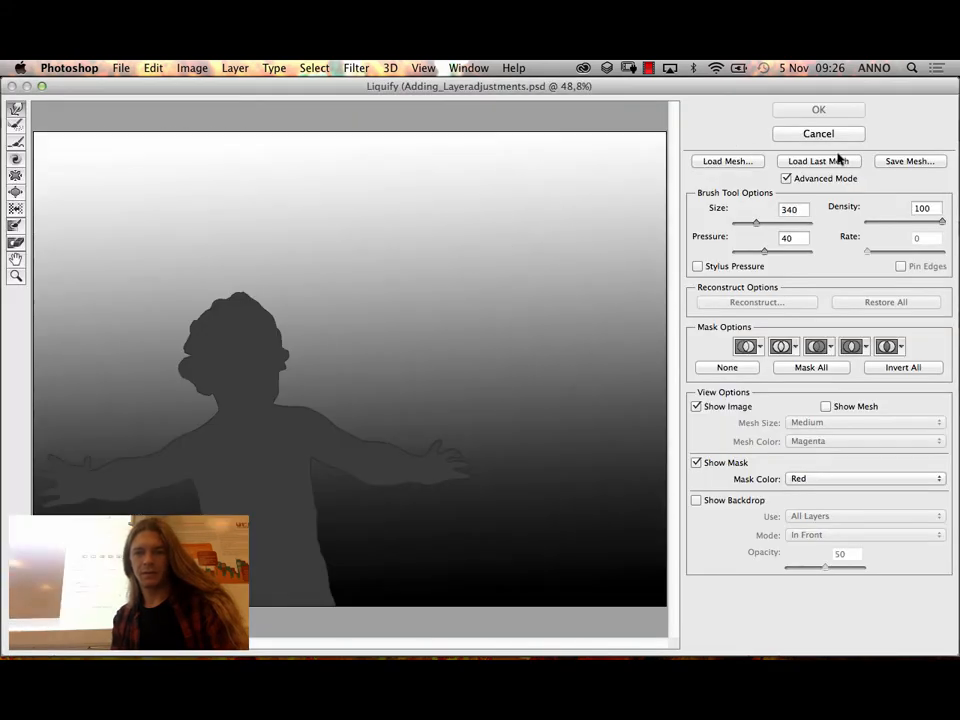
pyautogui.click(806, 133)
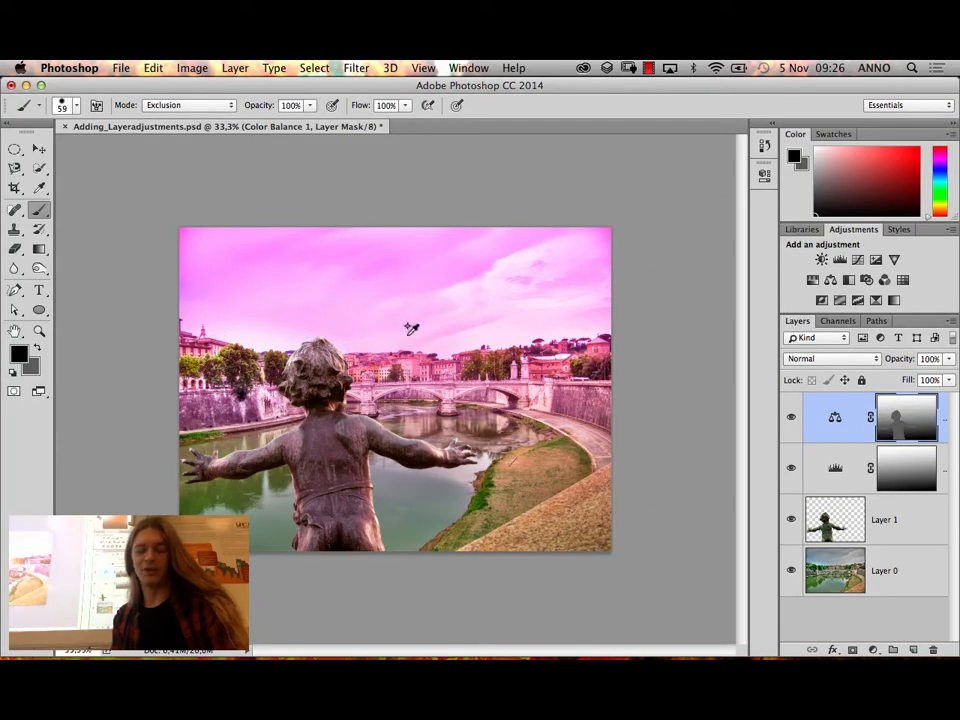
# Swap the foreground and background colours back and forth, and set the background colour to white
pyautogui.press('z')
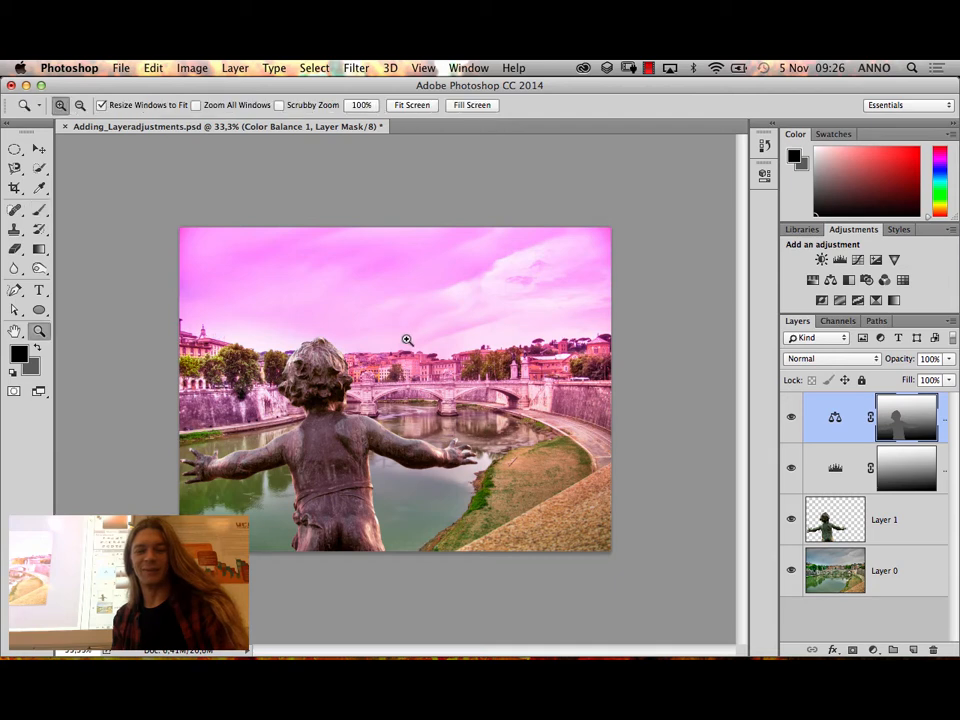
pyautogui.press('x')
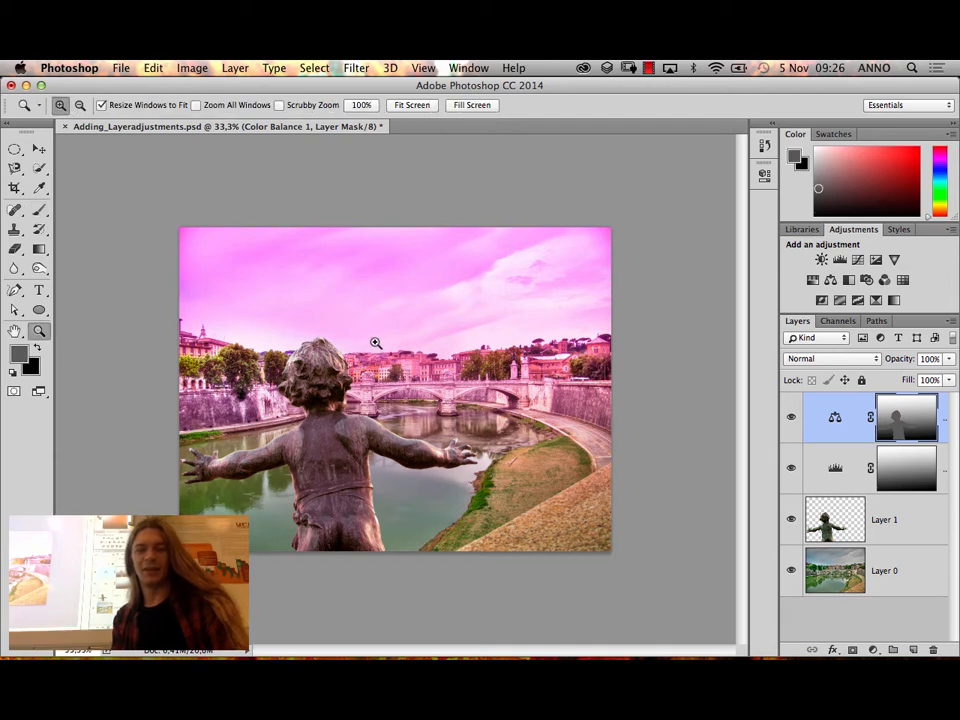
pyautogui.press('x')
pyautogui.press('x')
pyautogui.press('x')
pyautogui.press('x')
pyautogui.press('x')
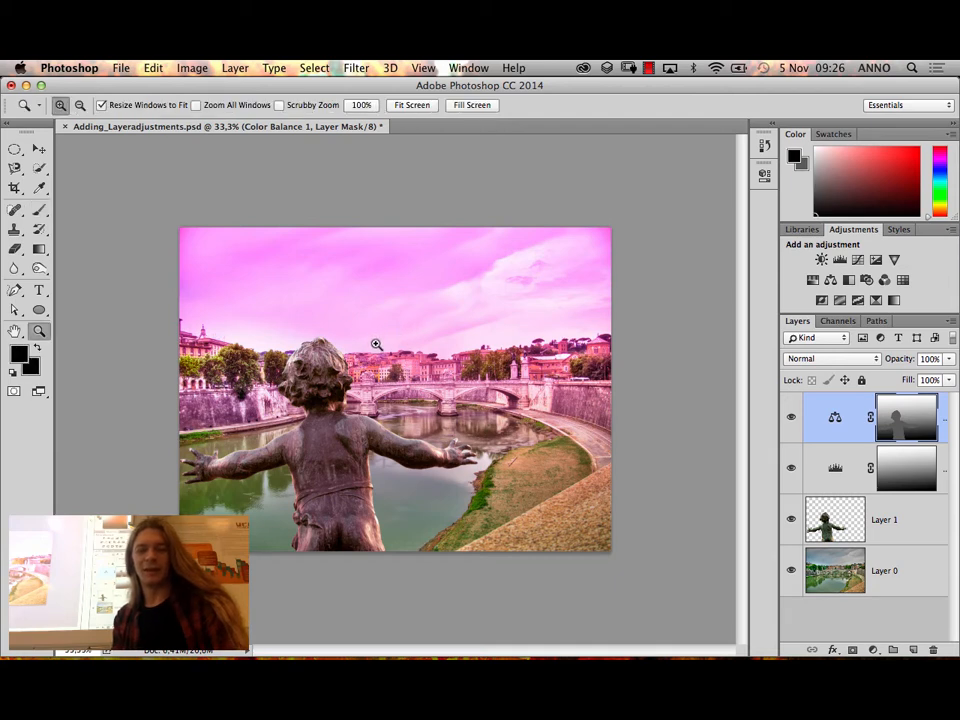
pyautogui.click(37, 368)
pyautogui.click(490, 220)
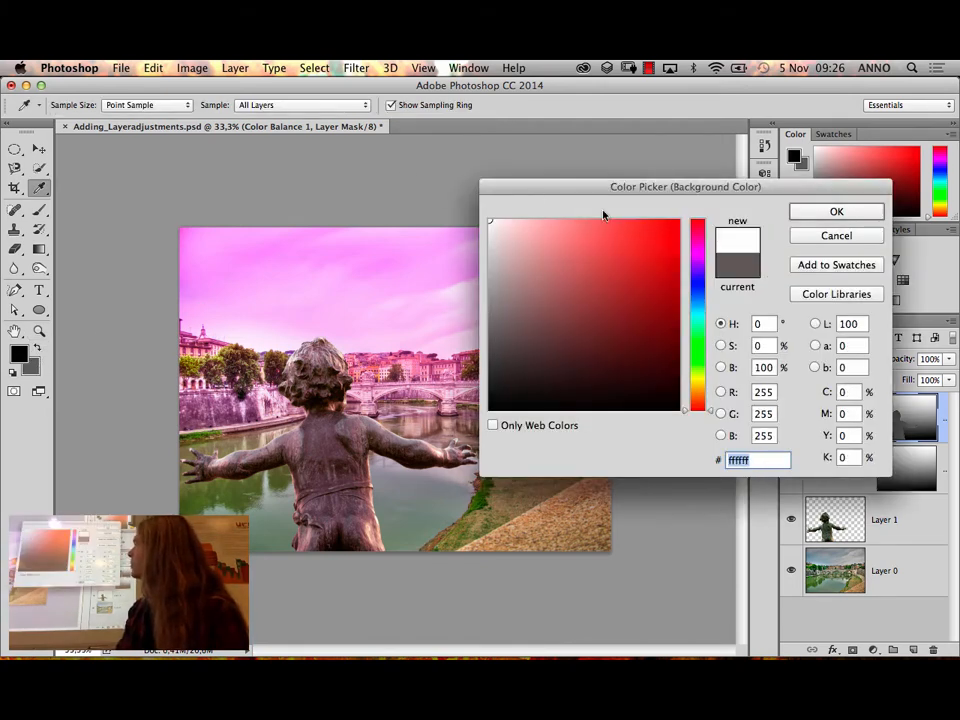
pyautogui.click(826, 211)
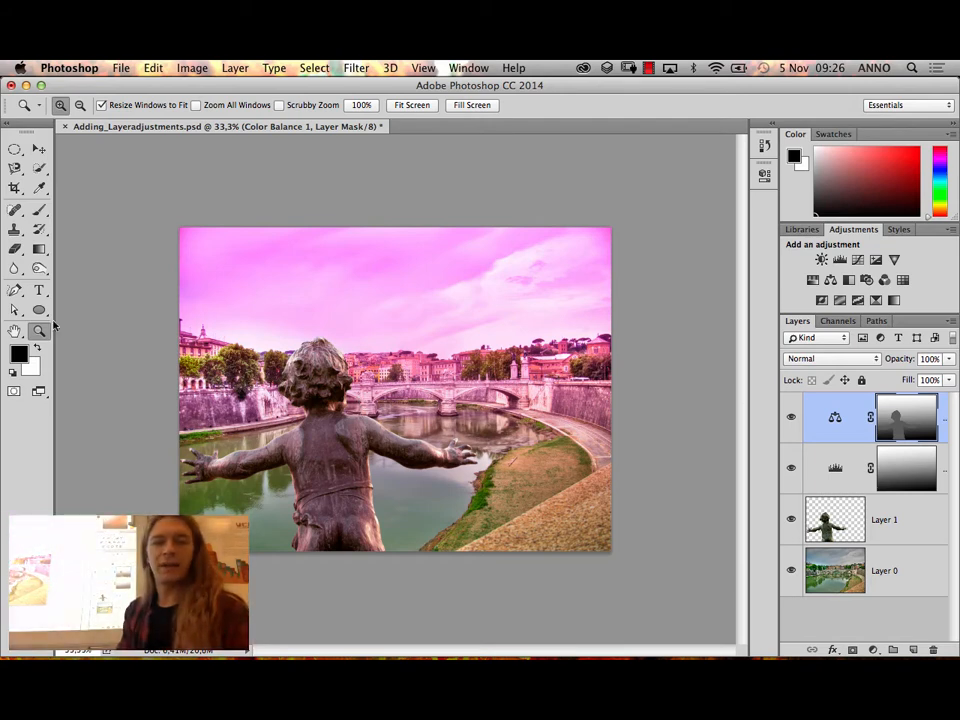
# Try brushing white over the statue's lower body on the Color Balance mask without a selection, and undo the stroke
pyautogui.moveTo(419, 549); pyautogui.dragTo(419, 549)
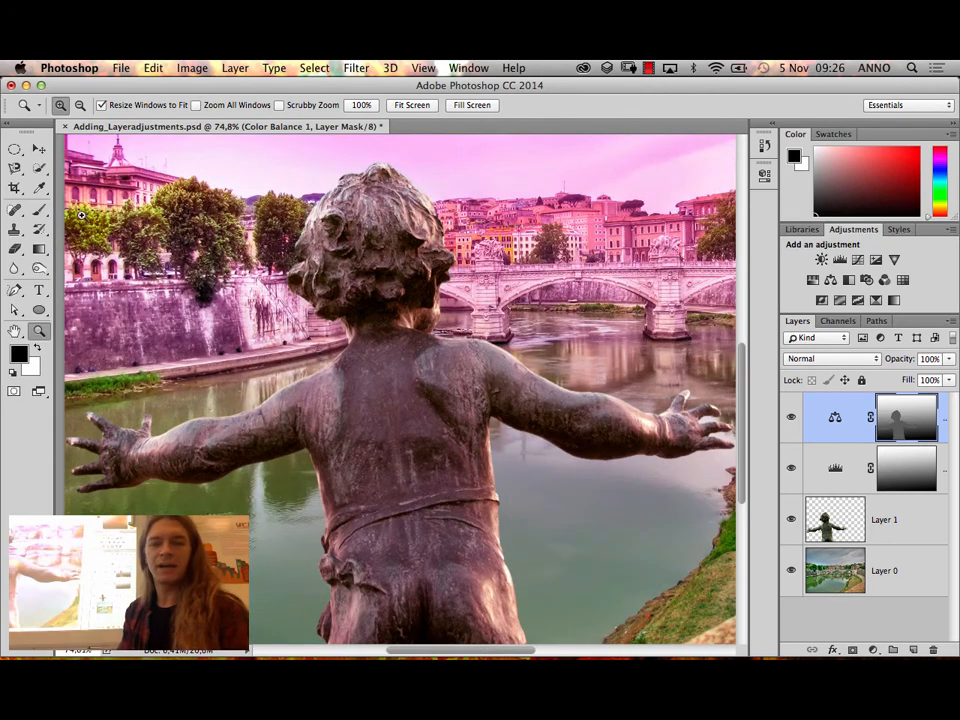
pyautogui.click(37, 348)
pyautogui.click(39, 209)
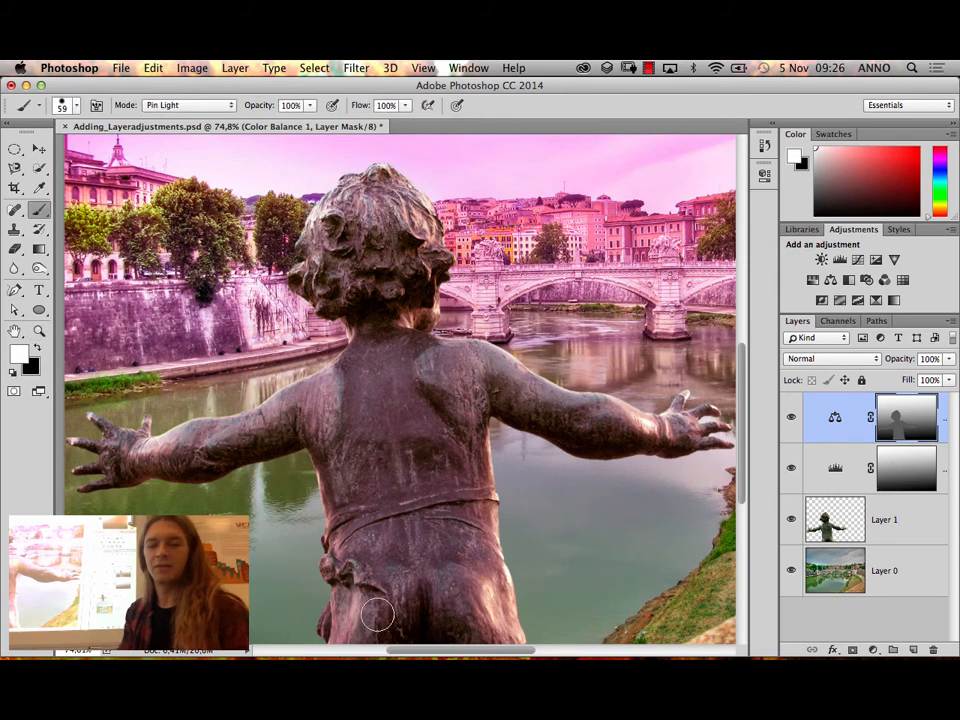
pyautogui.moveTo(378, 614)
pyautogui.mouseDown()
pyautogui.moveTo(363, 535)
pyautogui.moveTo(370, 546)
pyautogui.moveTo(319, 625)
pyautogui.moveTo(351, 629)
pyautogui.moveTo(416, 589)
pyautogui.mouseUp()
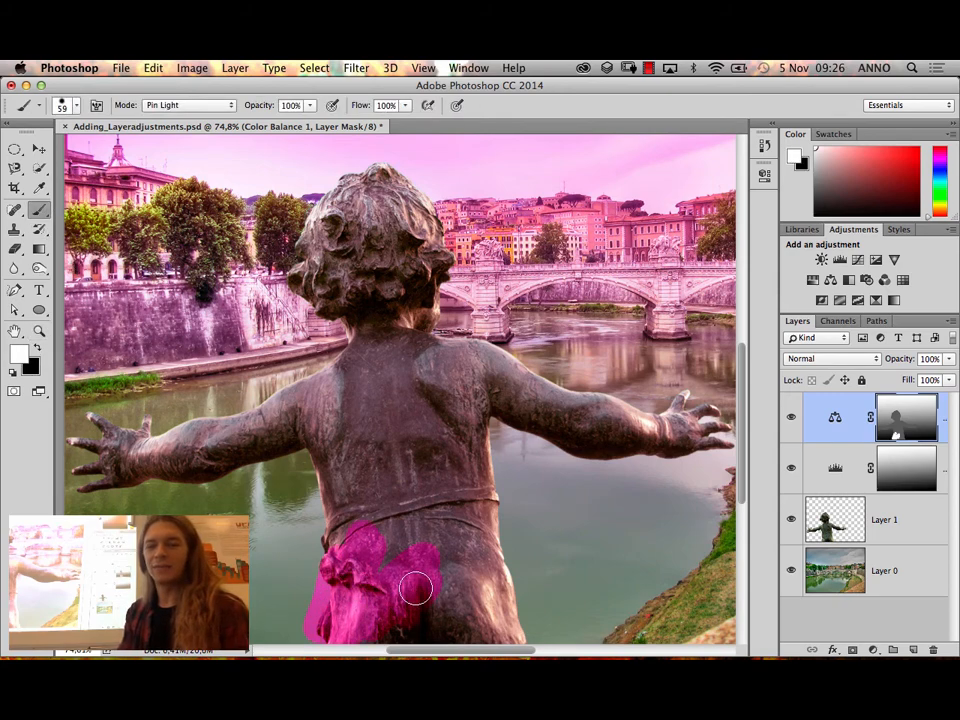
pyautogui.press('super+z')
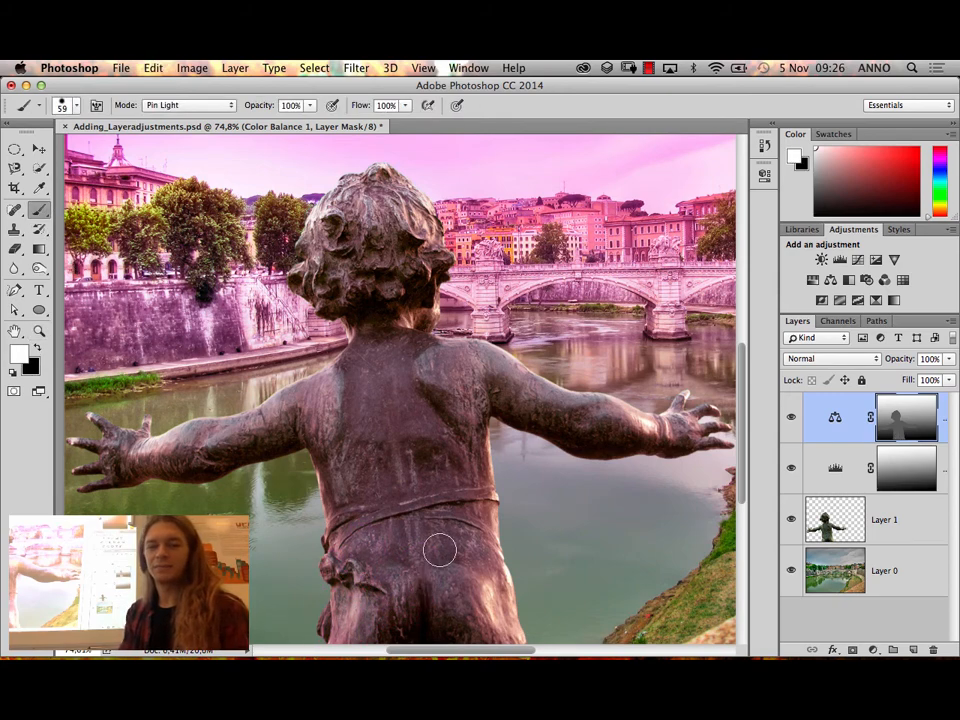
# Load the statue's outline as a selection and brush white, then black, over its lower body on the Color Balance mask
pyautogui.keyDown('super'); pyautogui.click(829, 543); pyautogui.keyUp('super')
pyautogui.moveTo(370, 490)
pyautogui.mouseDown()
pyautogui.moveTo(337, 530)
pyautogui.moveTo(381, 529)
pyautogui.moveTo(335, 610)
pyautogui.moveTo(315, 610)
pyautogui.moveTo(374, 587)
pyautogui.moveTo(370, 618)
pyautogui.moveTo(425, 620)
pyautogui.moveTo(363, 630)
pyautogui.moveTo(403, 644)
pyautogui.moveTo(515, 622)
pyautogui.moveTo(535, 635)
pyautogui.moveTo(478, 555)
pyautogui.moveTo(501, 587)
pyautogui.moveTo(444, 573)
pyautogui.moveTo(451, 584)
pyautogui.moveTo(449, 547)
pyautogui.mouseUp()
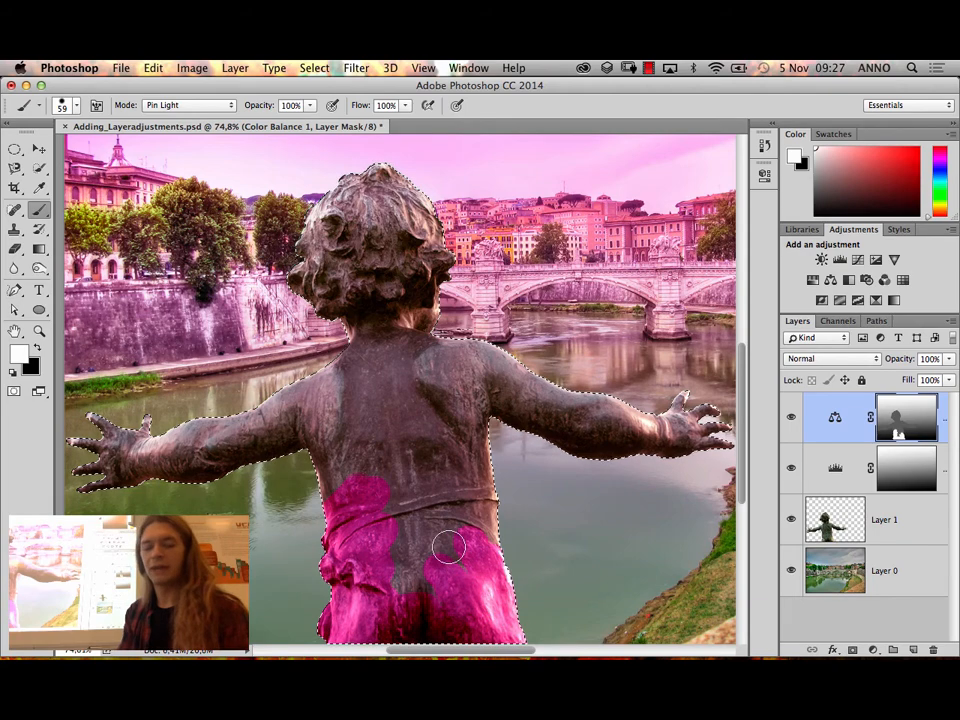
pyautogui.press('x')
pyautogui.moveTo(418, 499)
pyautogui.mouseDown()
pyautogui.moveTo(326, 512)
pyautogui.moveTo(417, 500)
pyautogui.moveTo(335, 596)
pyautogui.moveTo(386, 570)
pyautogui.moveTo(353, 628)
pyautogui.moveTo(309, 594)
pyautogui.moveTo(461, 606)
pyautogui.moveTo(501, 628)
pyautogui.moveTo(481, 553)
pyautogui.moveTo(405, 577)
pyautogui.moveTo(435, 565)
pyautogui.mouseUp()
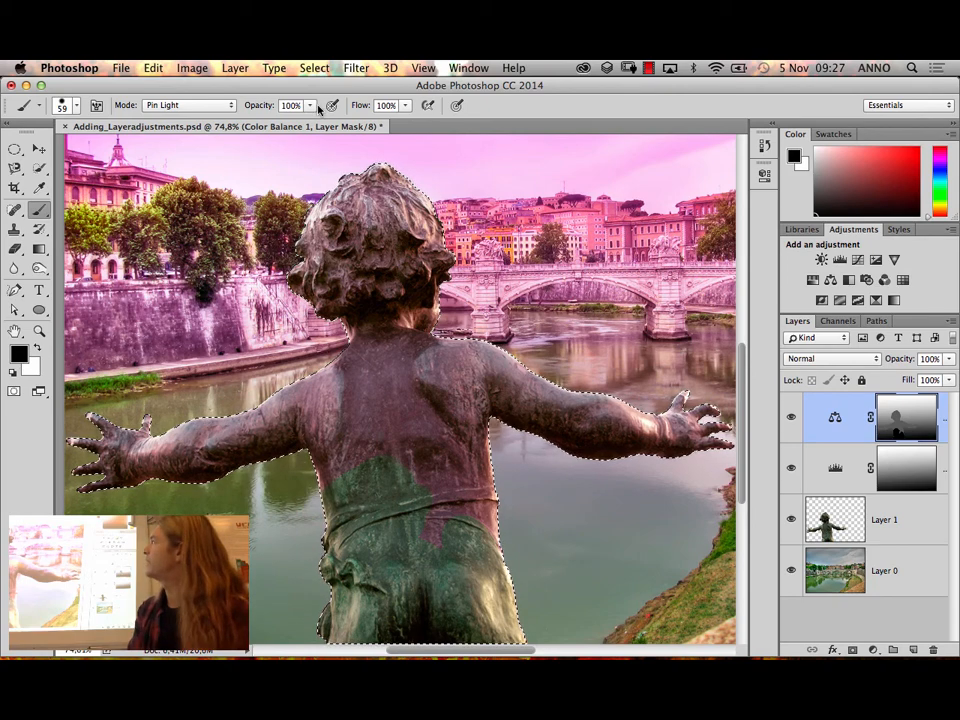
# Set the brush to Normal mode at 50% opacity and paint black over the statue's back on the mask
pyautogui.click(190, 105)
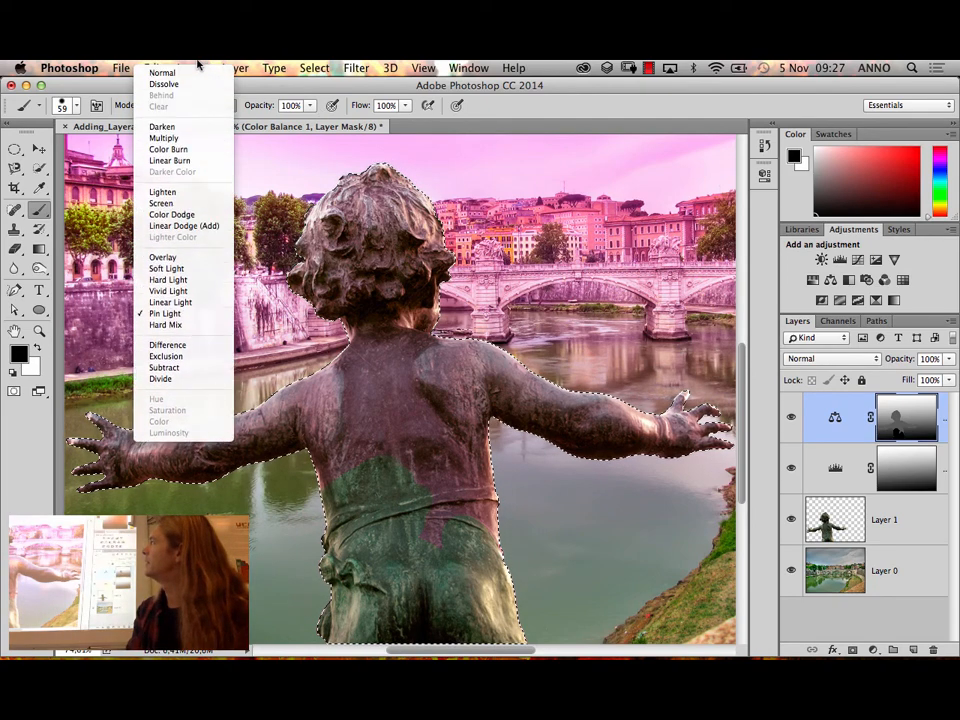
pyautogui.click(193, 75)
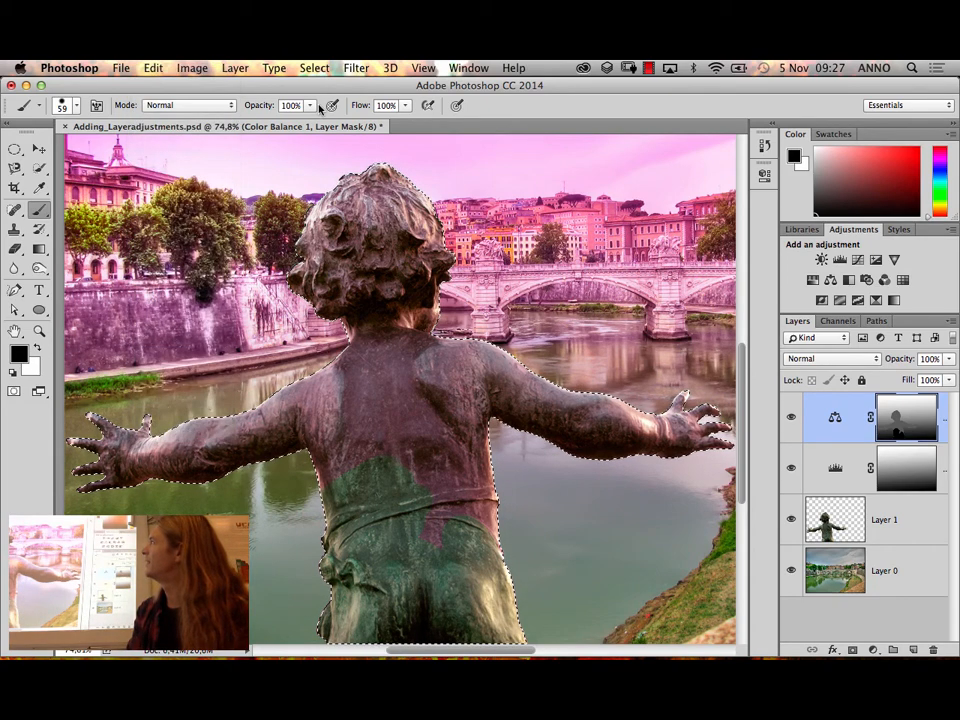
pyautogui.click(310, 105)
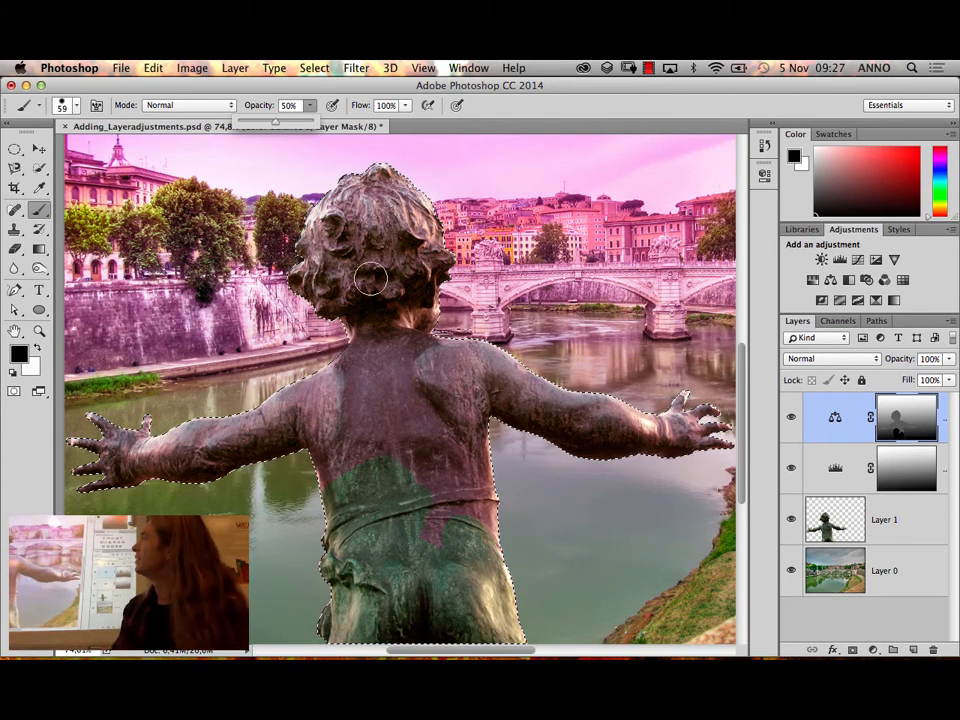
pyautogui.click(403, 437)
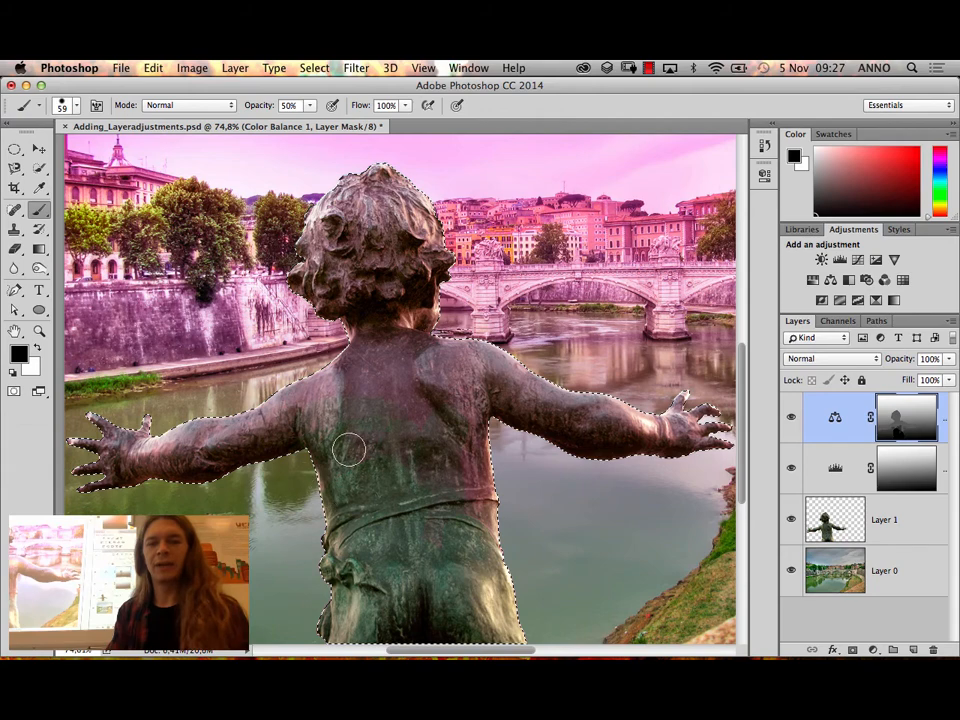
# Set the brush to 105 px with 0% hardness and paint black over the statue's head, shoulders and arms on the mask
pyautogui.rightClick(408, 465)
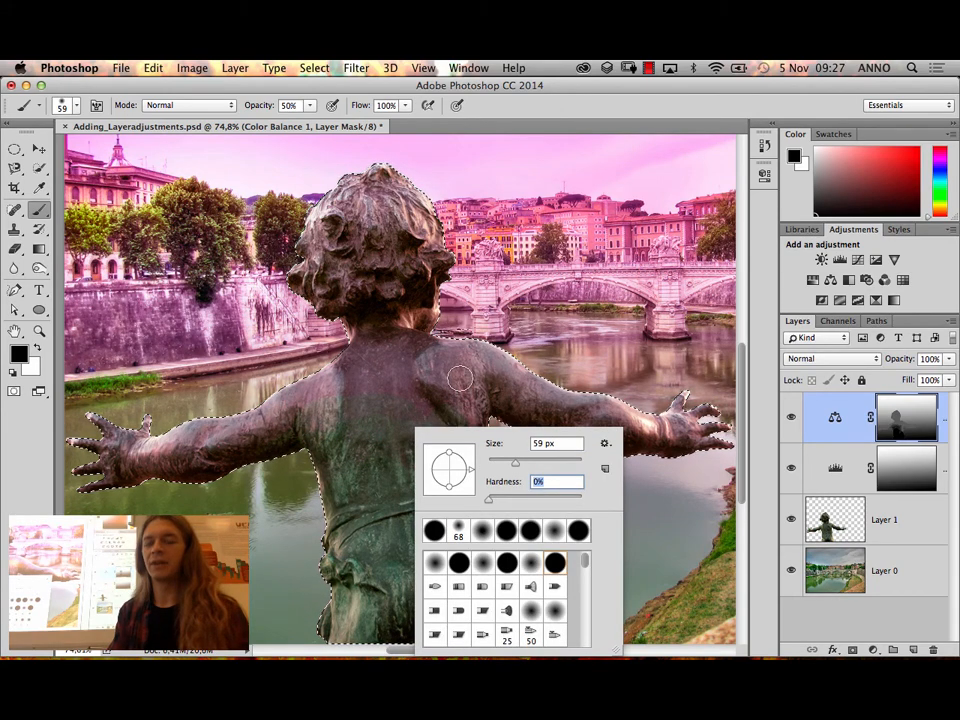
pyautogui.moveTo(522, 462); pyautogui.dragTo(536, 462)
pyautogui.press('Return')
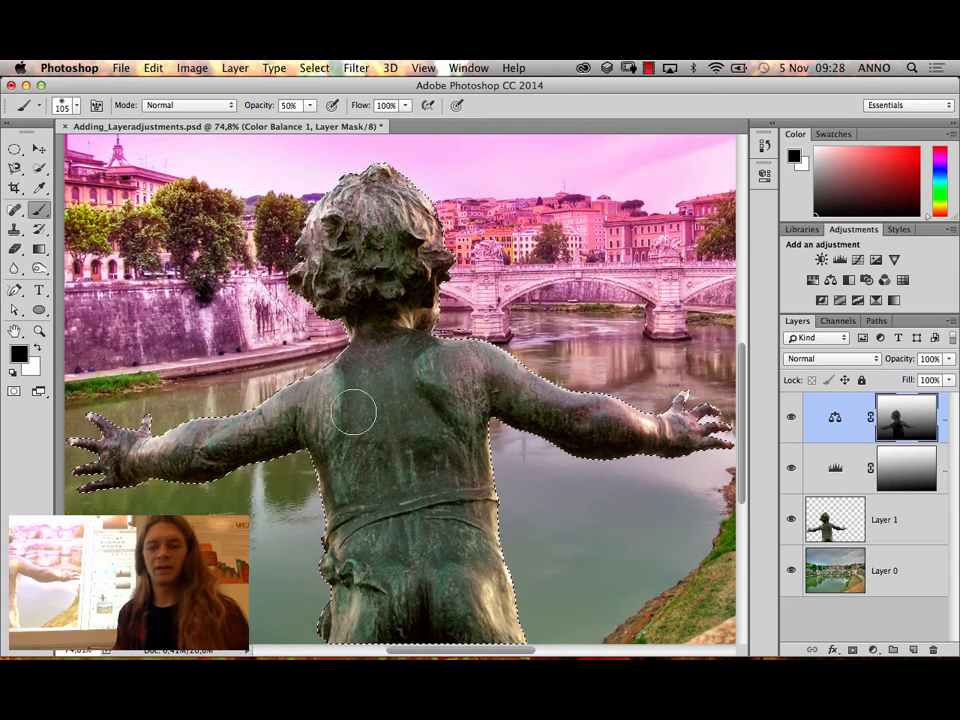
pyautogui.hscroll(5, 545, 490)
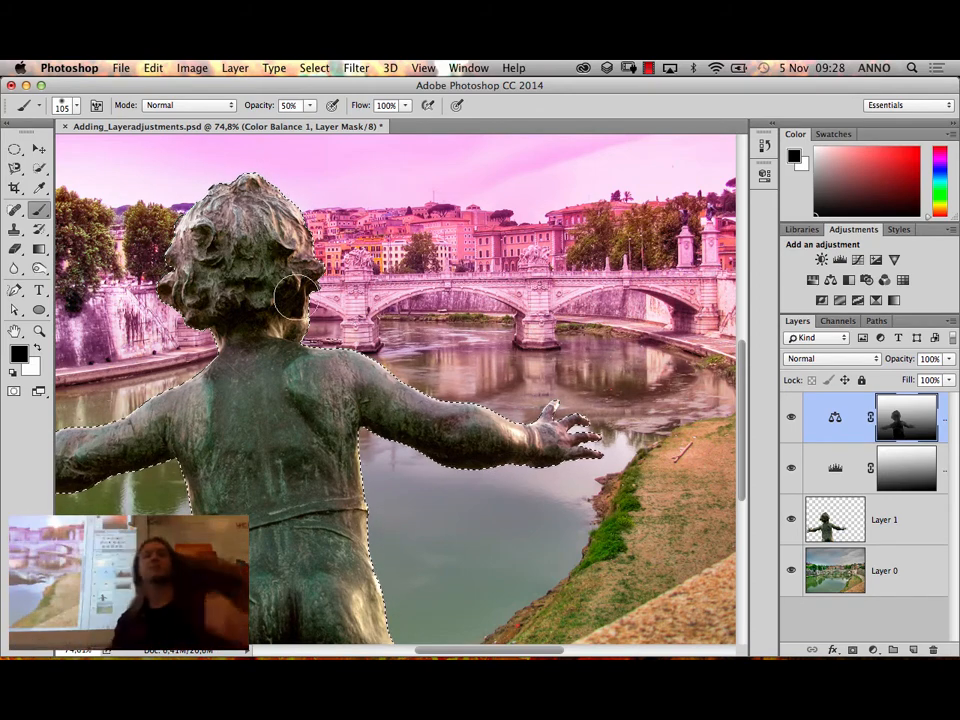
pyautogui.moveTo(323, 288); pyautogui.dragTo(392, 343)
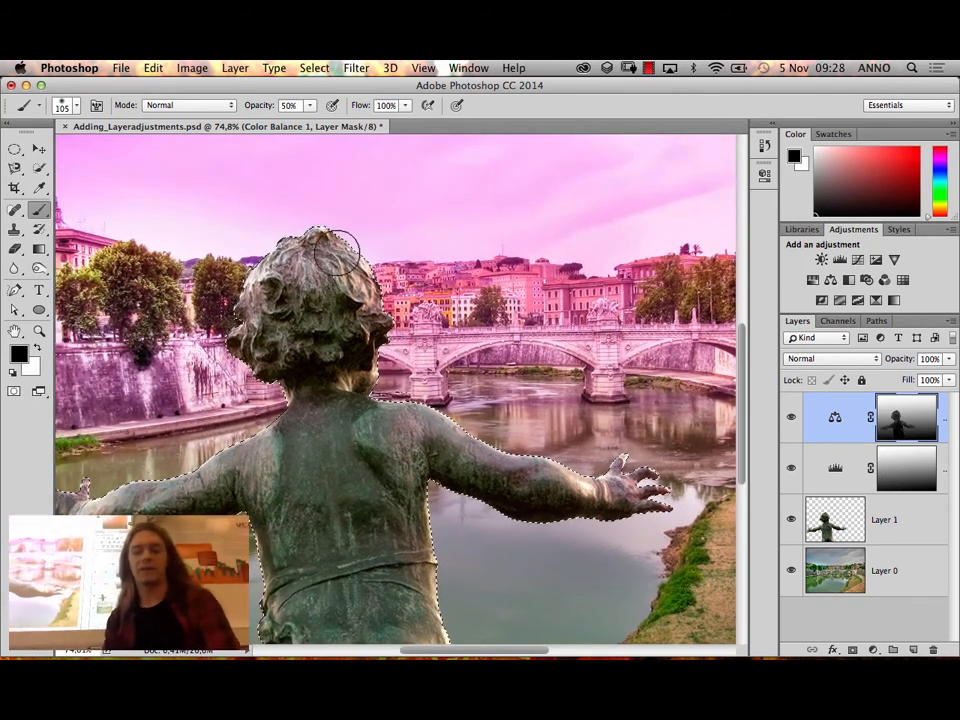
# Paint white on the Color Balance mask along the edges of the statue's head, shoulders and arms
pyautogui.press('x')
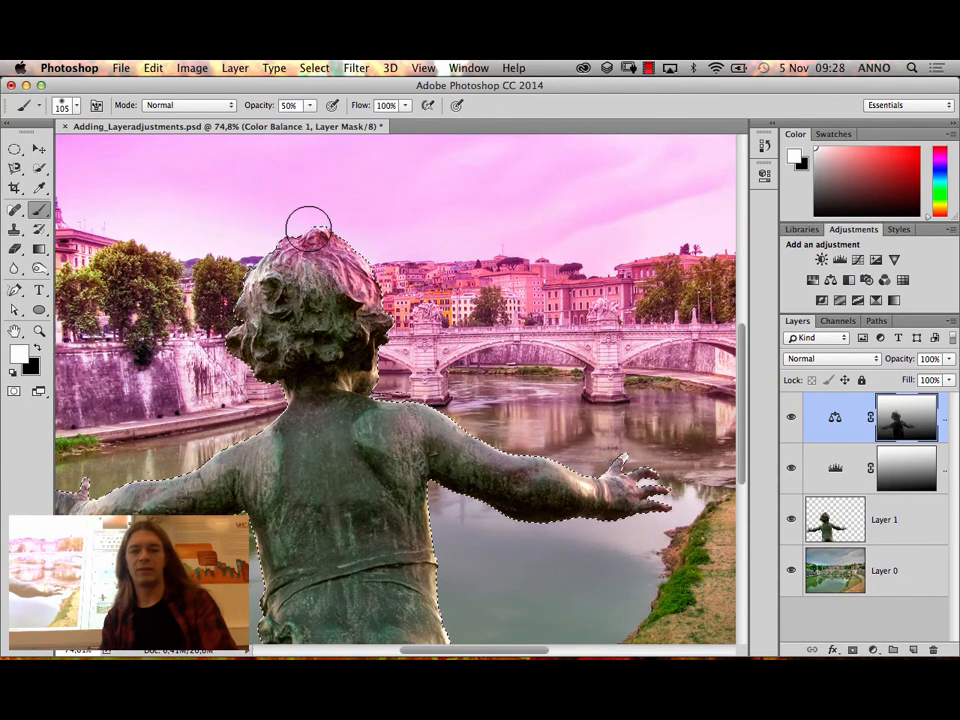
pyautogui.moveTo(308, 228)
pyautogui.mouseDown()
pyautogui.moveTo(355, 300)
pyautogui.moveTo(372, 355)
pyautogui.moveTo(420, 410)
pyautogui.moveTo(475, 432)
pyautogui.mouseUp()
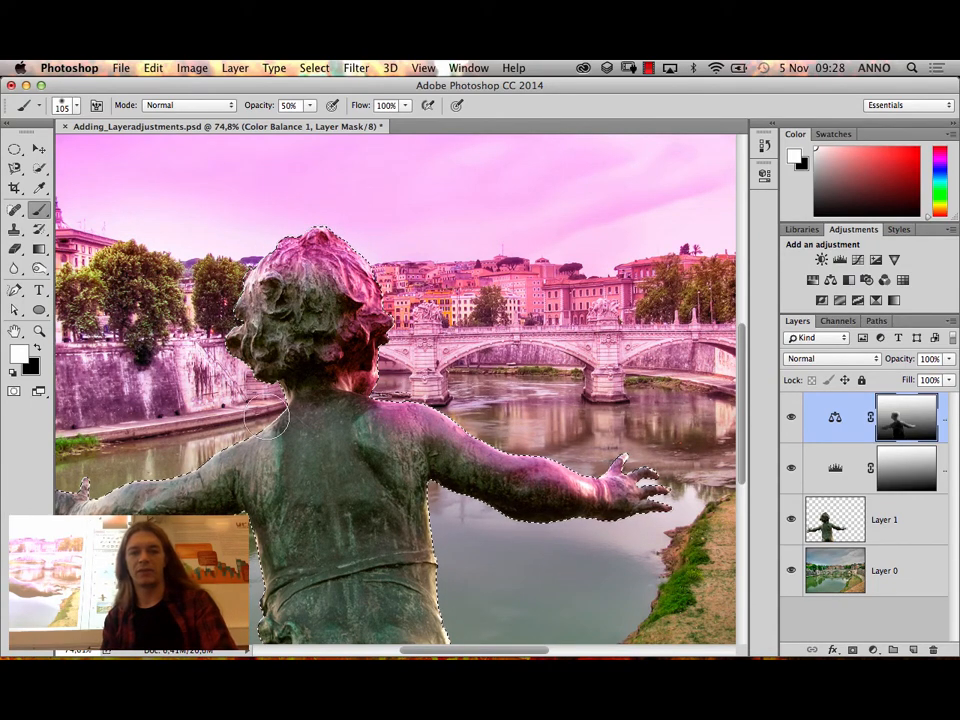
pyautogui.hscroll(-5, 300, 400)
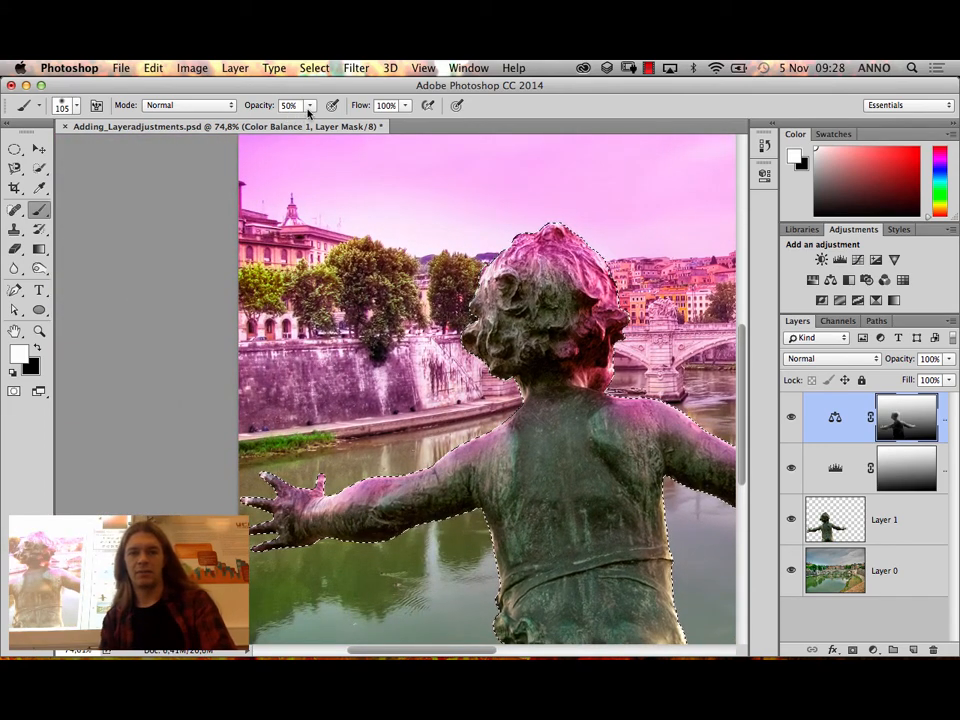
# Lower the brush opacity to 28% and paint black over the statue's head and shoulders to soften the pink tint
pyautogui.click(310, 106)
pyautogui.click(294, 124)
pyautogui.click(37, 347)
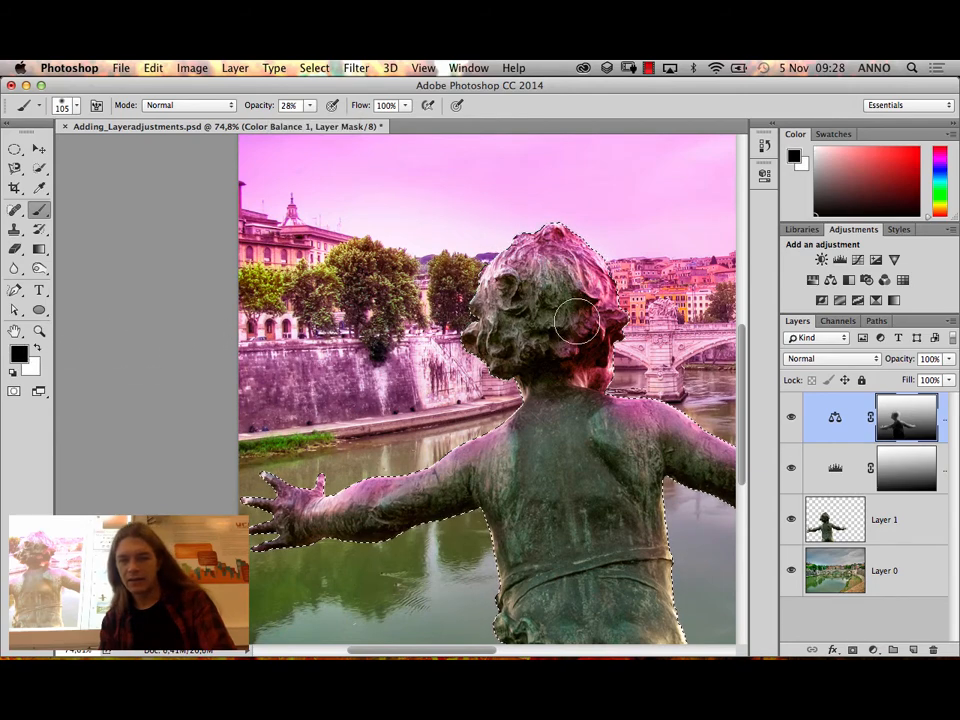
pyautogui.moveTo(621, 430); pyautogui.dragTo(451, 410)
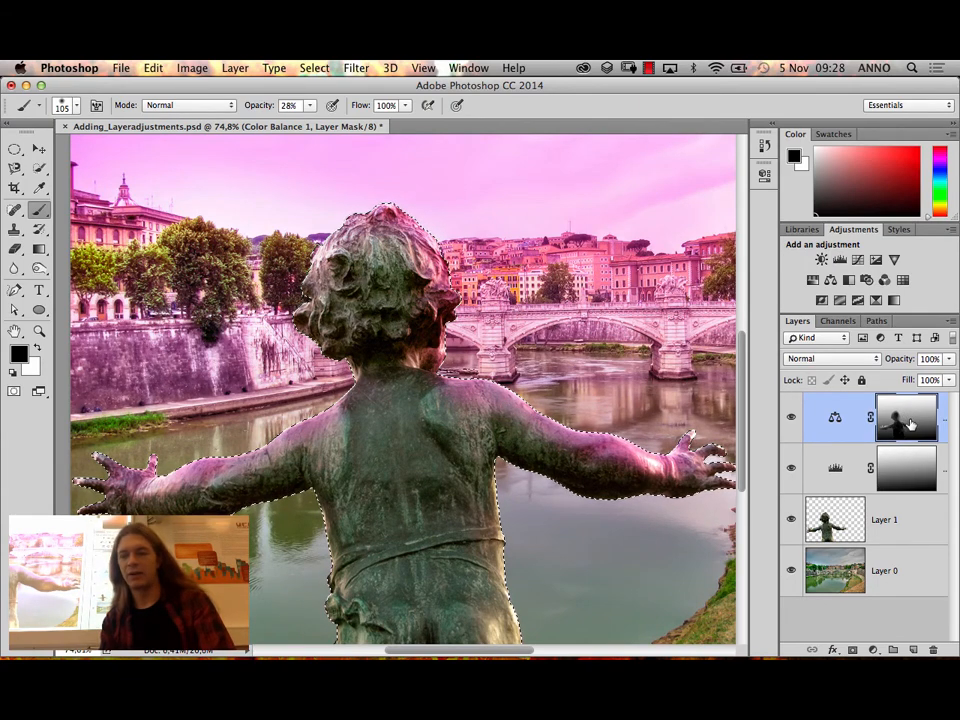
# Display the Color Balance mask alone and smooth the statue's head, arms and upper back with black
pyautogui.keyDown('alt'); pyautogui.click(910, 424); pyautogui.keyUp('alt')
pyautogui.moveTo(351, 261)
pyautogui.mouseDown()
pyautogui.moveTo(410, 267)
pyautogui.moveTo(407, 287)
pyautogui.moveTo(374, 326)
pyautogui.moveTo(398, 349)
pyautogui.moveTo(402, 378)
pyautogui.moveTo(392, 394)
pyautogui.moveTo(394, 346)
pyautogui.moveTo(447, 435)
pyautogui.moveTo(491, 425)
pyautogui.moveTo(445, 416)
pyautogui.moveTo(474, 412)
pyautogui.moveTo(561, 459)
pyautogui.moveTo(684, 482)
pyautogui.mouseUp()
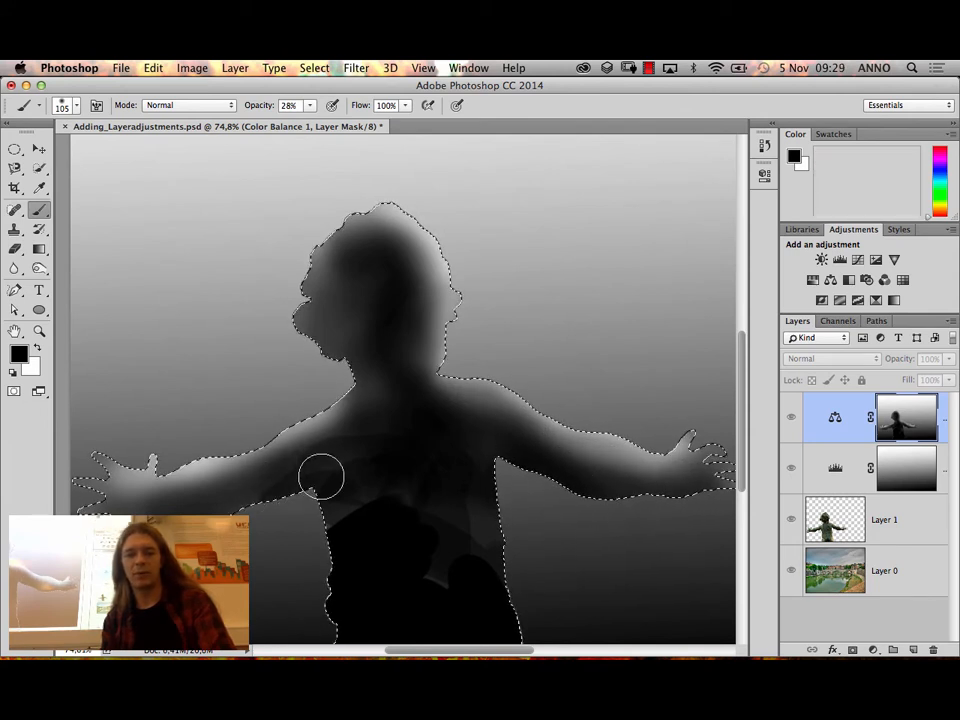
pyautogui.moveTo(283, 485)
pyautogui.mouseDown()
pyautogui.moveTo(227, 495)
pyautogui.moveTo(304, 472)
pyautogui.moveTo(336, 440)
pyautogui.moveTo(289, 471)
pyautogui.moveTo(335, 446)
pyautogui.mouseUp()
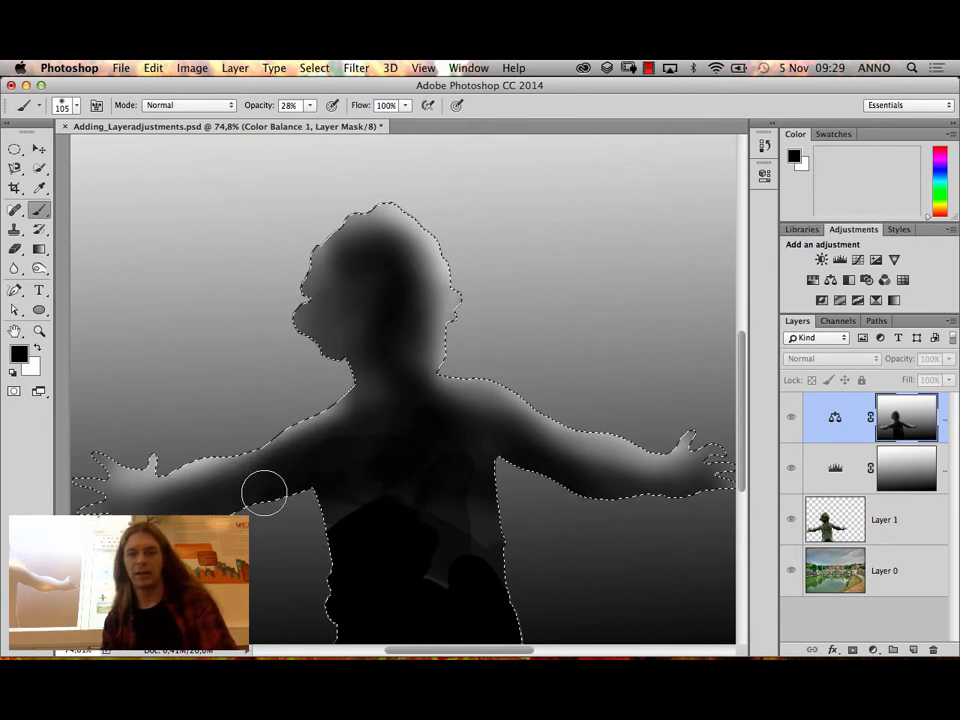
pyautogui.moveTo(264, 493)
pyautogui.mouseDown()
pyautogui.moveTo(113, 507)
pyautogui.moveTo(118, 499)
pyautogui.moveTo(95, 493)
pyautogui.moveTo(270, 487)
pyautogui.moveTo(355, 510)
pyautogui.moveTo(354, 545)
pyautogui.moveTo(443, 525)
pyautogui.moveTo(462, 544)
pyautogui.moveTo(439, 489)
pyautogui.moveTo(438, 546)
pyautogui.moveTo(354, 527)
pyautogui.mouseUp()
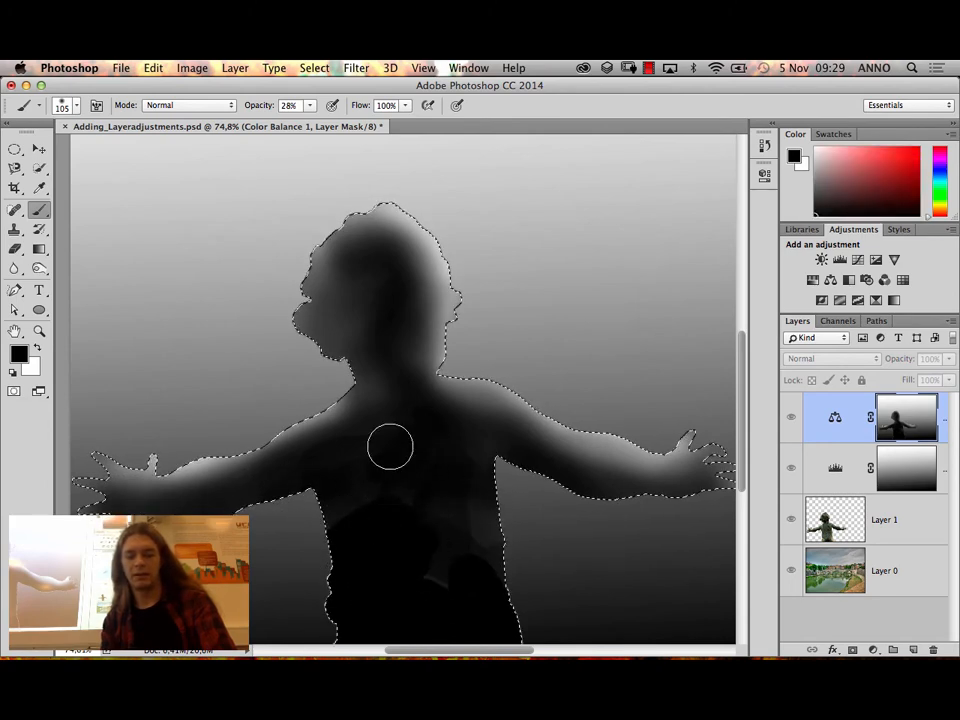
# Paint a white highlight down the right edge of the torso on the mask and blend its inner side with black
pyautogui.press('x')
pyautogui.moveTo(482, 456)
pyautogui.mouseDown()
pyautogui.moveTo(536, 628)
pyautogui.moveTo(504, 566)
pyautogui.moveTo(515, 622)
pyautogui.moveTo(473, 473)
pyautogui.moveTo(483, 576)
pyautogui.moveTo(507, 646)
pyautogui.moveTo(470, 600)
pyautogui.mouseUp()
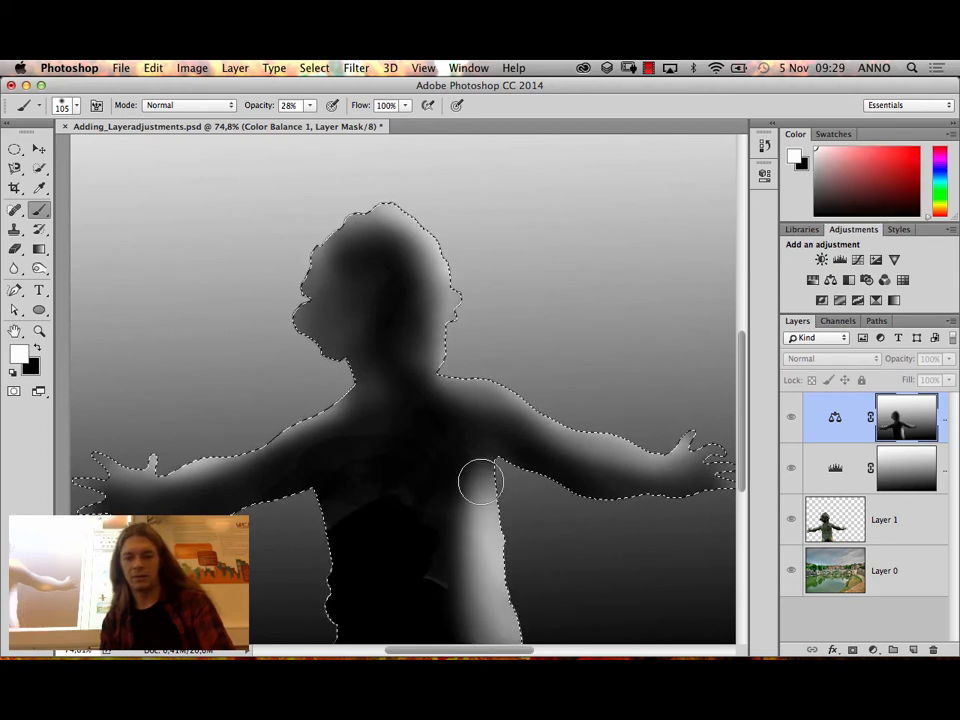
pyautogui.moveTo(480, 483); pyautogui.dragTo(489, 489)
pyautogui.press('x')
pyautogui.moveTo(429, 489)
pyautogui.mouseDown()
pyautogui.moveTo(453, 576)
pyautogui.moveTo(441, 493)
pyautogui.moveTo(470, 625)
pyautogui.moveTo(452, 560)
pyautogui.moveTo(463, 608)
pyautogui.moveTo(461, 538)
pyautogui.mouseUp()
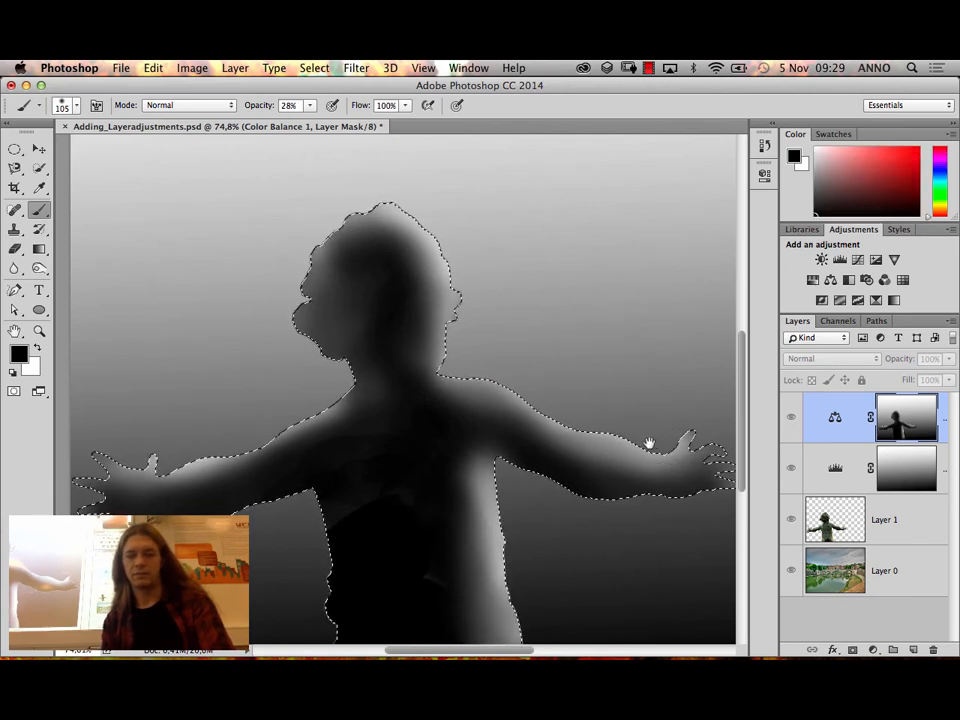
# Lighten both of the statue's hands on the Color Balance mask with white
pyautogui.moveTo(649, 443); pyautogui.dragTo(489, 450)
pyautogui.press('x')
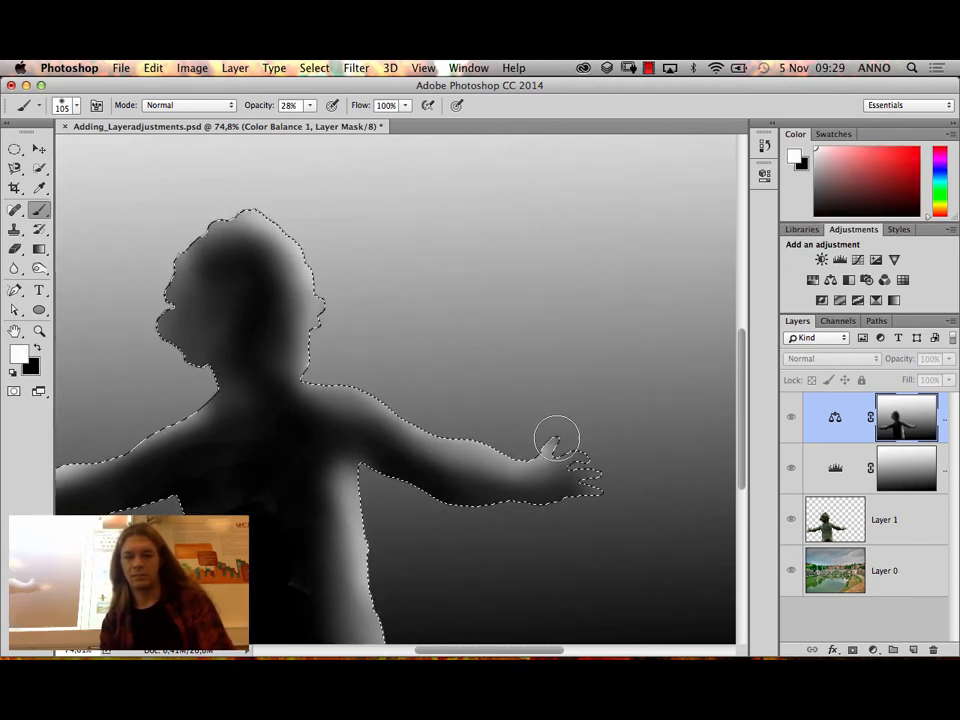
pyautogui.moveTo(556, 438); pyautogui.dragTo(574, 506)
pyautogui.moveTo(396, 462); pyautogui.dragTo(623, 459)
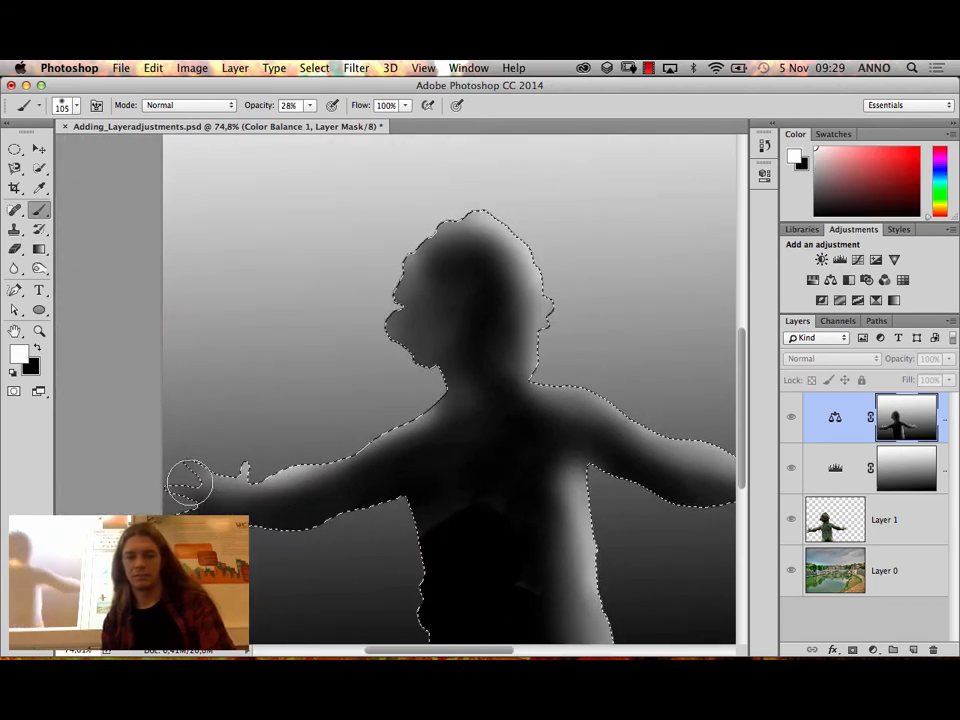
pyautogui.moveTo(190, 483); pyautogui.dragTo(182, 497)
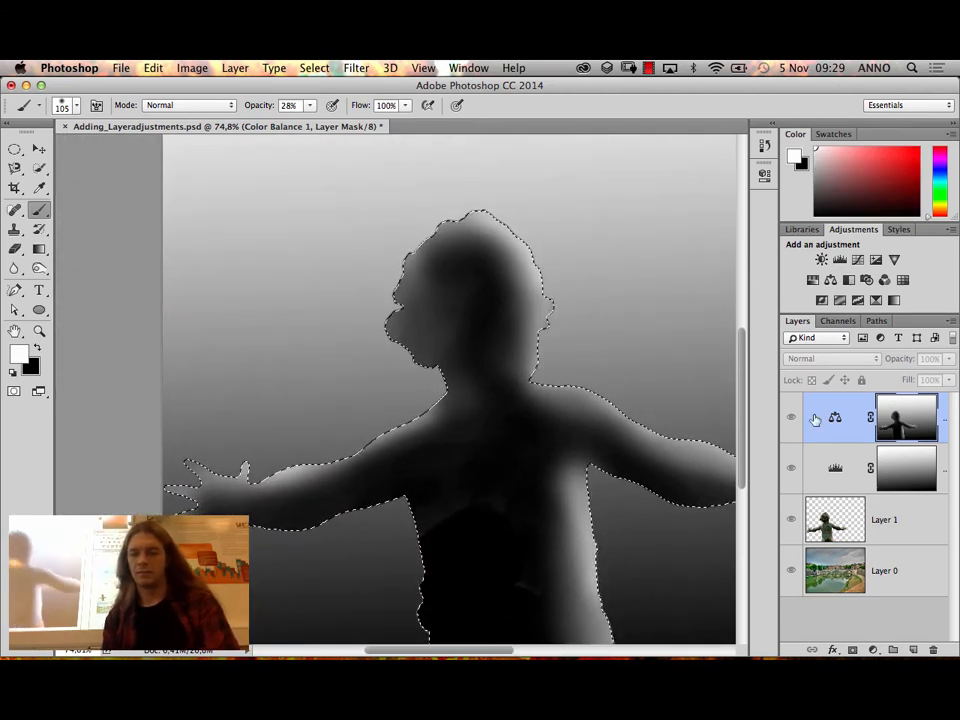
# Return from the mask-only view to the full image and tone down the tint on the torso's edge with black
pyautogui.keyDown('alt'); pyautogui.click(902, 426); pyautogui.keyUp('alt')
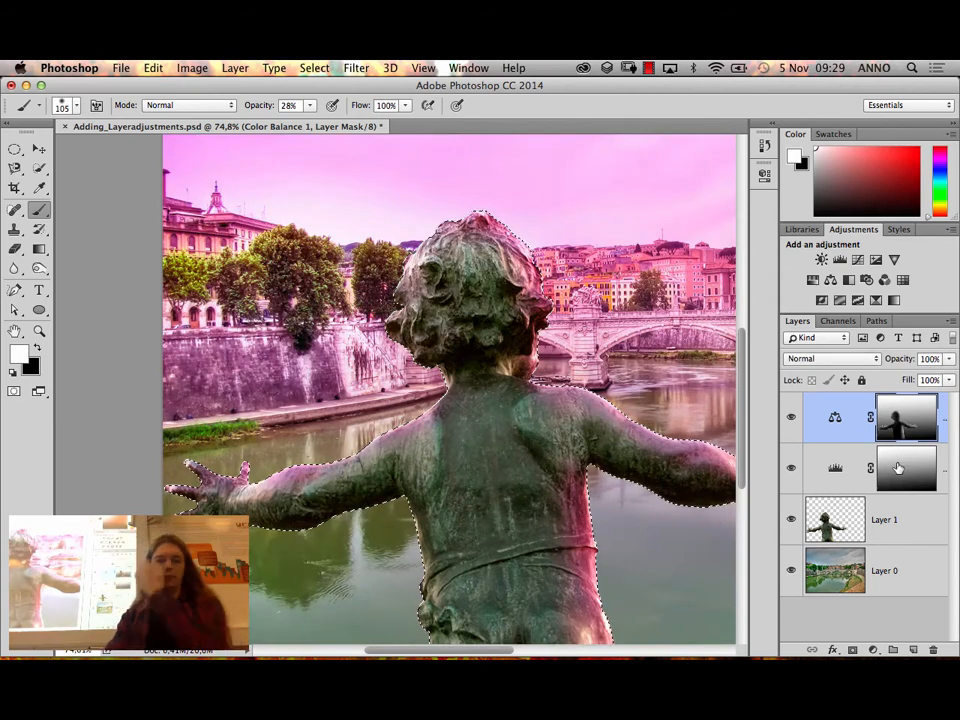
pyautogui.press('super+minus')
pyautogui.press('super+minus')
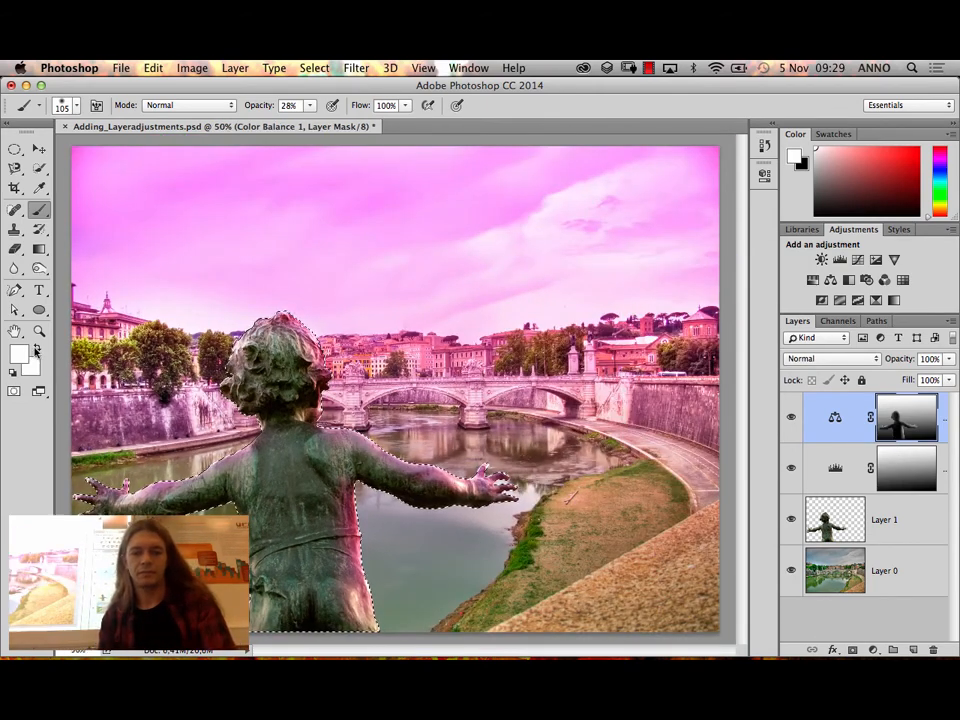
pyautogui.click(35, 348)
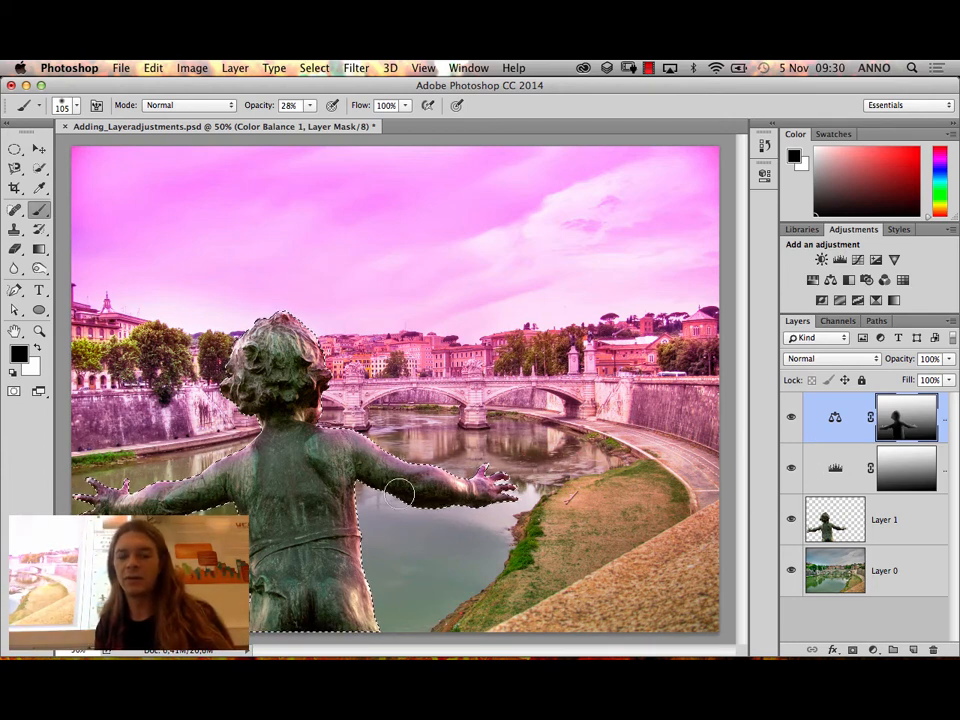
# Deselect the statue outline and add a Black & White adjustment layer directly above Layer 1
pyautogui.click(863, 540)
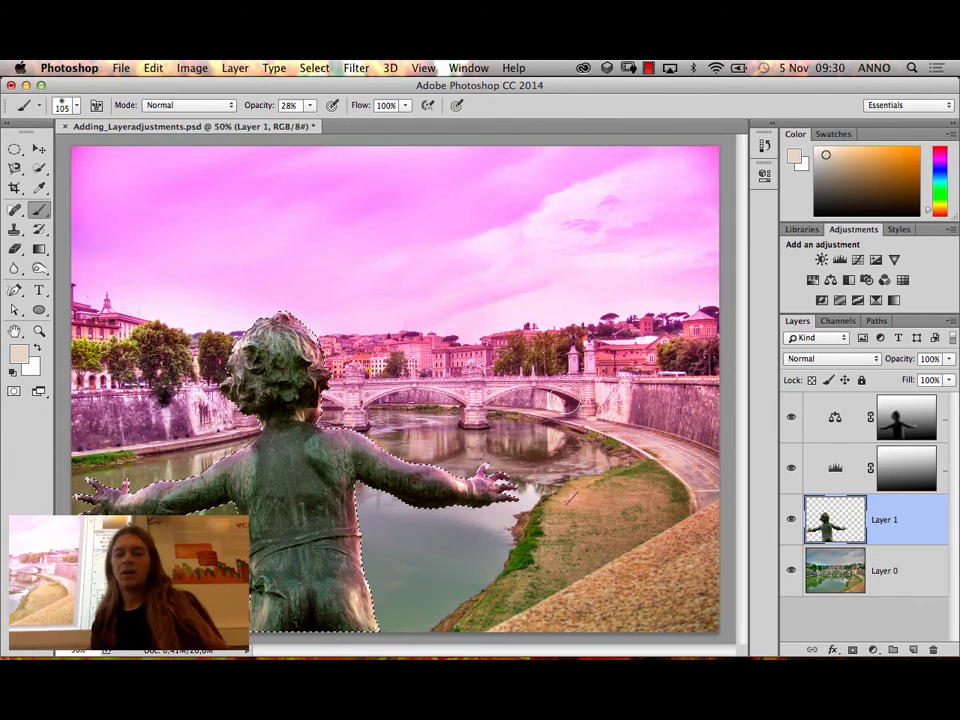
pyautogui.press('super+d')
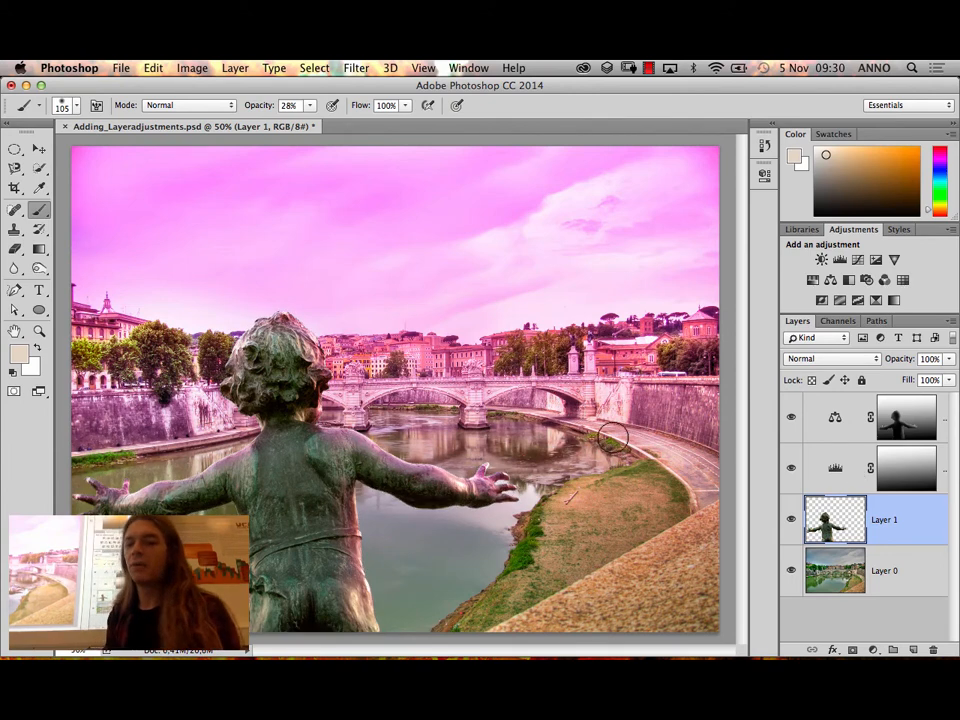
pyautogui.click(884, 569)
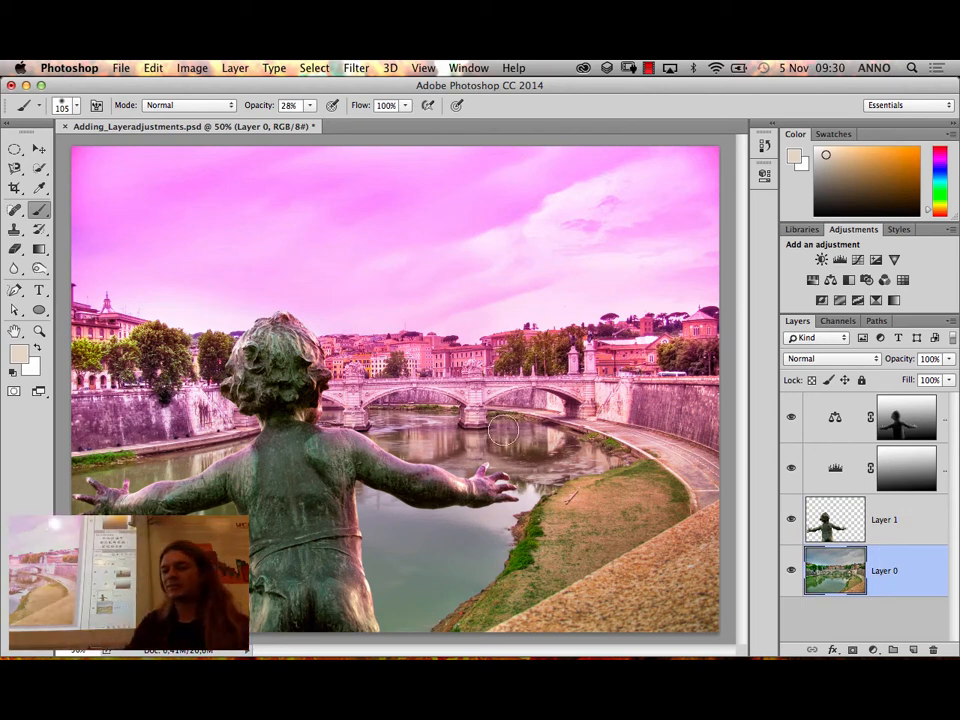
pyautogui.click(886, 519)
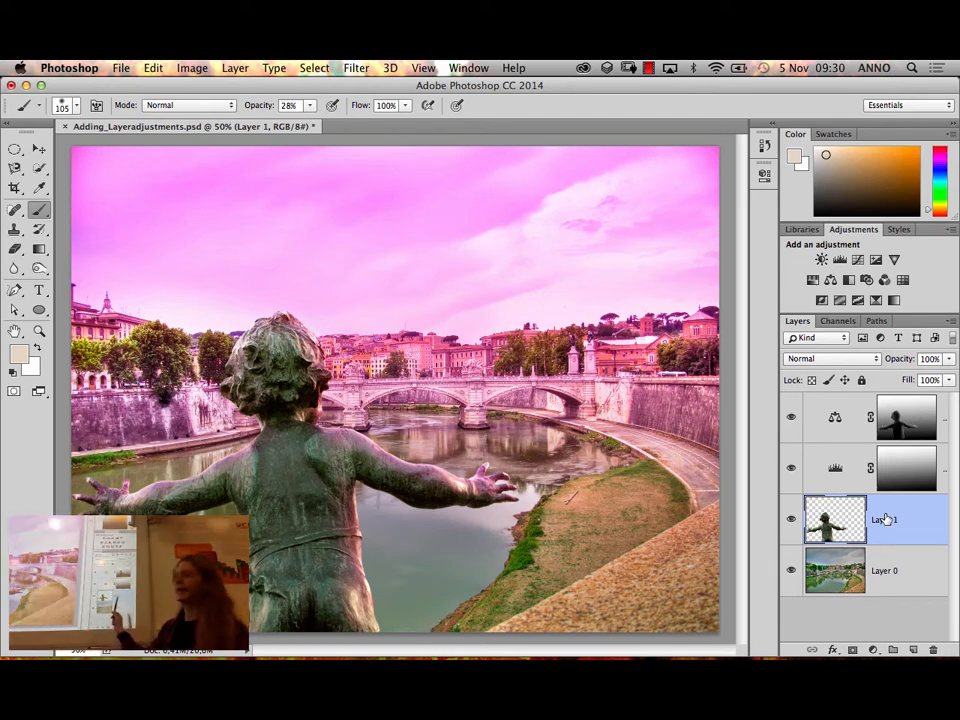
pyautogui.click(848, 281)
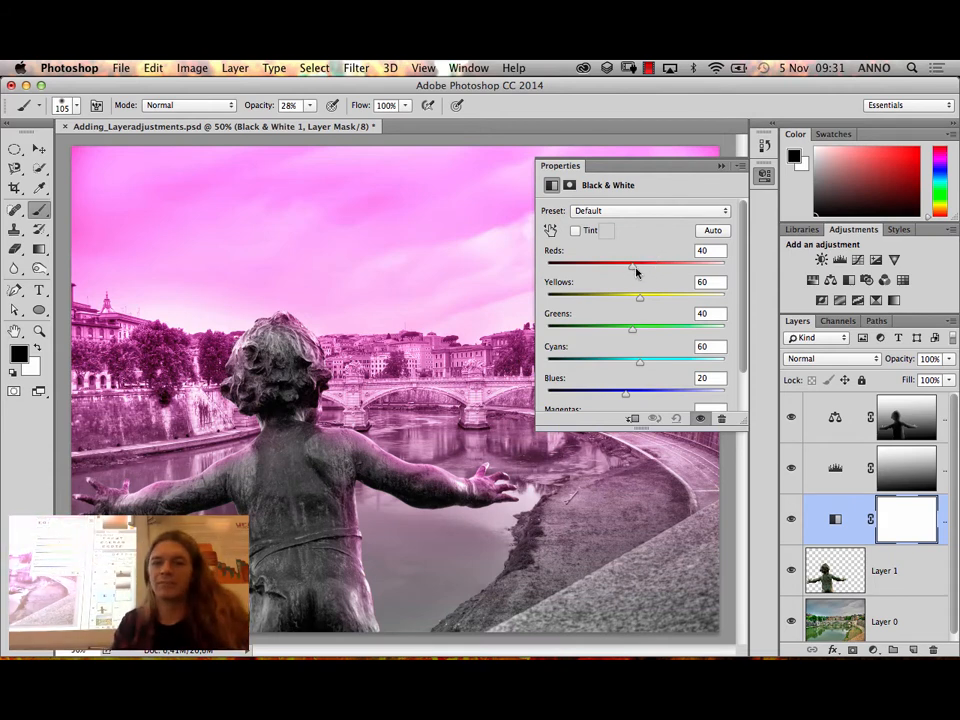
pyautogui.click(720, 168)
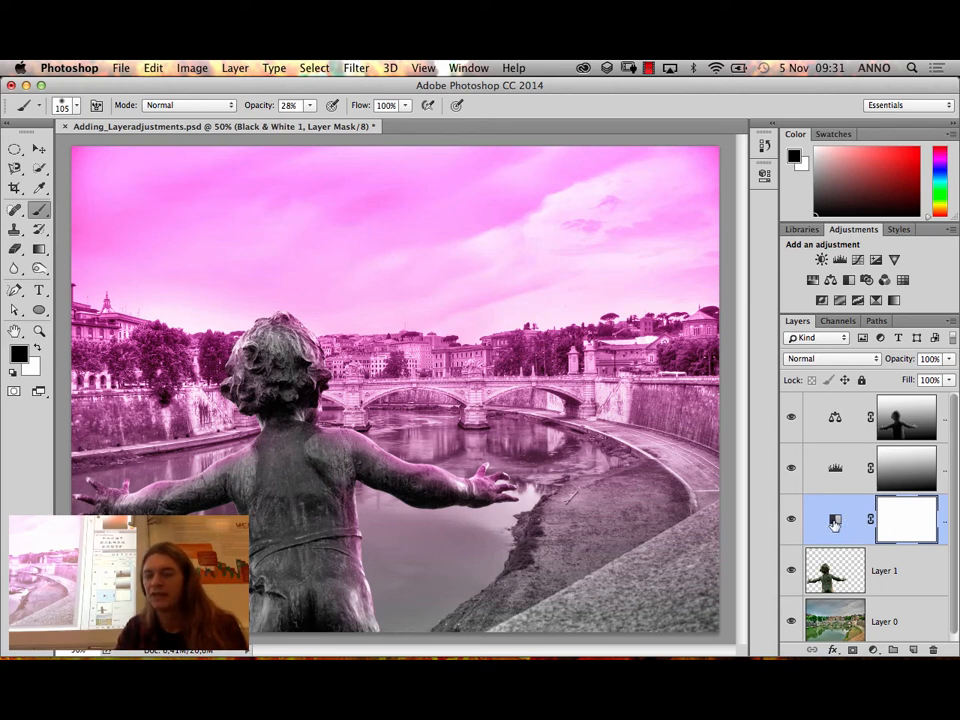
# Move the Black & White adjustment layer below Layer 1 and invert its mask to black
pyautogui.moveTo(830, 518); pyautogui.dragTo(832, 567)
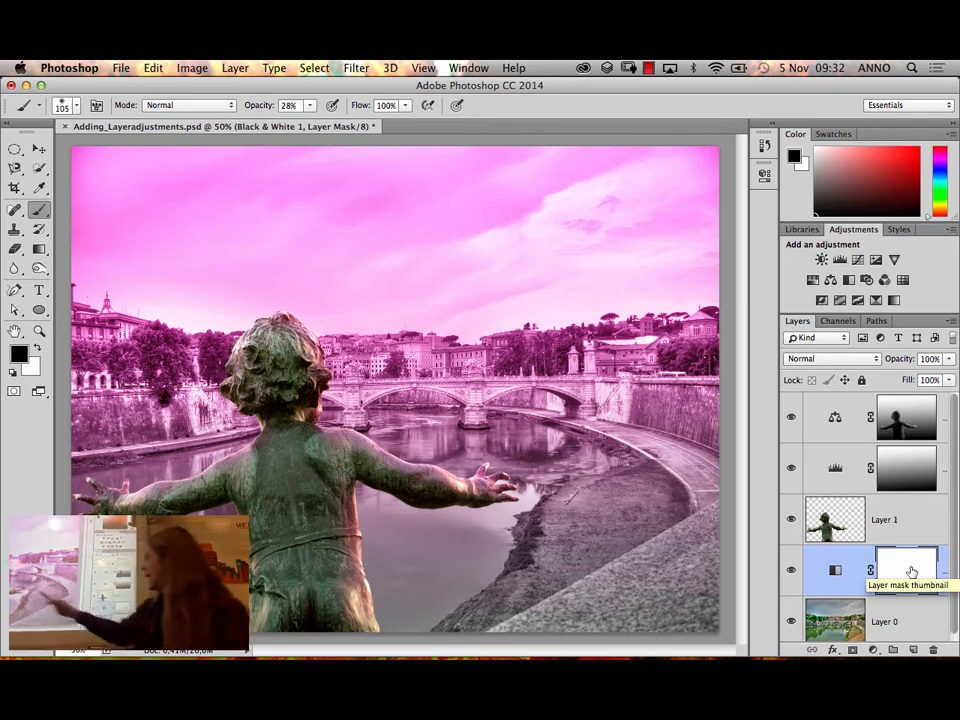
pyautogui.click(911, 572)
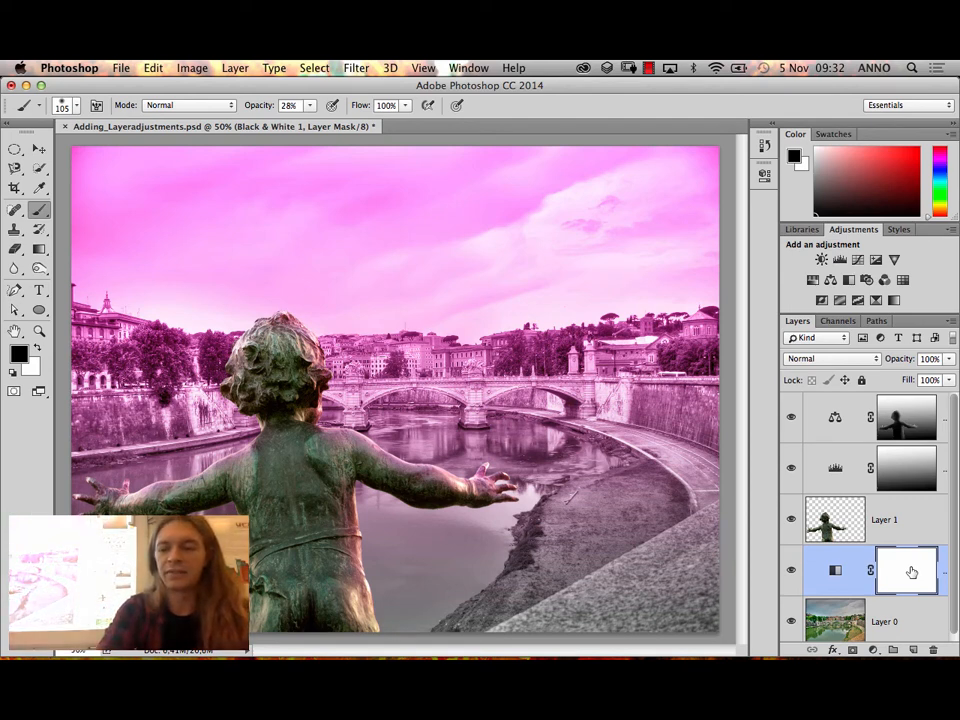
pyautogui.press('super+i')
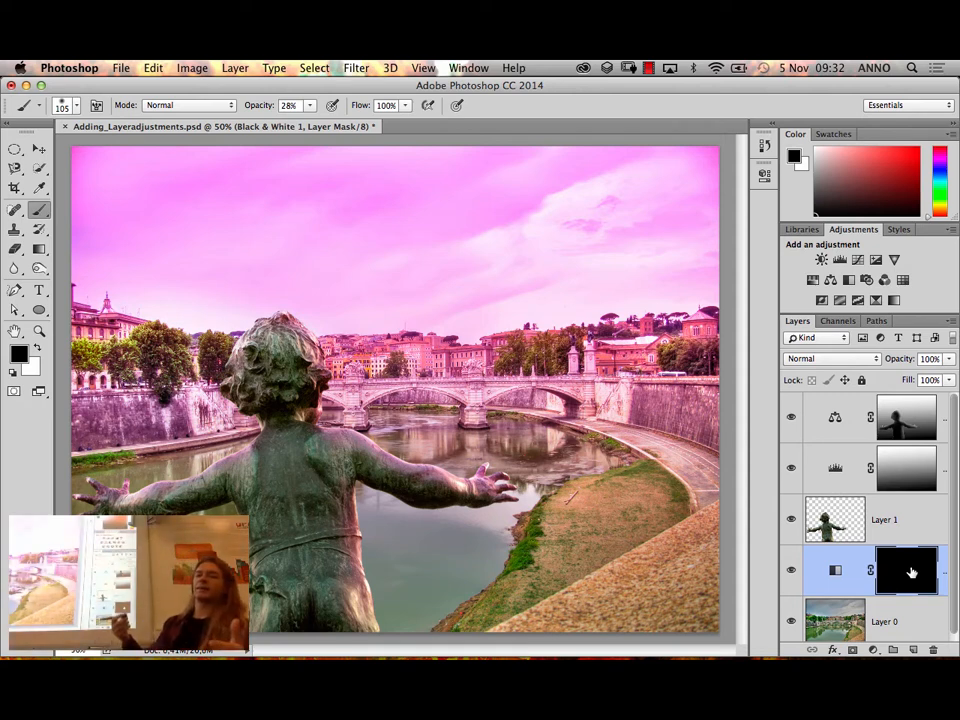
pyautogui.click(37, 348)
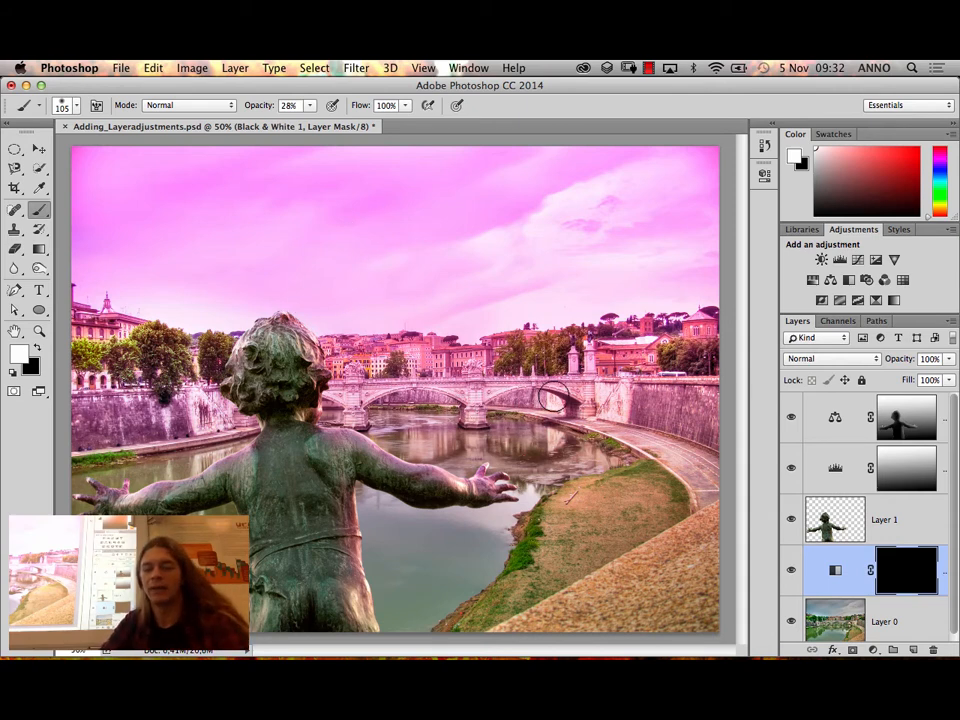
pyautogui.click(38, 348)
pyautogui.click(27, 355)
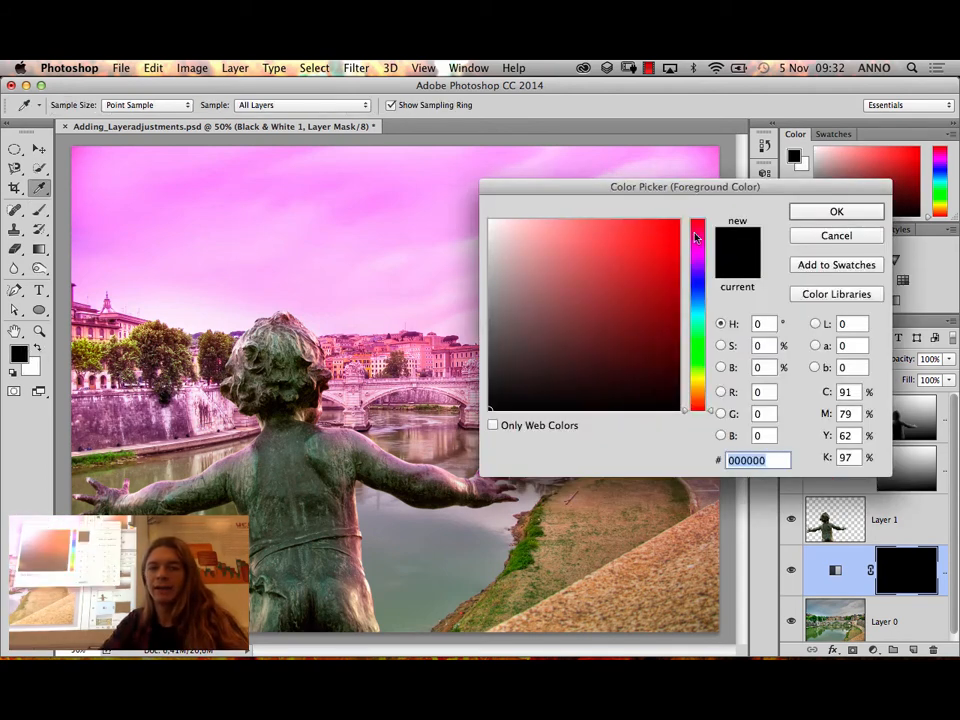
pyautogui.click(830, 235)
# Paint white with a 201 px brush on the Black & White mask over the buildings, river wall and bank on the image's right side
pyautogui.press('x')
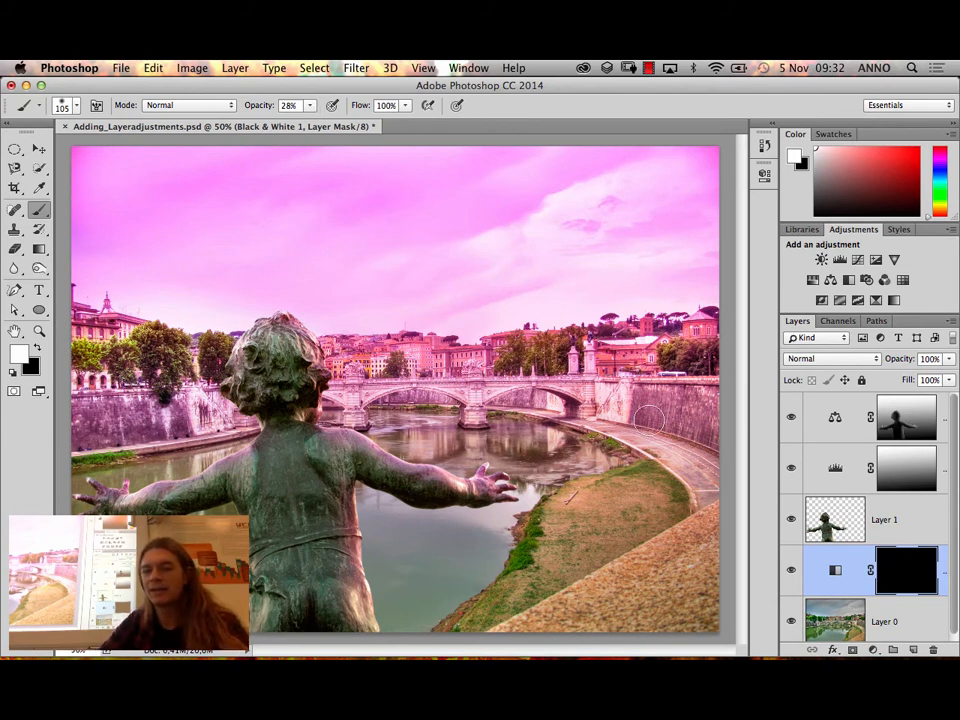
pyautogui.rightClick(696, 396)
pyautogui.moveTo(690, 383); pyautogui.dragTo(698, 385)
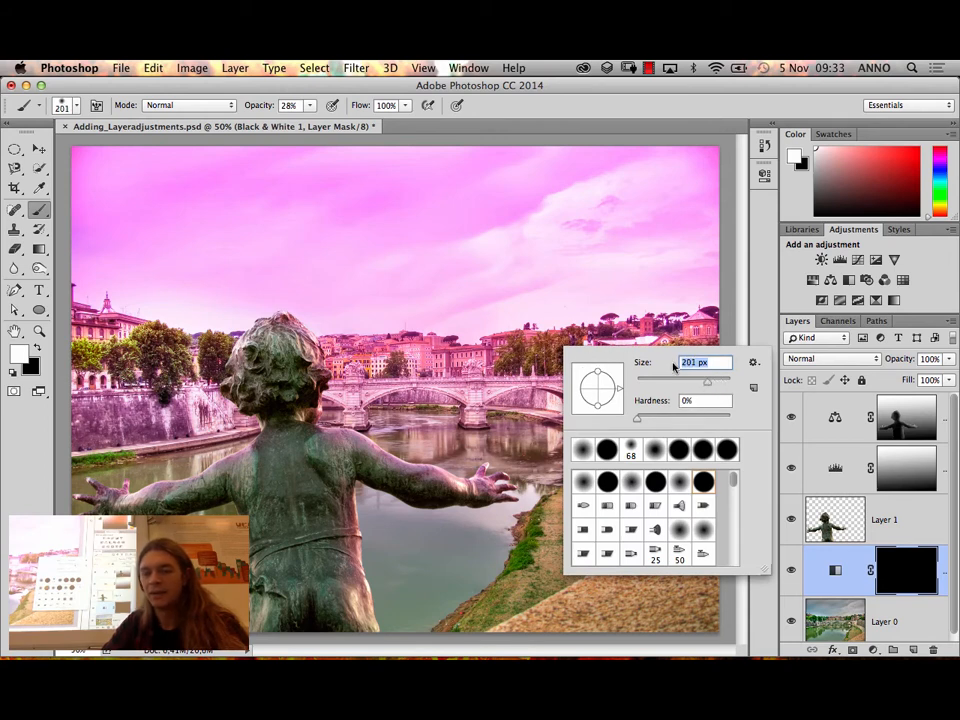
pyautogui.press('Return')
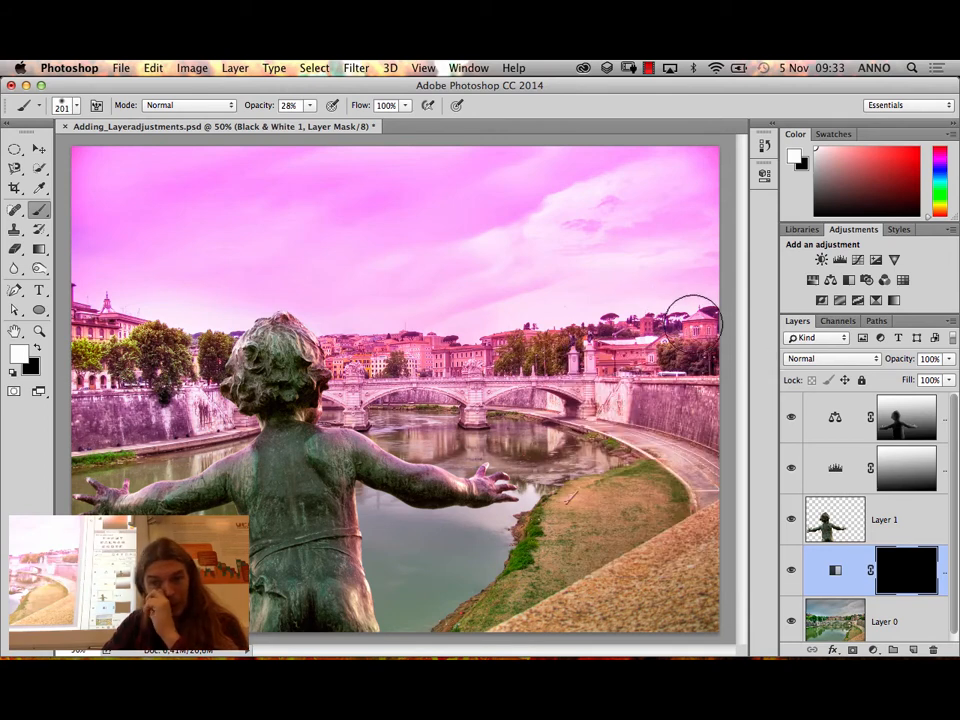
pyautogui.click(627, 333)
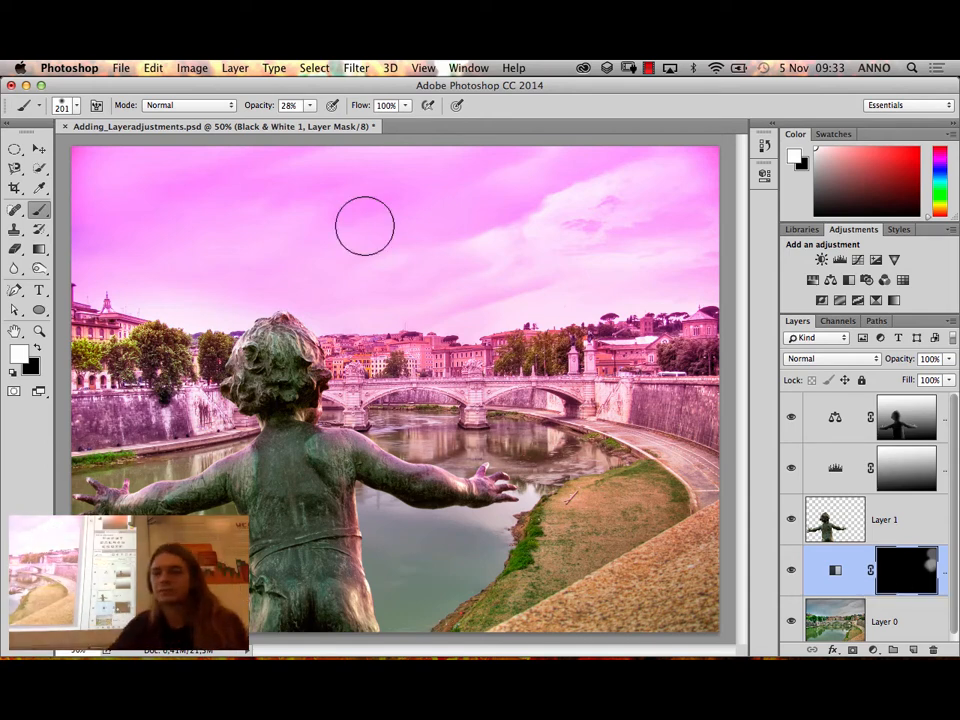
pyautogui.moveTo(595, 377)
pyautogui.mouseDown()
pyautogui.moveTo(670, 379)
pyautogui.moveTo(667, 349)
pyautogui.moveTo(687, 404)
pyautogui.mouseUp()
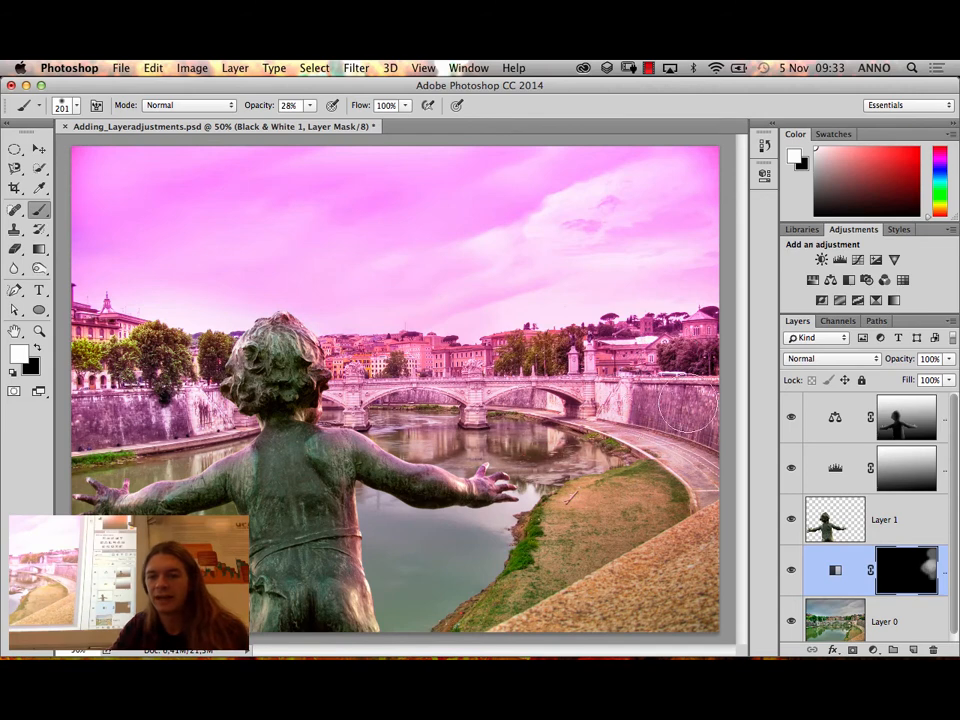
pyautogui.moveTo(673, 450)
pyautogui.mouseDown()
pyautogui.moveTo(697, 497)
pyautogui.moveTo(651, 589)
pyautogui.moveTo(689, 536)
pyautogui.moveTo(684, 595)
pyautogui.moveTo(565, 596)
pyautogui.moveTo(585, 599)
pyautogui.moveTo(700, 561)
pyautogui.moveTo(686, 597)
pyautogui.moveTo(640, 519)
pyautogui.moveTo(655, 499)
pyautogui.moveTo(564, 483)
pyautogui.moveTo(555, 571)
pyautogui.moveTo(550, 531)
pyautogui.moveTo(475, 613)
pyautogui.moveTo(643, 447)
pyautogui.moveTo(618, 380)
pyautogui.moveTo(662, 349)
pyautogui.mouseUp()
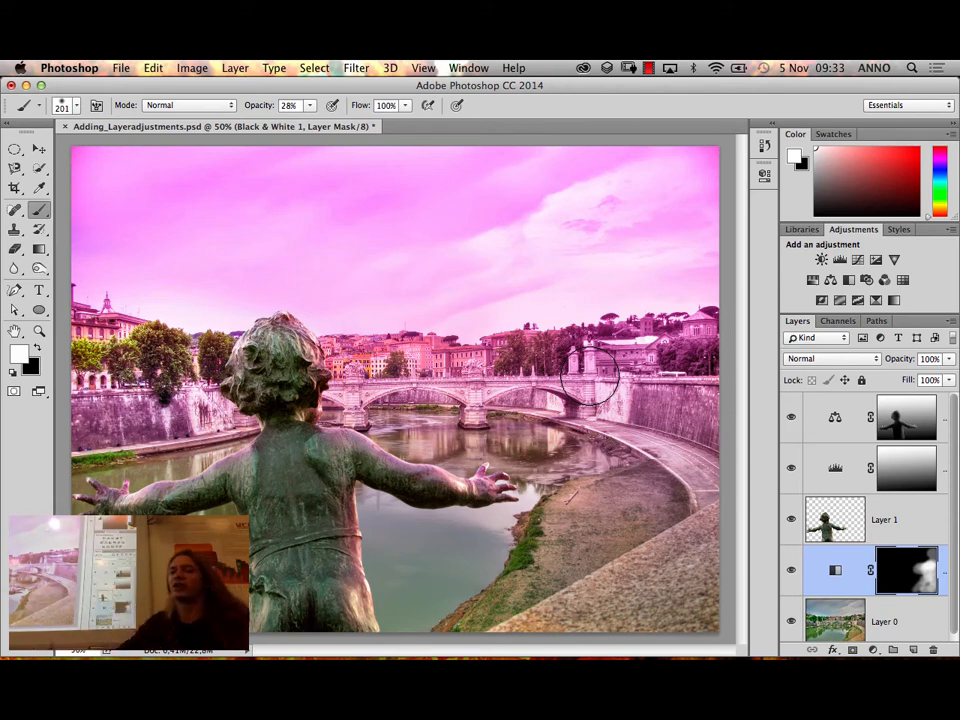
# Hide the Color Balance layer and paint white on the Black & White mask over the wall on the image's left side and the sky
pyautogui.click(790, 418)
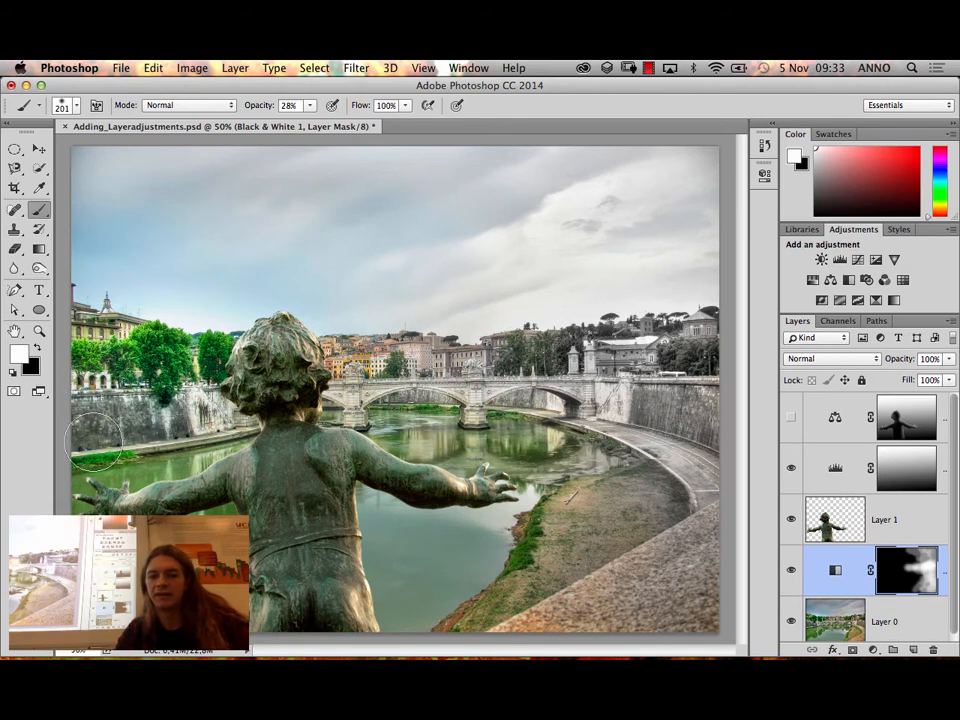
pyautogui.moveTo(201, 426)
pyautogui.mouseDown()
pyautogui.moveTo(207, 410)
pyautogui.moveTo(202, 425)
pyautogui.mouseUp()
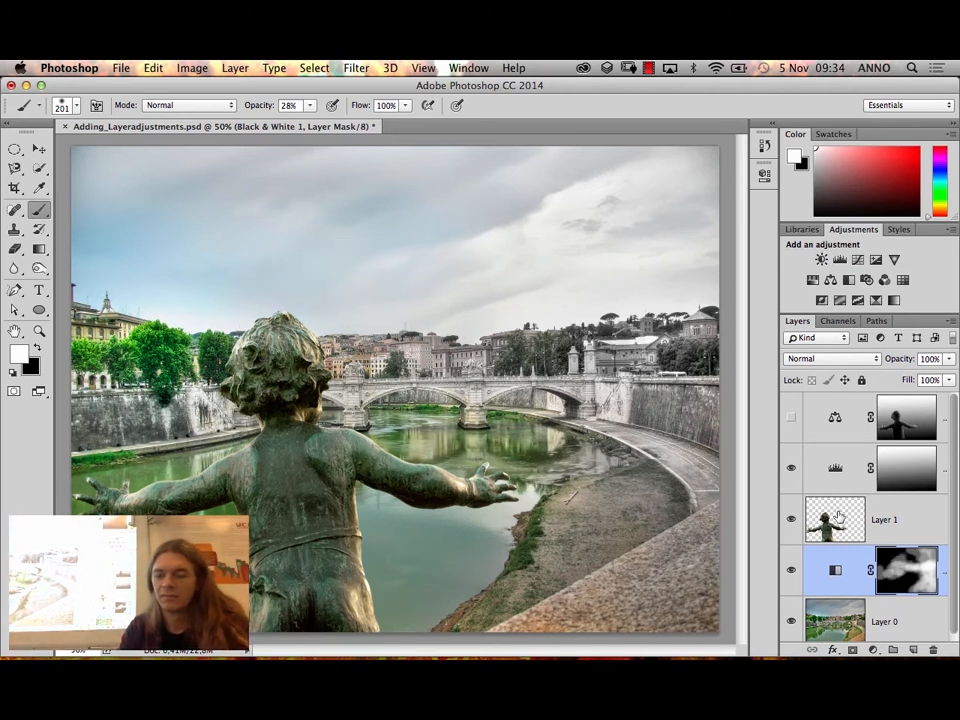
# Try the Black & White adjustment layer above Layer 1 and return it to its place below
pyautogui.moveTo(836, 571); pyautogui.dragTo(847, 531)
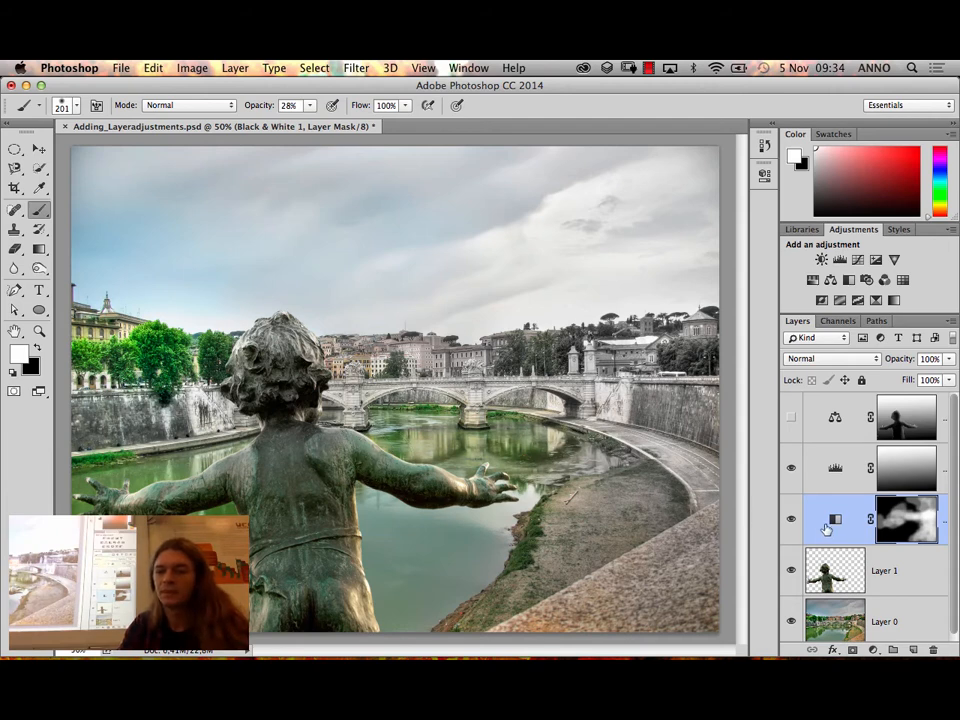
pyautogui.moveTo(838, 521); pyautogui.dragTo(818, 580)
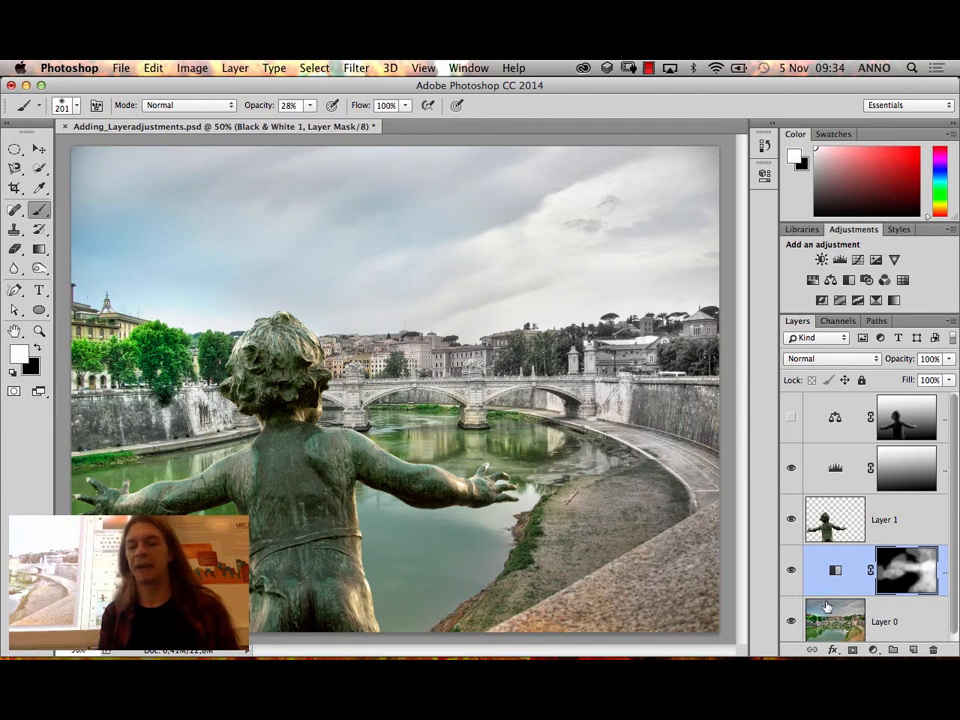
pyautogui.click(880, 528)
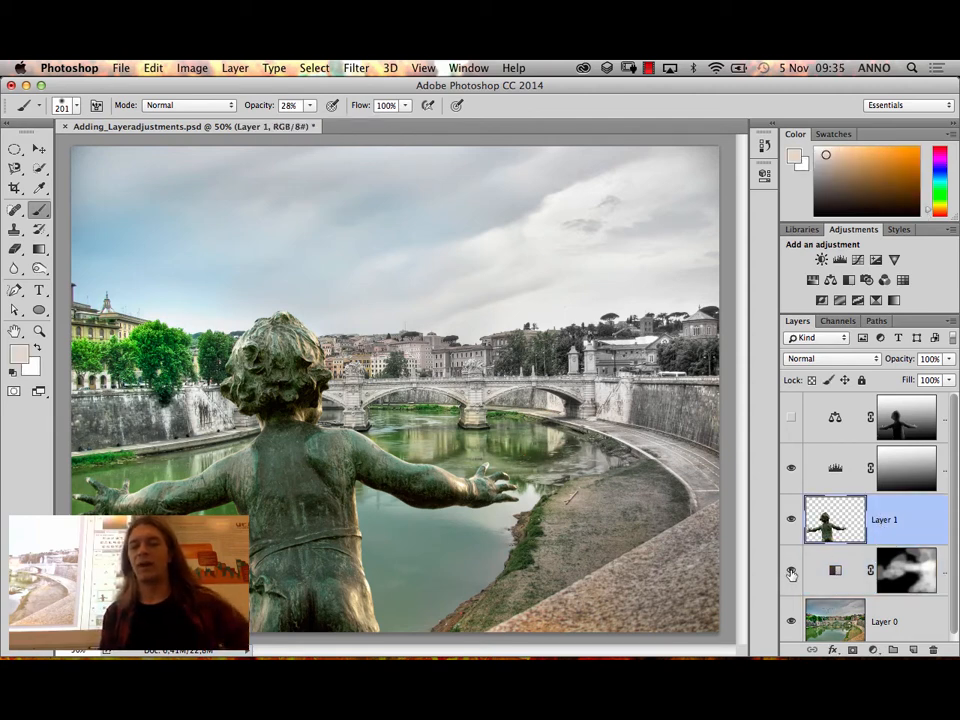
# Show the Color Balance layer again and lower its opacity to 30%
pyautogui.click(791, 418)
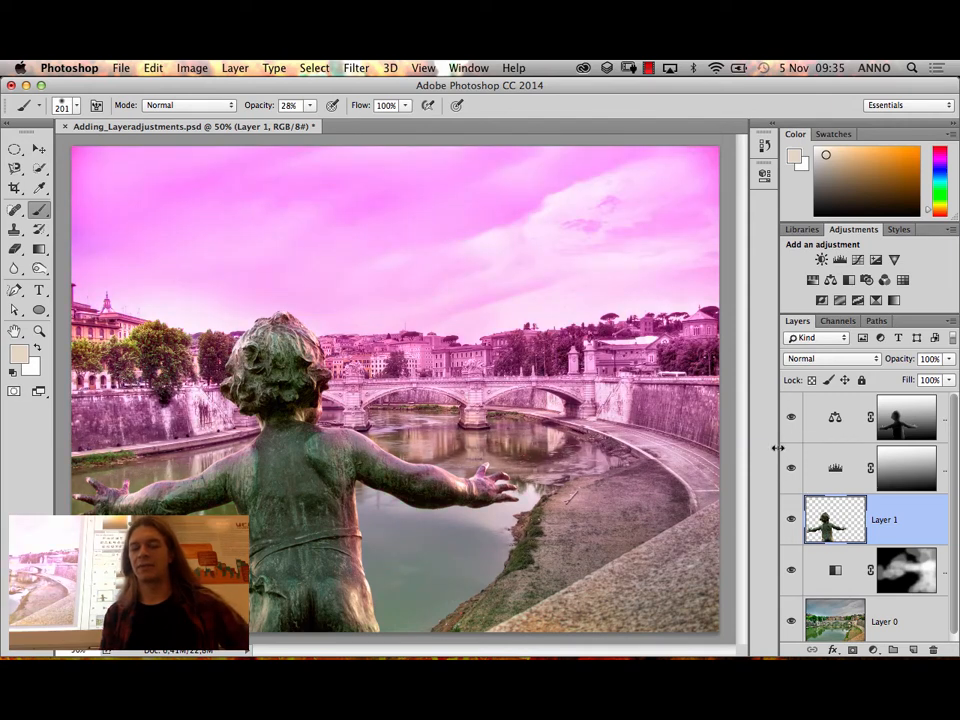
pyautogui.click(820, 418)
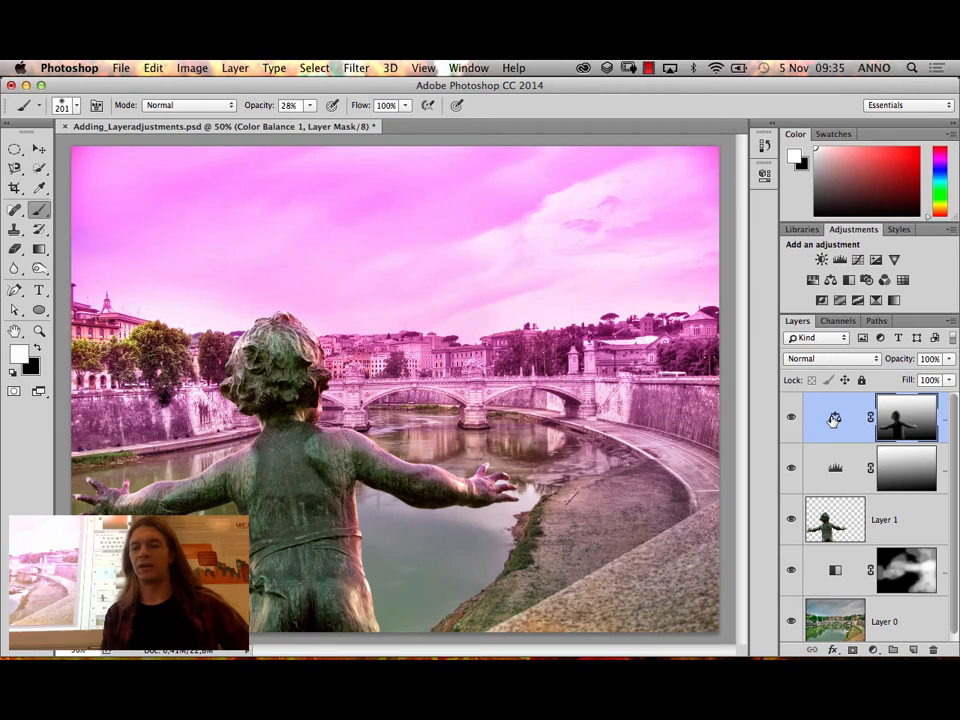
pyautogui.click(948, 358)
pyautogui.moveTo(948, 376); pyautogui.dragTo(908, 376)
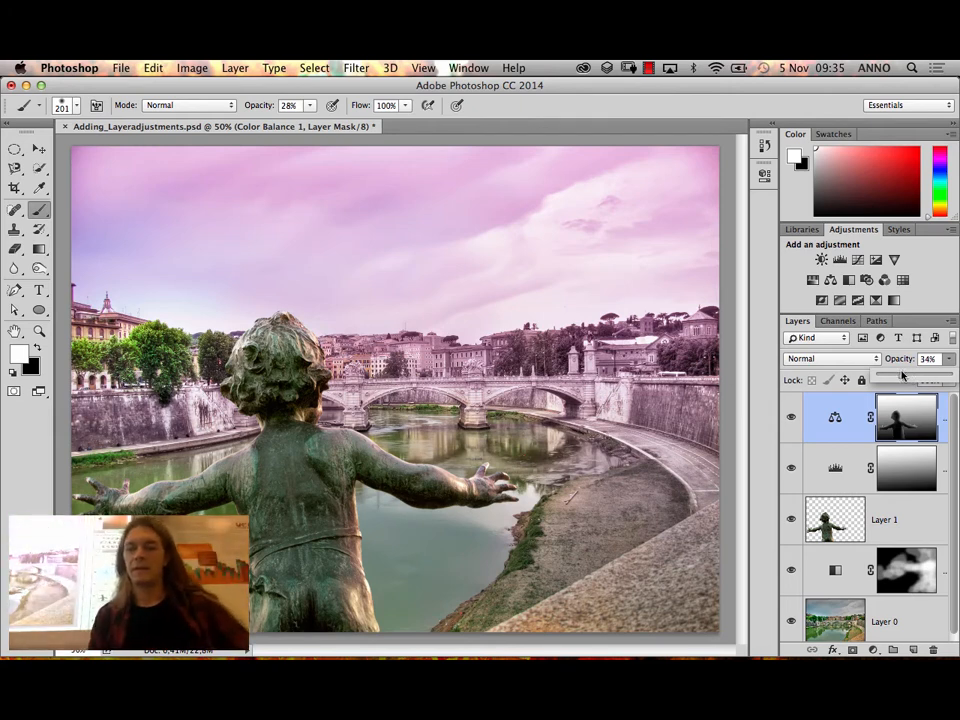
pyautogui.moveTo(912, 382); pyautogui.dragTo(900, 378)
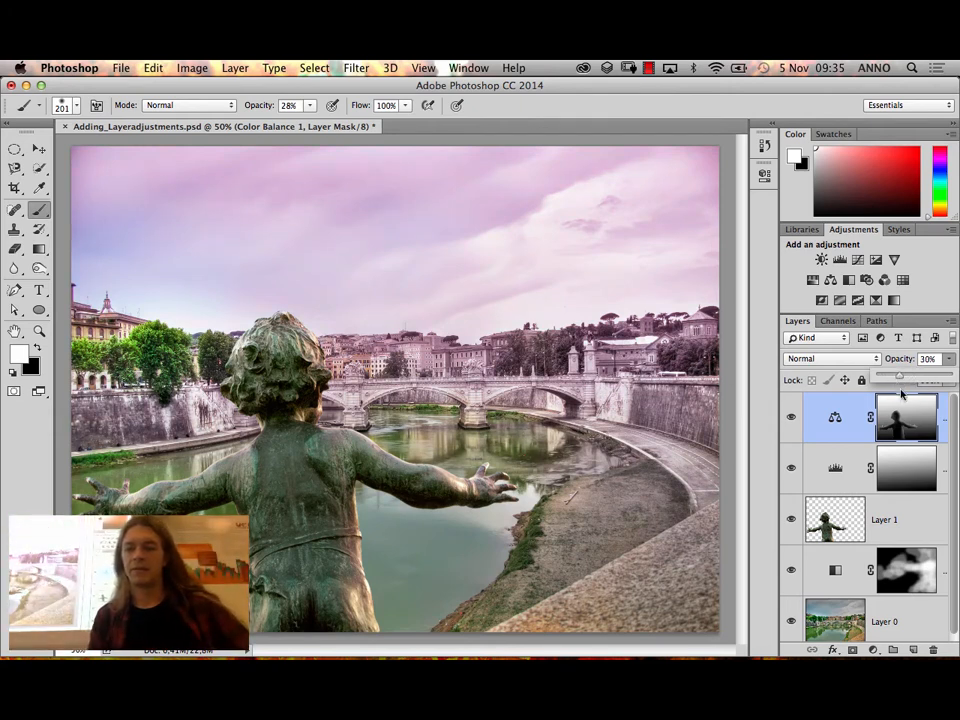
# Add a Photo Filter adjustment layer directly above Layer 1 and set its density to 85%
pyautogui.click(910, 573)
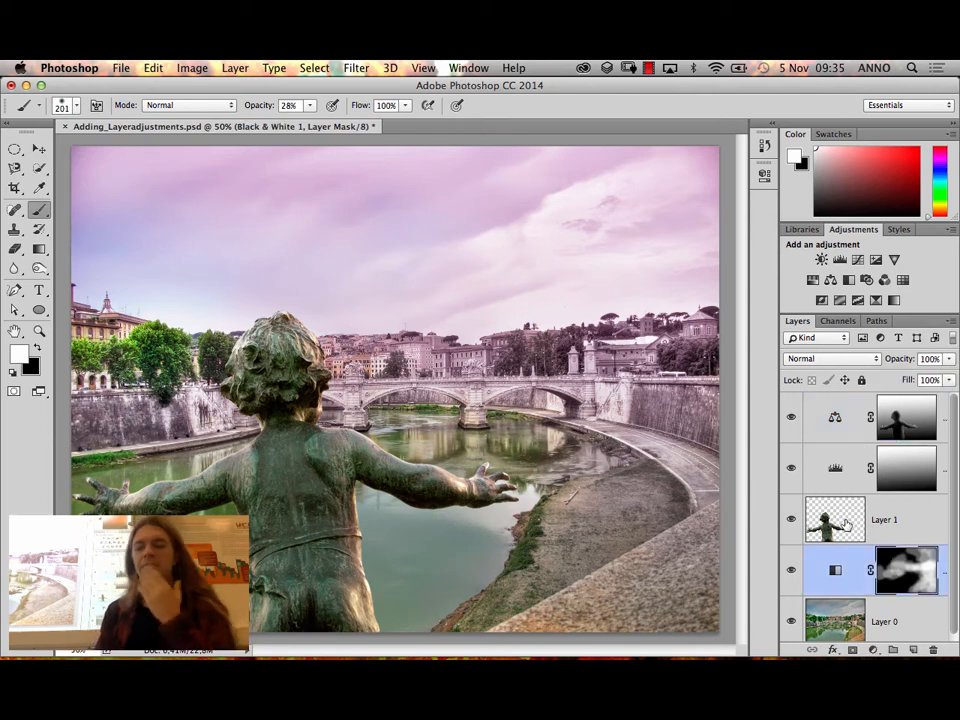
pyautogui.click(880, 525)
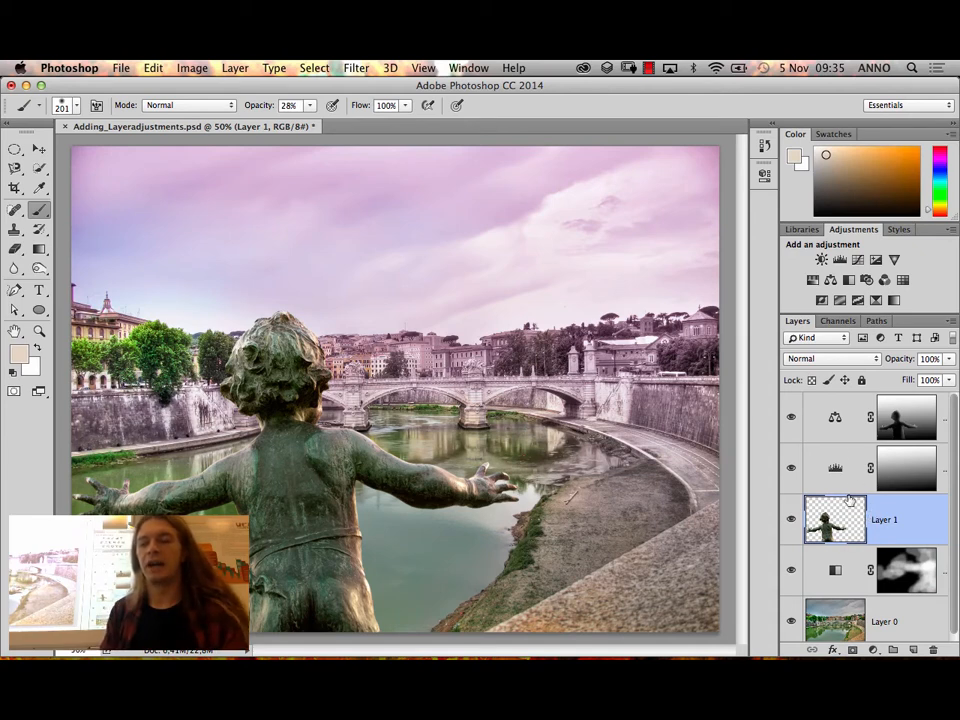
pyautogui.click(867, 281)
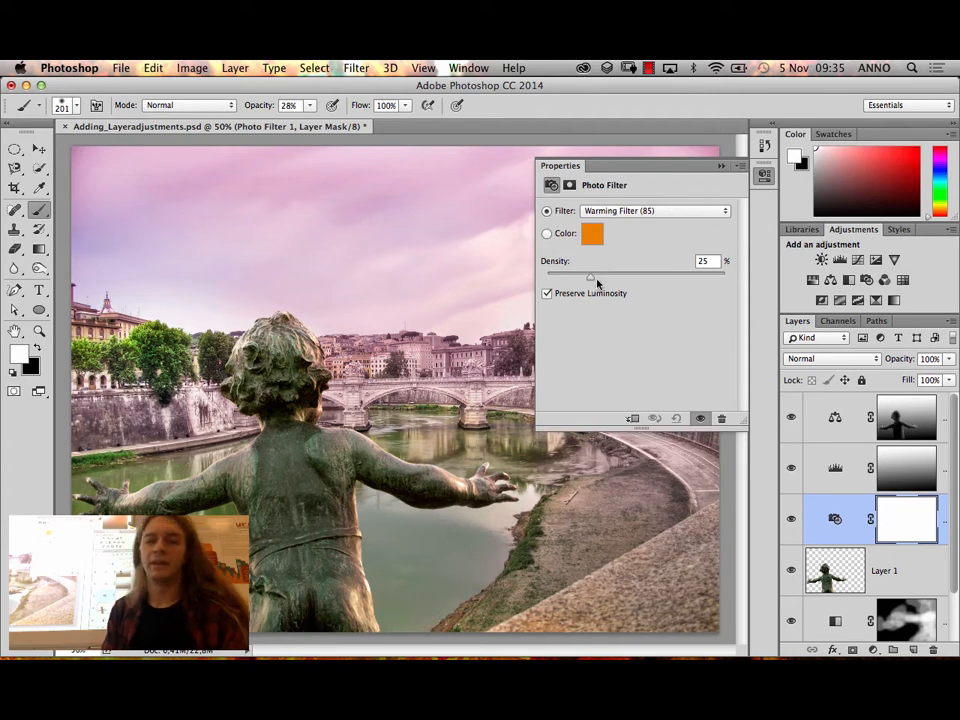
pyautogui.moveTo(598, 281); pyautogui.dragTo(699, 278)
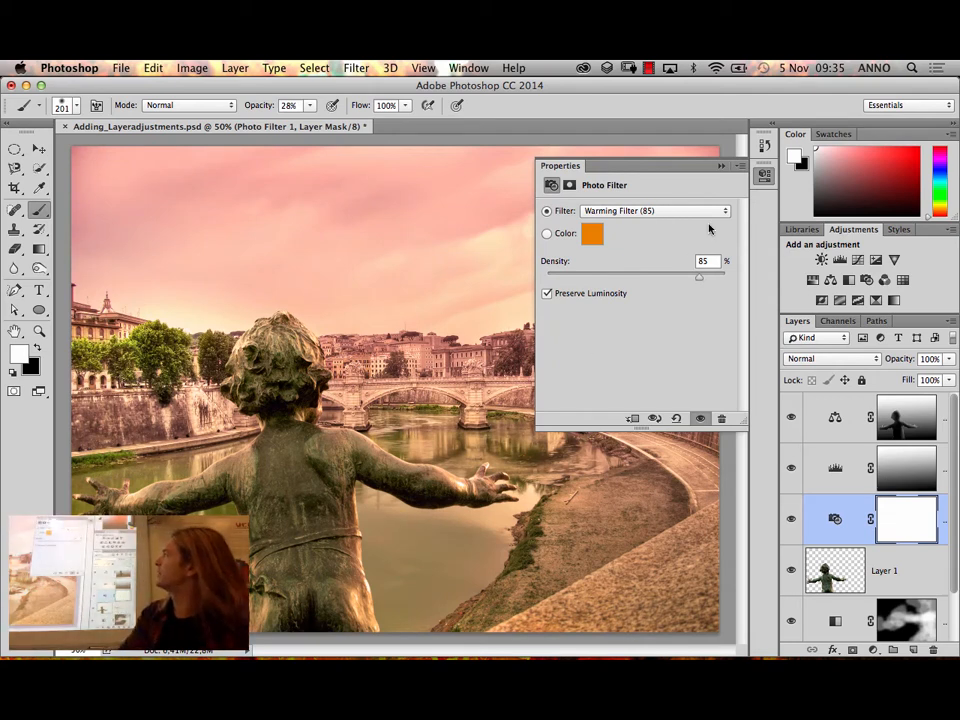
# Try the Sepia preset on the Photo Filter, set the filter to Orange and close its settings
pyautogui.click(665, 211)
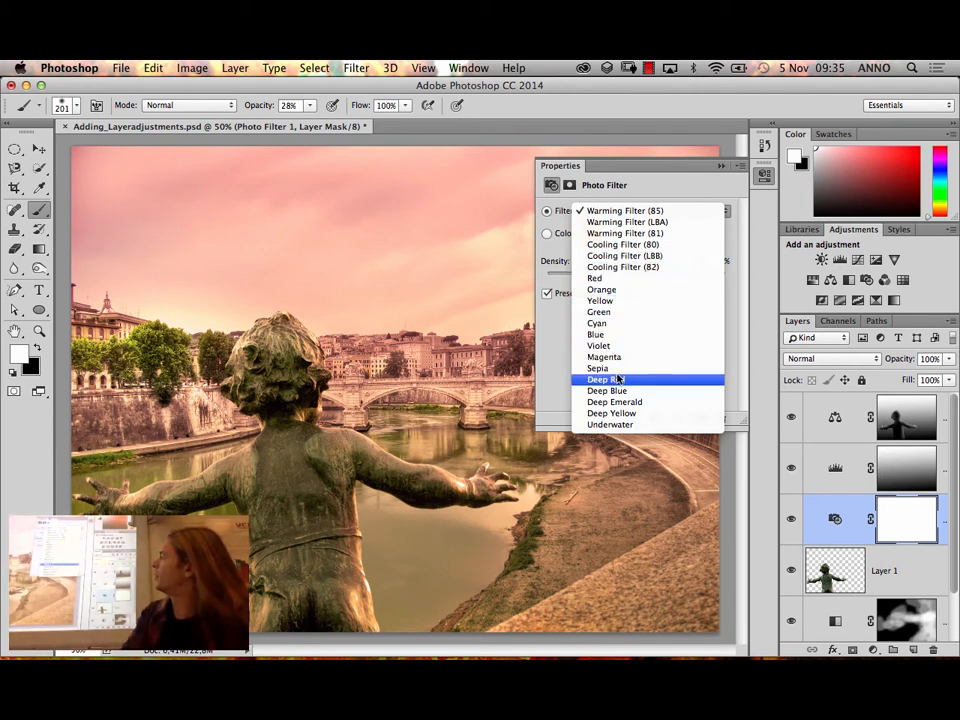
pyautogui.click(621, 370)
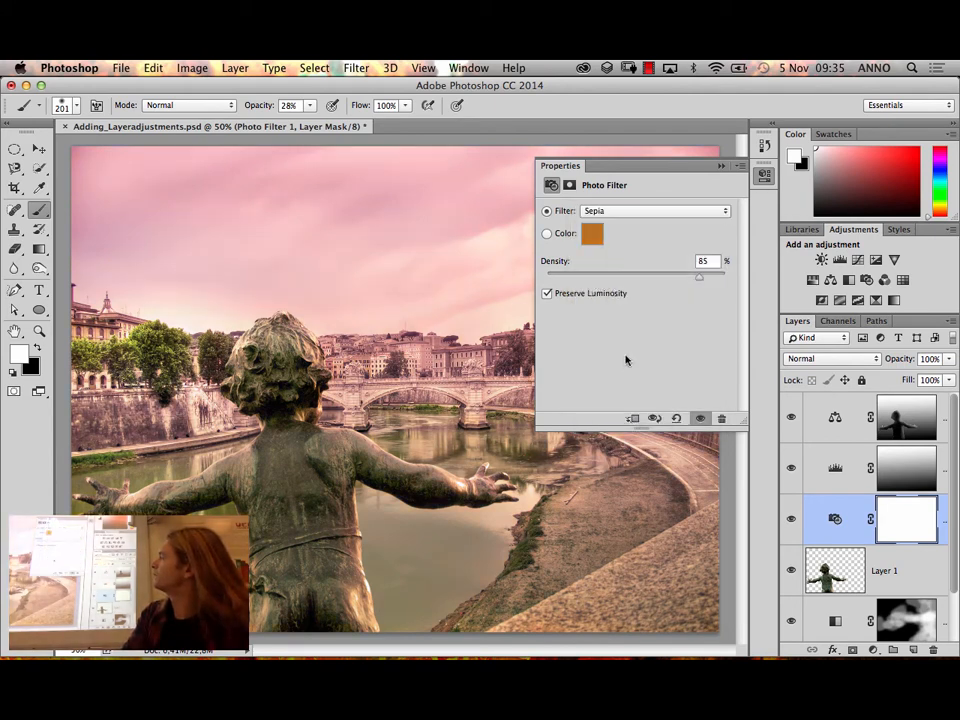
pyautogui.click(684, 212)
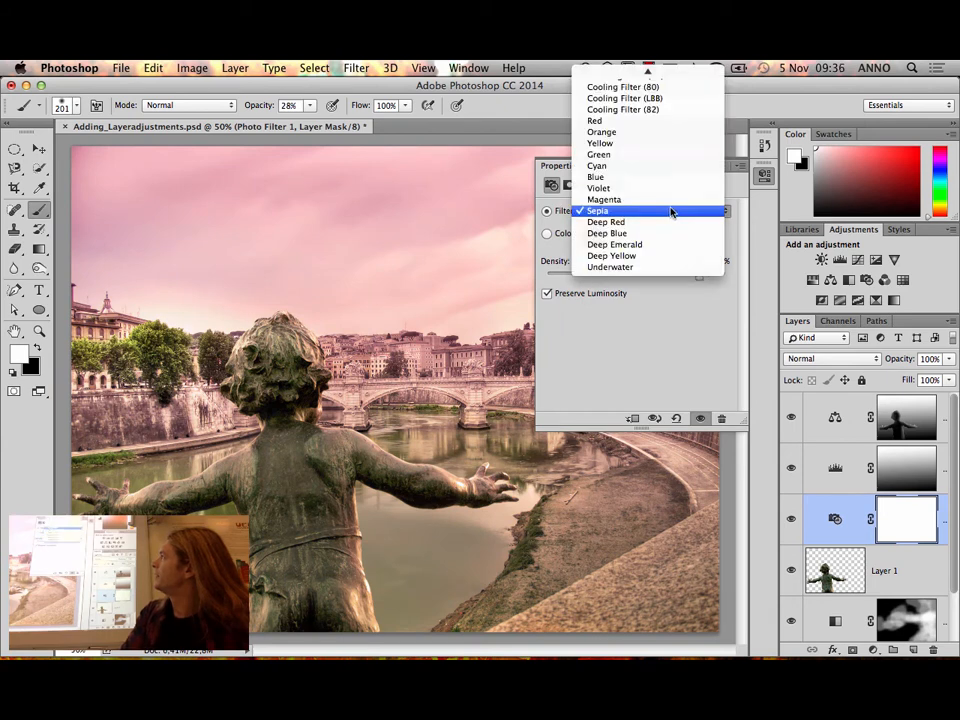
pyautogui.click(654, 132)
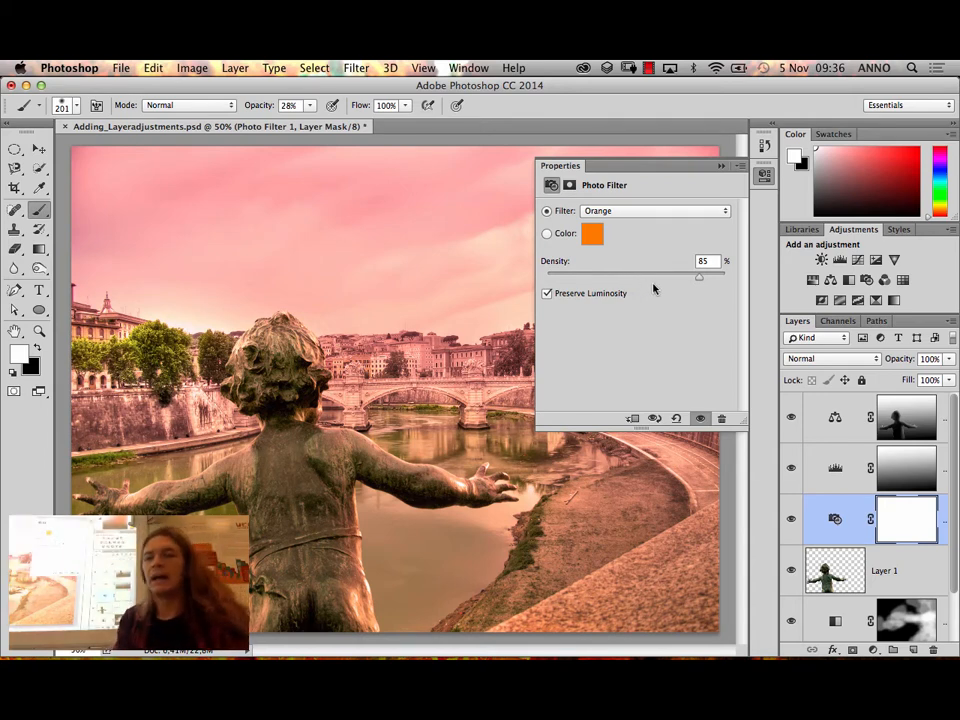
pyautogui.click(721, 166)
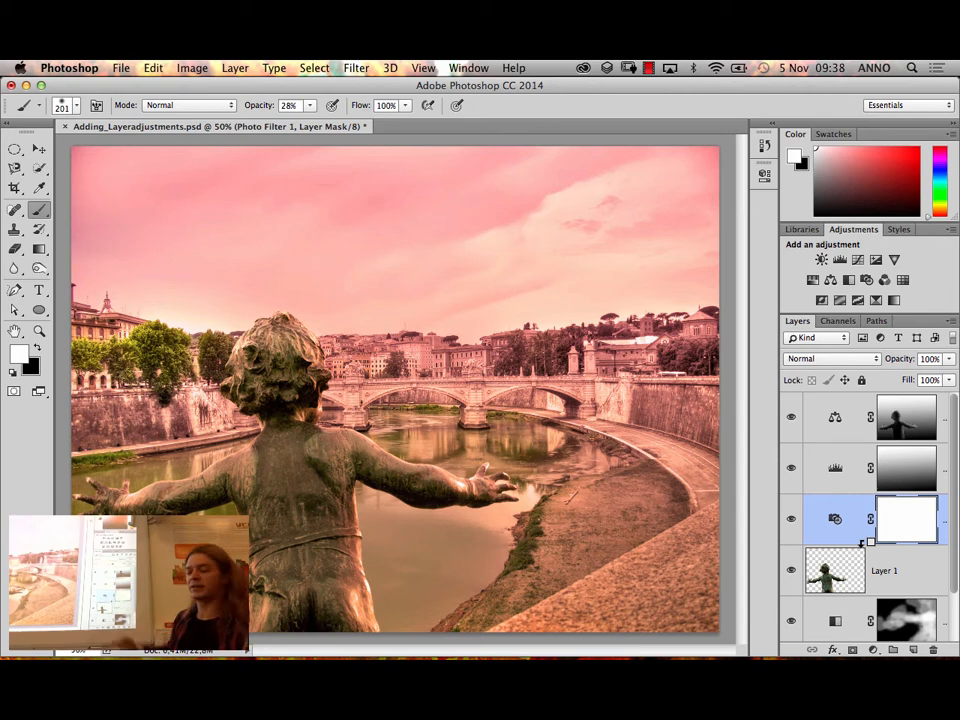
# Clip the Photo Filter to Layer 1 and paint black at 28% opacity on its mask over the statue's head, arm and back
pyautogui.keyDown('alt'); pyautogui.click(862, 543); pyautogui.keyUp('alt')
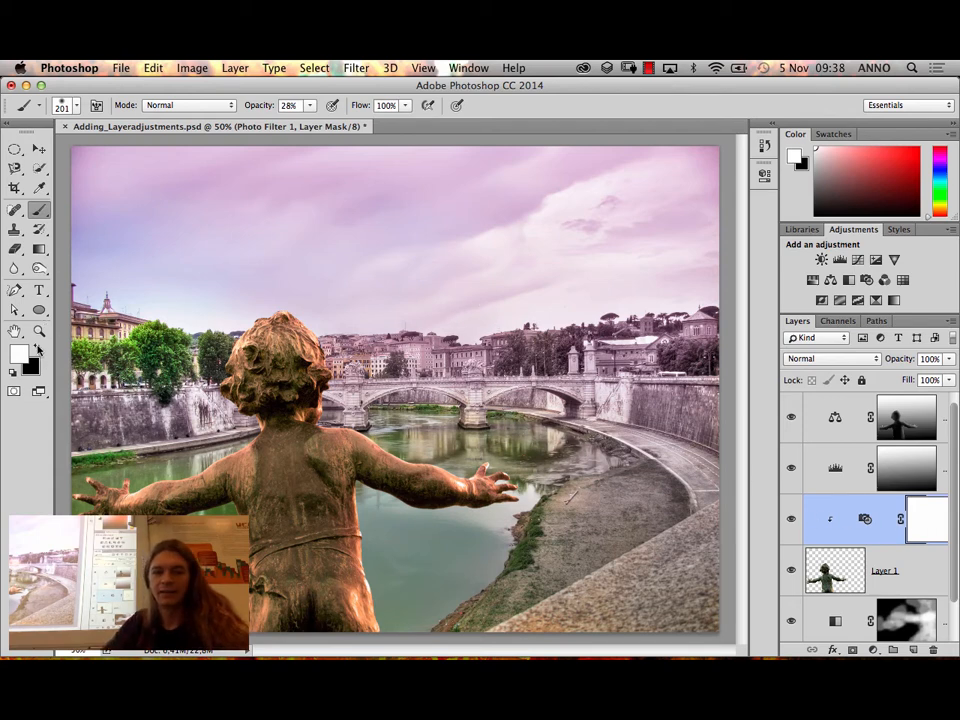
pyautogui.press('x')
pyautogui.moveTo(323, 350)
pyautogui.mouseDown()
pyautogui.moveTo(269, 356)
pyautogui.moveTo(269, 419)
pyautogui.moveTo(478, 446)
pyautogui.mouseUp()
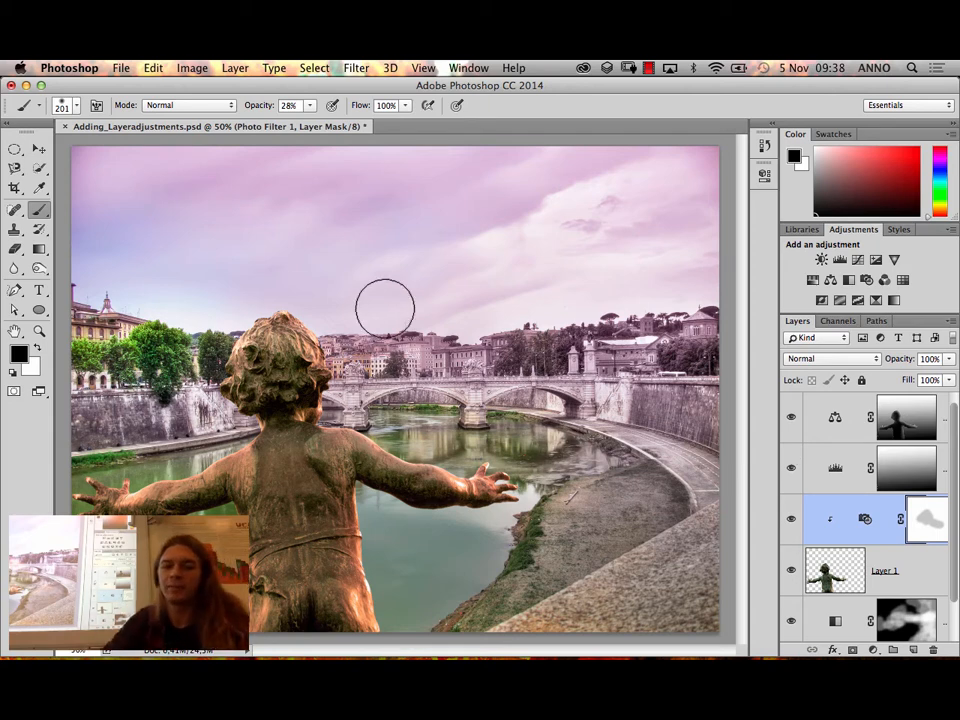
pyautogui.moveTo(348, 330)
pyautogui.mouseDown()
pyautogui.moveTo(348, 422)
pyautogui.moveTo(527, 481)
pyautogui.moveTo(538, 460)
pyautogui.moveTo(336, 452)
pyautogui.moveTo(230, 465)
pyautogui.moveTo(202, 452)
pyautogui.moveTo(183, 470)
pyautogui.moveTo(152, 472)
pyautogui.moveTo(180, 462)
pyautogui.moveTo(95, 472)
pyautogui.moveTo(88, 483)
pyautogui.moveTo(252, 448)
pyautogui.moveTo(299, 508)
pyautogui.moveTo(264, 574)
pyautogui.moveTo(265, 610)
pyautogui.moveTo(278, 612)
pyautogui.moveTo(273, 570)
pyautogui.moveTo(314, 601)
pyautogui.moveTo(287, 593)
pyautogui.moveTo(326, 598)
pyautogui.moveTo(302, 553)
pyautogui.moveTo(270, 605)
pyautogui.mouseUp()
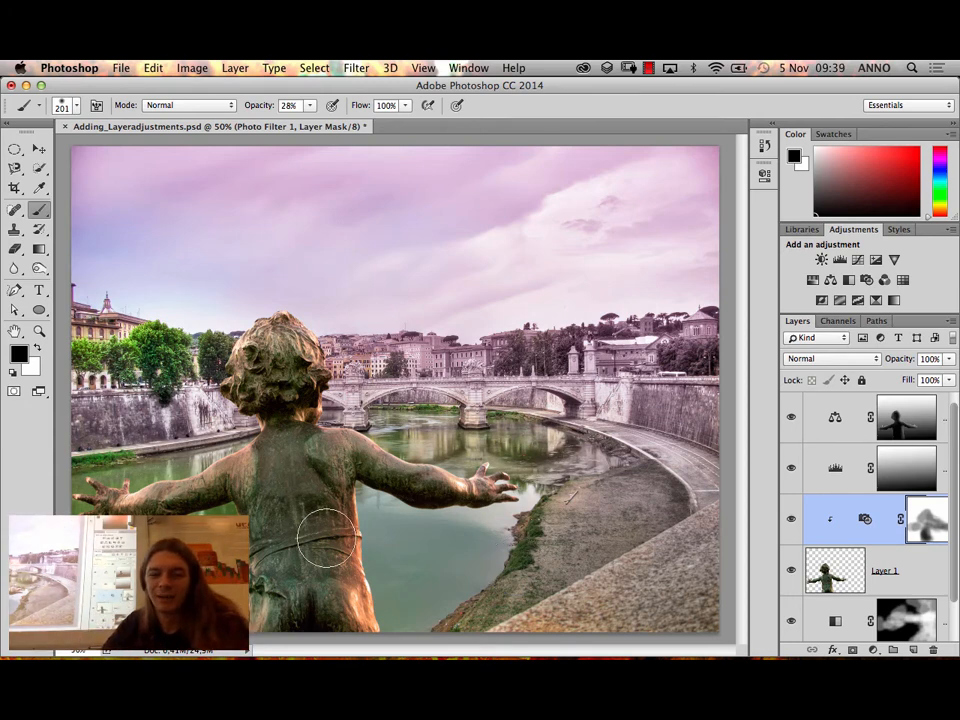
pyautogui.moveTo(328, 538)
pyautogui.mouseDown()
pyautogui.moveTo(320, 585)
pyautogui.moveTo(338, 607)
pyautogui.moveTo(330, 611)
pyautogui.moveTo(328, 600)
pyautogui.mouseUp()
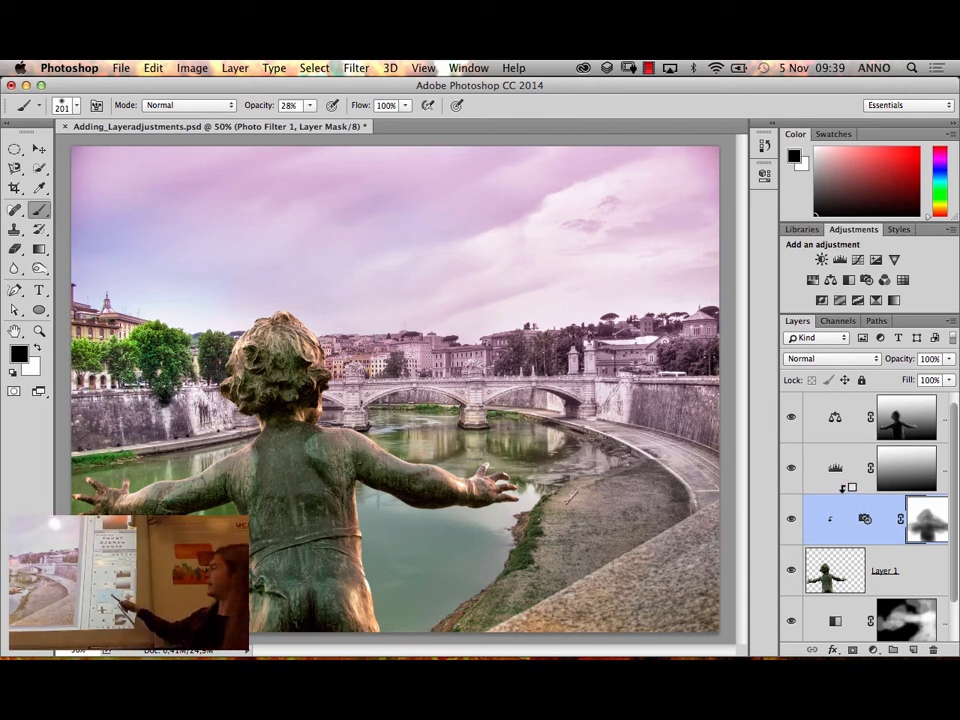
# Clip the Levels and Color Balance adjustment layers to Layer 1 as well
pyautogui.keyDown('alt'); pyautogui.click(843, 488); pyautogui.keyUp('alt')
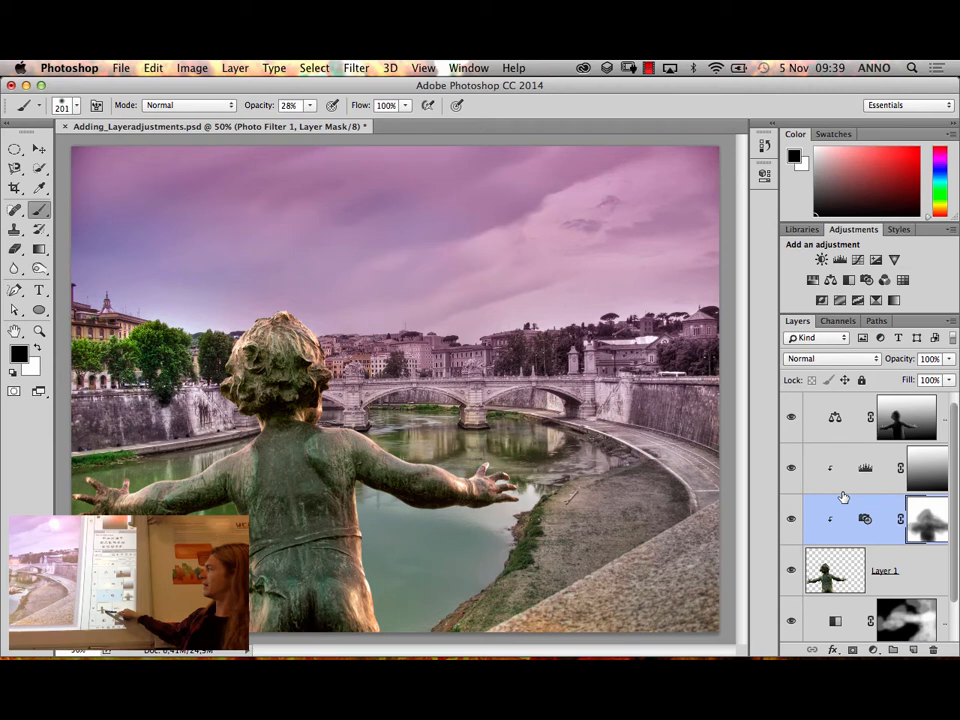
pyautogui.click(855, 432)
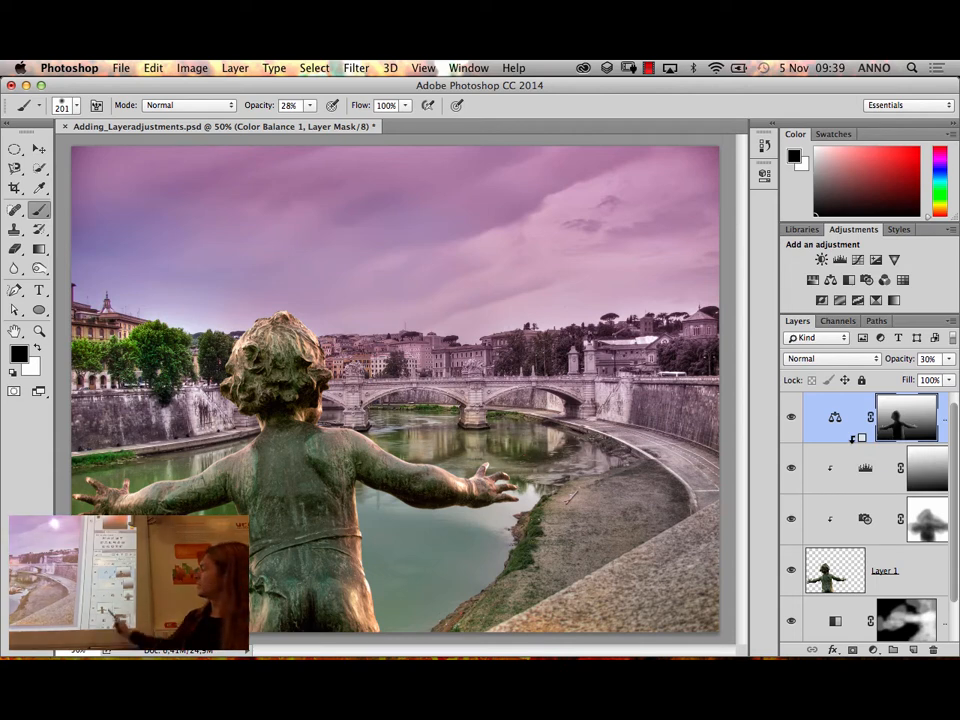
pyautogui.keyDown('alt'); pyautogui.click(855, 437); pyautogui.keyUp('alt')
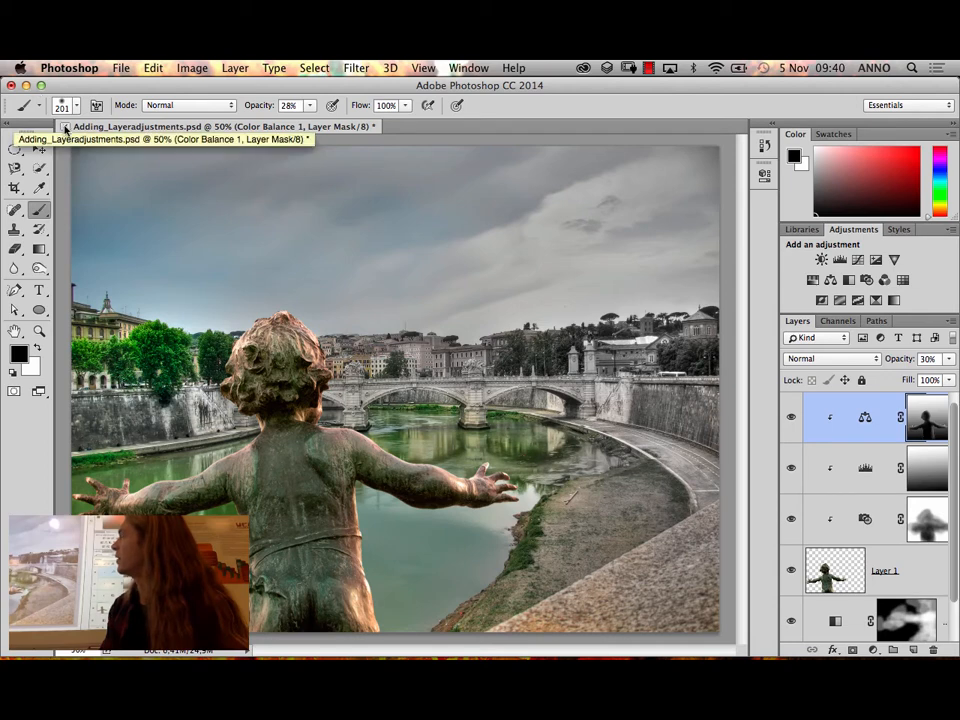
# Close Adding_Layeradjustments.psd without saving and open crystal.jpg from the Clipping masks folder within Photoshop_Blok4
pyautogui.click(64, 128)
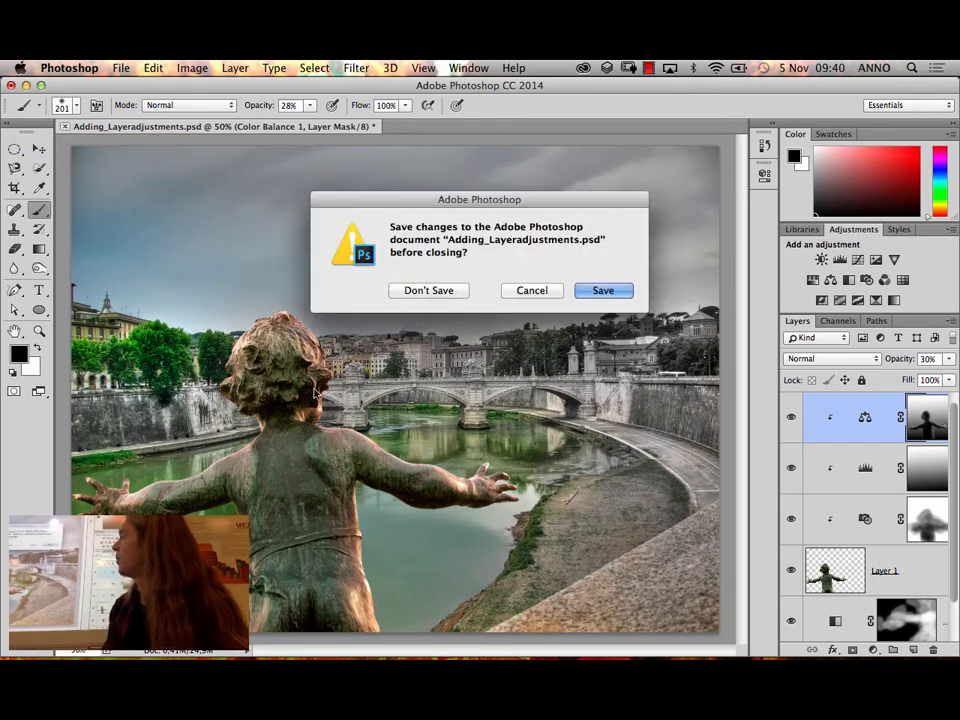
pyautogui.click(439, 290)
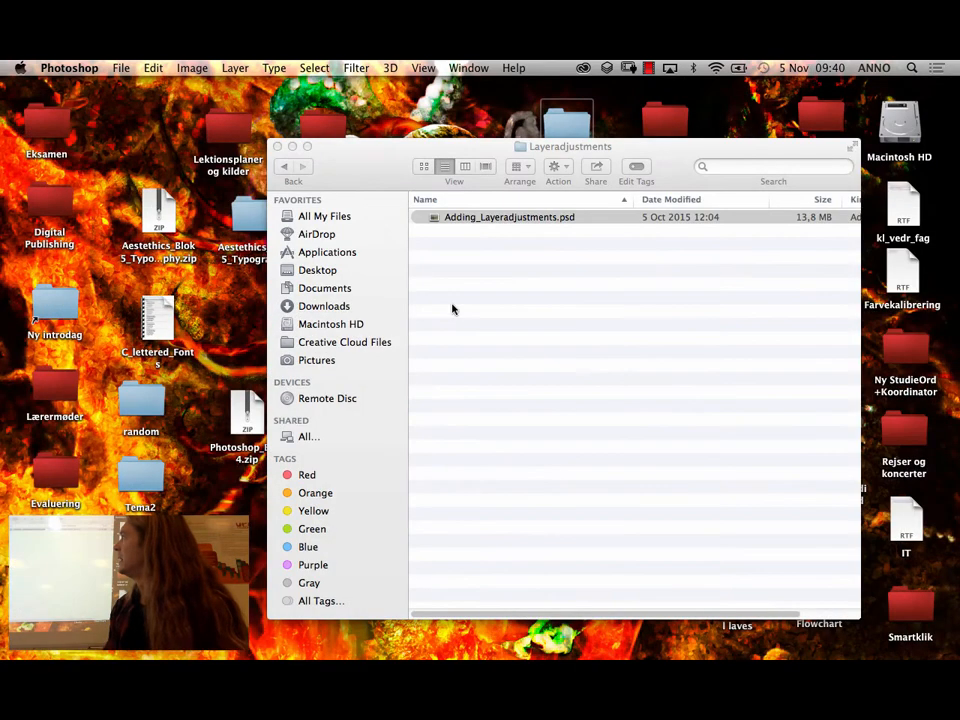
pyautogui.click(296, 163)
pyautogui.click(287, 166)
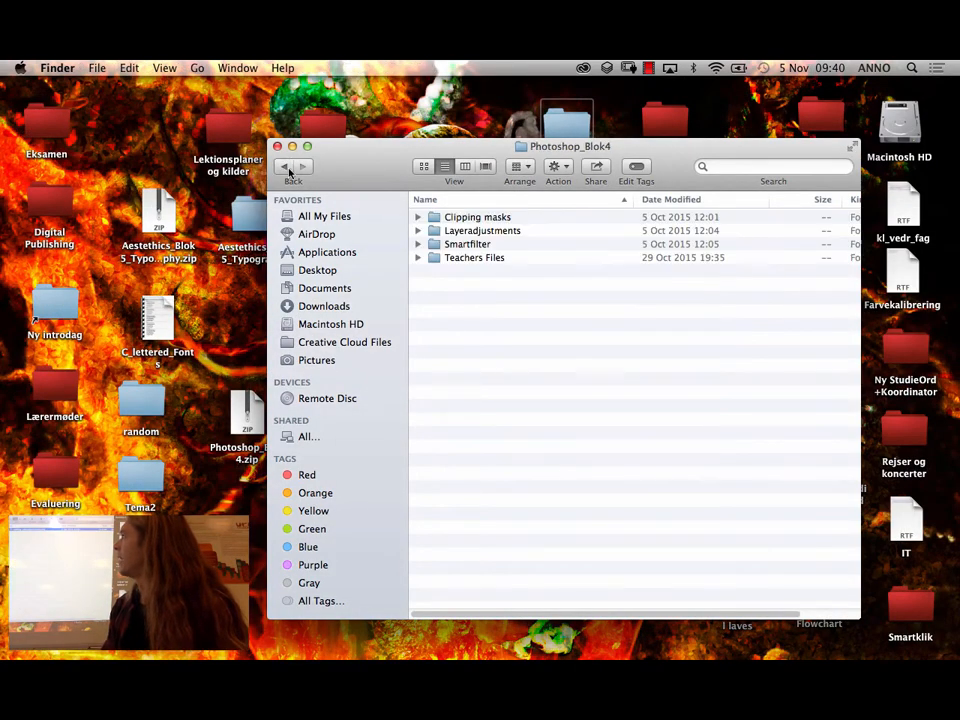
pyautogui.doubleClick(490, 219)
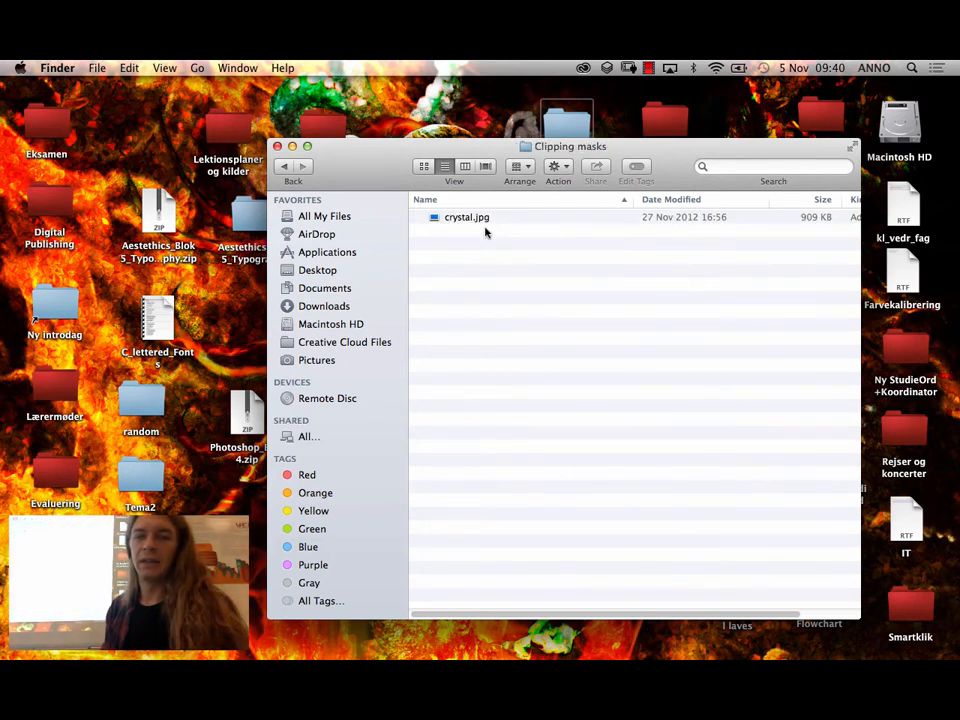
pyautogui.click(478, 221)
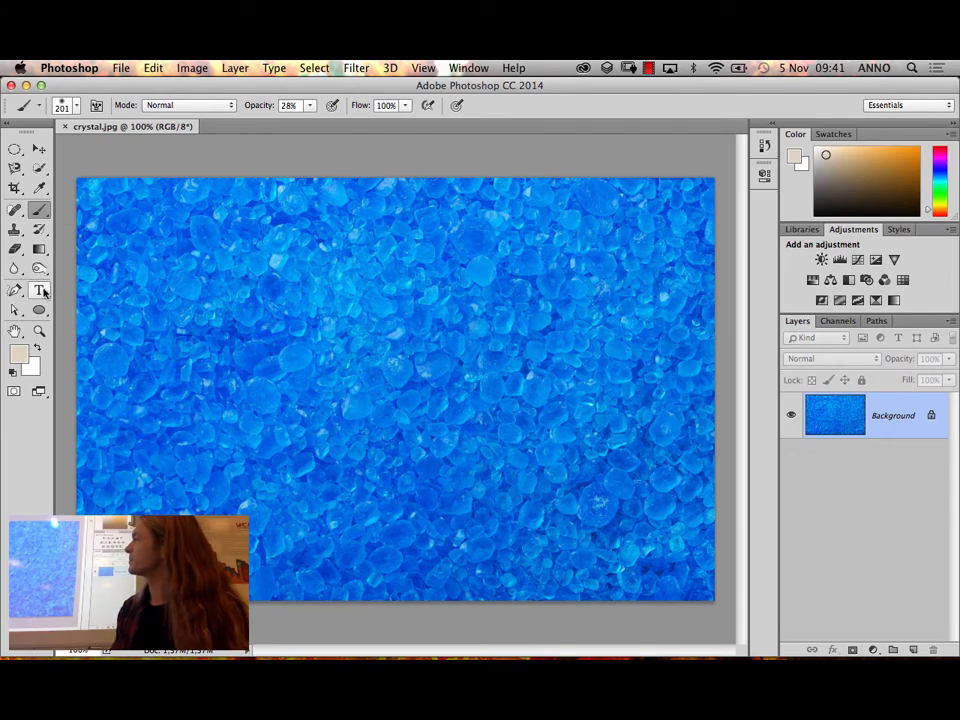
# Start a new horizontal text layer with the Type tool in the left part of the crystal image
pyautogui.press('t')
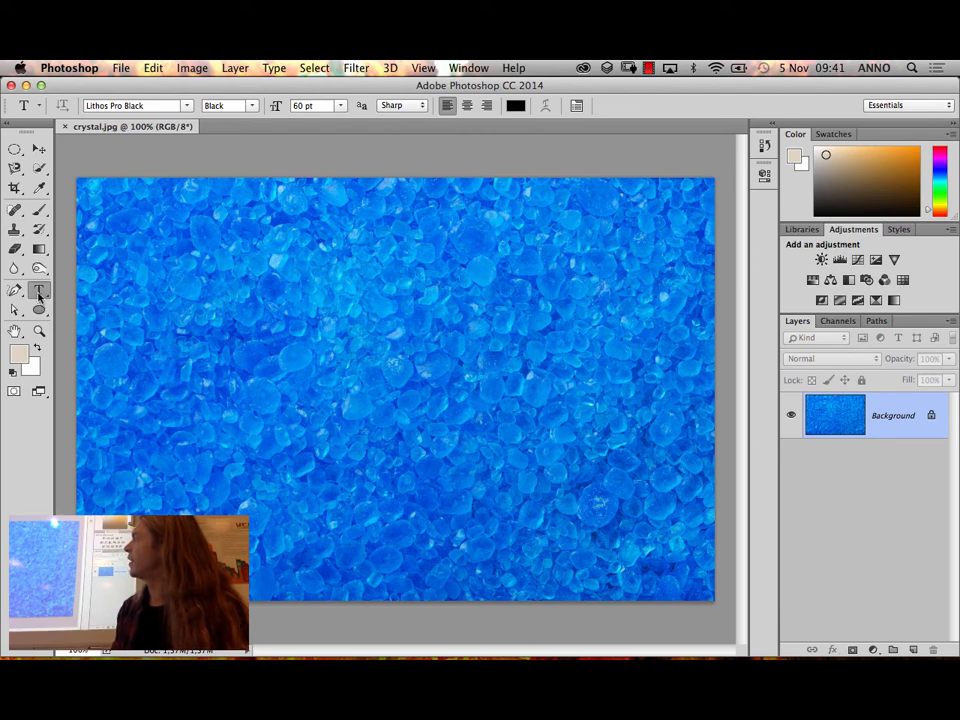
pyautogui.click(187, 357)
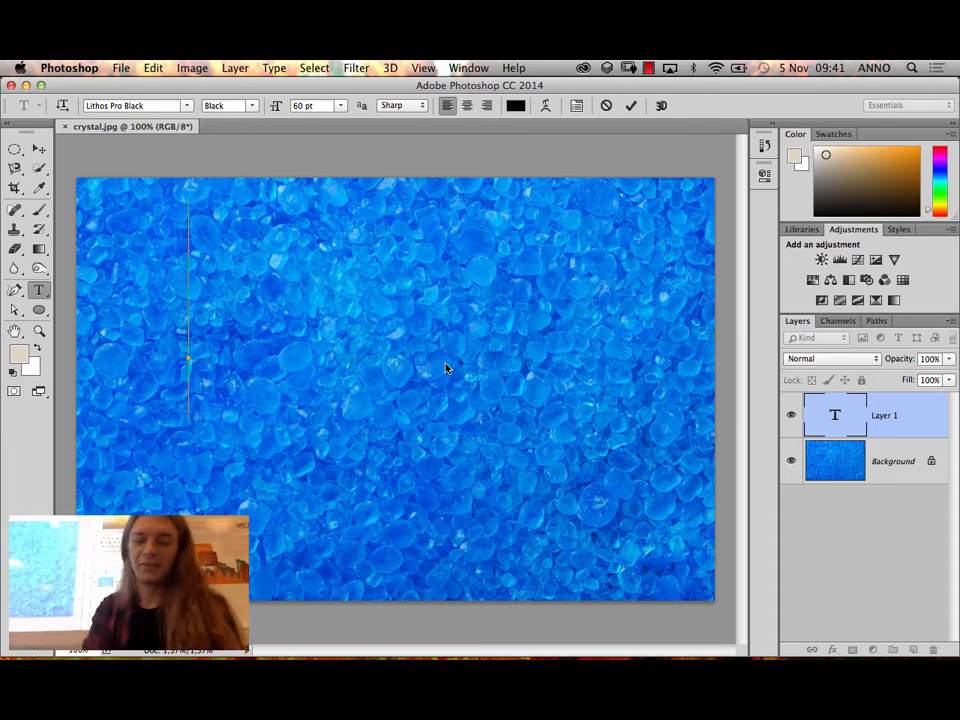
pyautogui.write('METH')
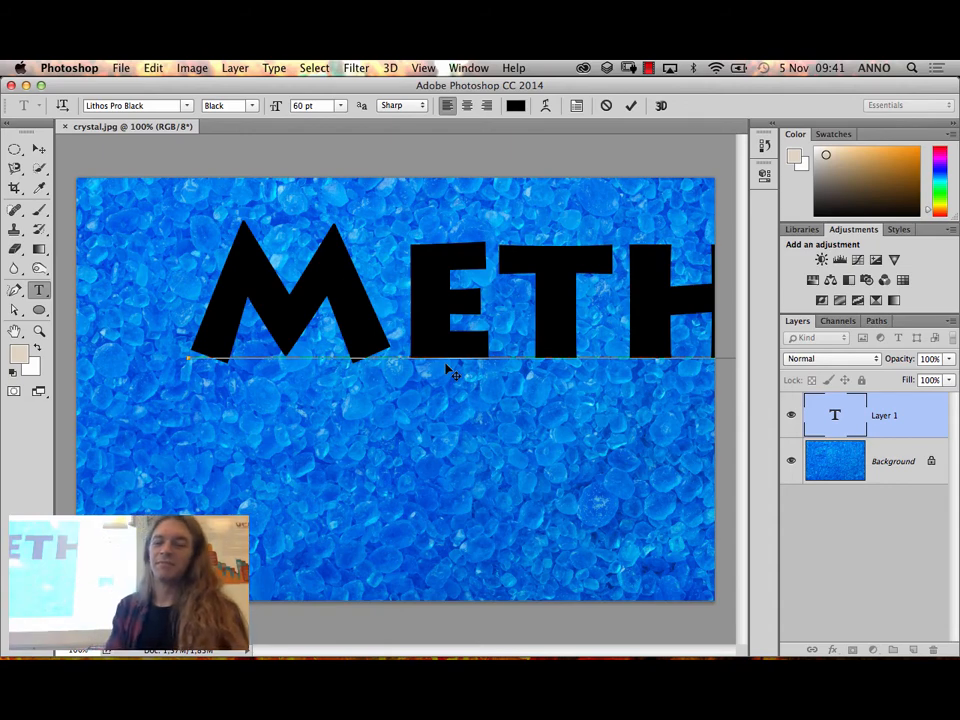
pyautogui.press('BackSpace')
pyautogui.press('BackSpace')
pyautogui.press('BackSpace')
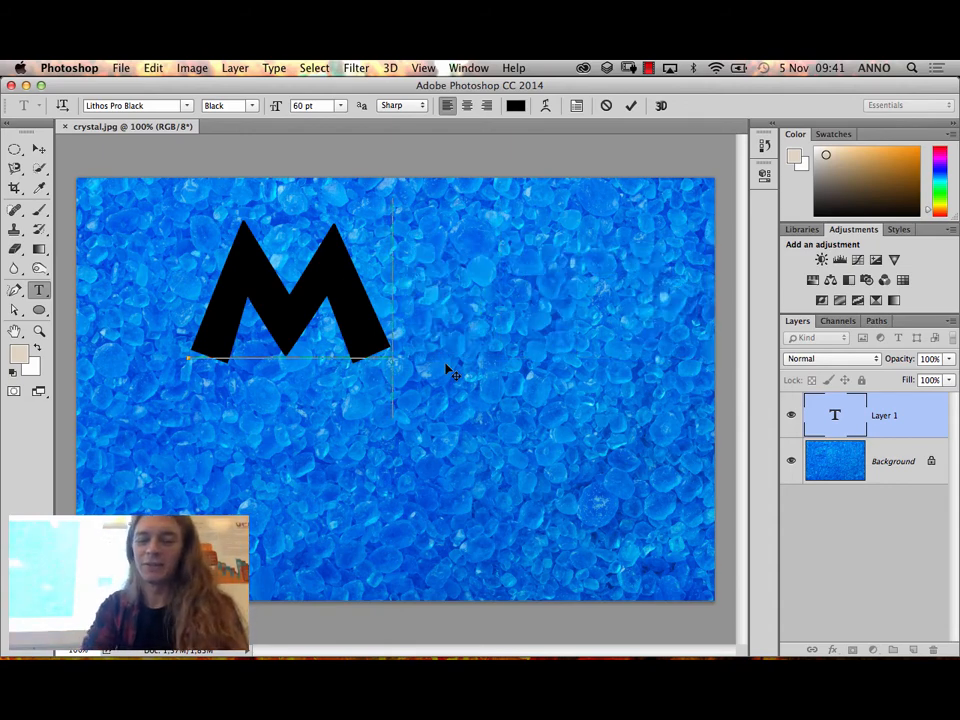
pyautogui.press('BackSpace')
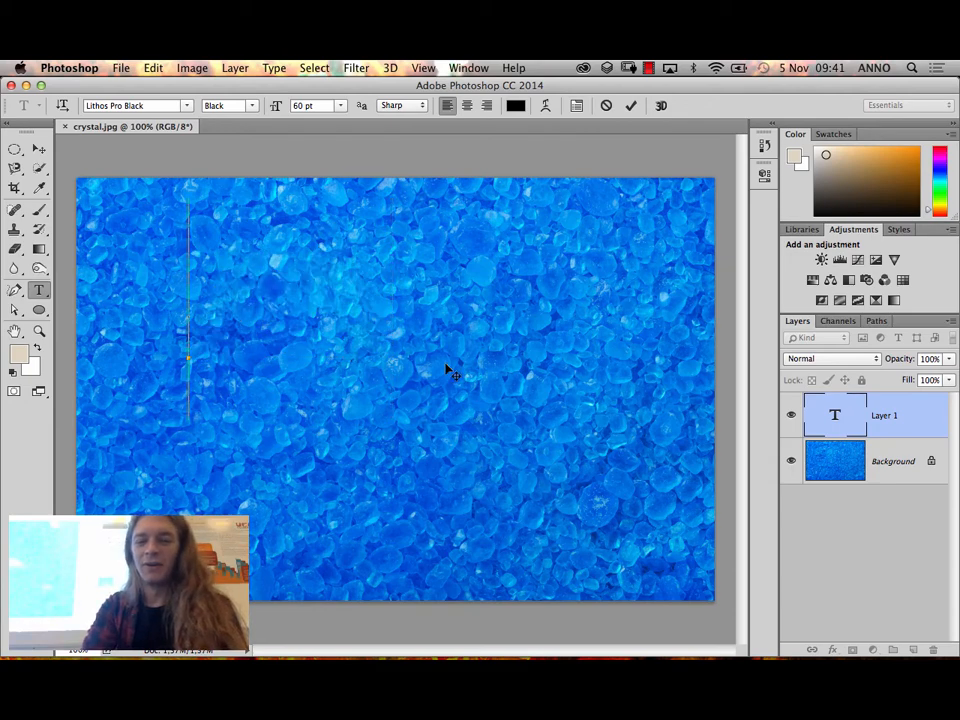
pyautogui.write('MAD')
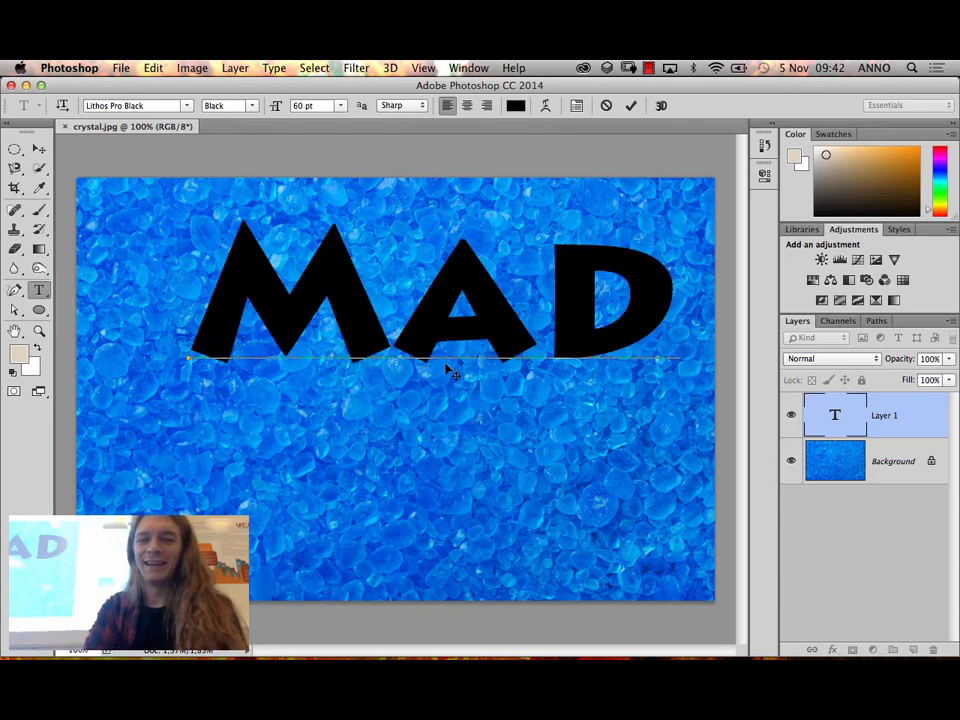
pyautogui.press('BackSpace')
pyautogui.press('BackSpace')
pyautogui.press('BackSpace')
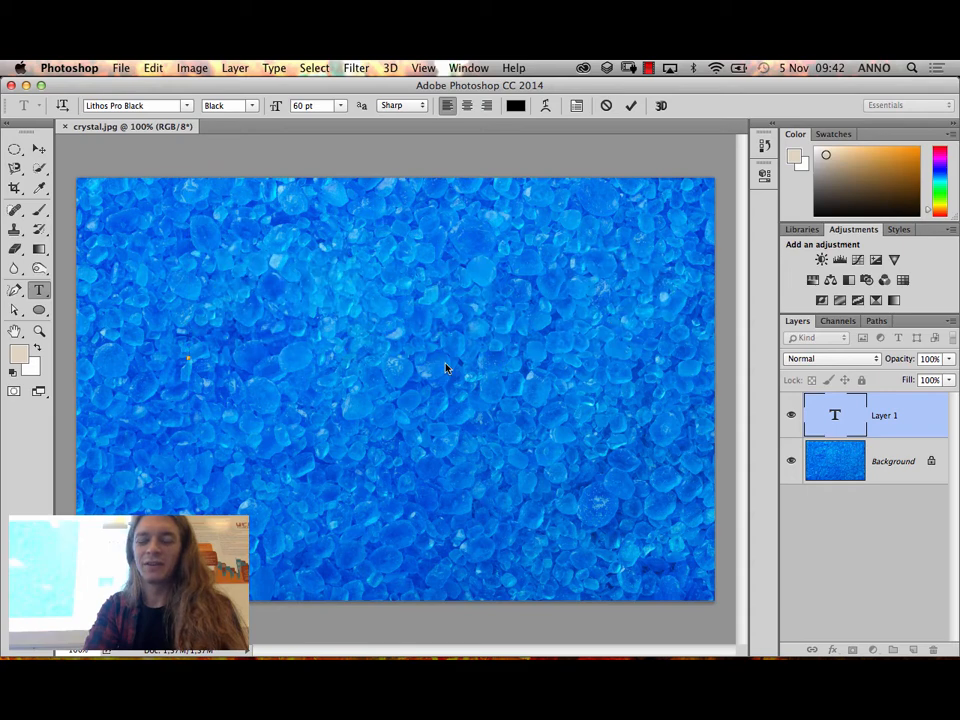
# Enter AMF as the text and move it down toward the middle of the crystal image
pyautogui.write('AMF')
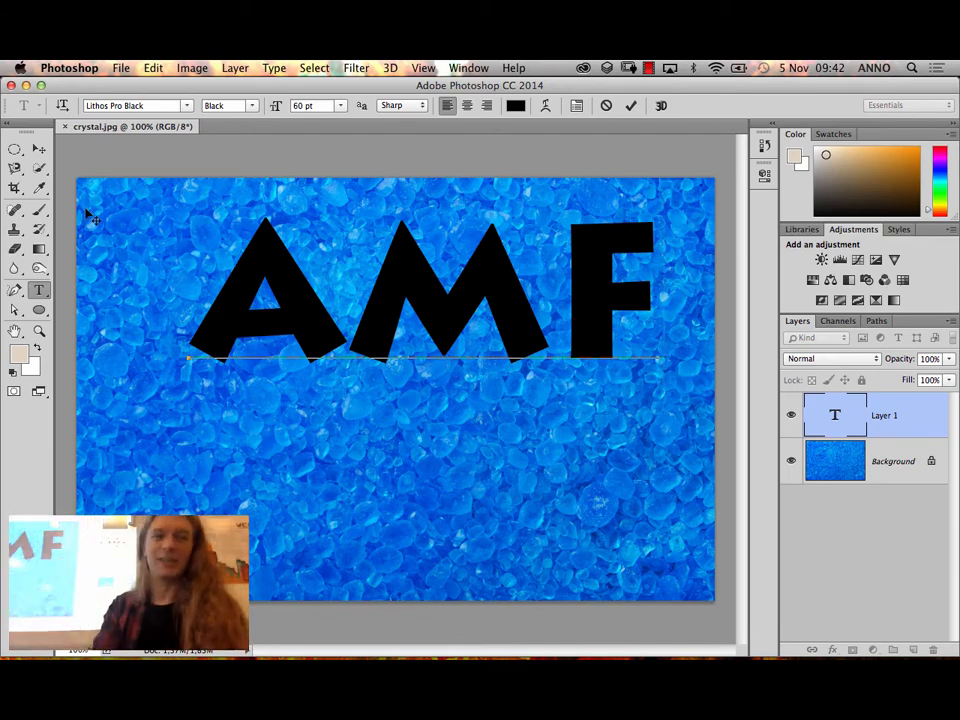
pyautogui.click(38, 148)
pyautogui.moveTo(272, 233); pyautogui.dragTo(251, 323)
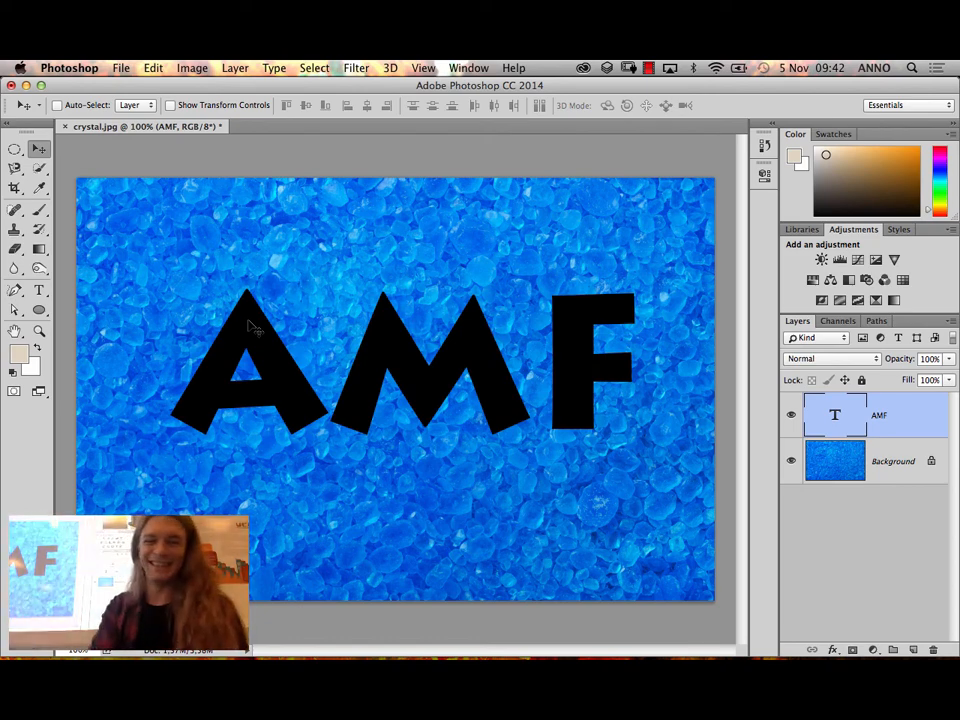
pyautogui.moveTo(250, 320); pyautogui.dragTo(245, 324)
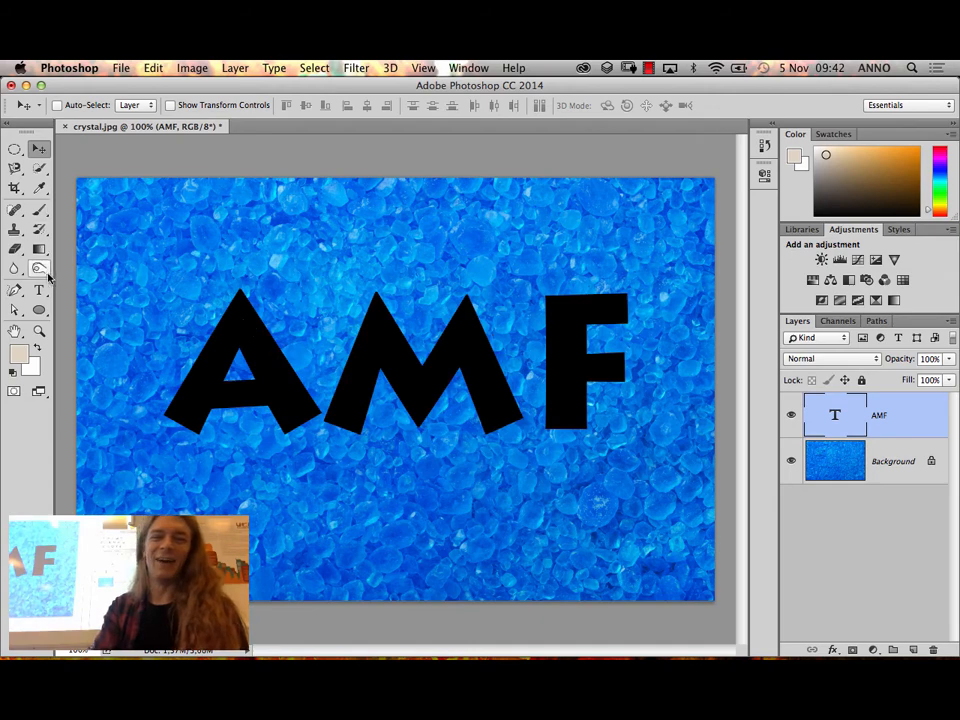
# Highlight the AMF letters for editing, deselect them and shift the text slightly lower on the image
pyautogui.press('t')
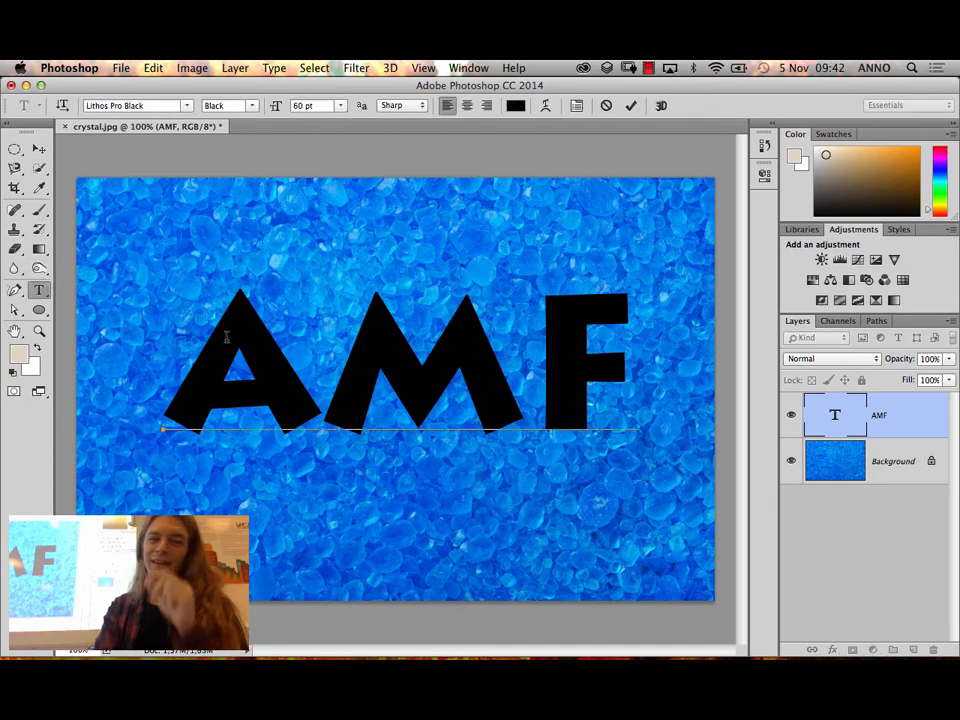
pyautogui.moveTo(227, 338); pyautogui.dragTo(594, 325)
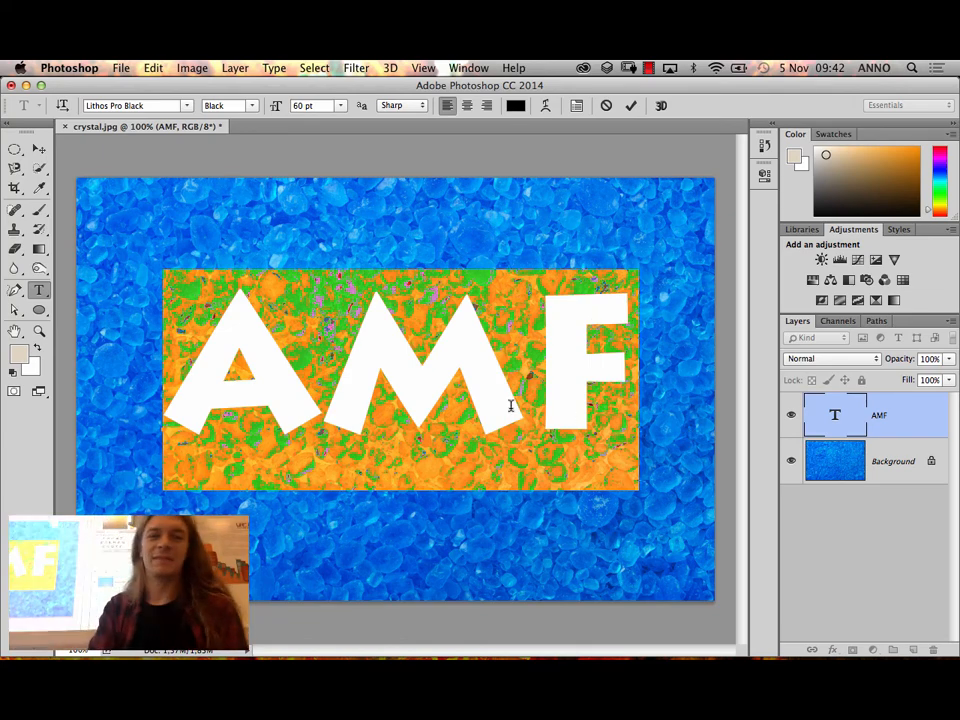
pyautogui.click(419, 413)
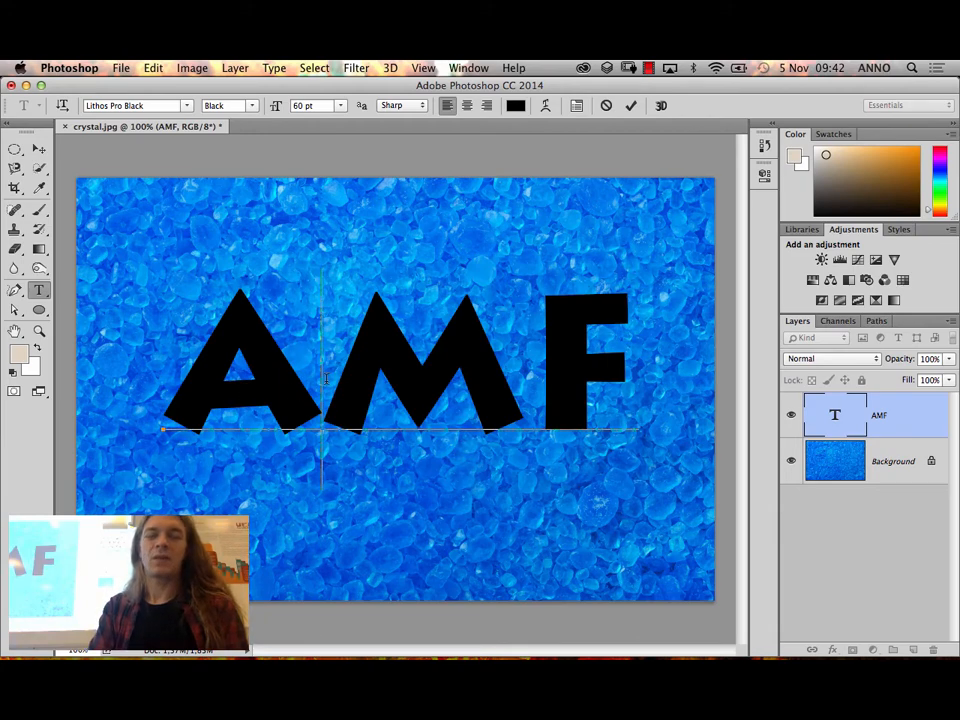
pyautogui.click(38, 149)
pyautogui.moveTo(405, 400); pyautogui.dragTo(405, 420)
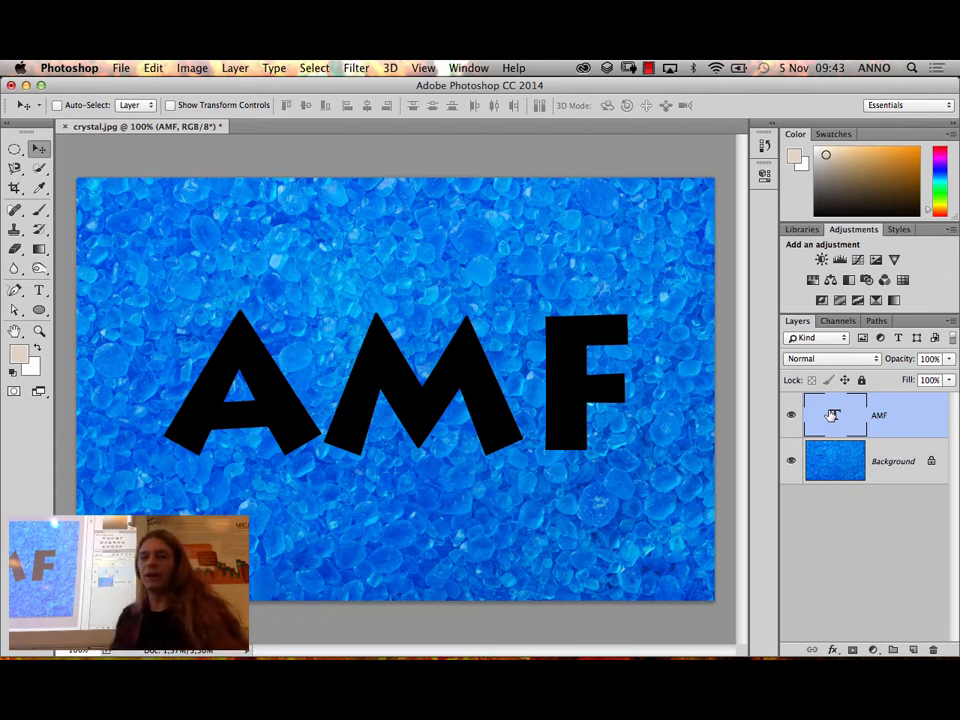
# Convert the locked Background into a regular layer named Layer 0 with Normal mode and 100% opacity
pyautogui.click(931, 465)
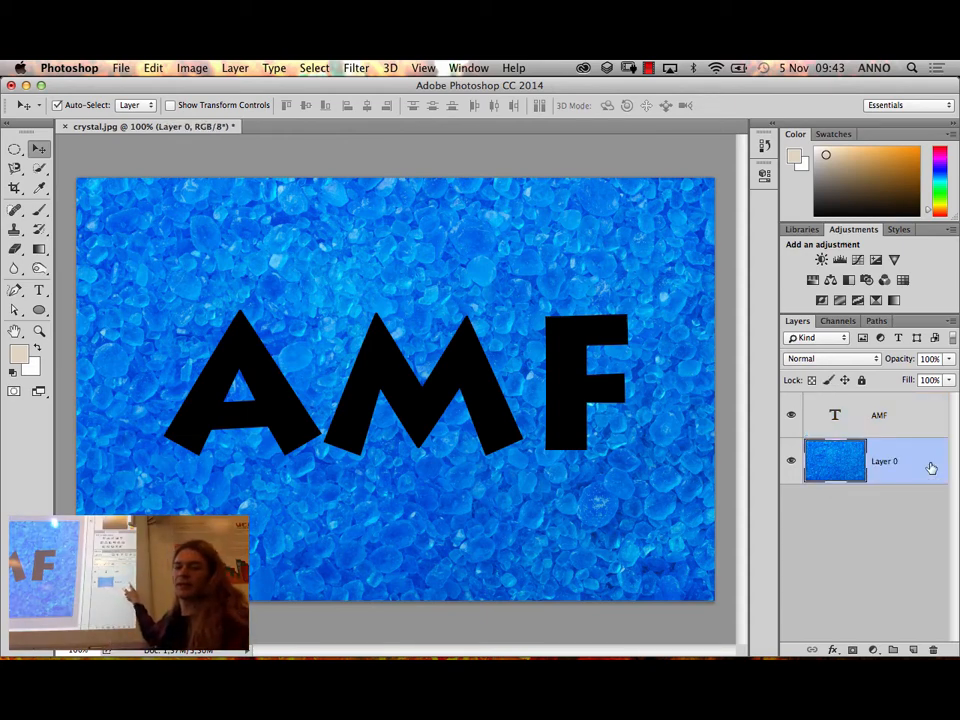
pyautogui.press('super+z')
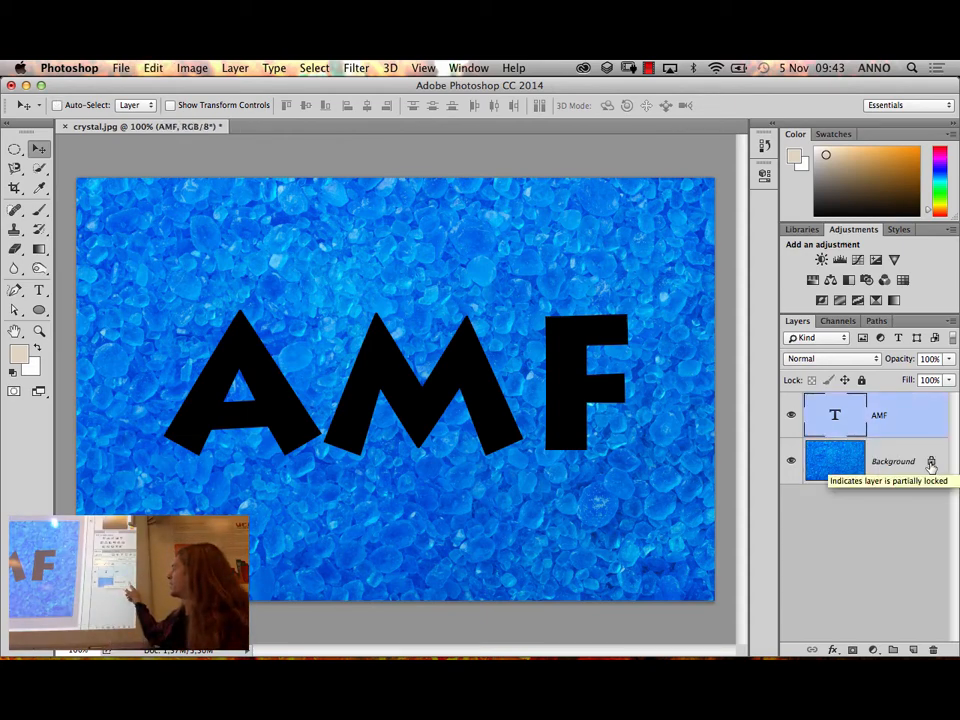
pyautogui.doubleClick(904, 464)
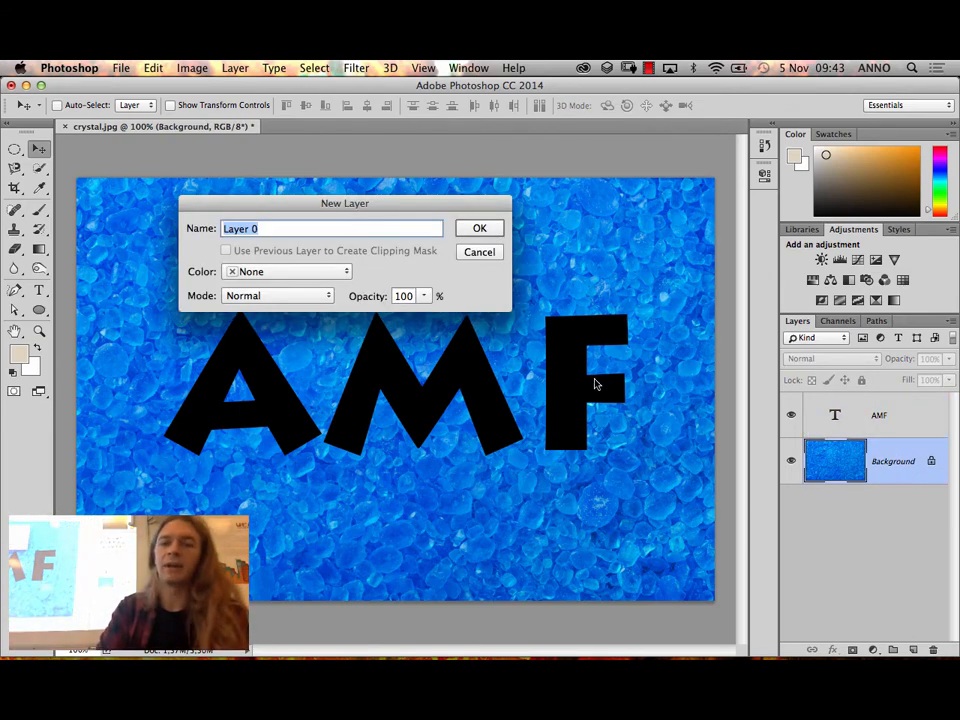
pyautogui.click(494, 226)
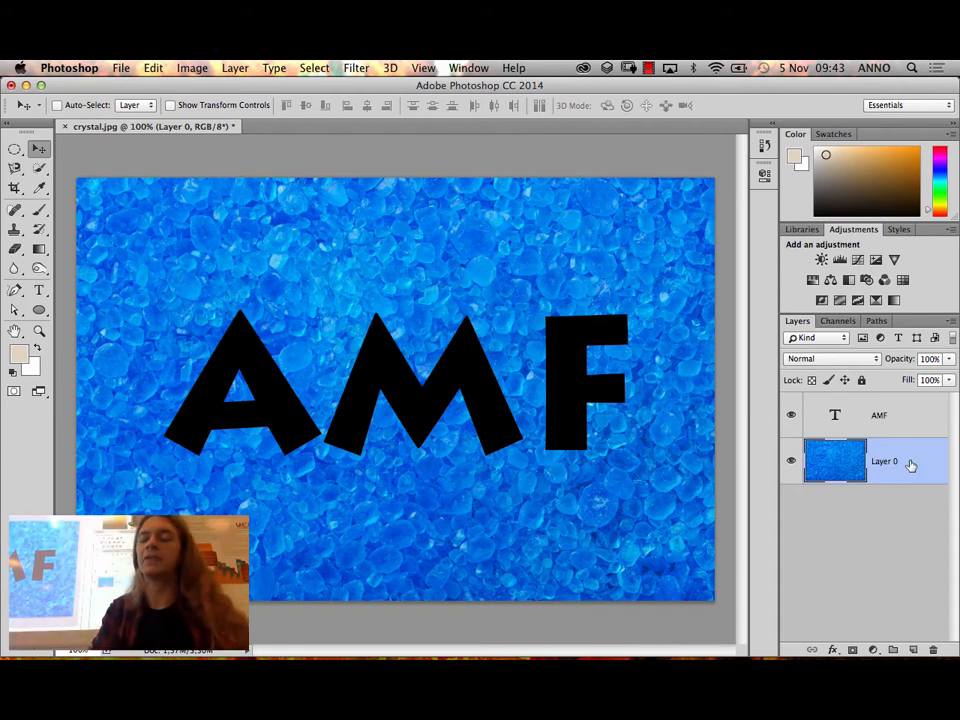
# Move Layer 0 above the AMF text layer and clip it to the text
pyautogui.moveTo(909, 463); pyautogui.dragTo(896, 403)
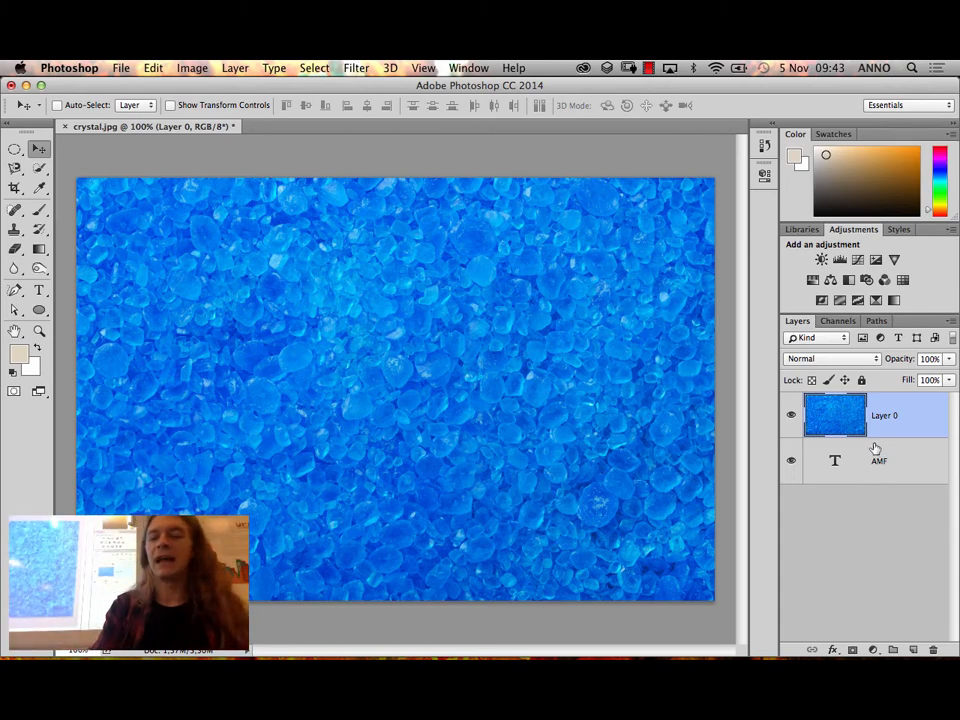
pyautogui.moveTo(874, 430); pyautogui.dragTo(873, 435)
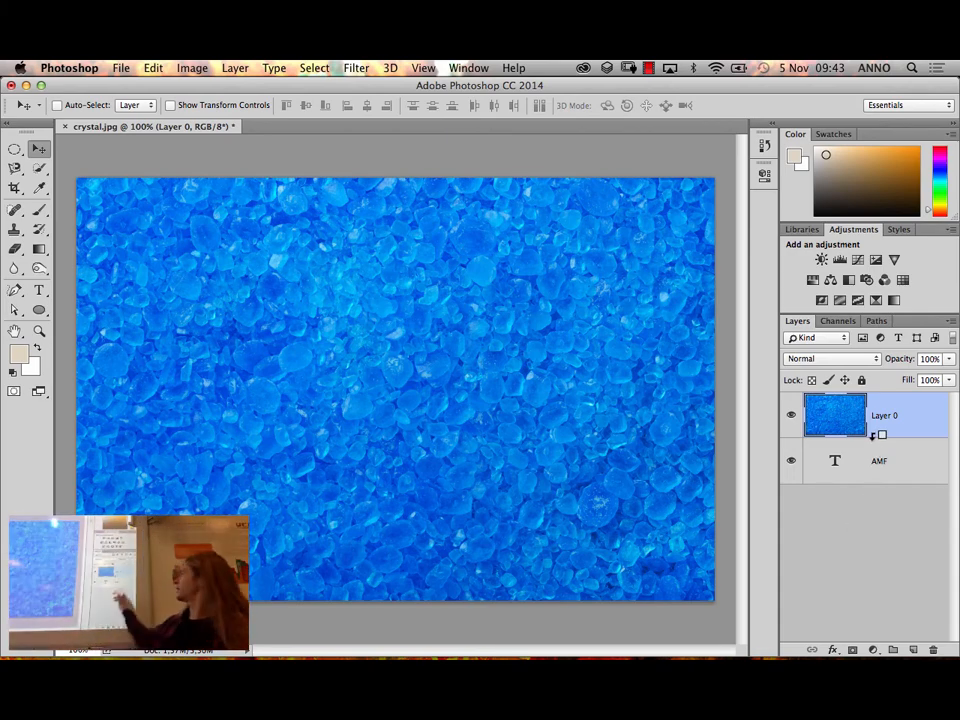
pyautogui.keyDown('alt'); pyautogui.click(872, 436); pyautogui.keyUp('alt')
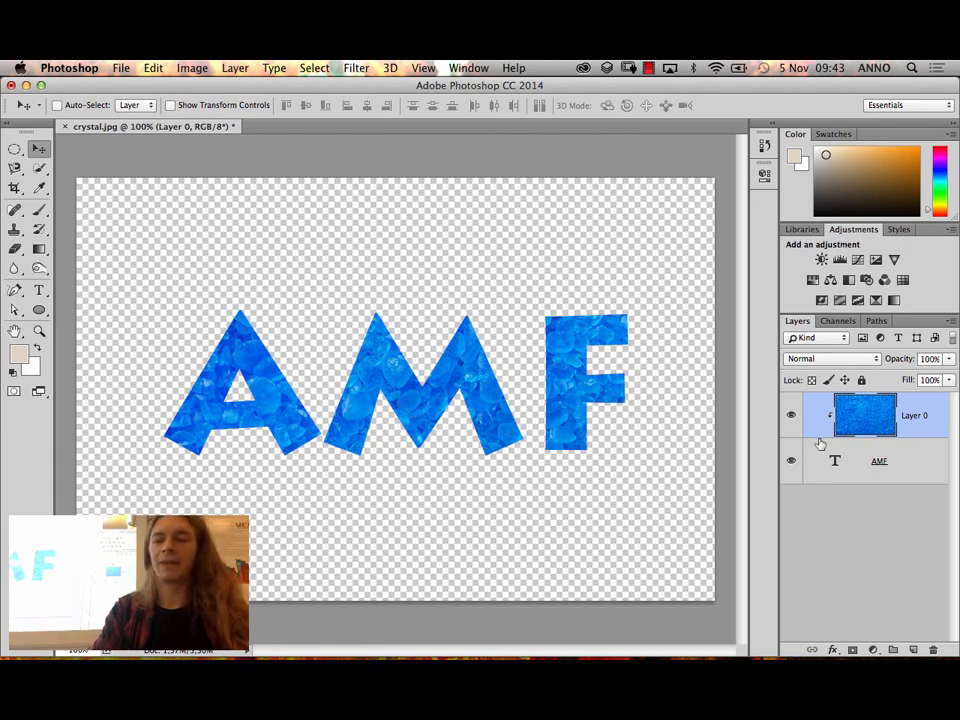
# Try a new layer filled with the beige foreground colour beneath the AMF text, and delete it
pyautogui.click(895, 650)
pyautogui.press('super+z')
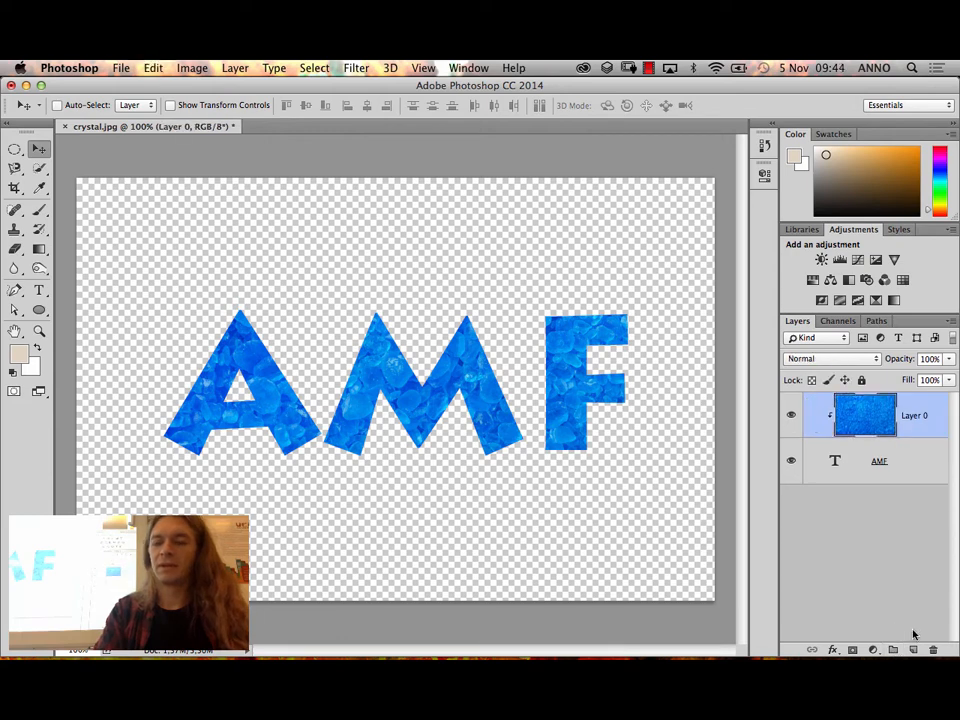
pyautogui.click(913, 650)
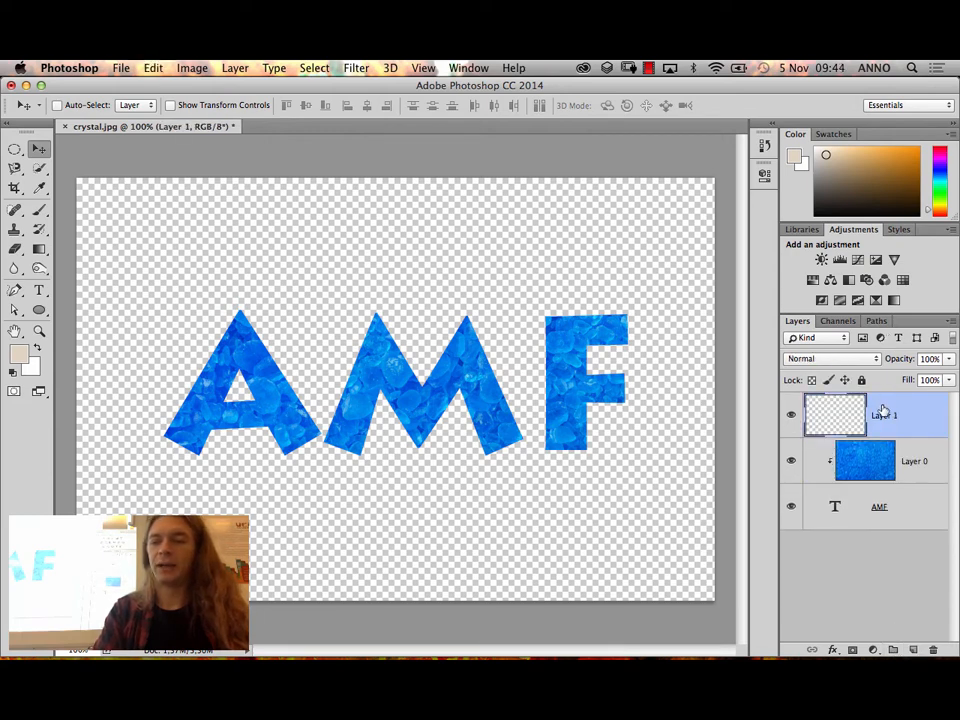
pyautogui.moveTo(881, 411); pyautogui.dragTo(887, 516)
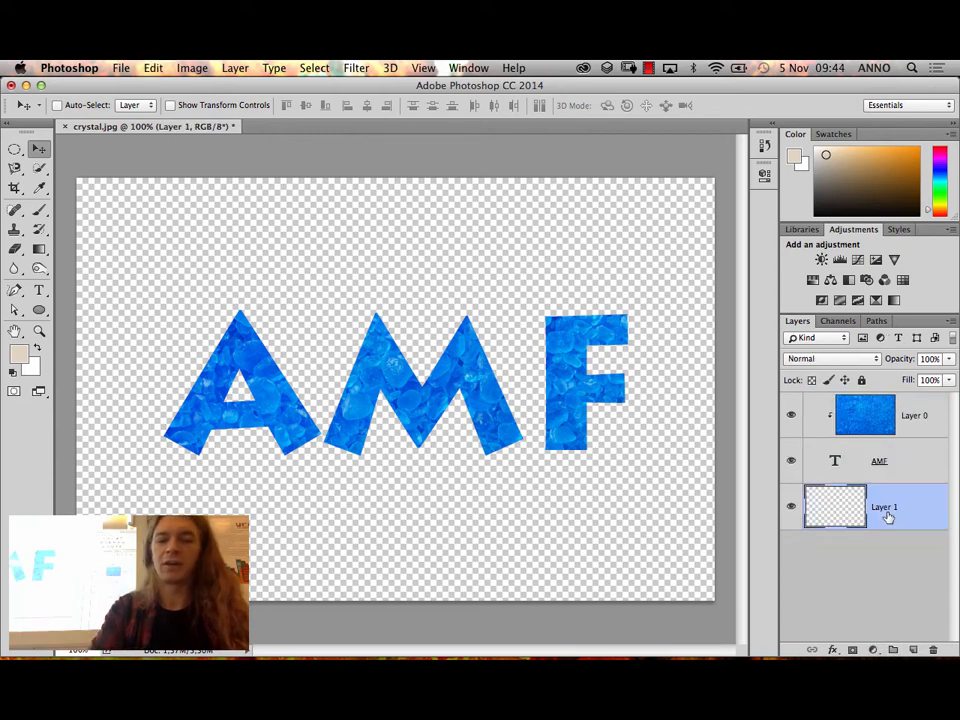
pyautogui.hotkey('alt', 'BackSpace')
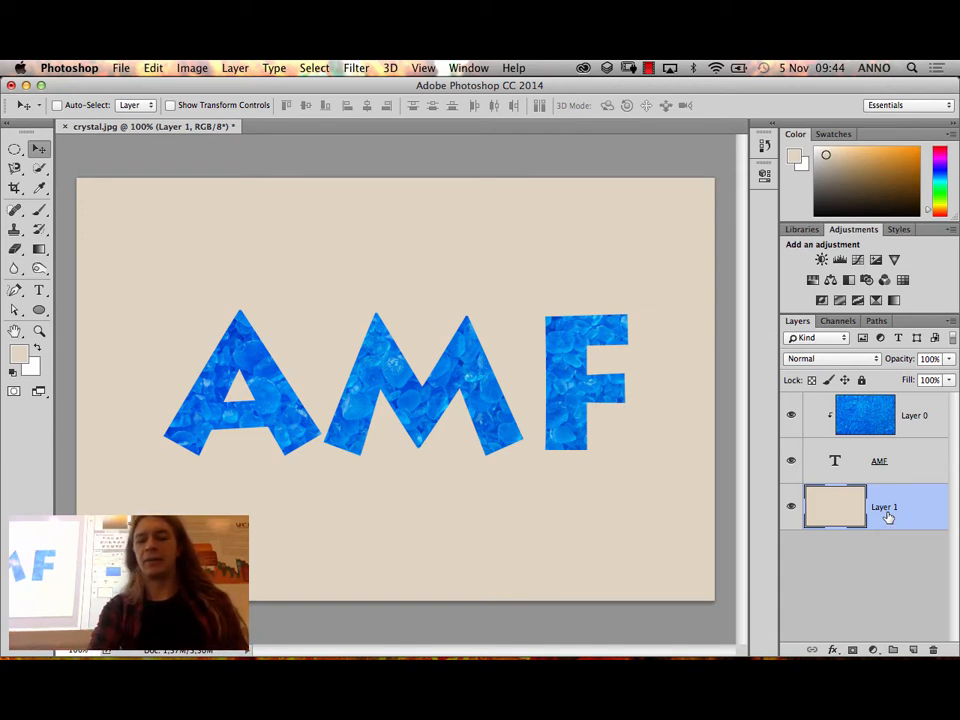
pyautogui.press('Delete')
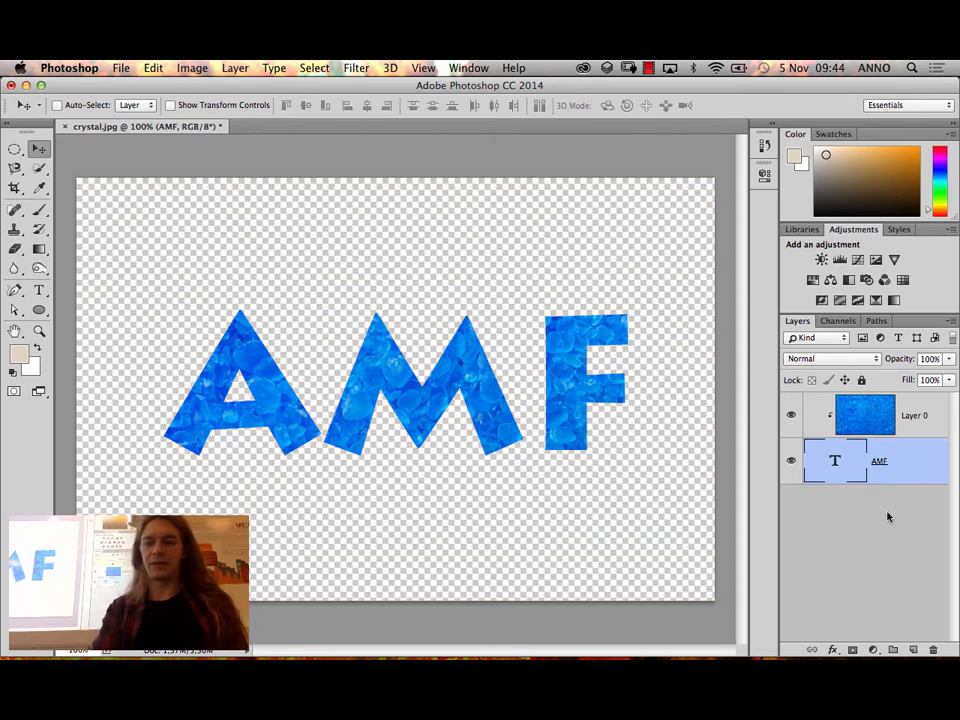
# Start Place Embedded and browse to UV forberedelse, Photoshop_Blok5, Art and Collage, Ressources
pyautogui.click(121, 68)
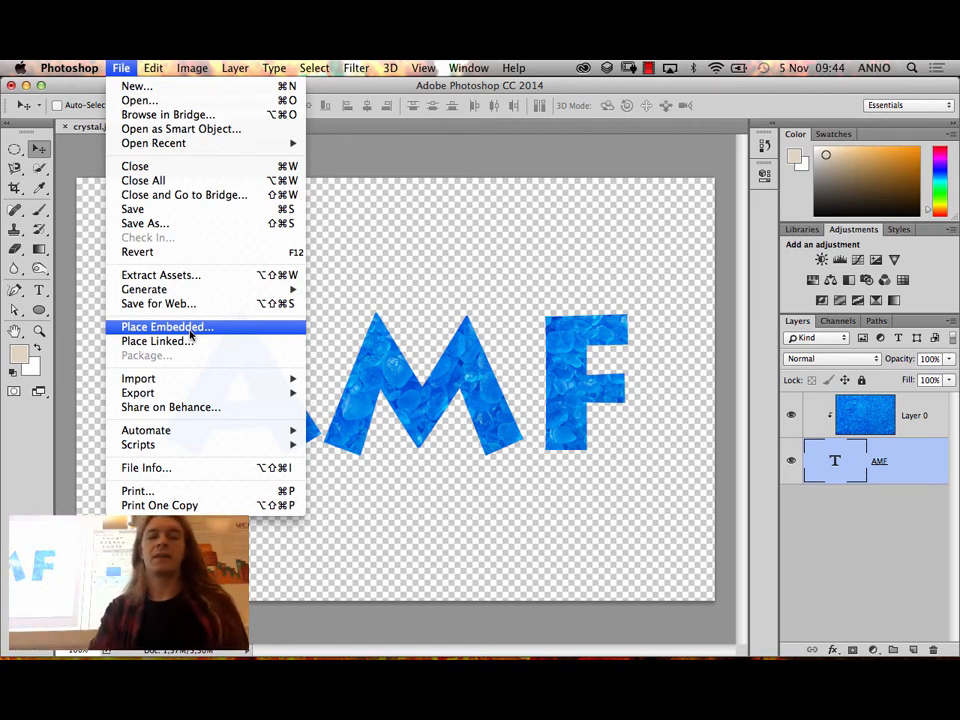
pyautogui.click(190, 329)
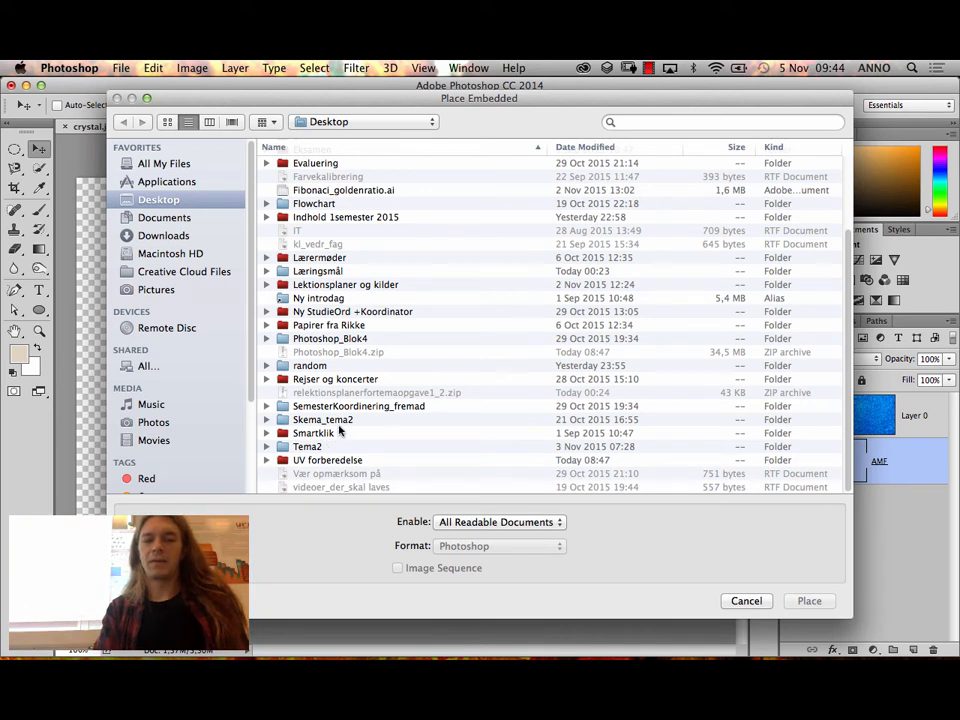
pyautogui.click(331, 379)
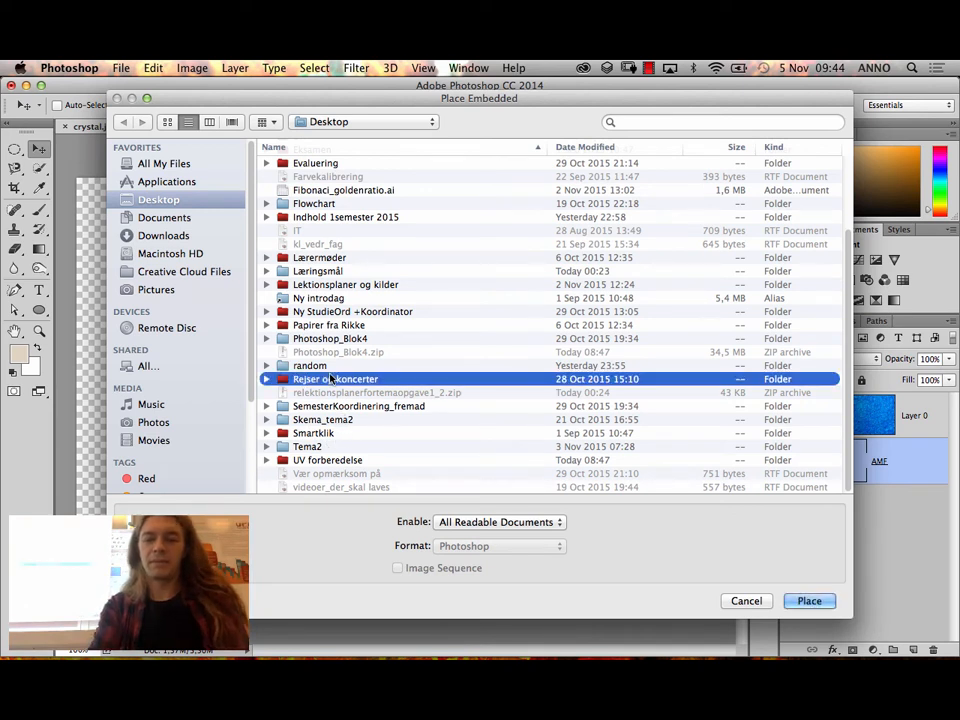
pyautogui.press('u')
pyautogui.doubleClick(295, 460)
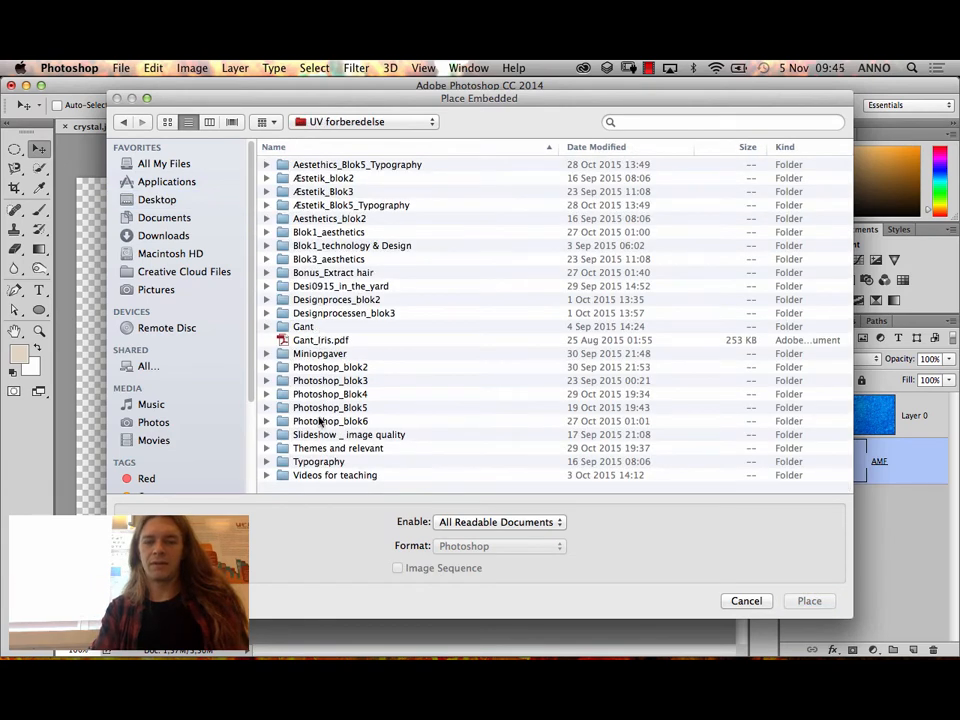
pyautogui.doubleClick(320, 408)
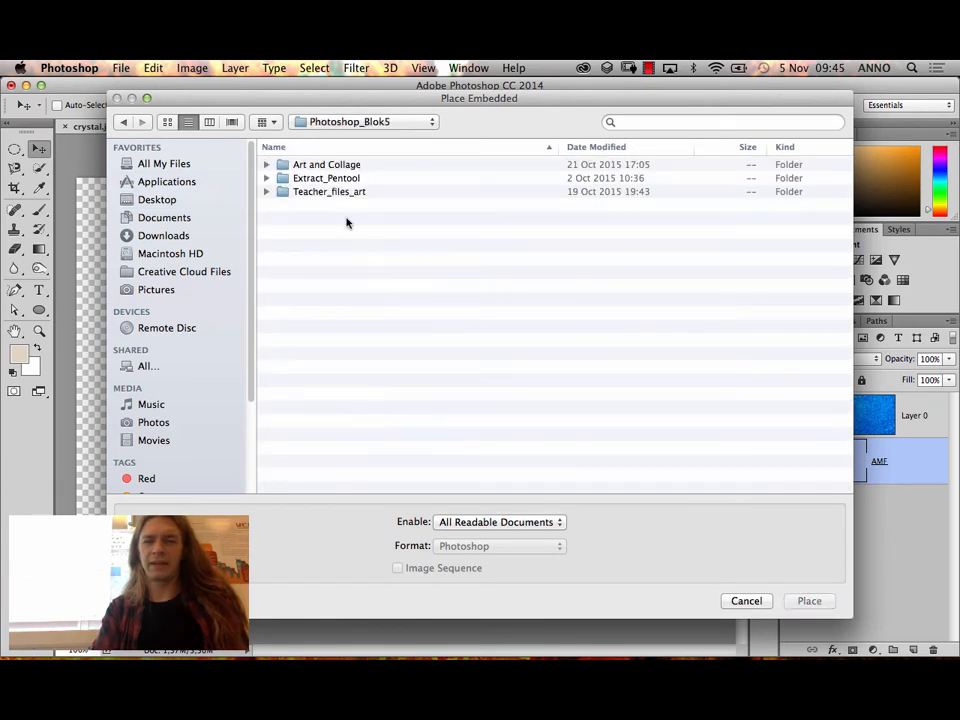
pyautogui.doubleClick(328, 166)
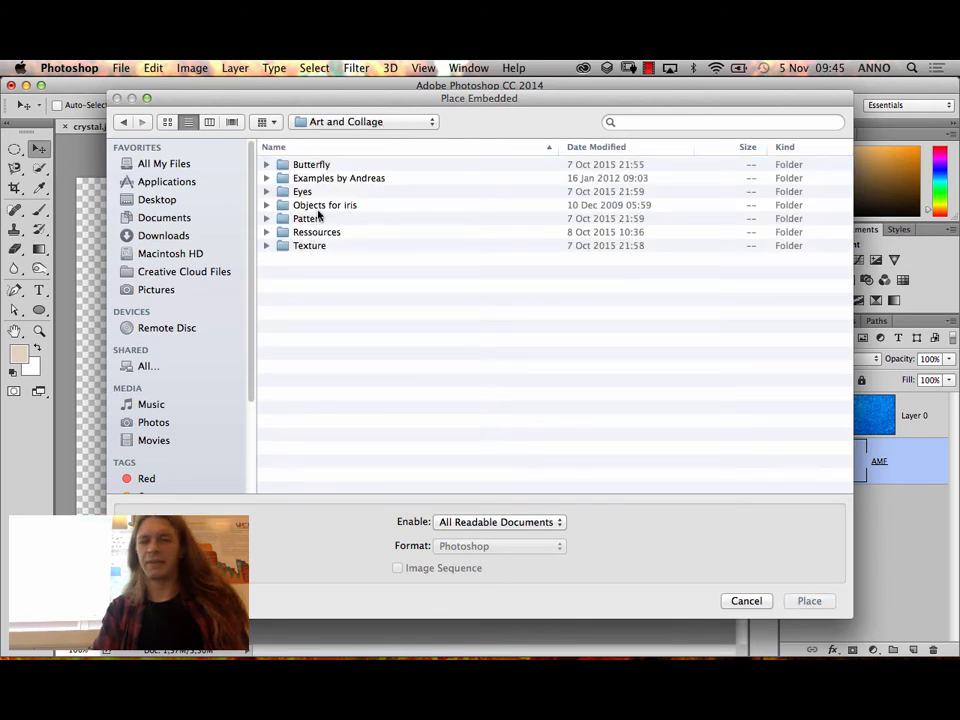
pyautogui.doubleClick(316, 232)
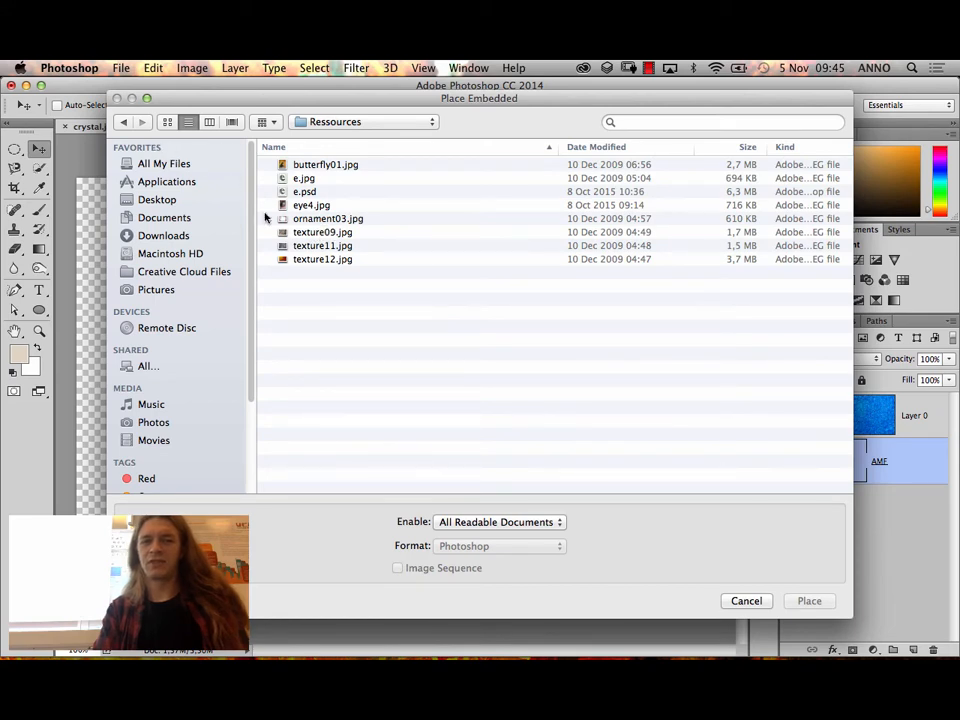
# Preview texture11.jpg and texture09.jpg, and place texture09.jpg in the document as an embedded image
pyautogui.click(314, 259)
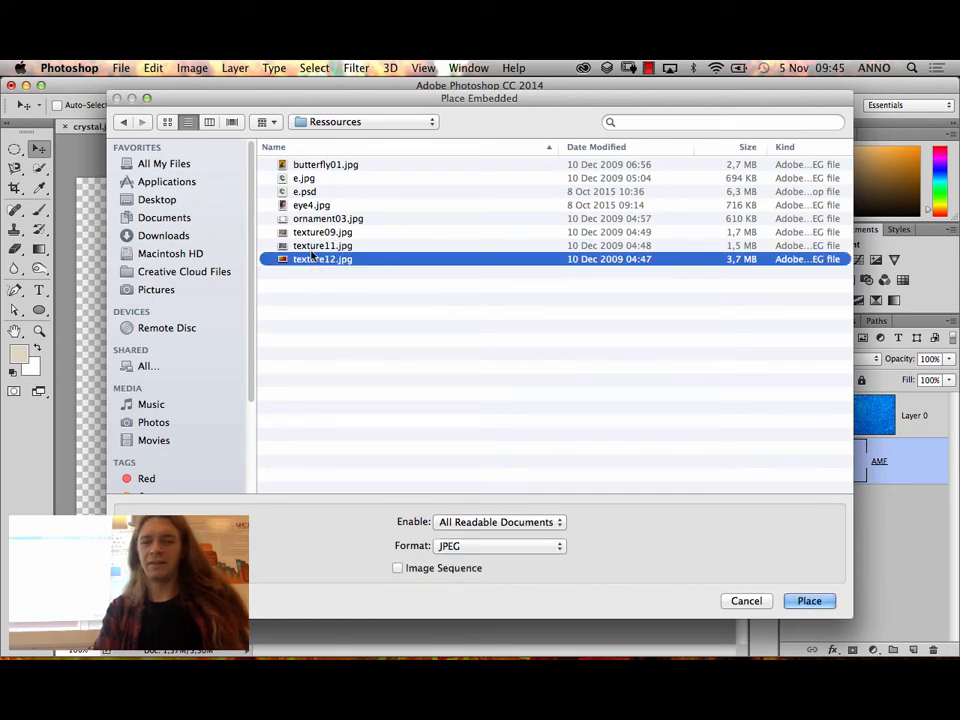
pyautogui.click(312, 250)
pyautogui.press('space')
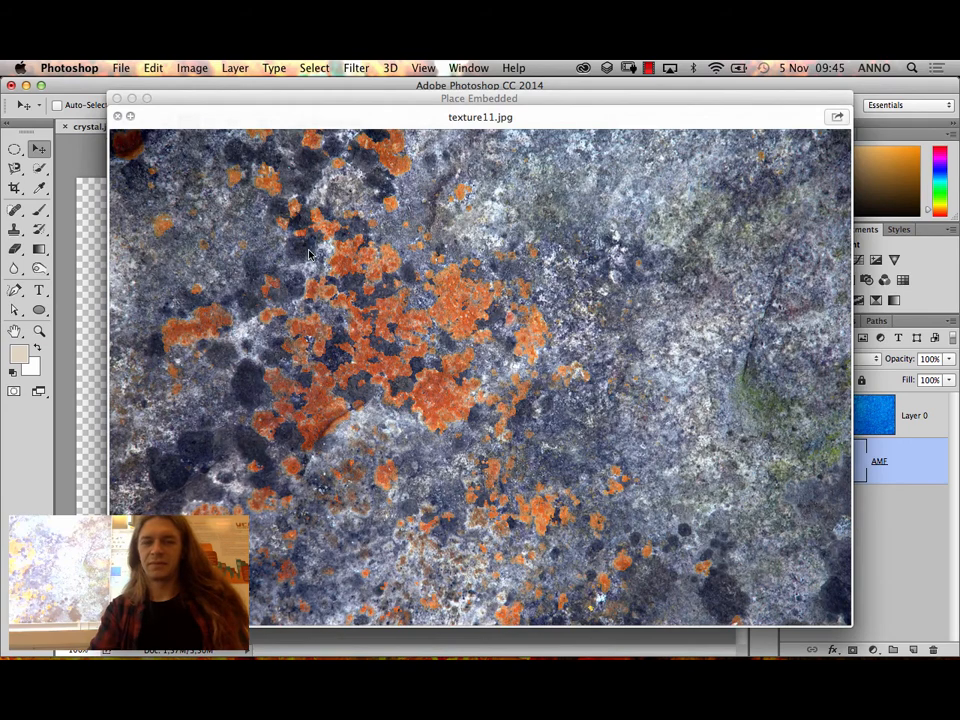
pyautogui.press('Up')
pyautogui.press('Up')
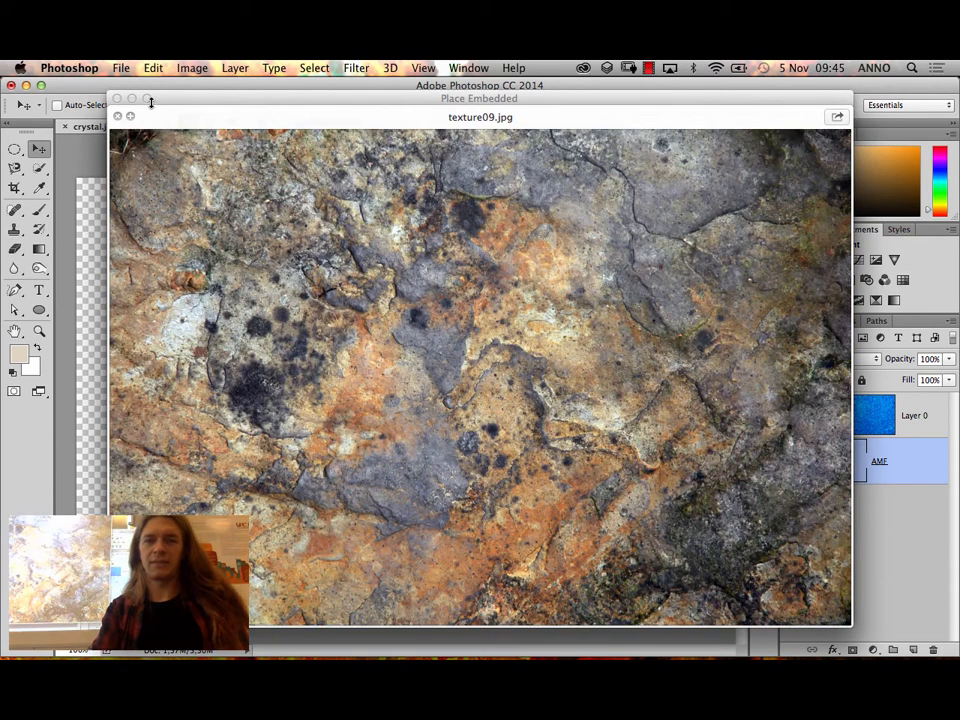
pyautogui.press('space')
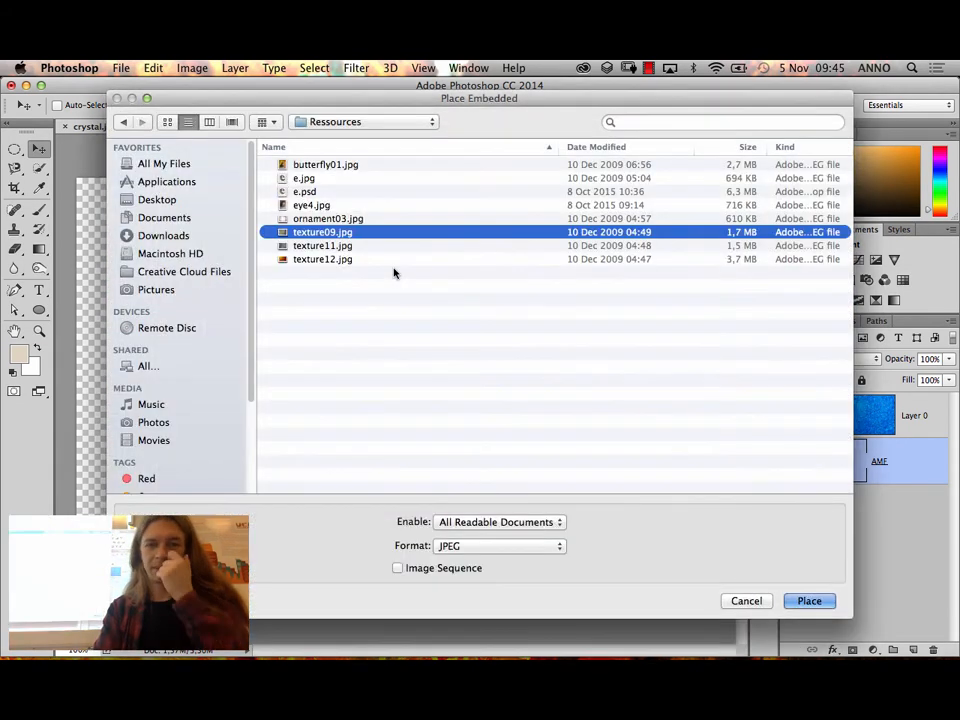
pyautogui.click(810, 601)
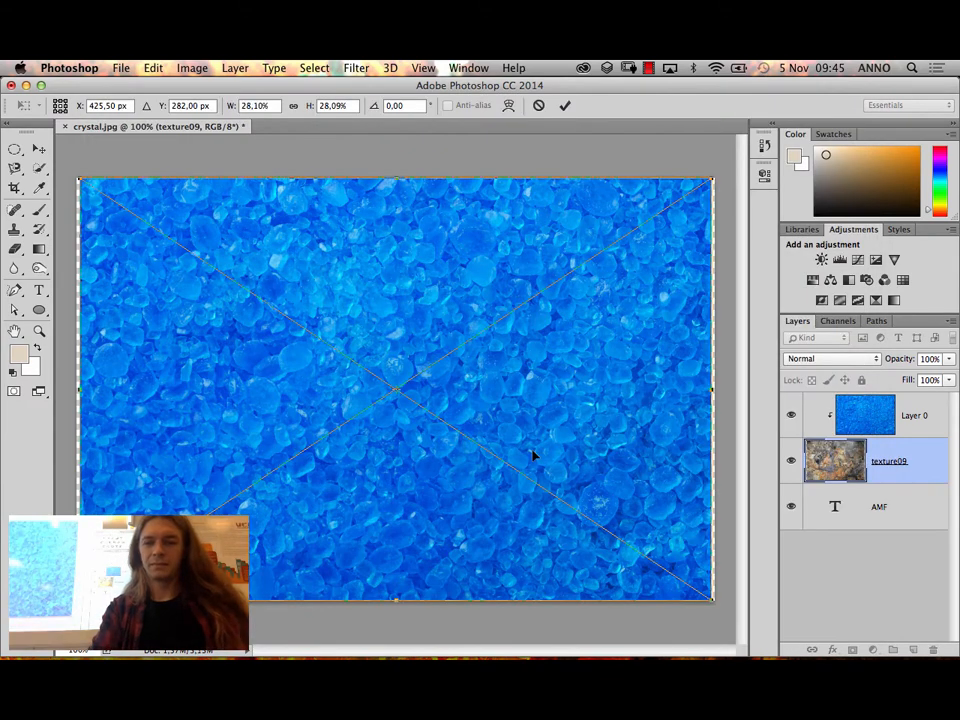
# Commit the placed texture09, move it beneath the AMF text layer and clip Layer 0 to the text again
pyautogui.press('super+minus')
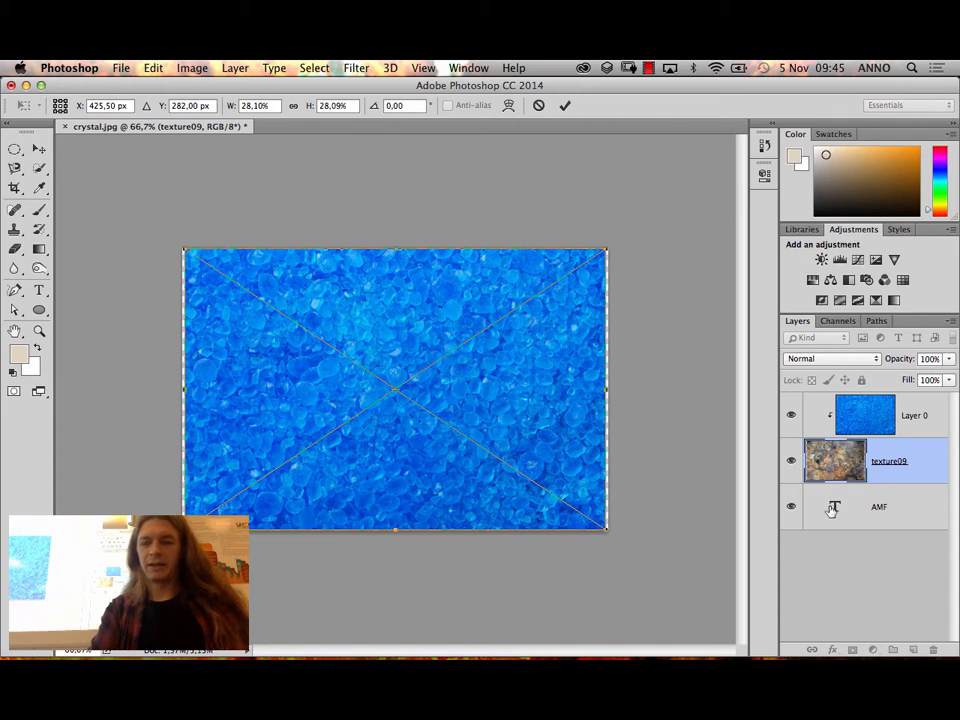
pyautogui.press('v')
pyautogui.press('Return')
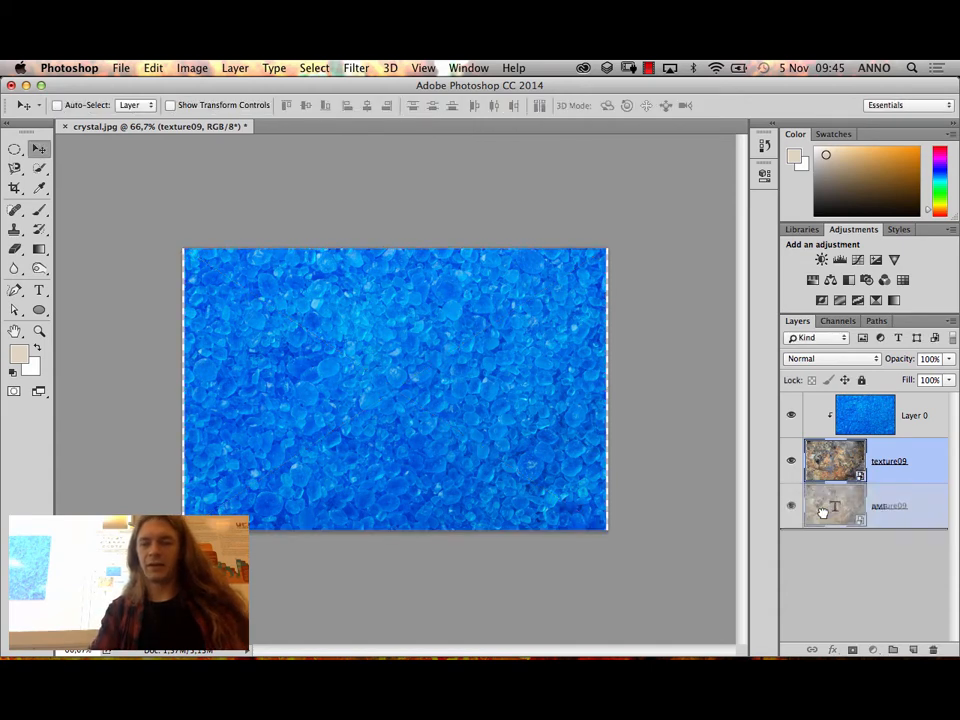
pyautogui.moveTo(822, 521); pyautogui.dragTo(822, 523)
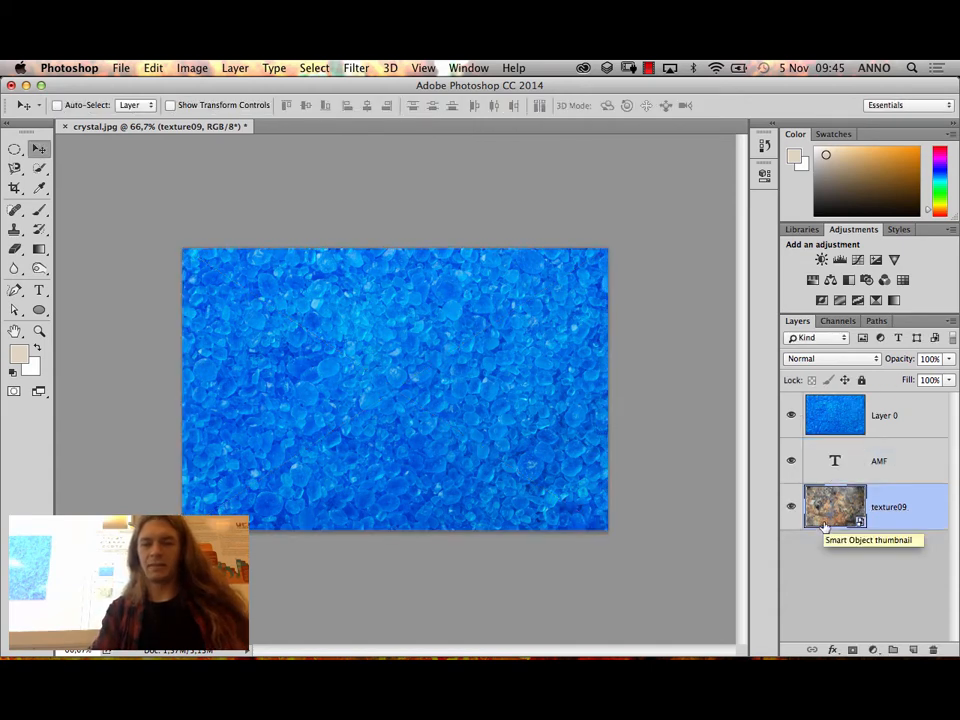
pyautogui.keyDown('alt'); pyautogui.click(847, 442); pyautogui.keyUp('alt')
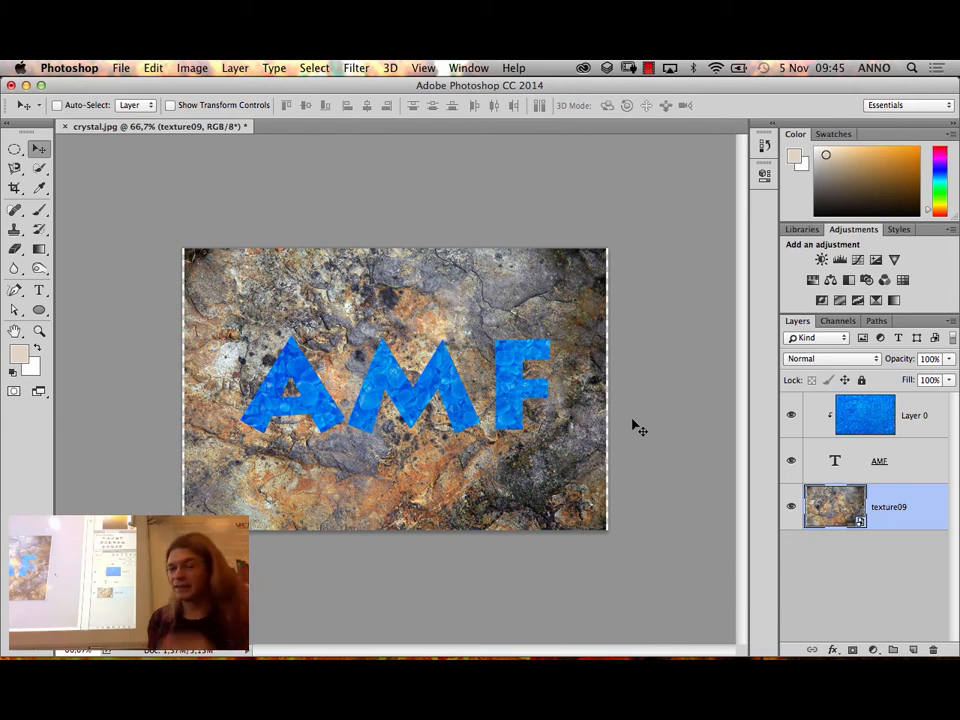
# Delete the texture09 layer from beneath the AMF text
pyautogui.press('super')
pyautogui.press('super+z')
pyautogui.press('super+z')
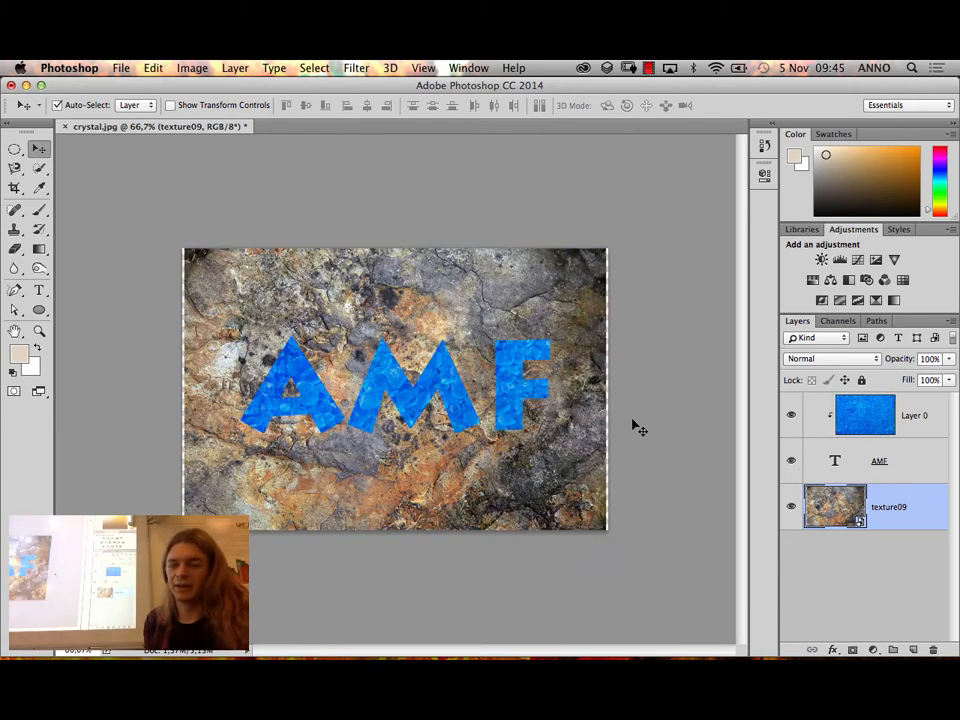
pyautogui.press('Delete')
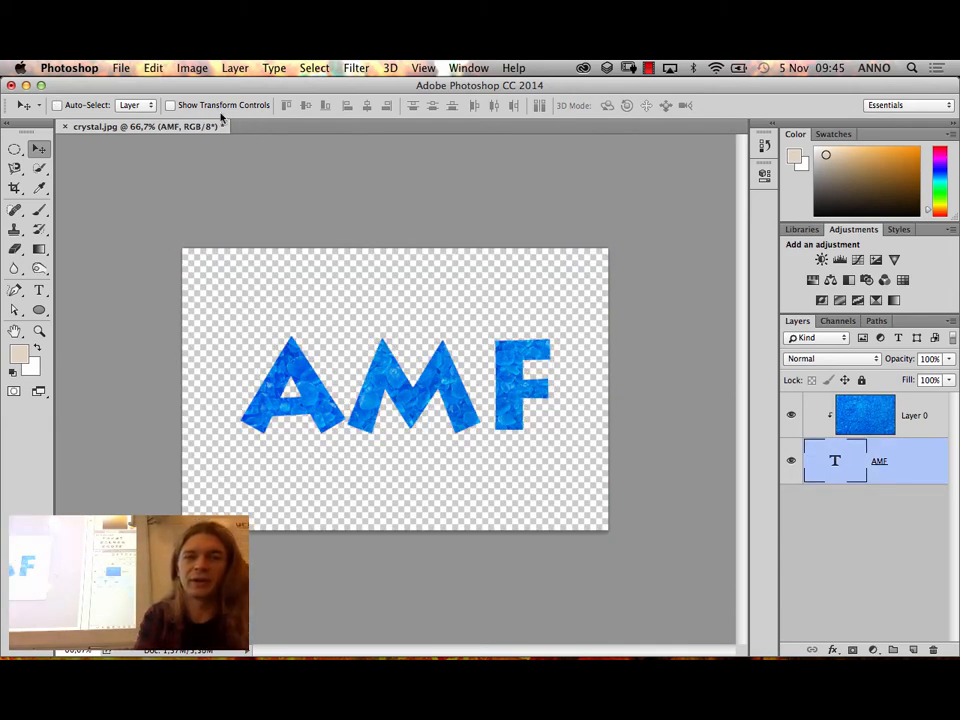
# Start Place Embedded, preview texture09.jpg from the Ressources folder and place it in the document
pyautogui.click(120, 68)
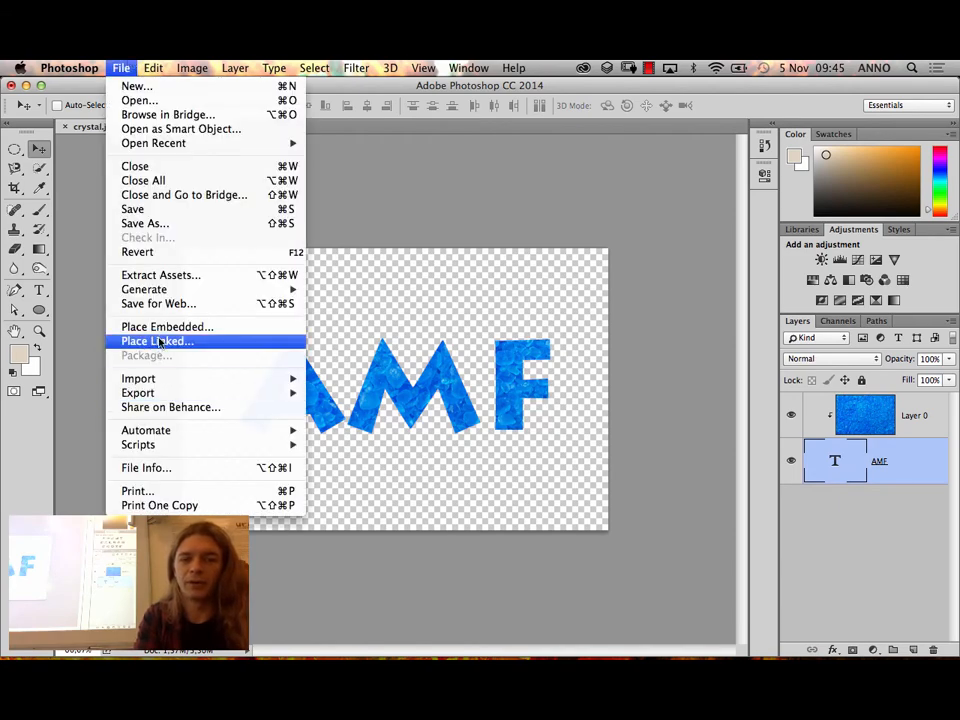
pyautogui.click(163, 326)
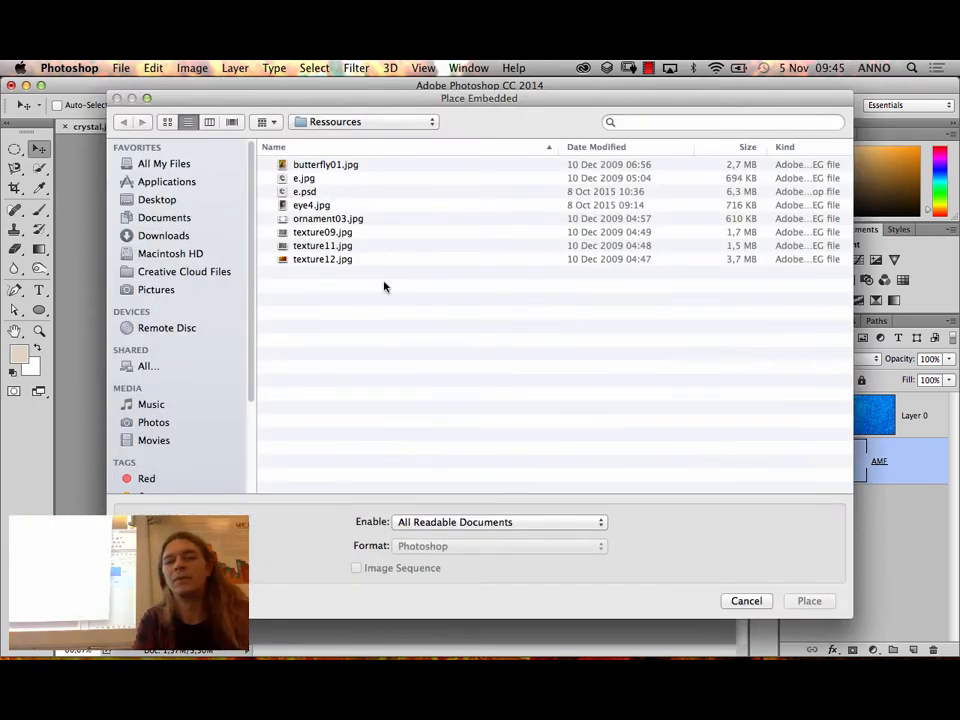
pyautogui.click(344, 234)
pyautogui.press('space')
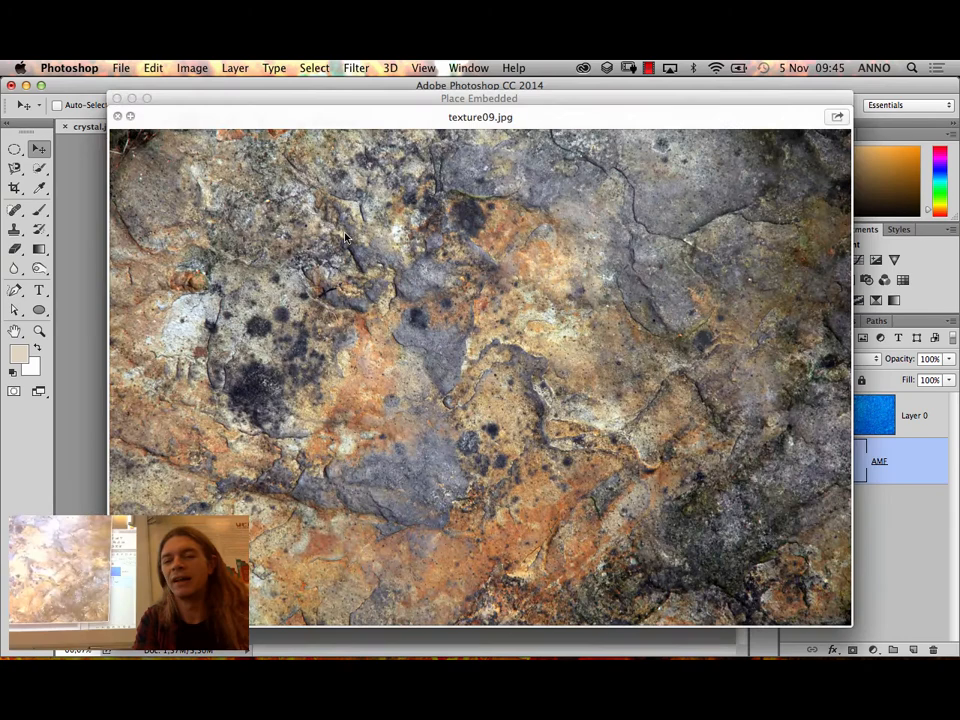
pyautogui.click(117, 116)
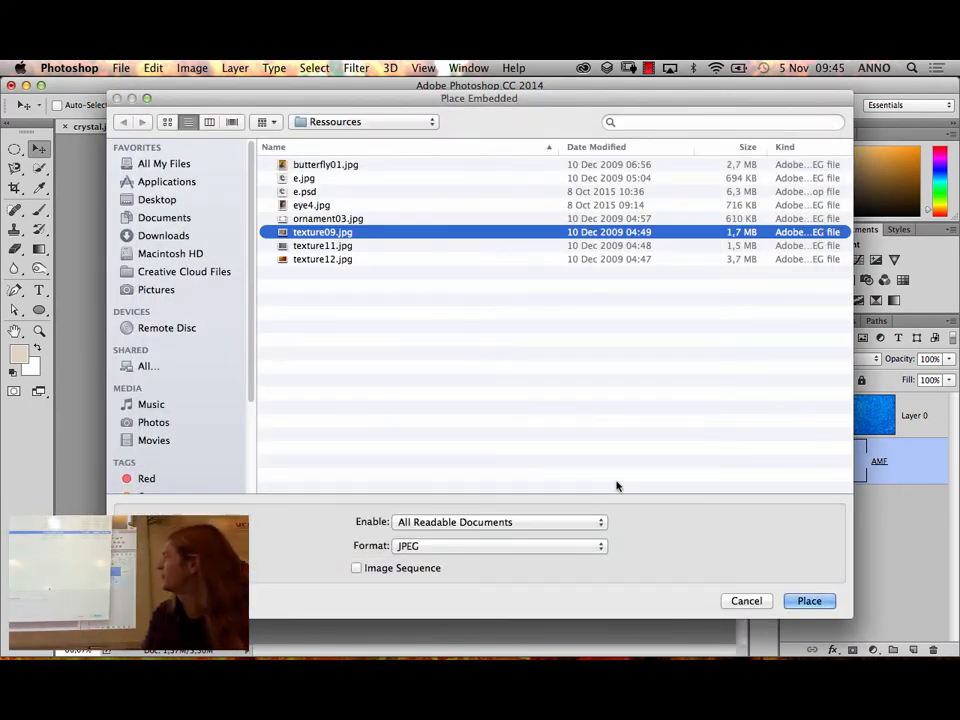
pyautogui.click(803, 601)
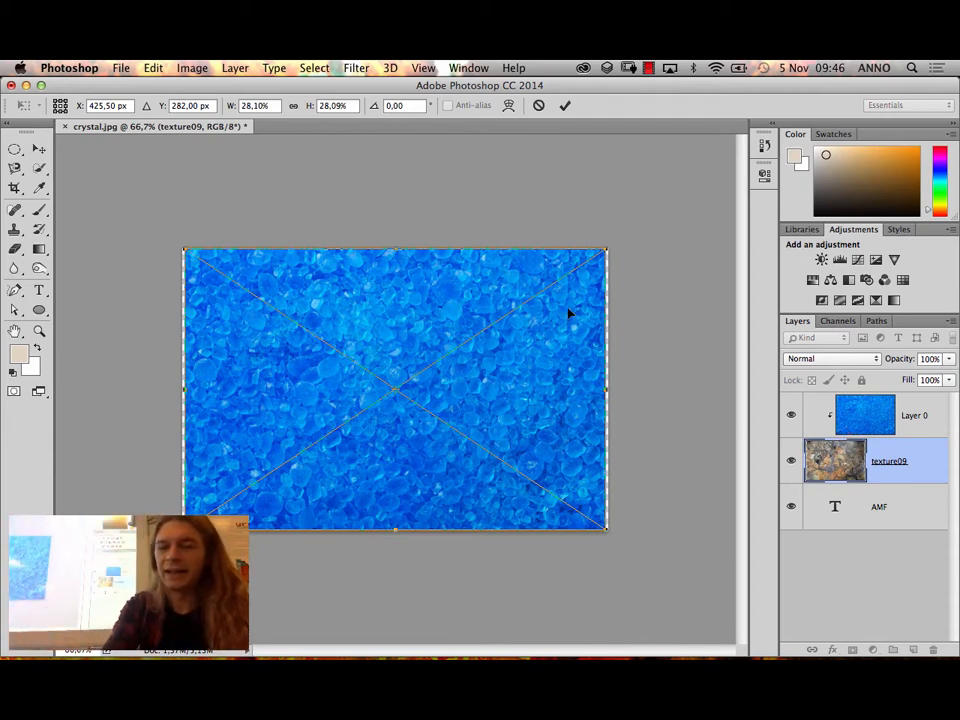
# Commit the newly placed texture09, move it below the AMF text layer and restore Layer 0's clipping mask on the text
pyautogui.press('Return')
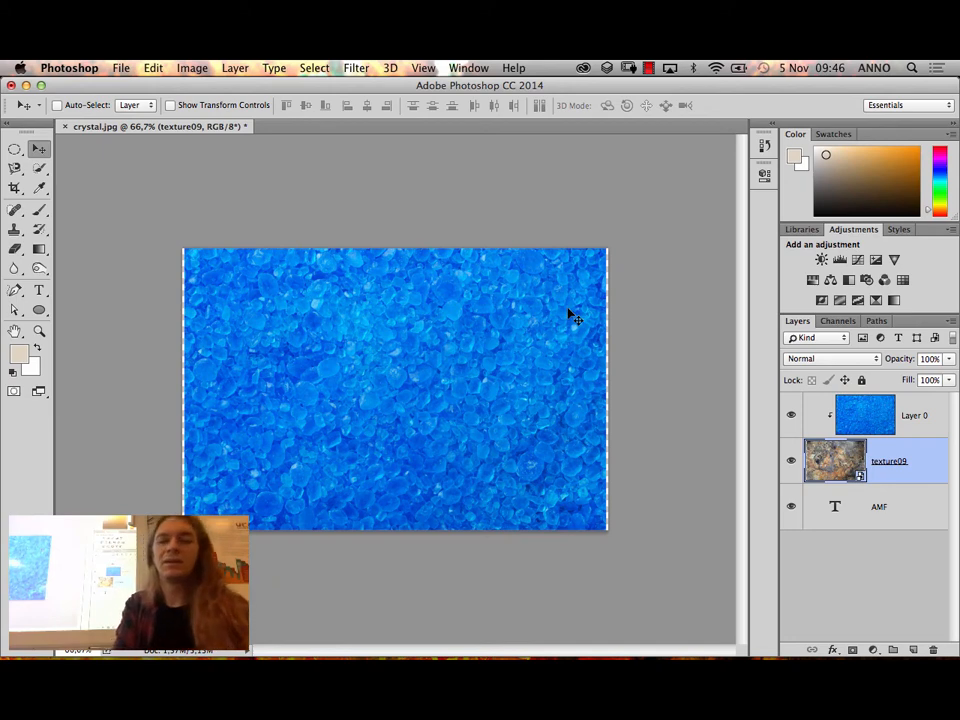
pyautogui.moveTo(835, 460); pyautogui.dragTo(835, 528)
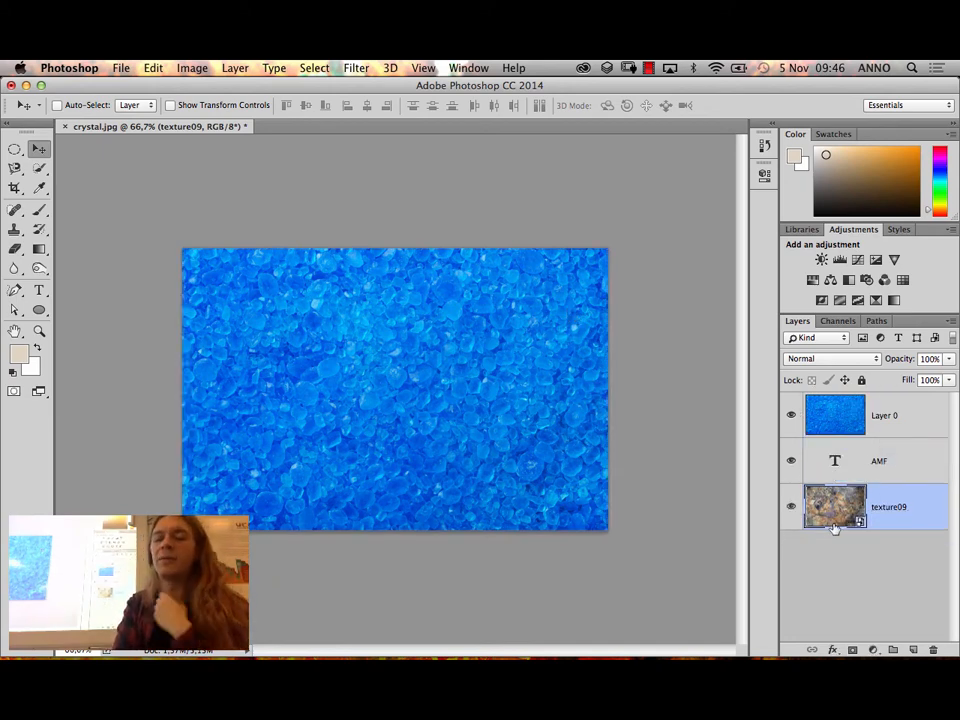
pyautogui.keyDown('alt'); pyautogui.click(853, 437); pyautogui.keyUp('alt')
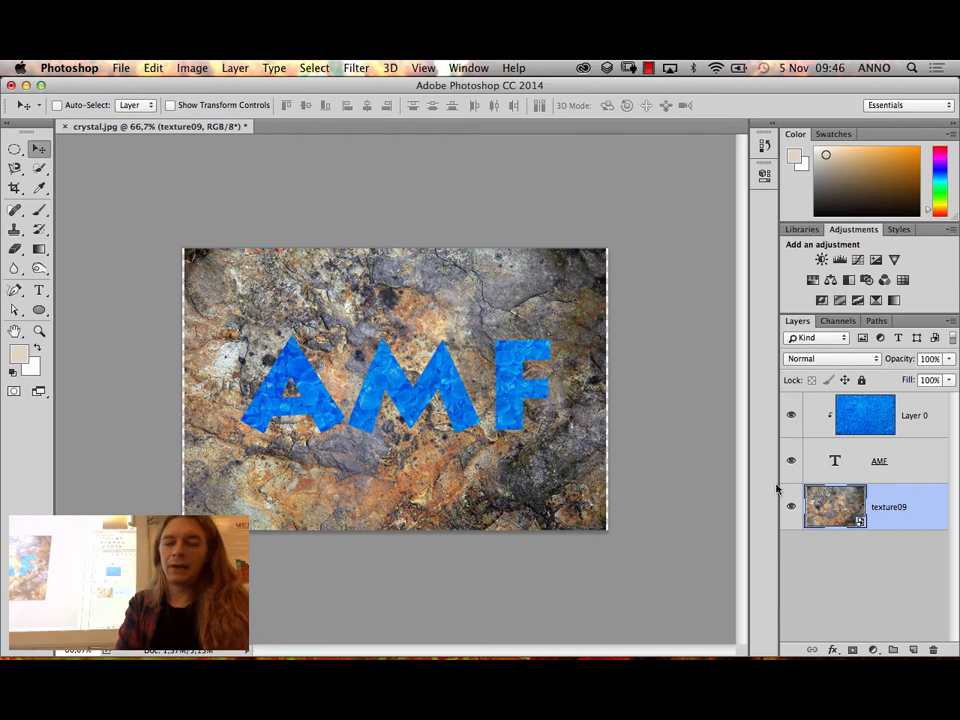
# Enlarge texture09 with Free Transform to about 33.5% and position it to cover the whole canvas
pyautogui.press('super+t')
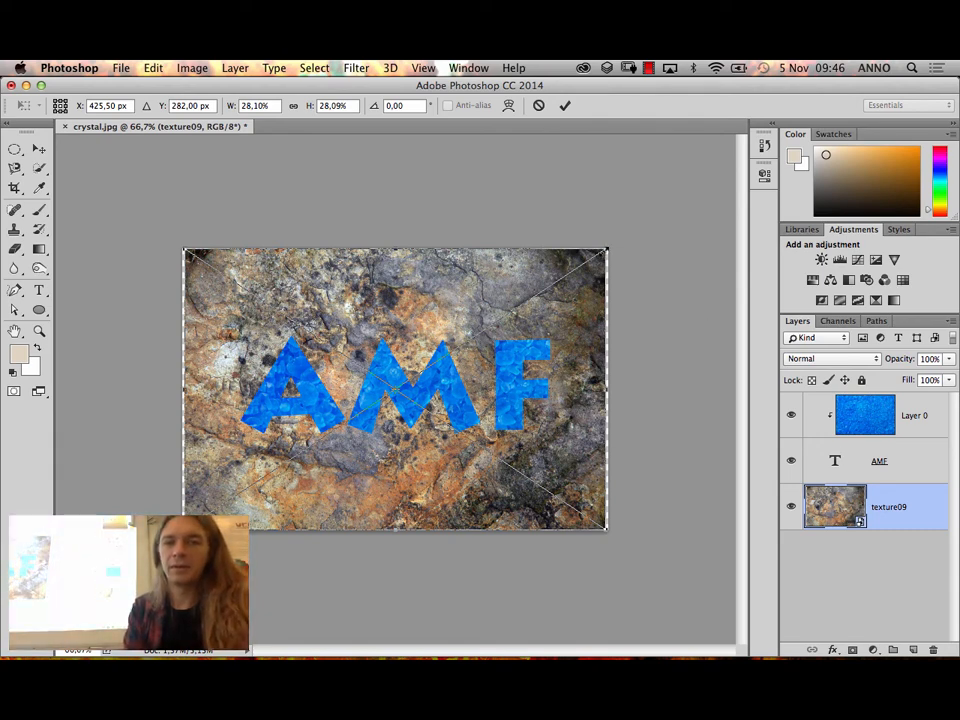
pyautogui.moveTo(607, 248); pyautogui.dragTo(639, 223)
pyautogui.moveTo(551, 255); pyautogui.dragTo(536, 270)
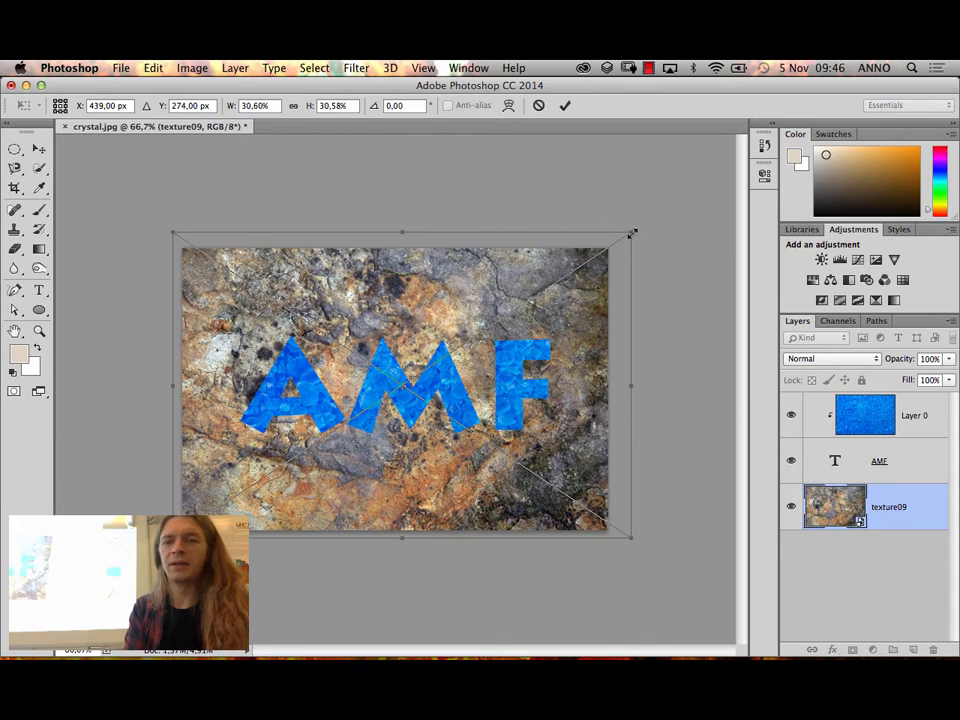
pyautogui.moveTo(631, 233); pyautogui.dragTo(655, 216)
pyautogui.moveTo(607, 262); pyautogui.dragTo(593, 263)
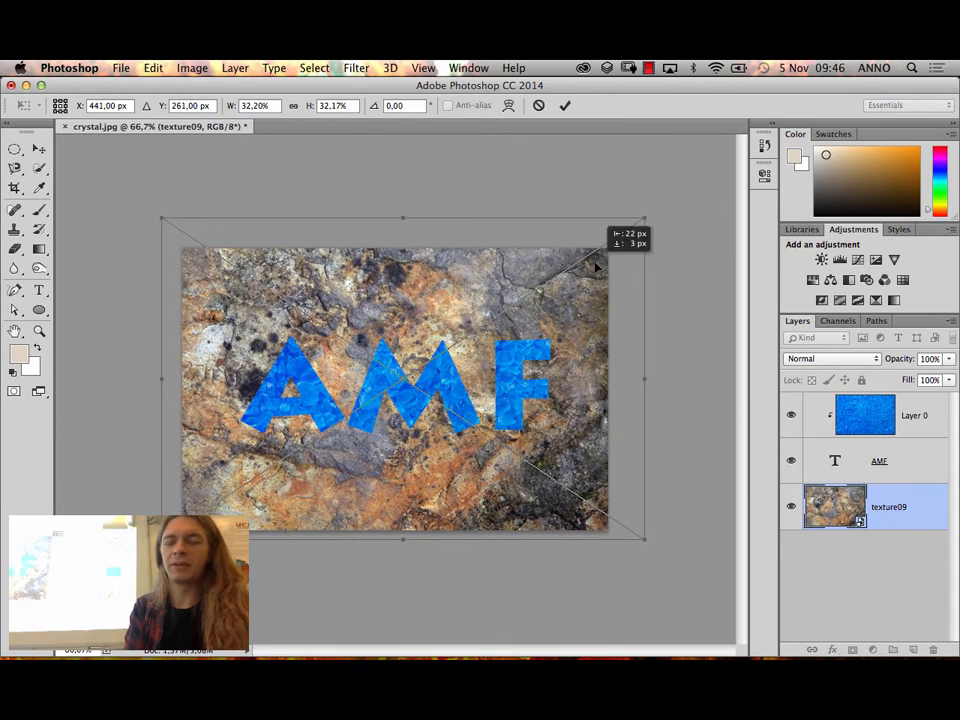
pyautogui.moveTo(645, 214); pyautogui.dragTo(664, 205)
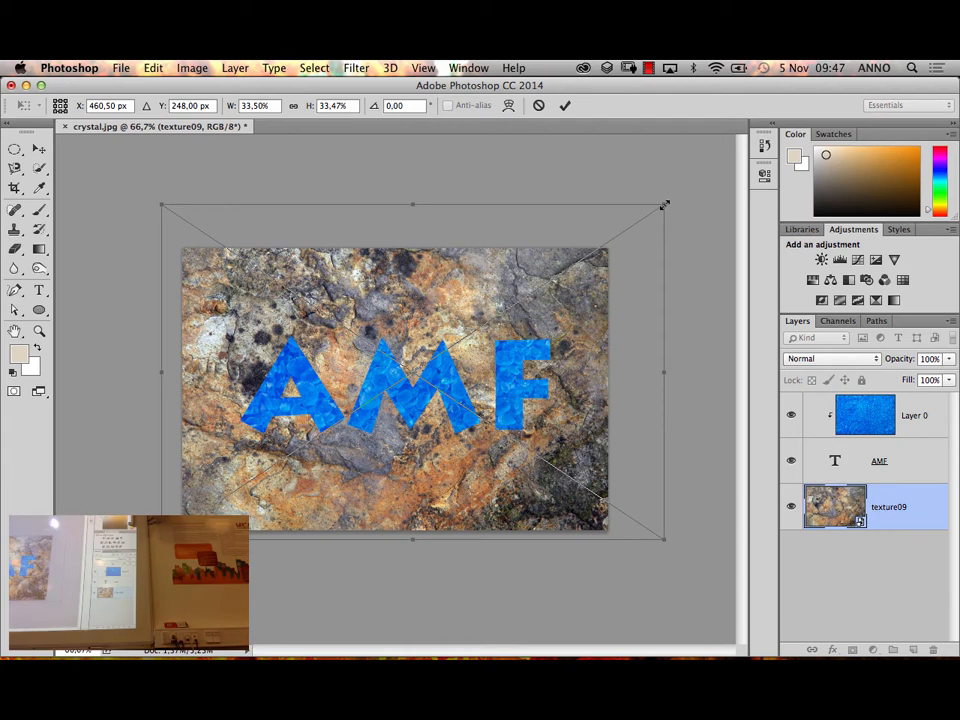
# Scale texture09 up to about 100%, scale it back to about 32.8% covering the canvas, and commit the transform
pyautogui.press('super+minus')
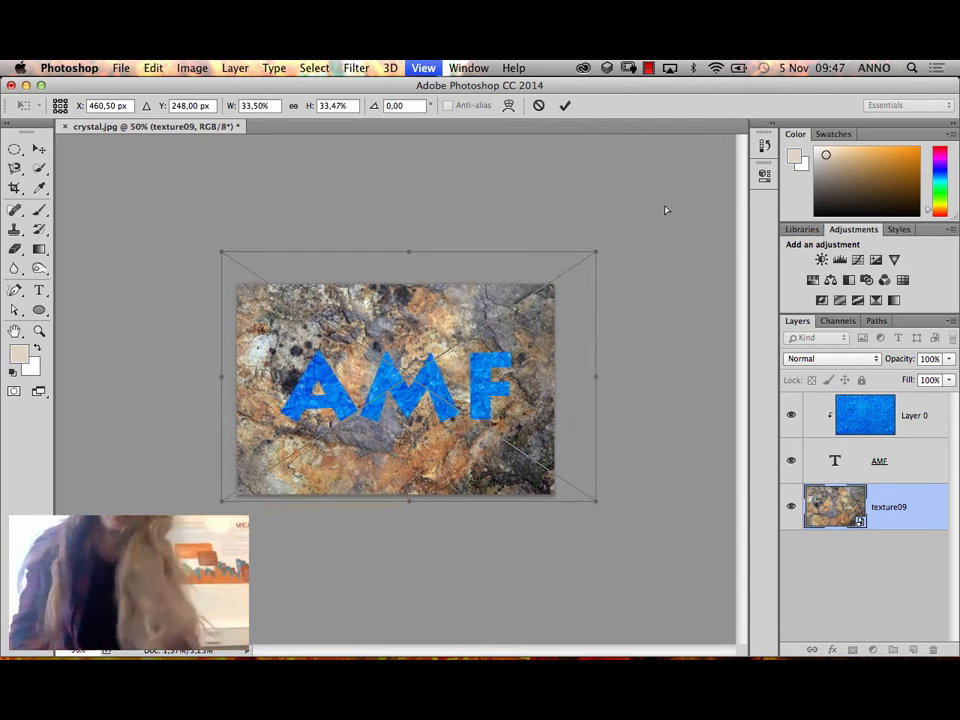
pyautogui.press('super+minus')
pyautogui.press('super+minus')
pyautogui.press('super+minus')
pyautogui.press('super+minus')
pyautogui.press('super+minus')
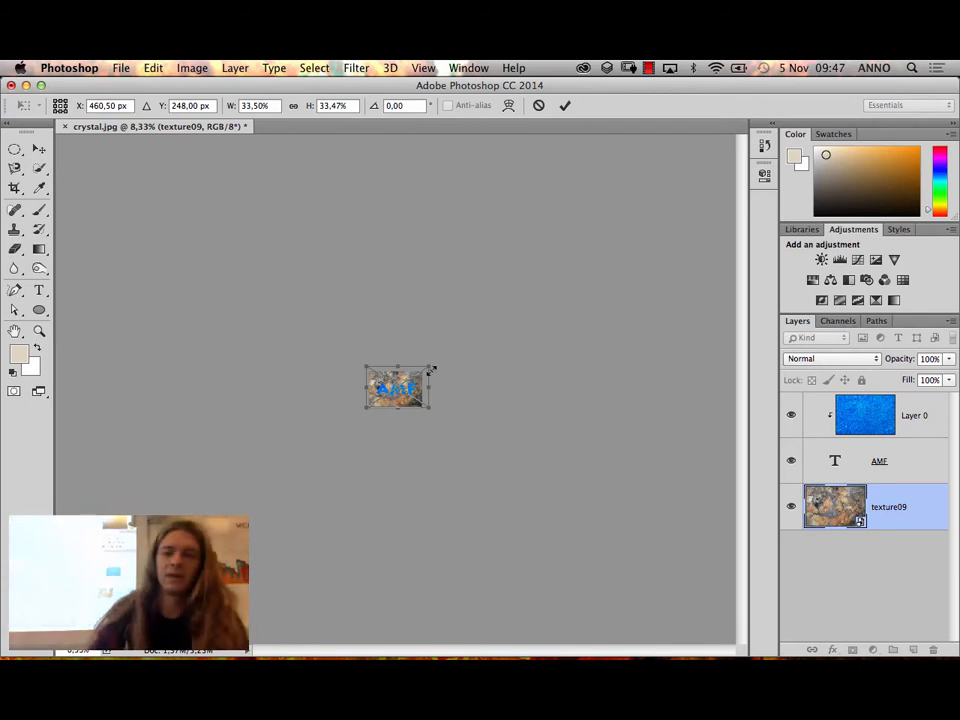
pyautogui.moveTo(430, 369); pyautogui.dragTo(558, 287)
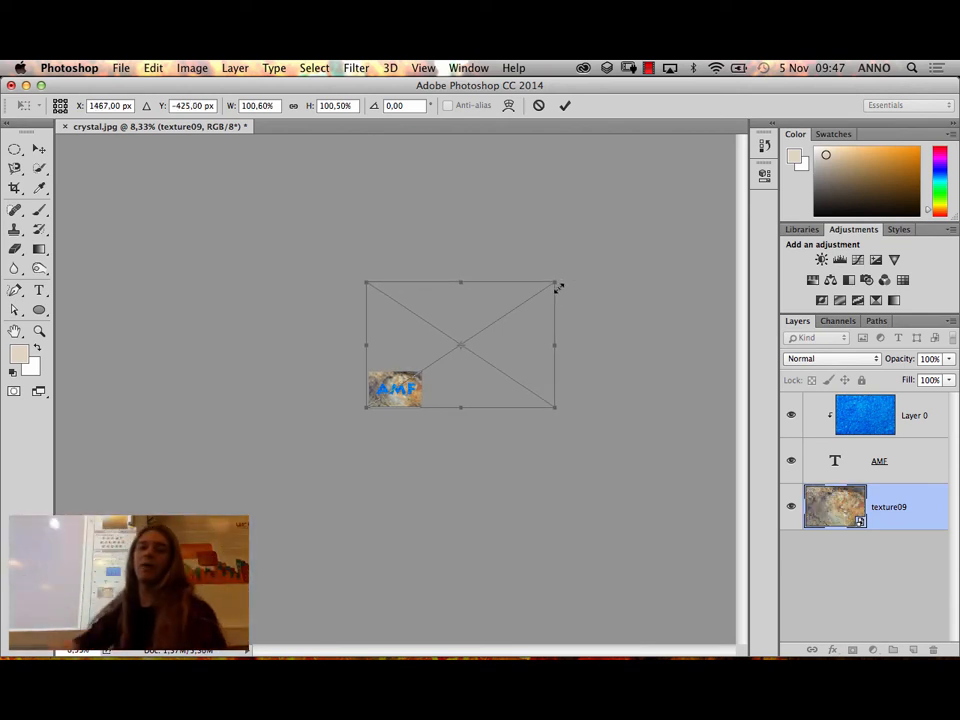
pyautogui.moveTo(557, 285); pyautogui.dragTo(436, 392)
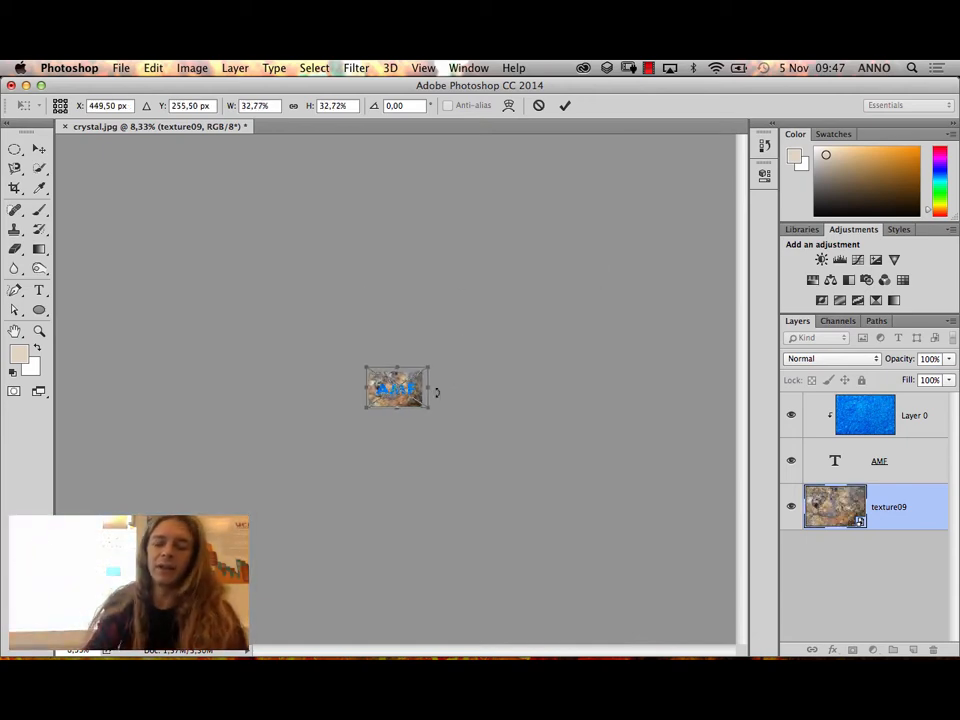
pyautogui.press('super+0')
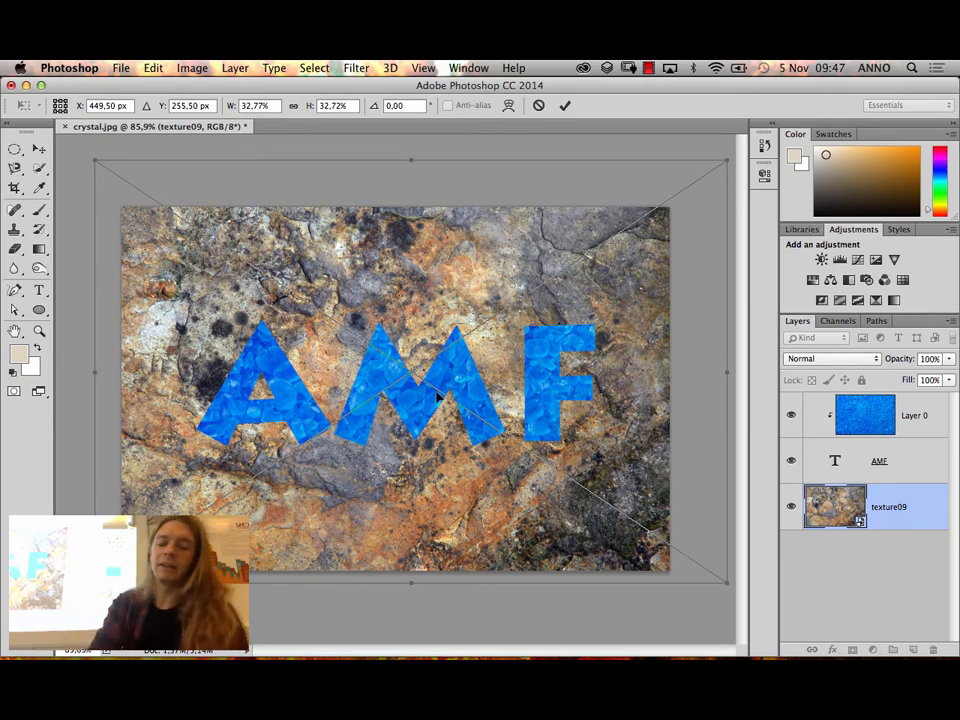
pyautogui.press('super+minus')
pyautogui.press('super+minus')
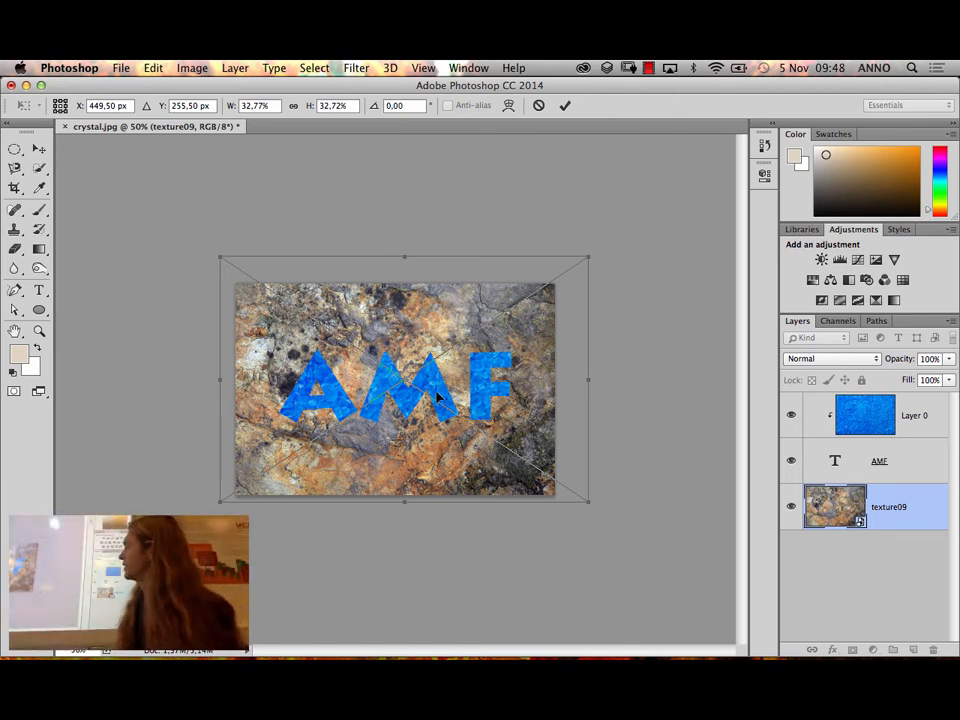
pyautogui.press('Return')
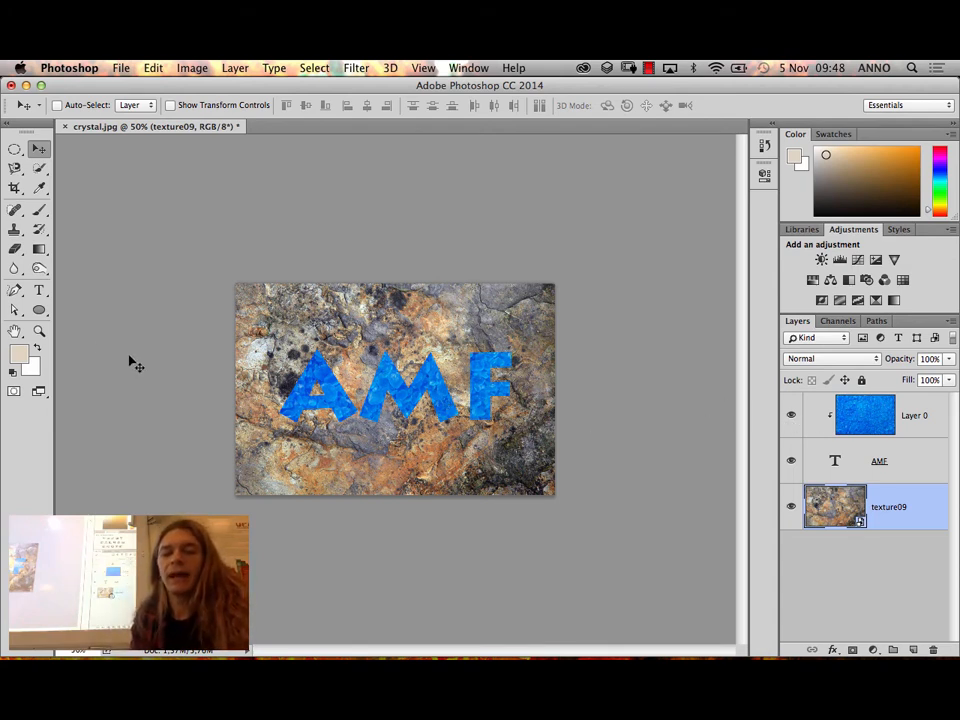
pyautogui.press('super+0')
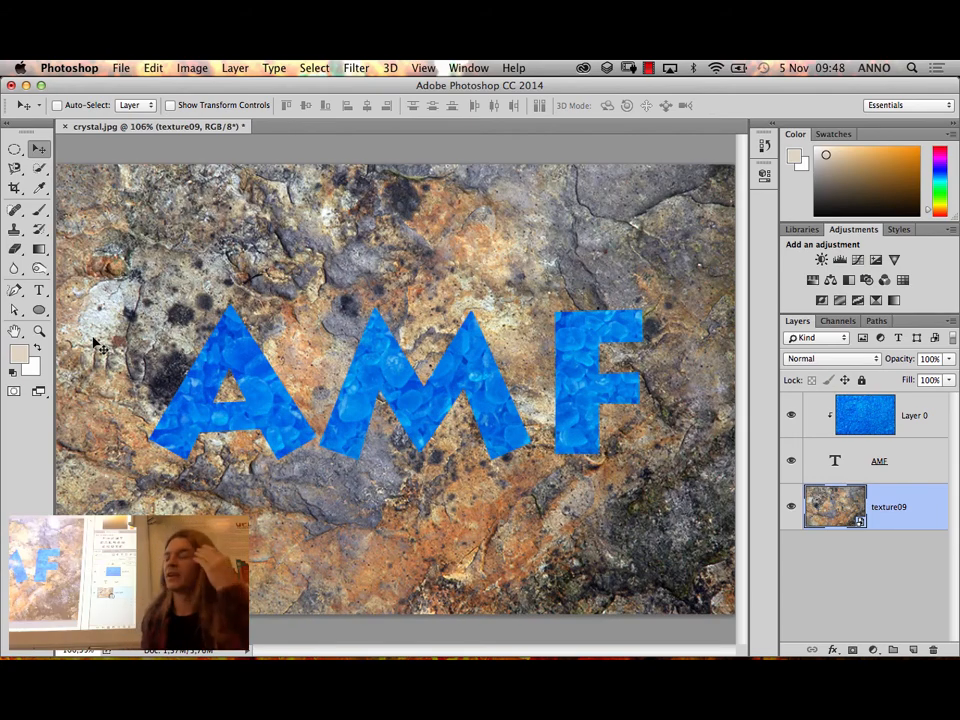
pyautogui.press('super+1')
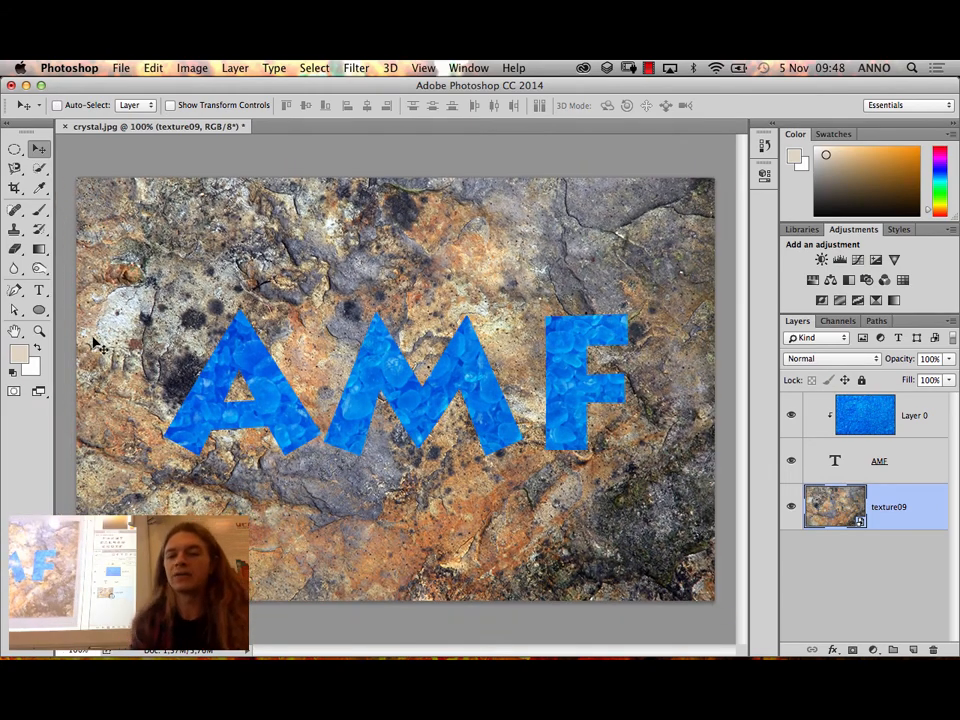
pyautogui.press('super+minus')
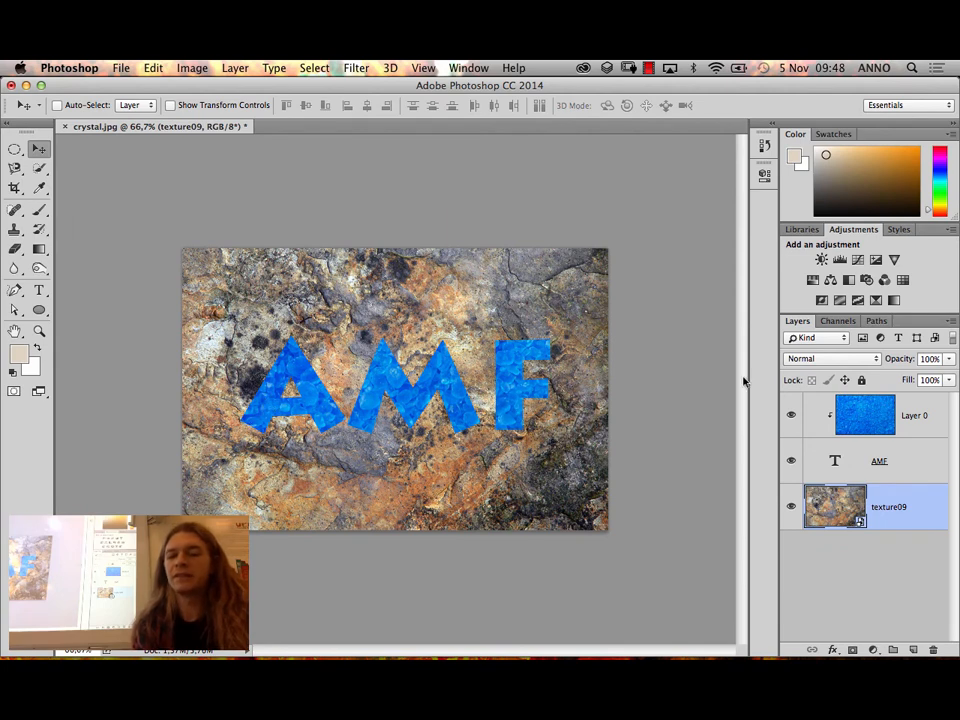
pyautogui.click(366, 66)
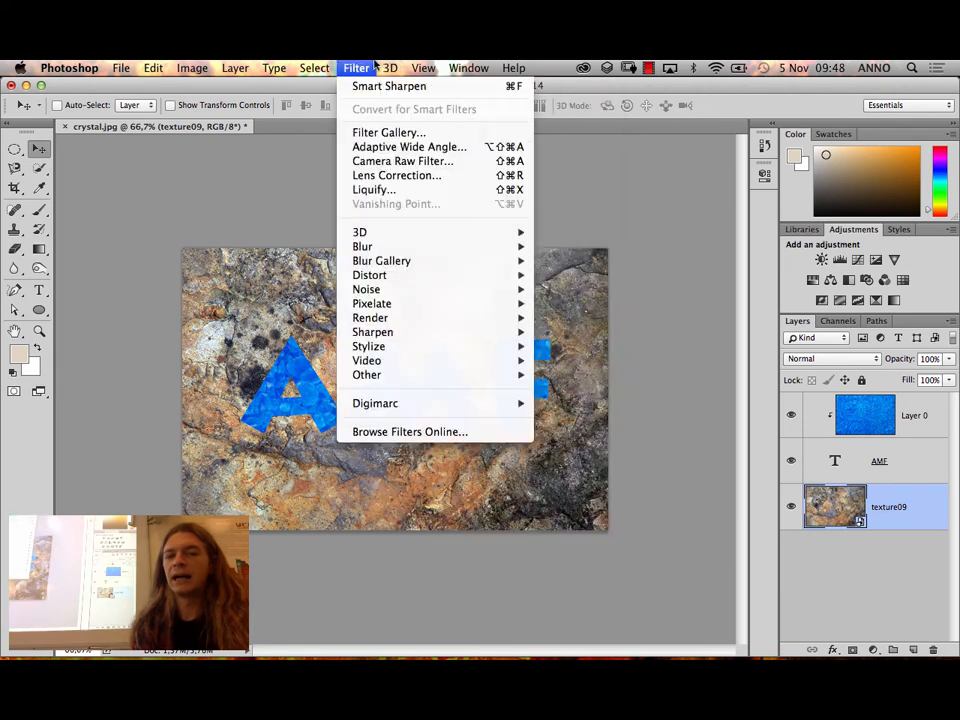
pyautogui.click(372, 66)
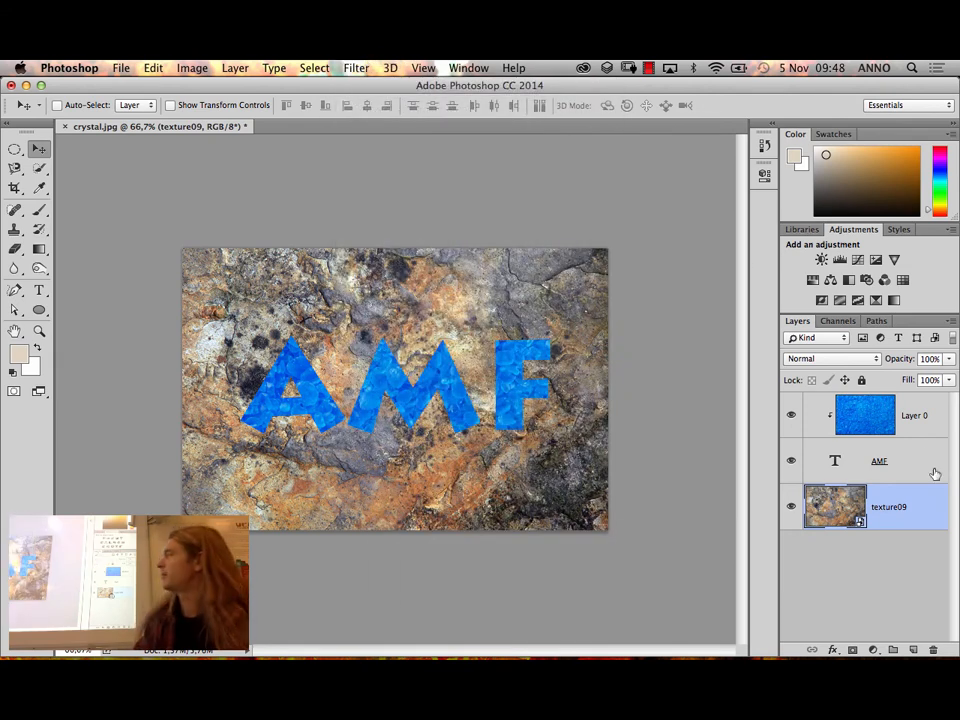
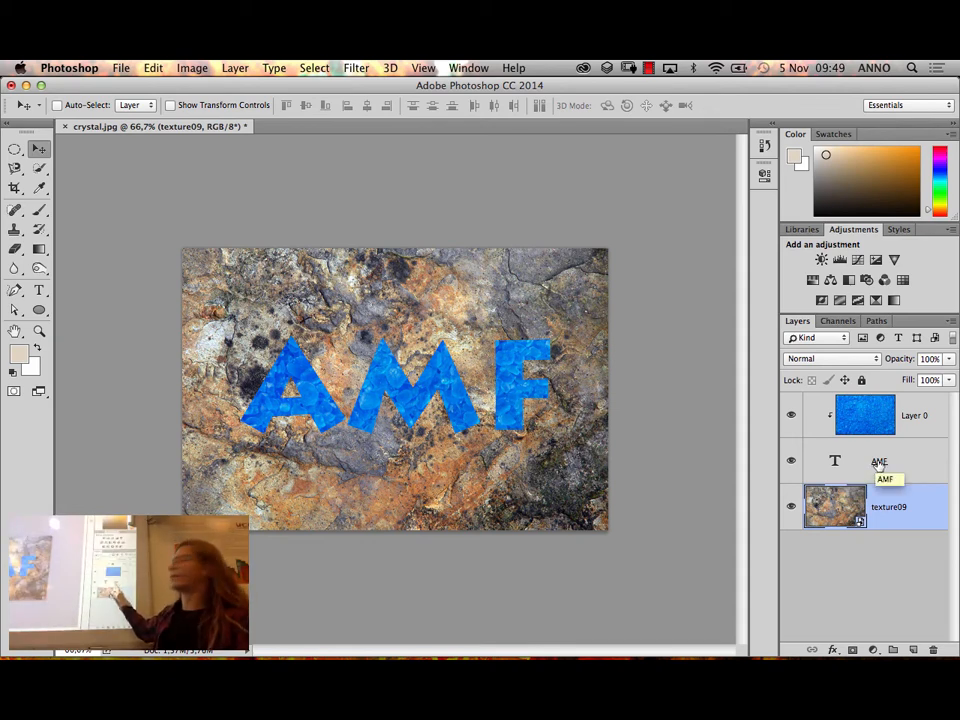
# Open the layer style settings of the AMF text layer, keep the lettering in view and enable Drop Shadow
pyautogui.doubleClick(932, 465)
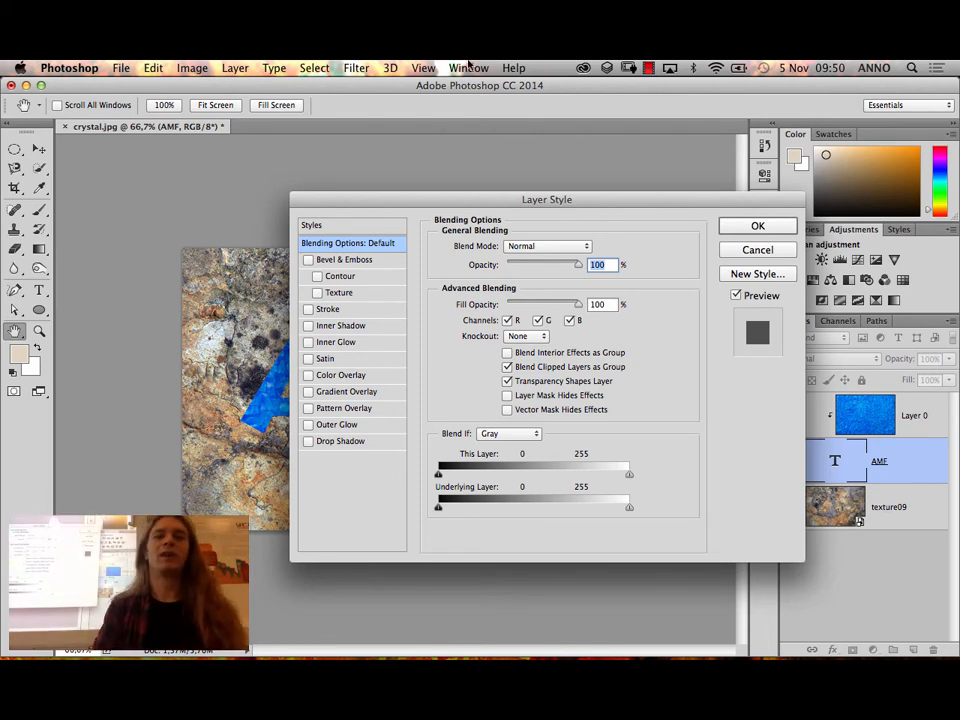
pyautogui.click(225, 67)
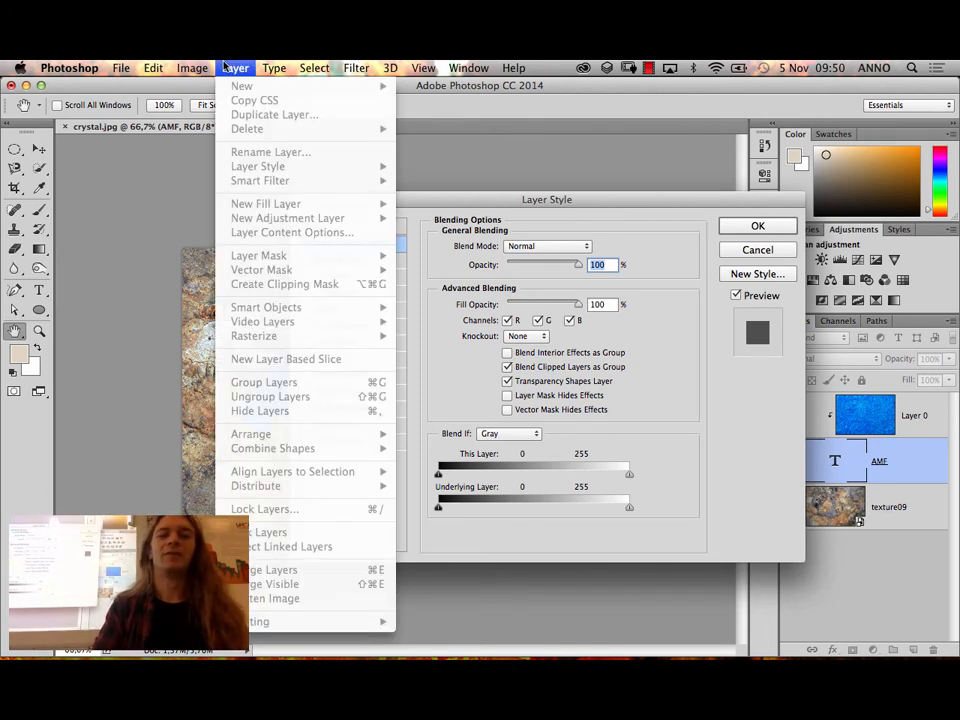
pyautogui.click(225, 67)
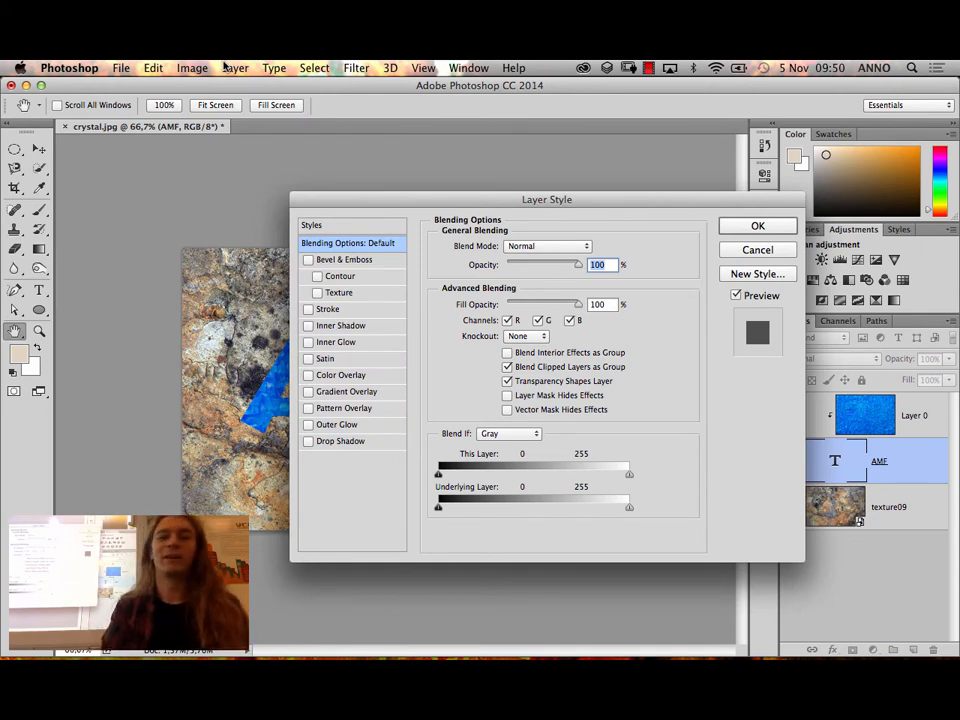
pyautogui.moveTo(596, 200); pyautogui.dragTo(829, 131)
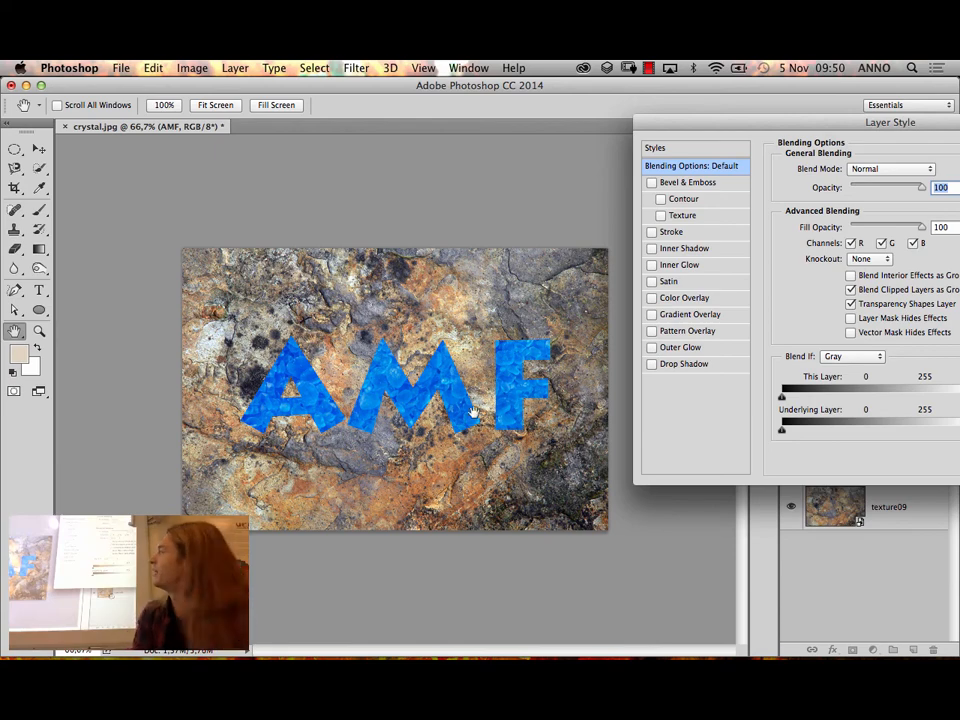
pyautogui.moveTo(730, 128); pyautogui.dragTo(380, 181)
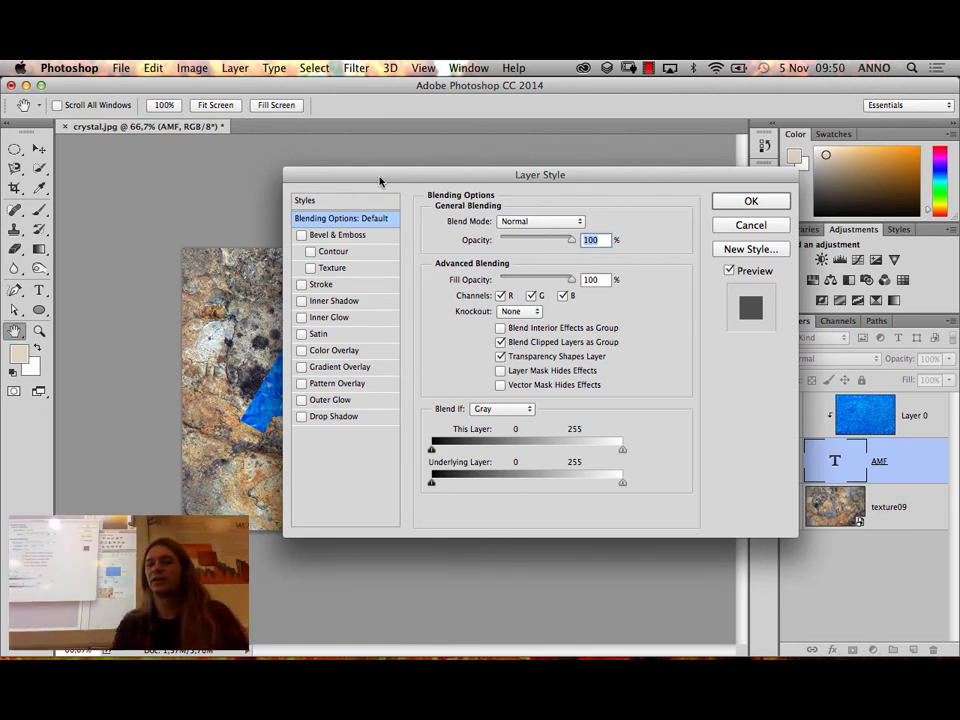
pyautogui.moveTo(380, 180); pyautogui.dragTo(597, 179)
pyautogui.moveTo(722, 151); pyautogui.dragTo(428, 180)
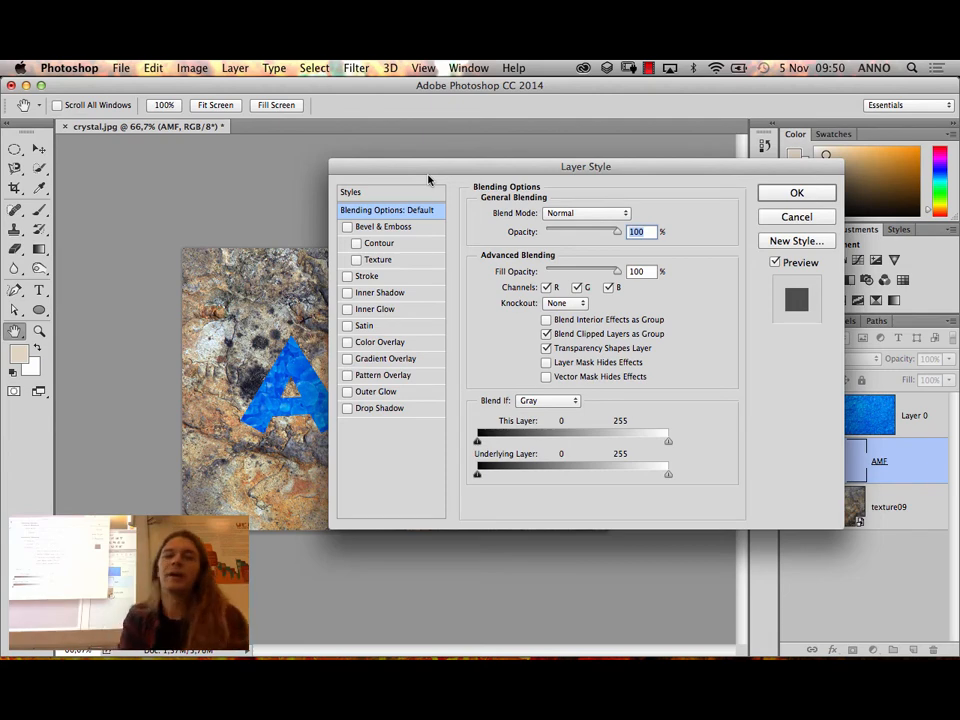
pyautogui.moveTo(422, 167); pyautogui.dragTo(583, 212)
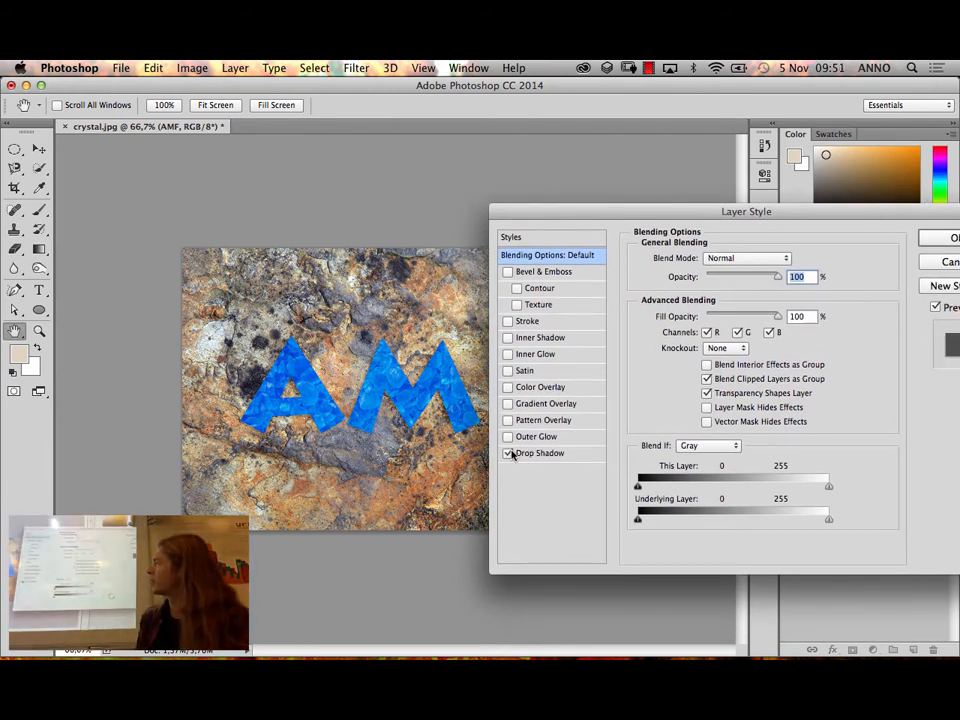
pyautogui.click(509, 454)
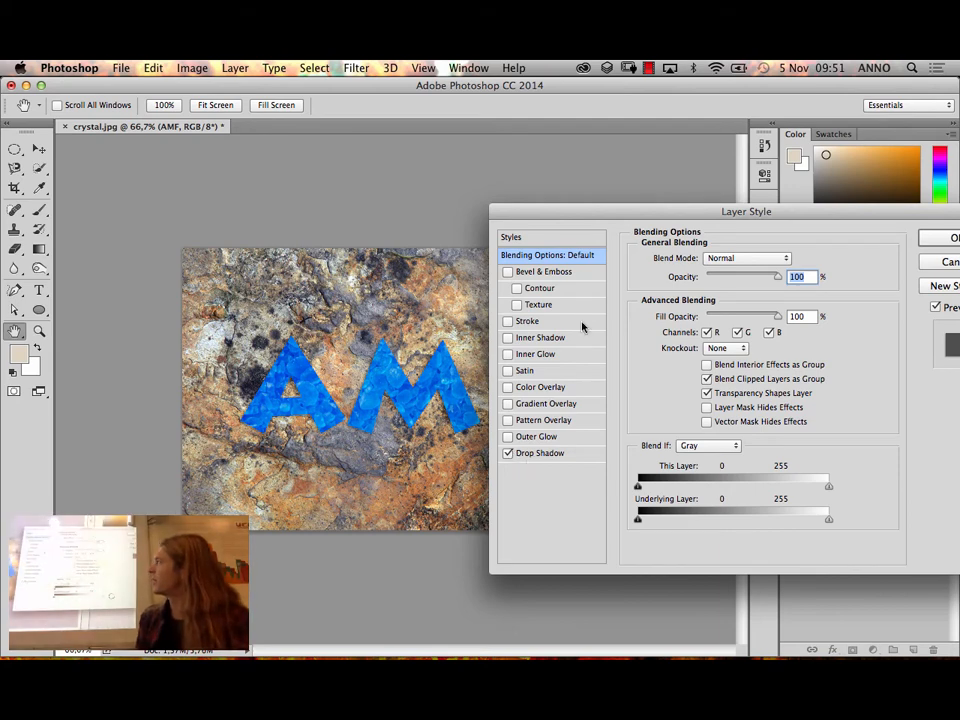
# Toggle Drop Shadow off and back on to compare the AMF lettering, and open the Drop Shadow settings
pyautogui.moveTo(590, 211); pyautogui.dragTo(660, 204)
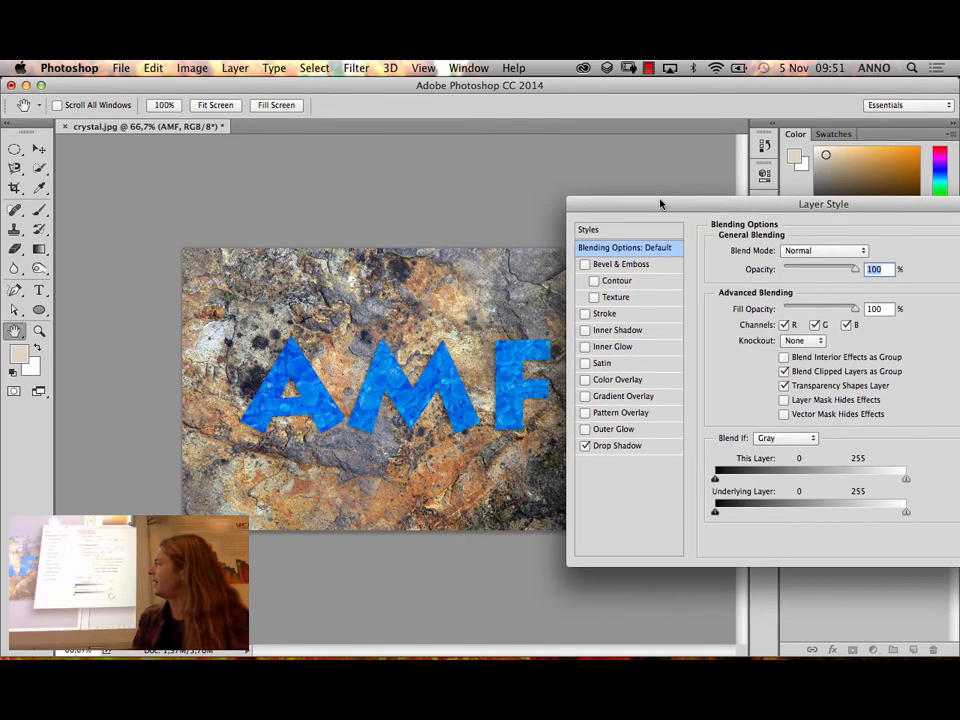
pyautogui.click(585, 446)
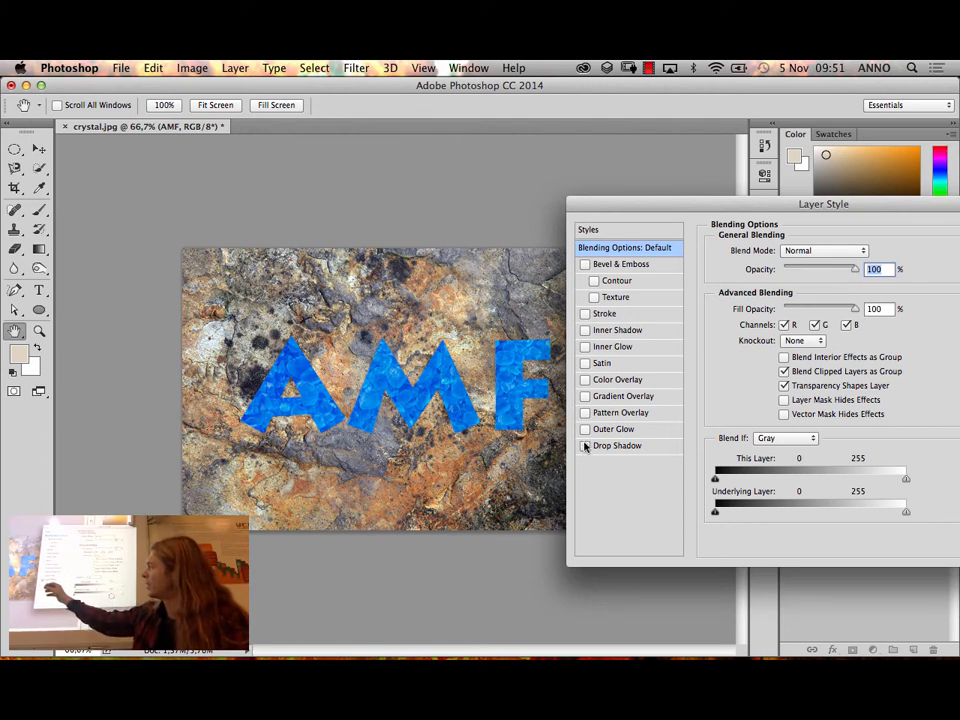
pyautogui.click(585, 446)
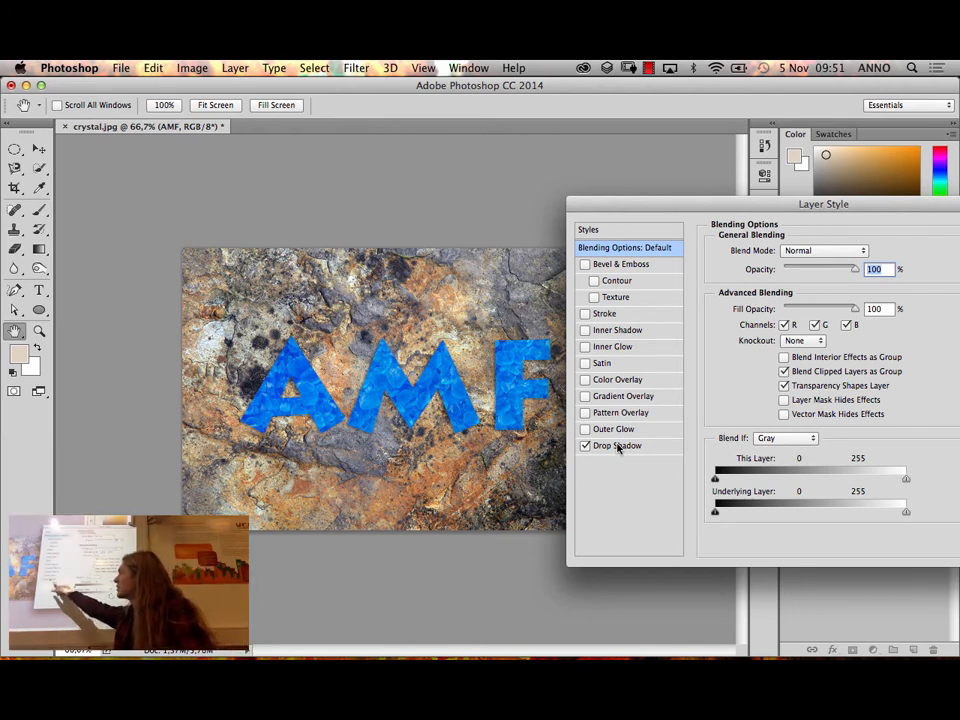
pyautogui.click(619, 449)
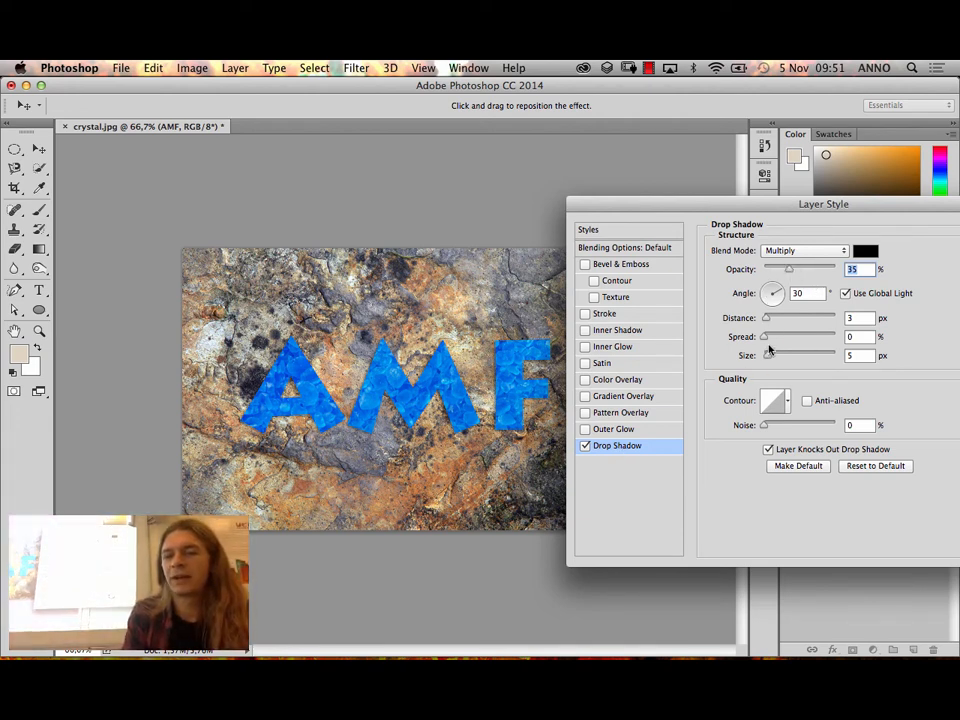
# Set the drop shadow's distance to 14 px, spread to 32%, size to 13 px and opacity to 56%
pyautogui.moveTo(766, 318); pyautogui.dragTo(778, 324)
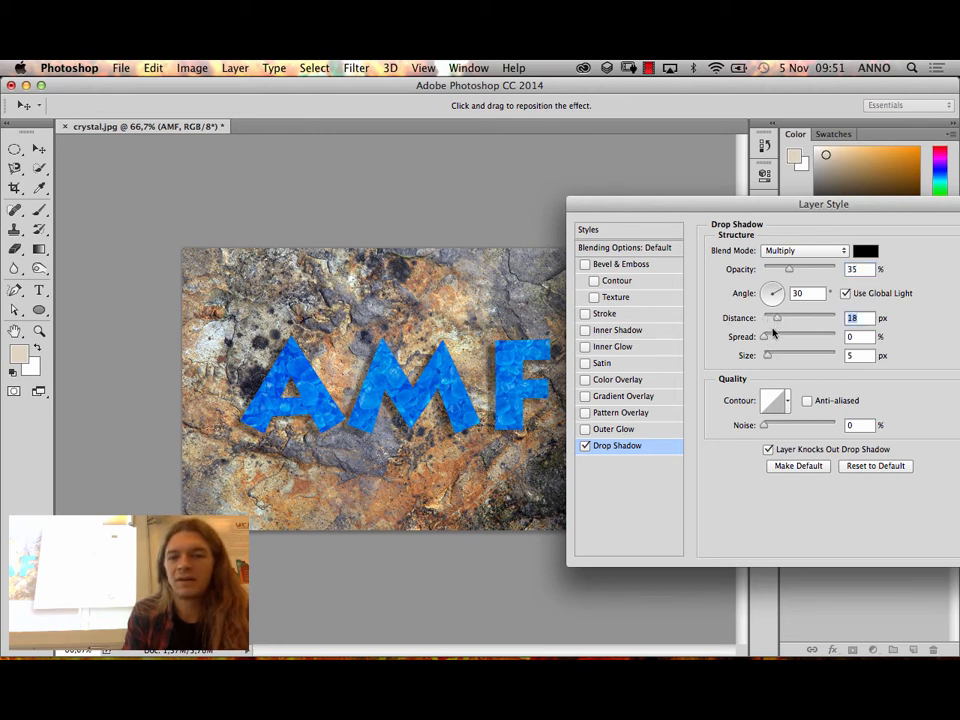
pyautogui.moveTo(766, 336)
pyautogui.mouseDown()
pyautogui.moveTo(781, 336)
pyautogui.moveTo(780, 357)
pyautogui.moveTo(771, 356)
pyautogui.moveTo(795, 322)
pyautogui.moveTo(775, 325)
pyautogui.mouseUp()
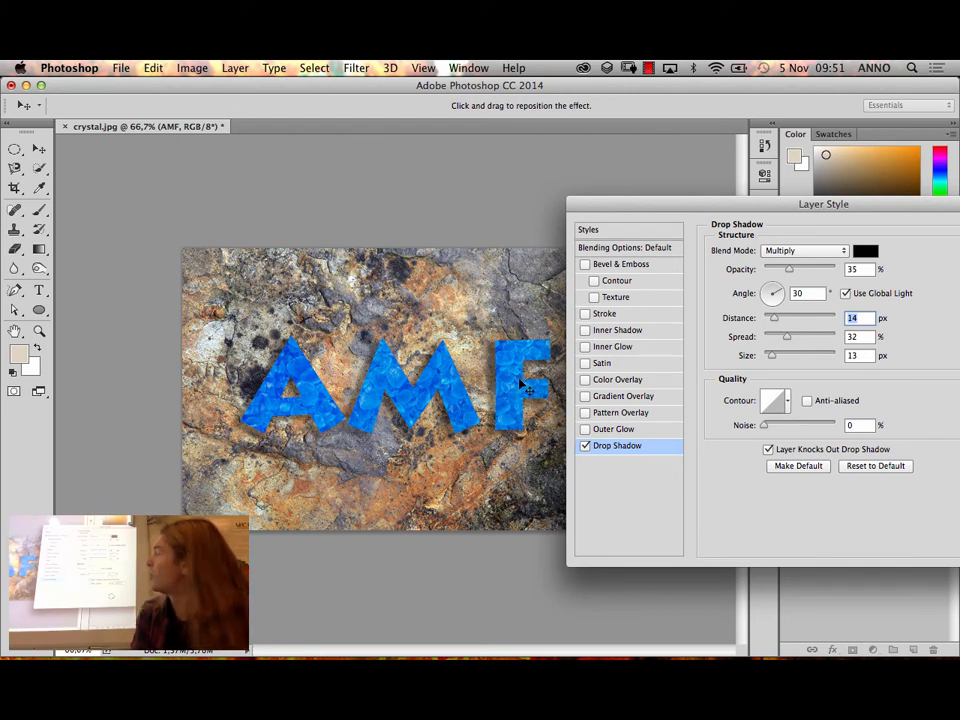
pyautogui.moveTo(784, 275); pyautogui.dragTo(805, 273)
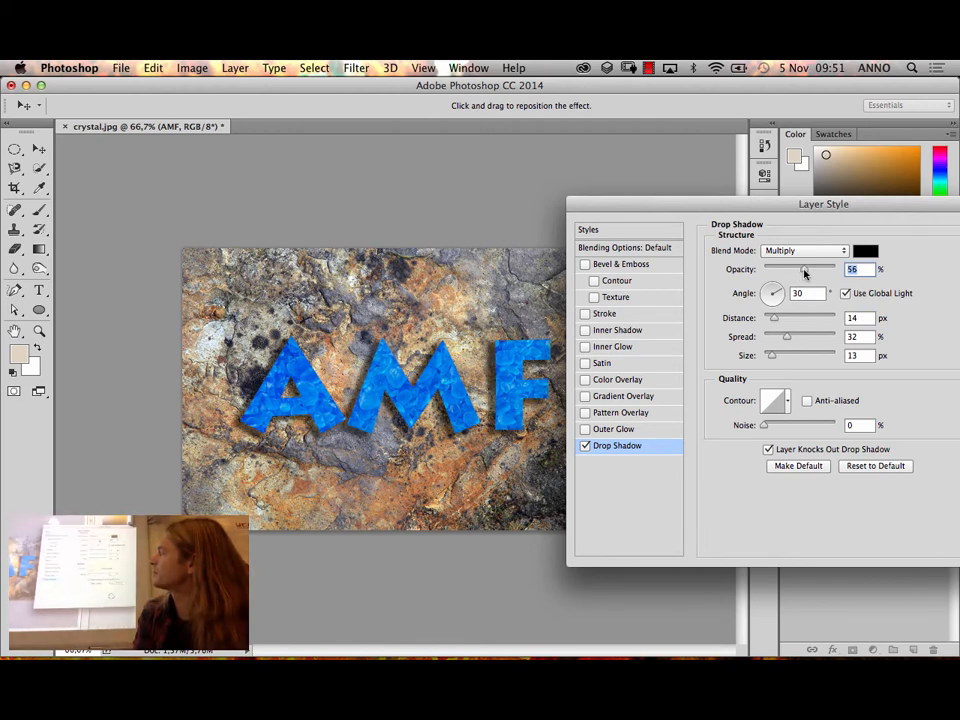
pyautogui.moveTo(775, 318)
pyautogui.mouseDown()
pyautogui.moveTo(790, 319)
pyautogui.moveTo(775, 313)
pyautogui.mouseUp()
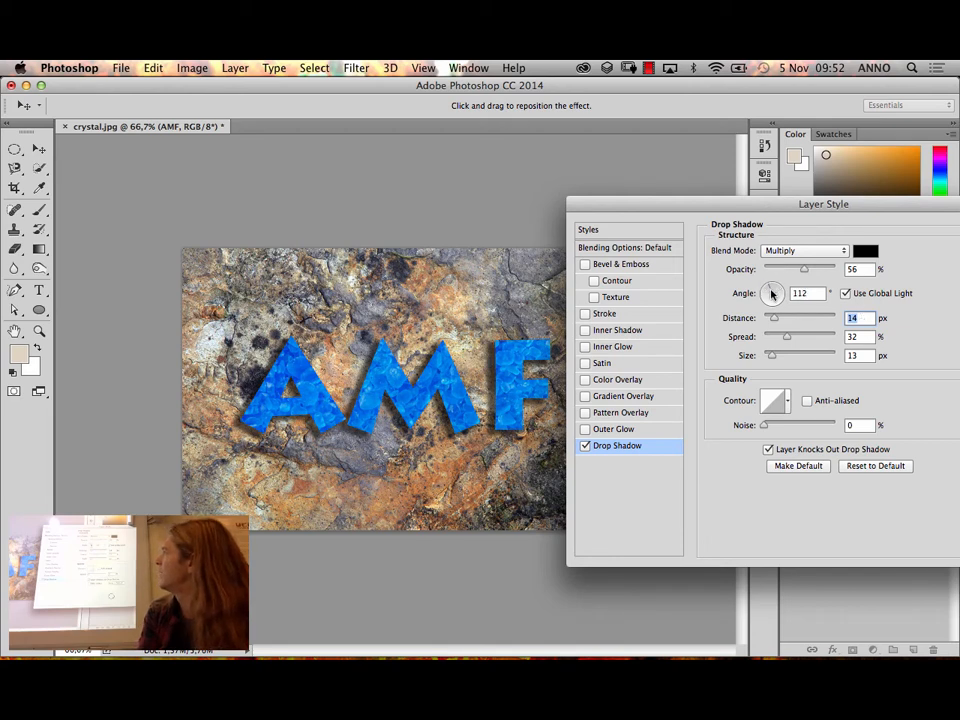
# Set the drop shadow's angle to 61° and, after trying stronger noise up to 69%, its noise to 15%
pyautogui.moveTo(772, 293)
pyautogui.mouseDown()
pyautogui.moveTo(768, 302)
pyautogui.moveTo(774, 293)
pyautogui.mouseUp()
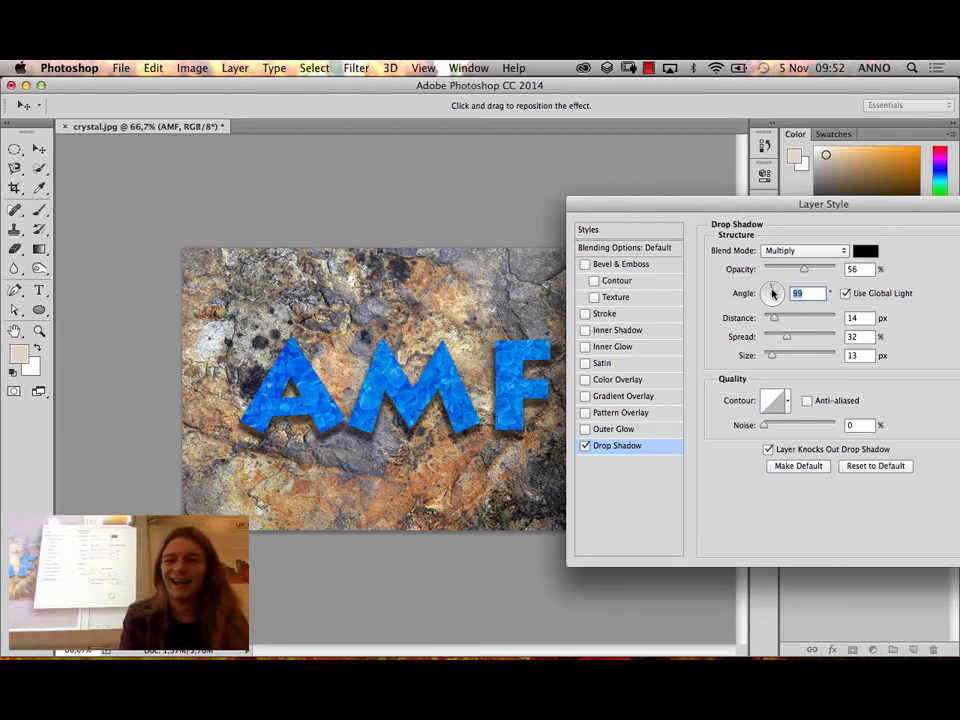
pyautogui.moveTo(774, 293); pyautogui.dragTo(777, 292)
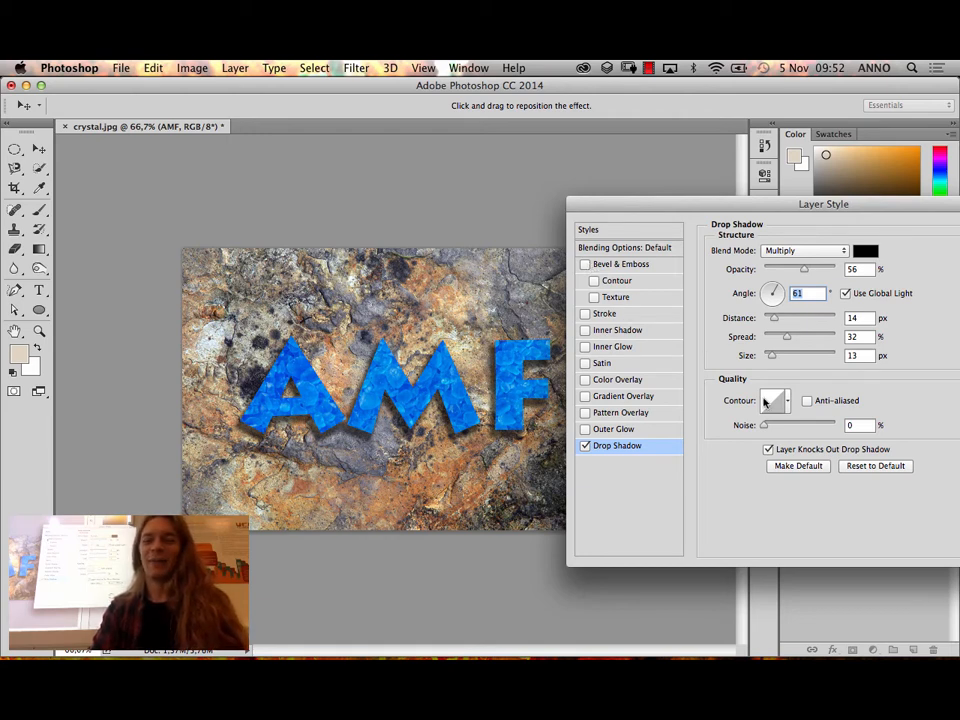
pyautogui.moveTo(766, 425)
pyautogui.mouseDown()
pyautogui.moveTo(790, 426)
pyautogui.moveTo(767, 426)
pyautogui.mouseUp()
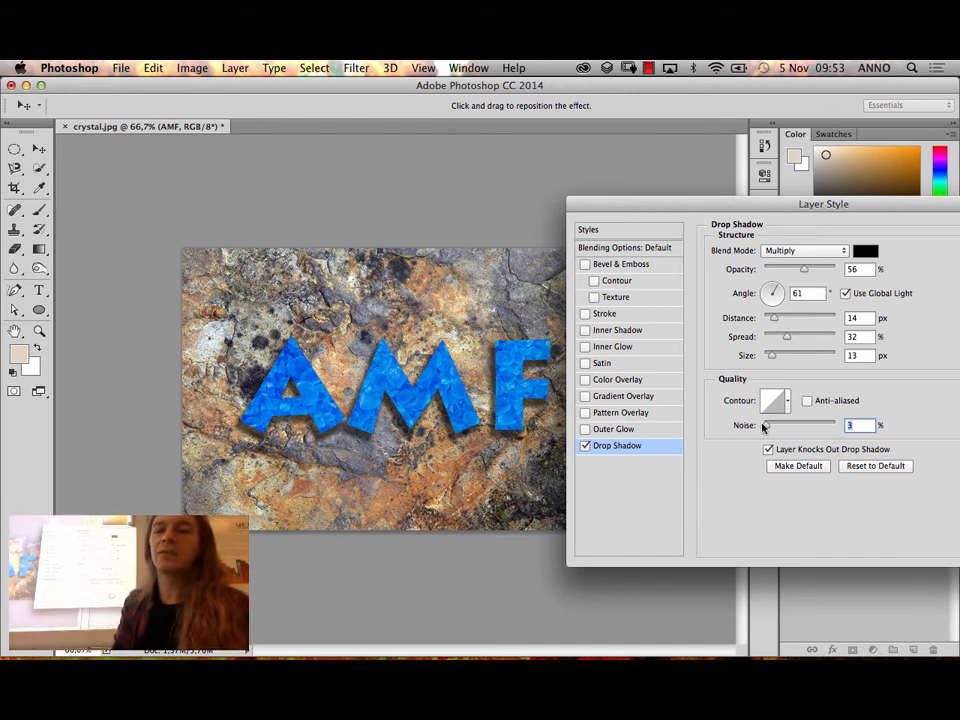
pyautogui.moveTo(765, 426); pyautogui.dragTo(770, 427)
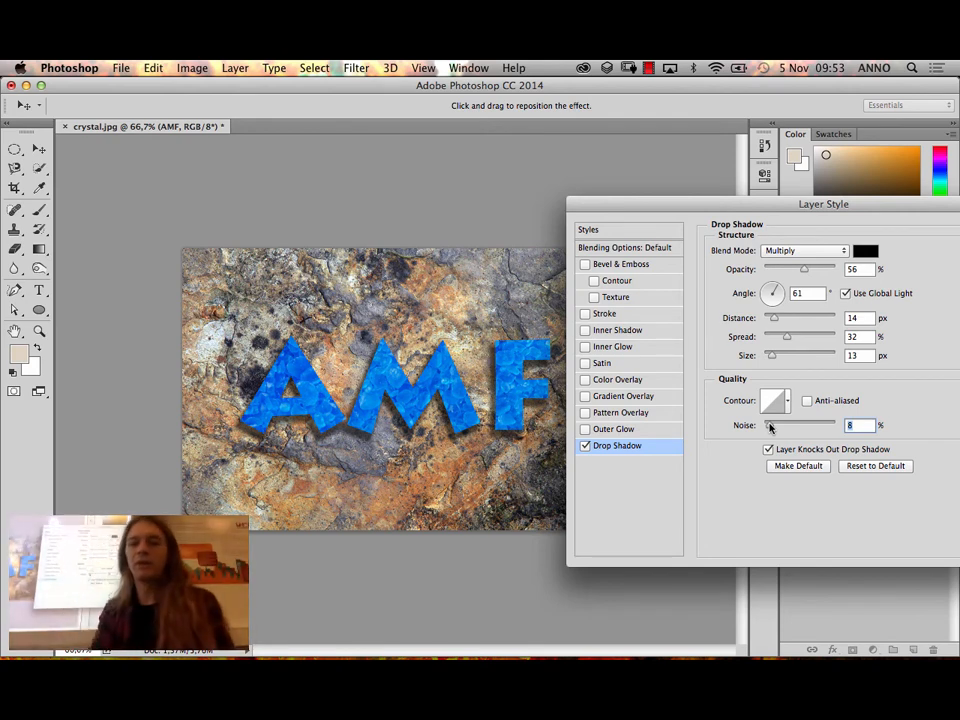
pyautogui.moveTo(770, 426); pyautogui.dragTo(813, 426)
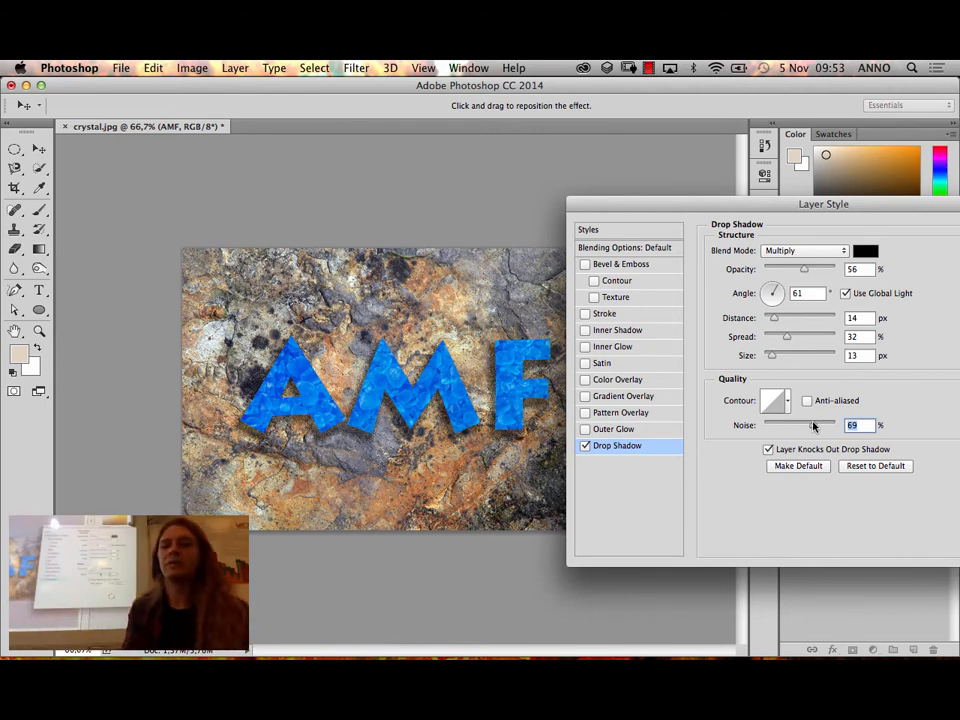
pyautogui.moveTo(812, 426); pyautogui.dragTo(777, 427)
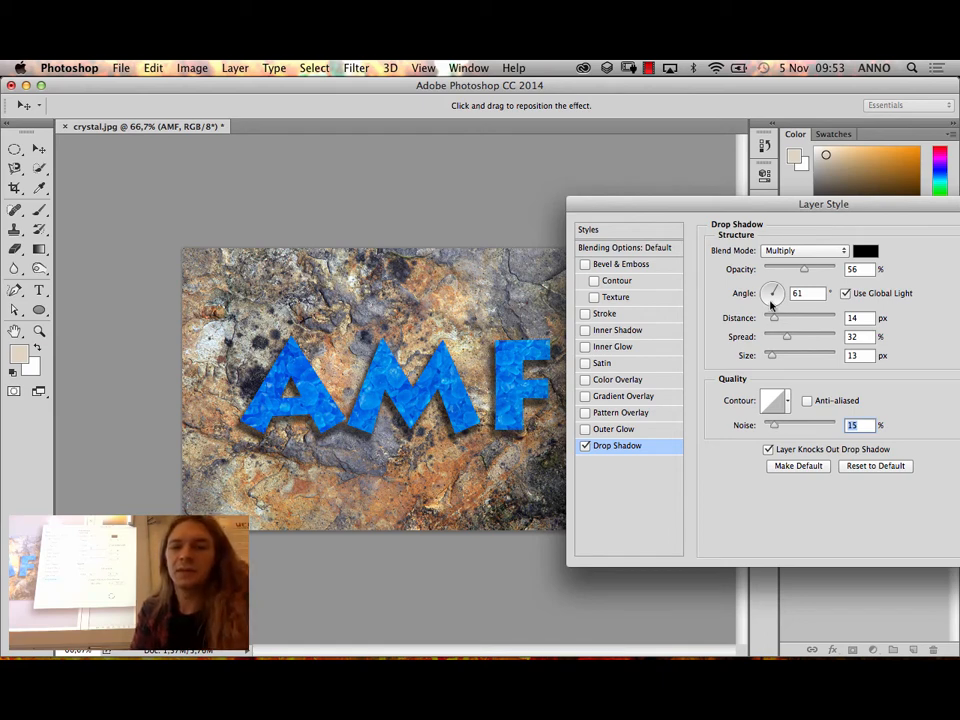
# Enable Bevel & Emboss with size 7 px and soften 2 px, highlight opacity 79% and shadow opacity 71%
pyautogui.click(586, 264)
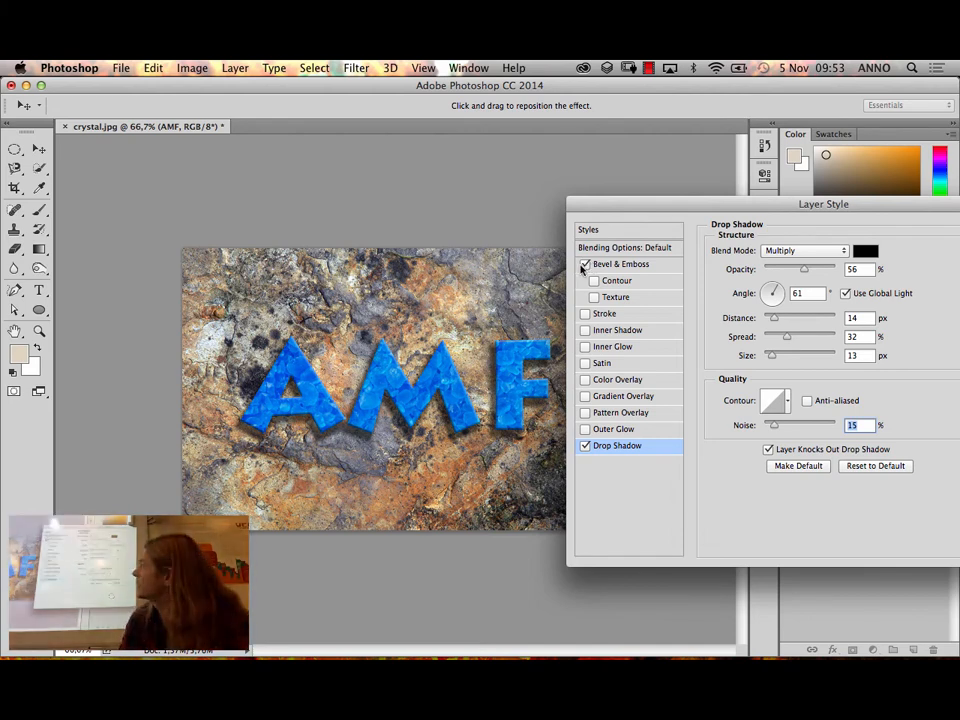
pyautogui.click(640, 265)
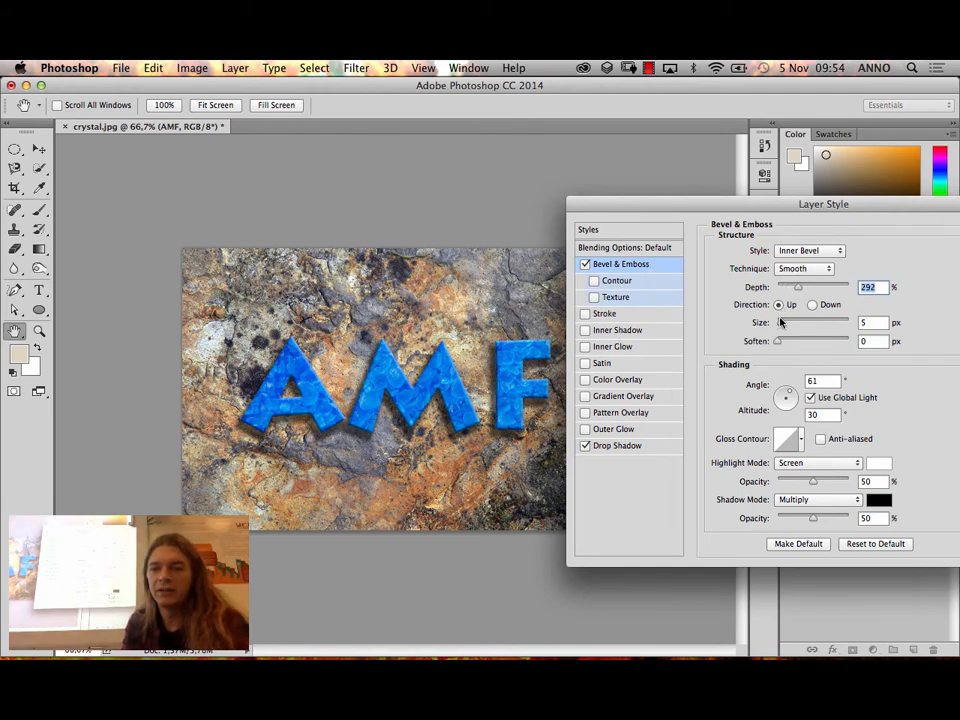
pyautogui.moveTo(781, 321); pyautogui.dragTo(784, 322)
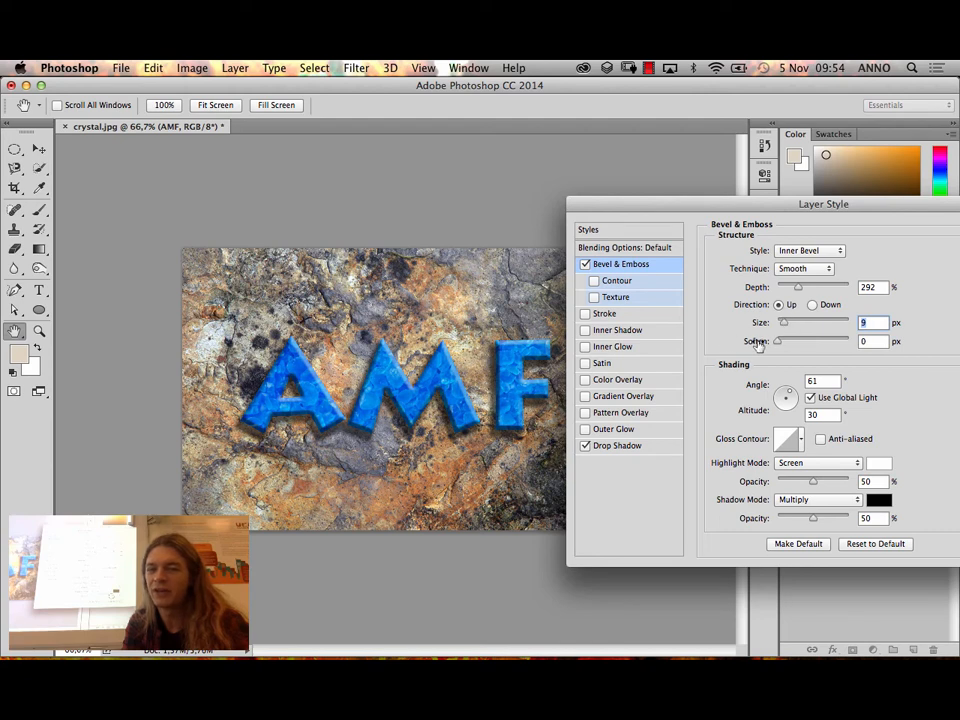
pyautogui.moveTo(776, 345); pyautogui.dragTo(787, 346)
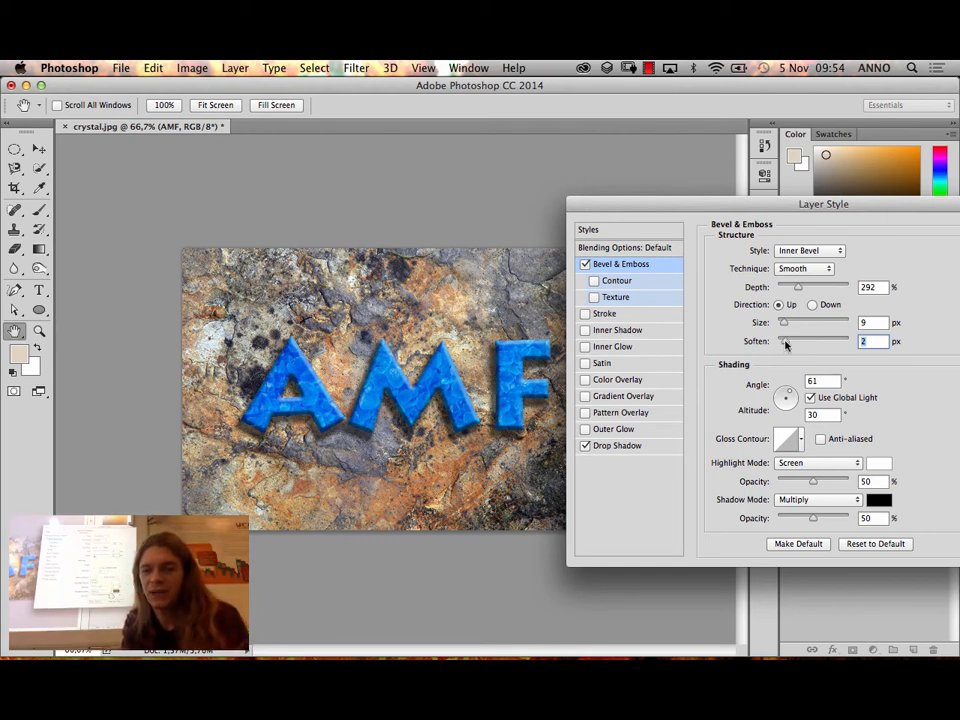
pyautogui.moveTo(787, 327); pyautogui.dragTo(783, 327)
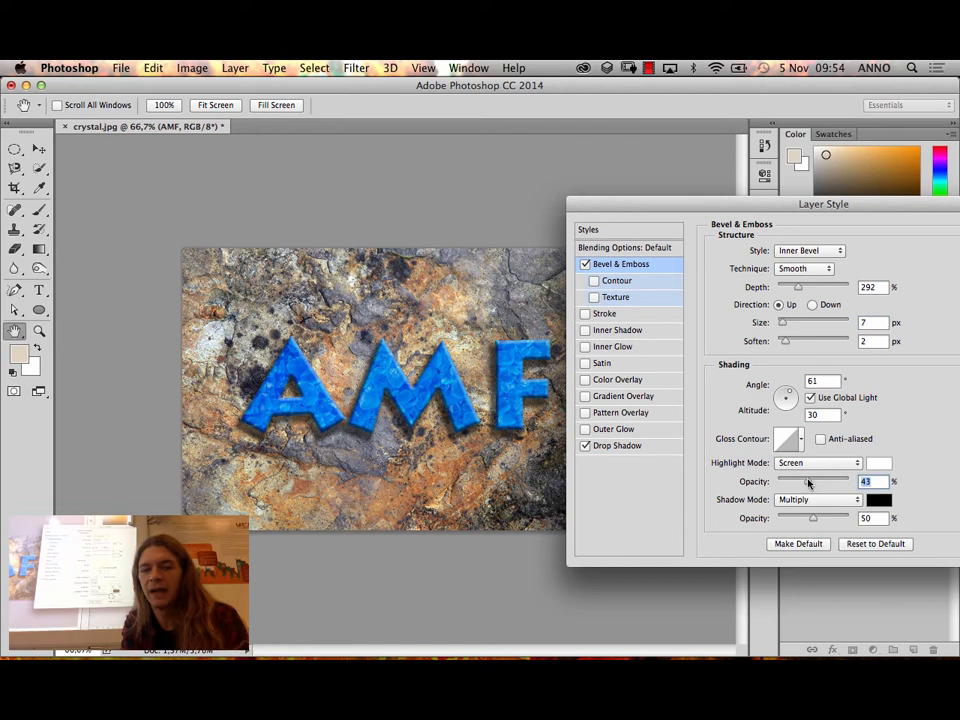
pyautogui.moveTo(808, 483); pyautogui.dragTo(831, 518)
pyautogui.click(836, 518)
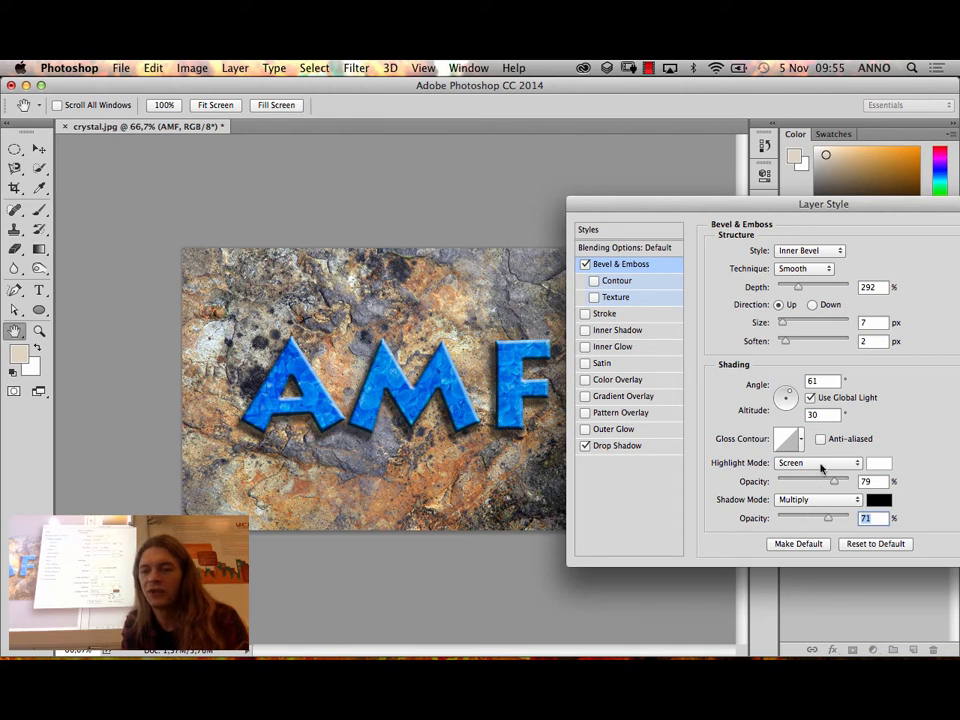
# Try Lighten and Color Dodge as the bevel's highlight mode, and settle on Linear Dodge (Add)
pyautogui.click(821, 466)
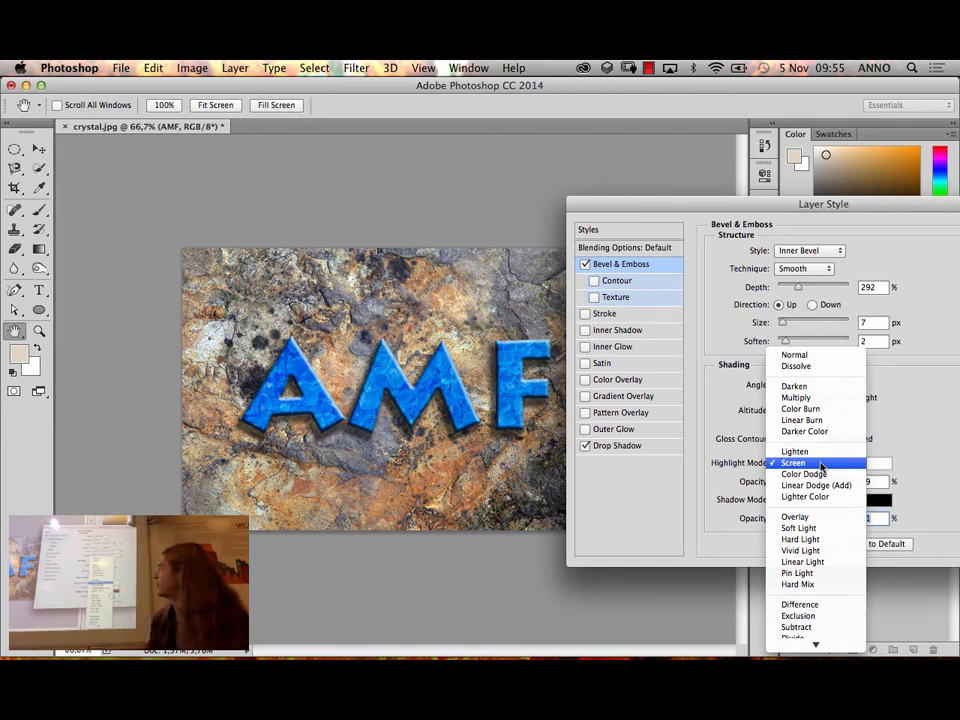
pyautogui.click(821, 459)
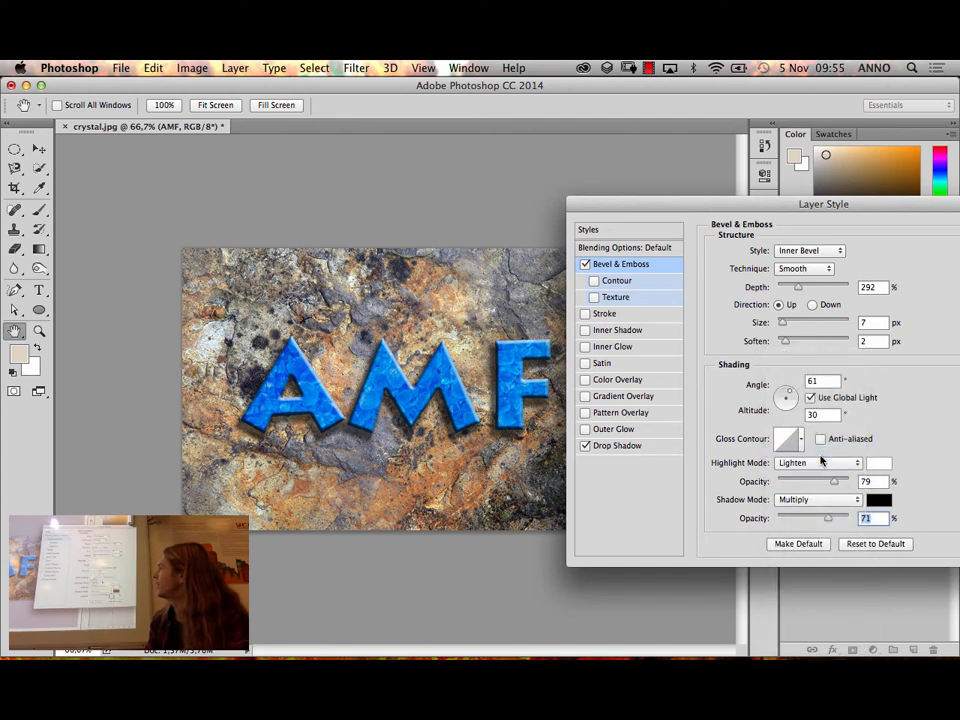
pyautogui.click(821, 459)
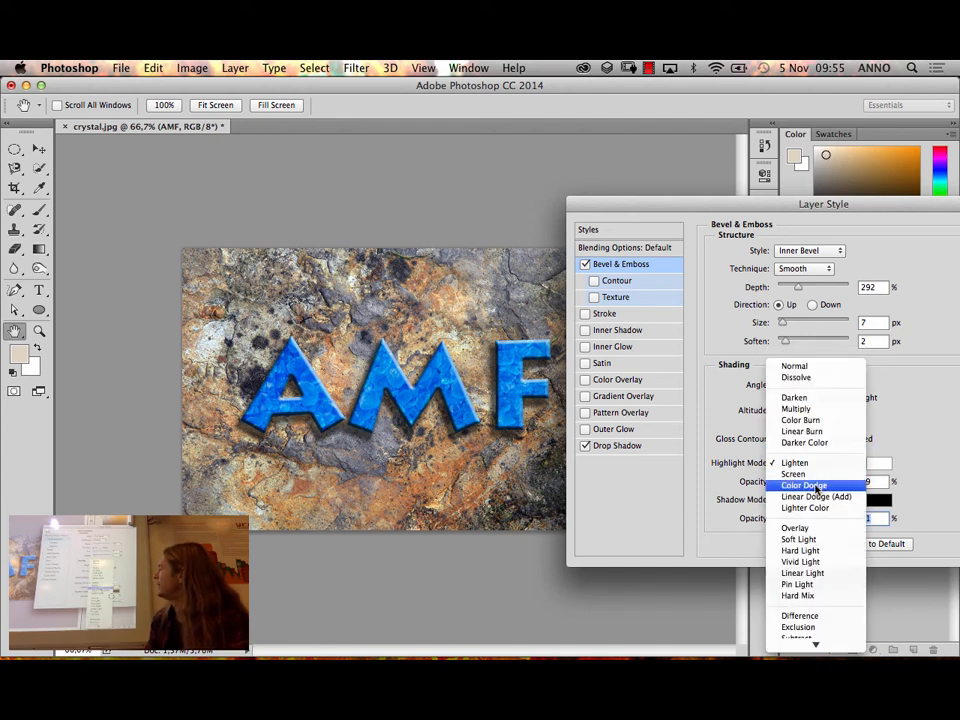
pyautogui.click(818, 486)
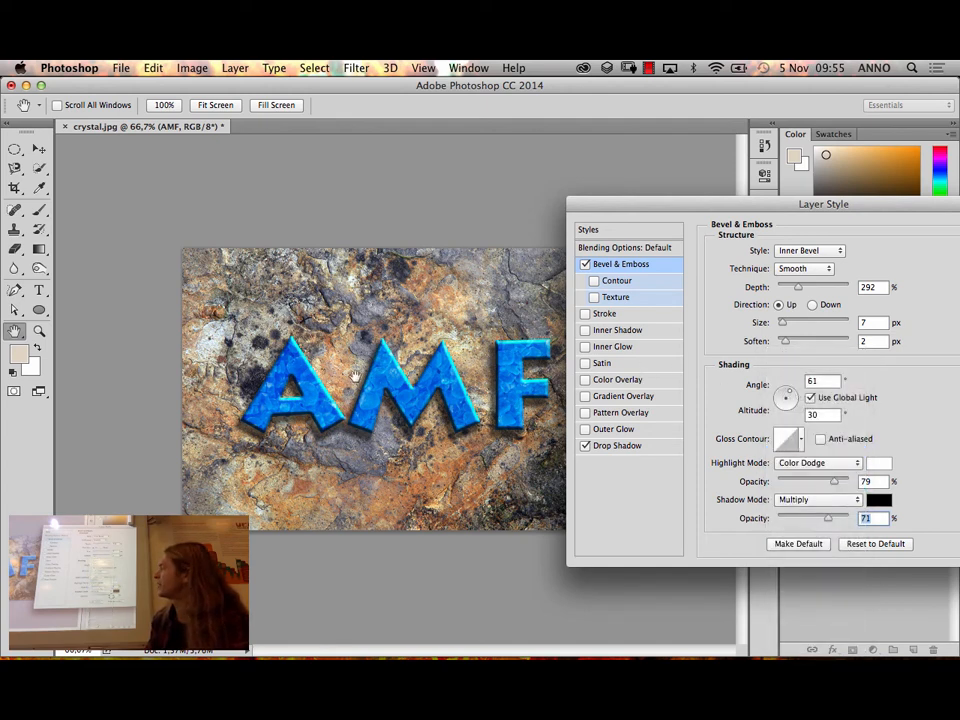
pyautogui.click(789, 464)
pyautogui.click(791, 475)
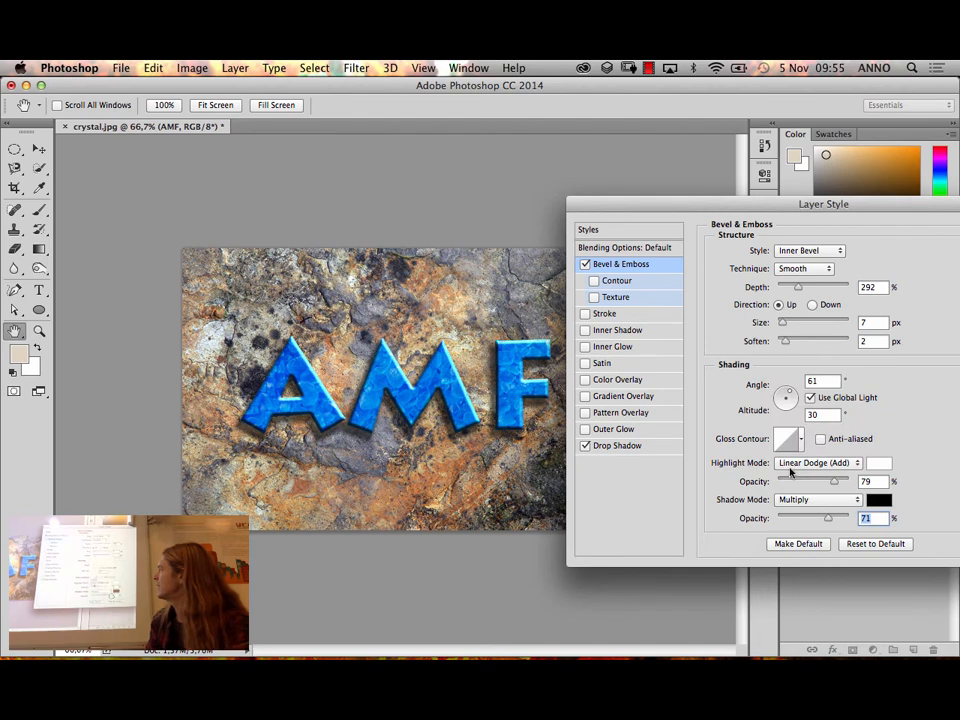
pyautogui.click(790, 465)
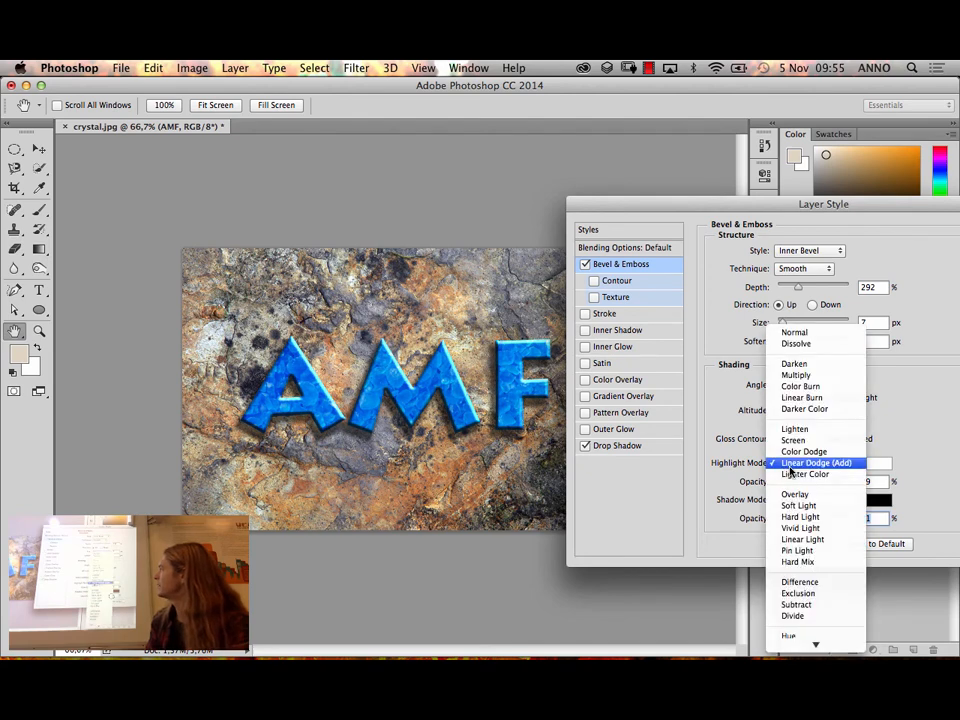
pyautogui.click(686, 495)
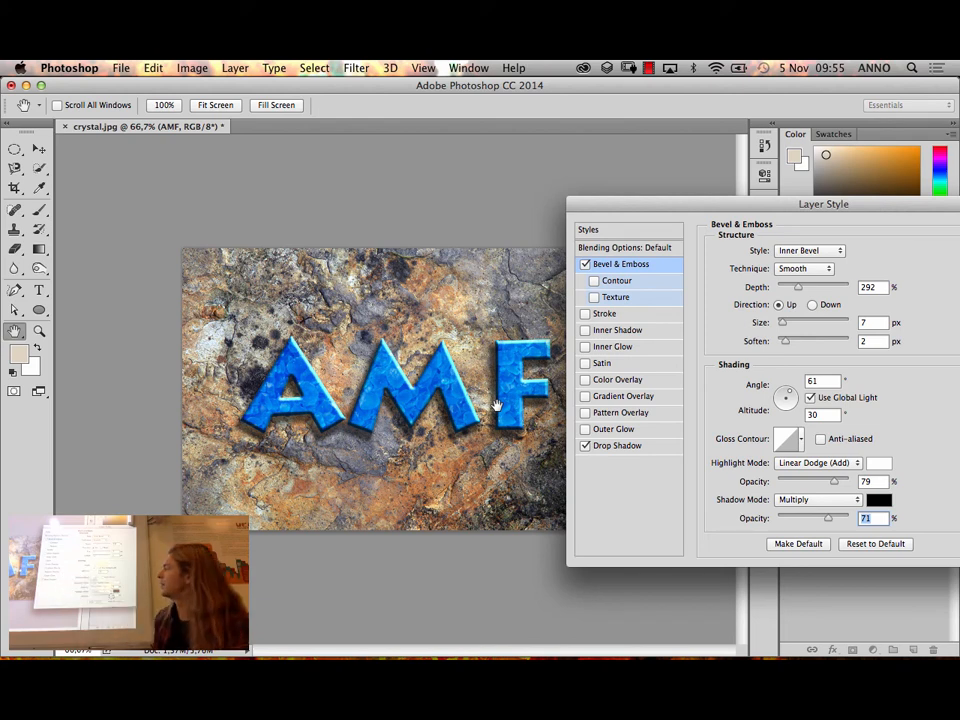
# Try Color Burn and Linear Burn as the bevel's shadow mode, and settle on Darker Color
pyautogui.click(813, 500)
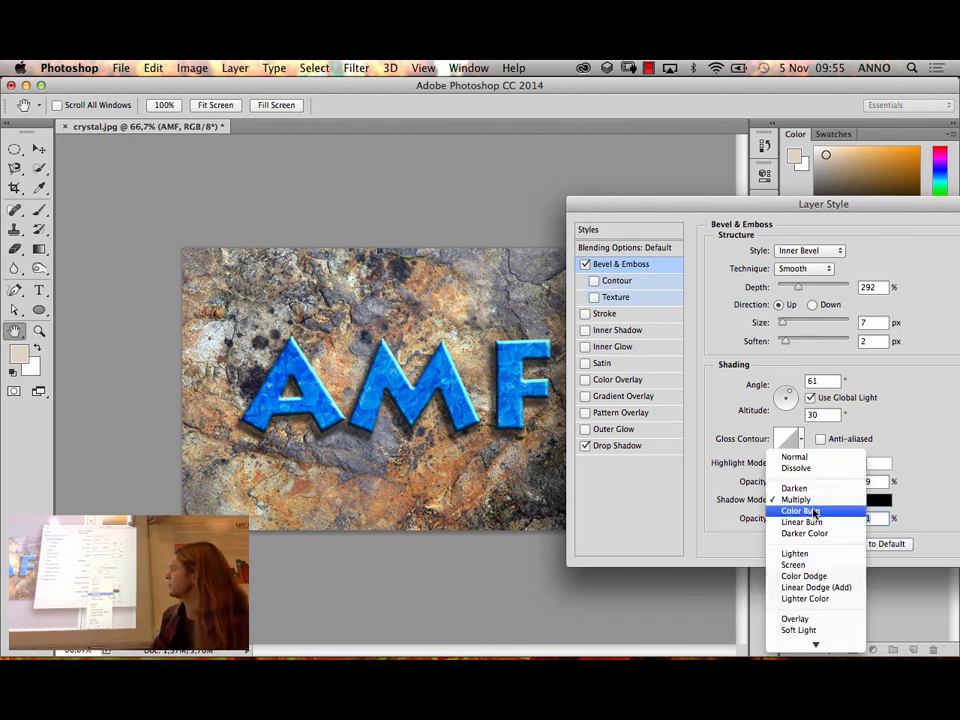
pyautogui.click(812, 513)
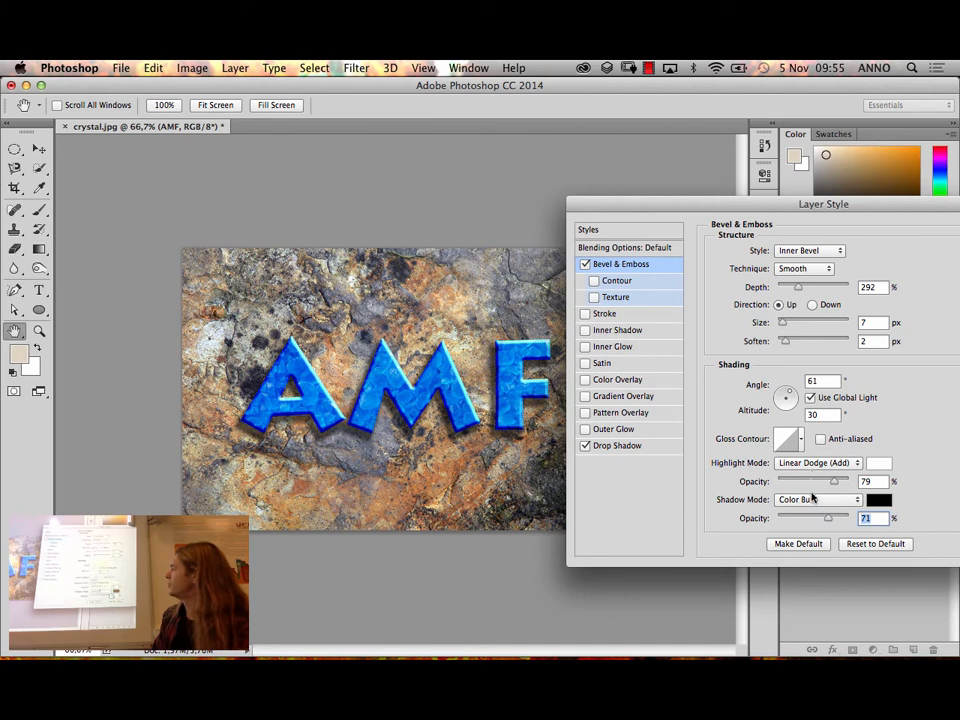
pyautogui.click(812, 497)
pyautogui.click(806, 512)
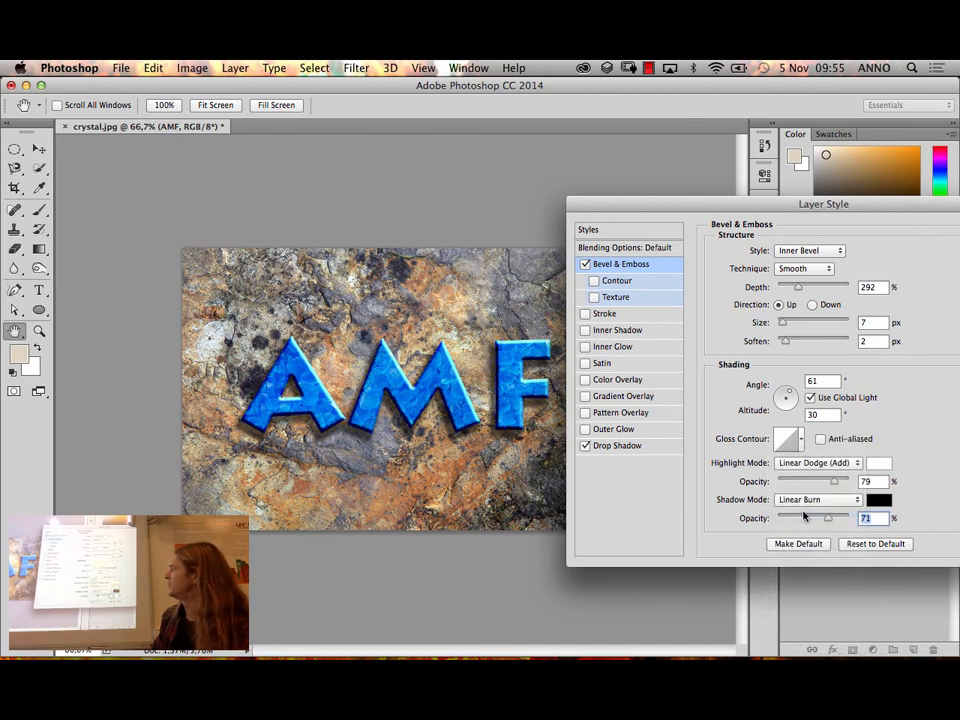
pyautogui.click(805, 505)
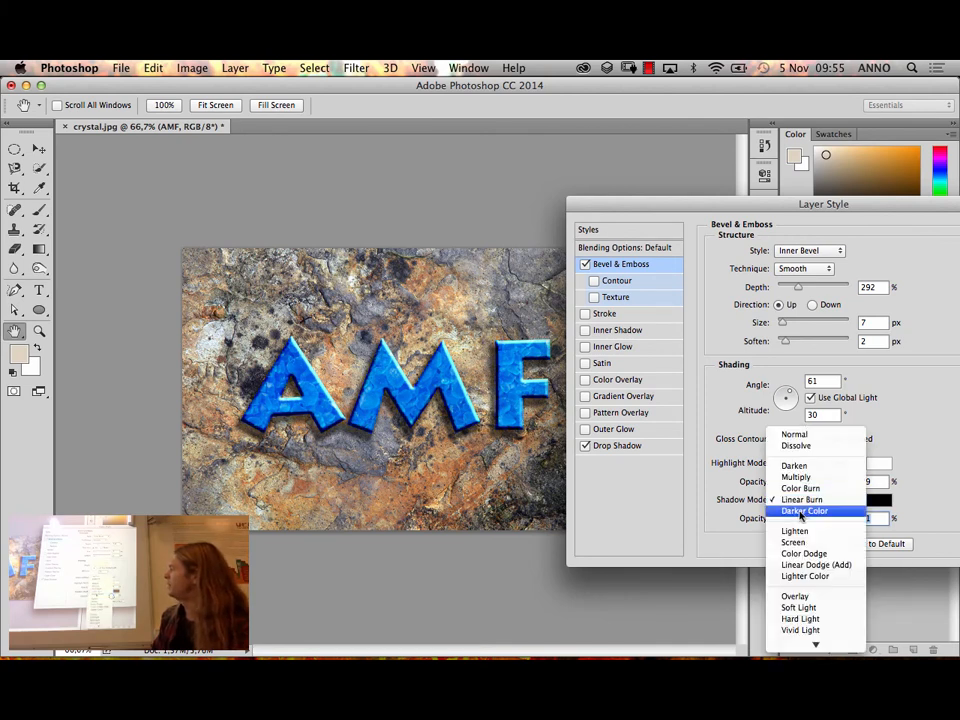
pyautogui.click(803, 511)
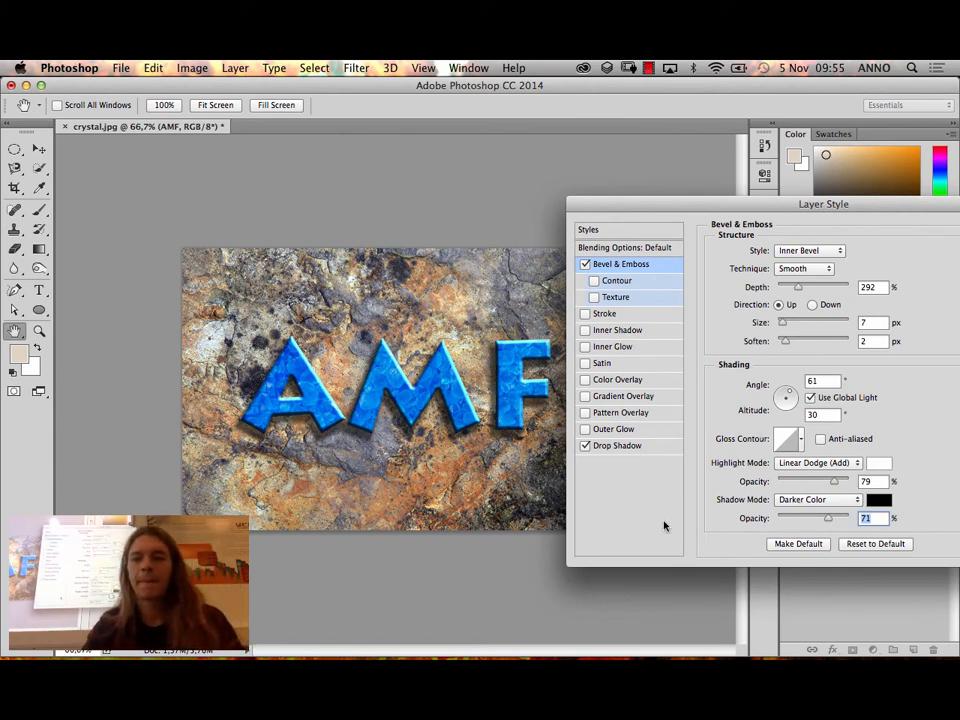
# Enable the bevel's Contour with a range of 16% and inspect the edges of the letter F up close
pyautogui.click(650, 282)
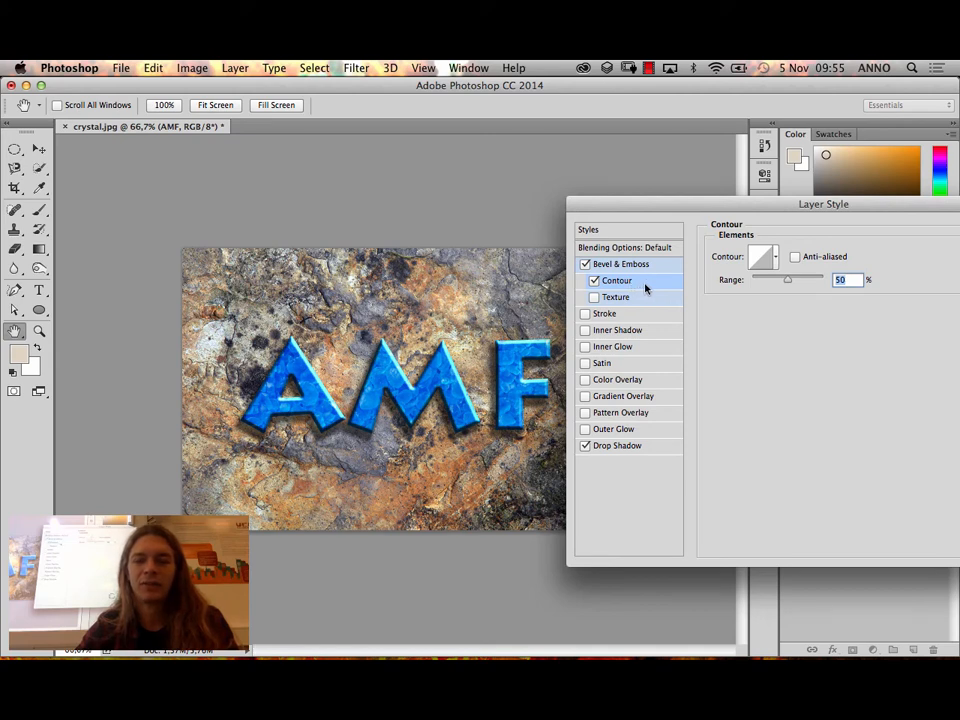
pyautogui.moveTo(787, 279); pyautogui.dragTo(763, 293)
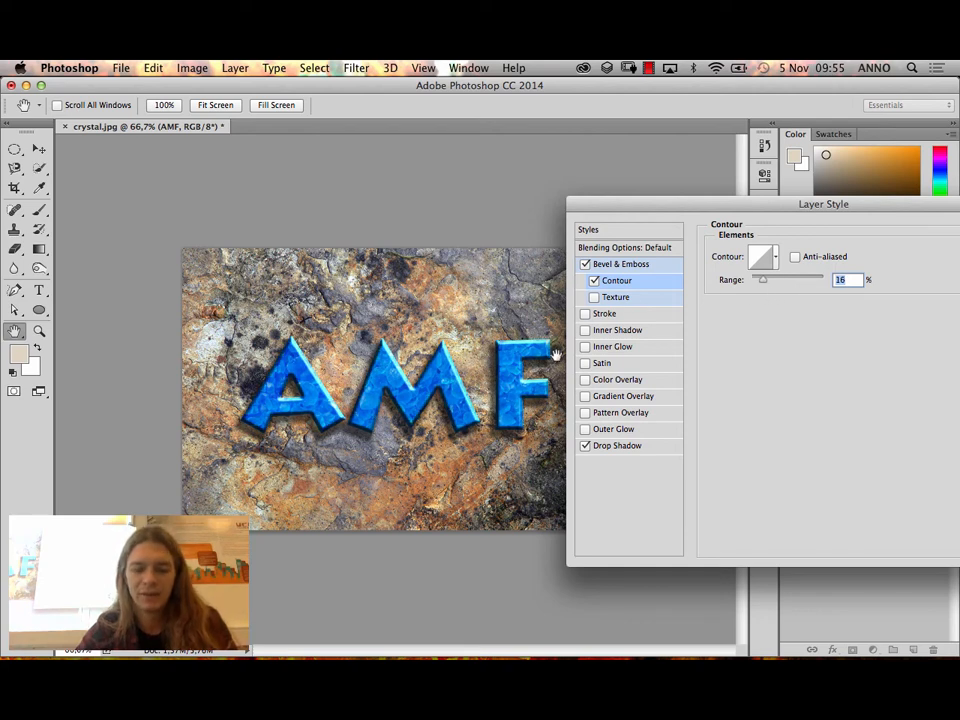
pyautogui.scroll(5, 556, 356)
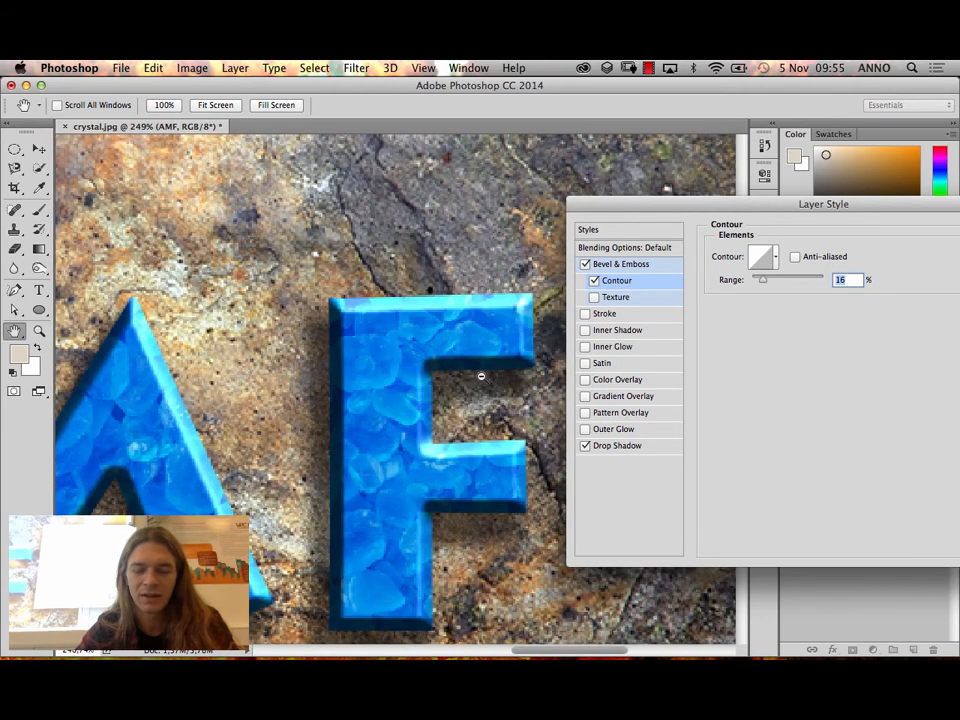
# Try a lower range for the bevel's contour, and settle on 27%
pyautogui.scroll(-3, 489, 332)
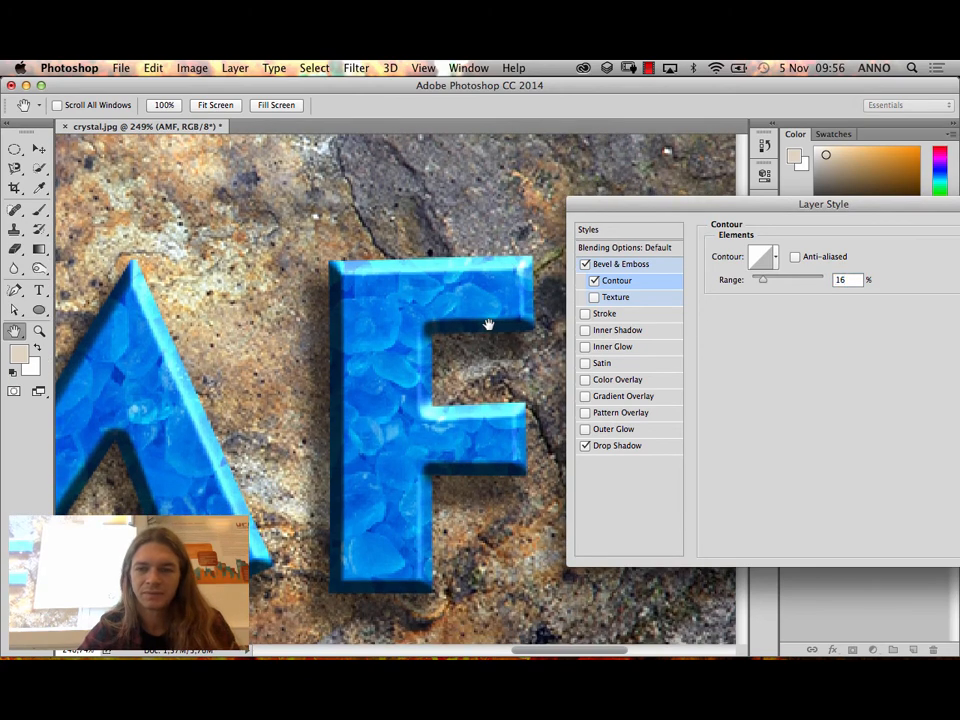
pyautogui.moveTo(763, 280)
pyautogui.mouseDown()
pyautogui.moveTo(771, 281)
pyautogui.moveTo(760, 287)
pyautogui.mouseUp()
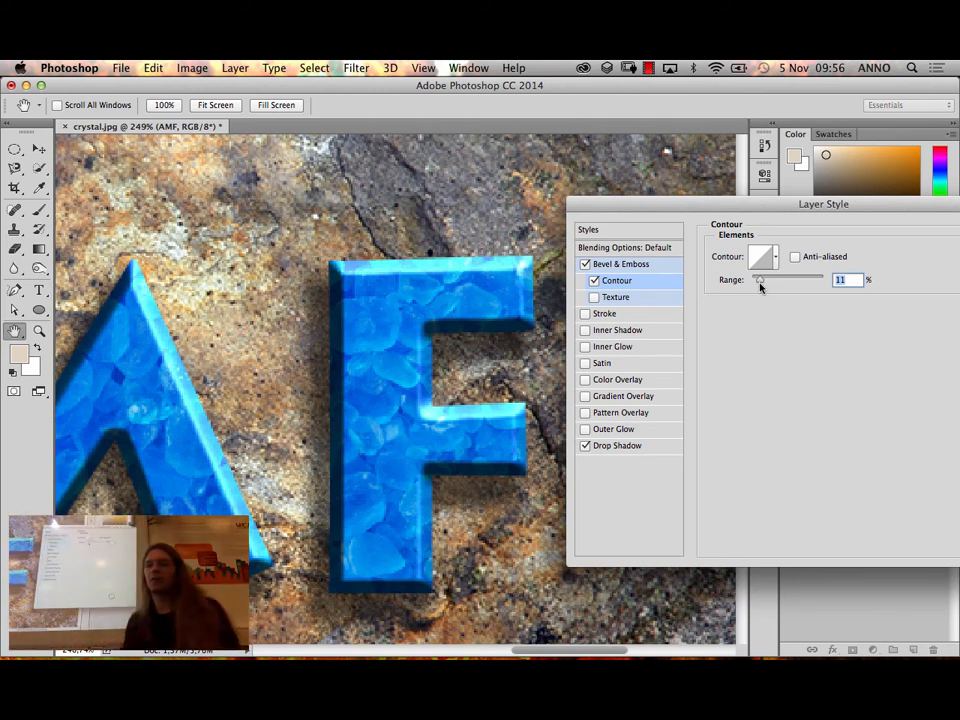
pyautogui.moveTo(760, 285)
pyautogui.mouseDown()
pyautogui.moveTo(802, 282)
pyautogui.moveTo(771, 280)
pyautogui.mouseUp()
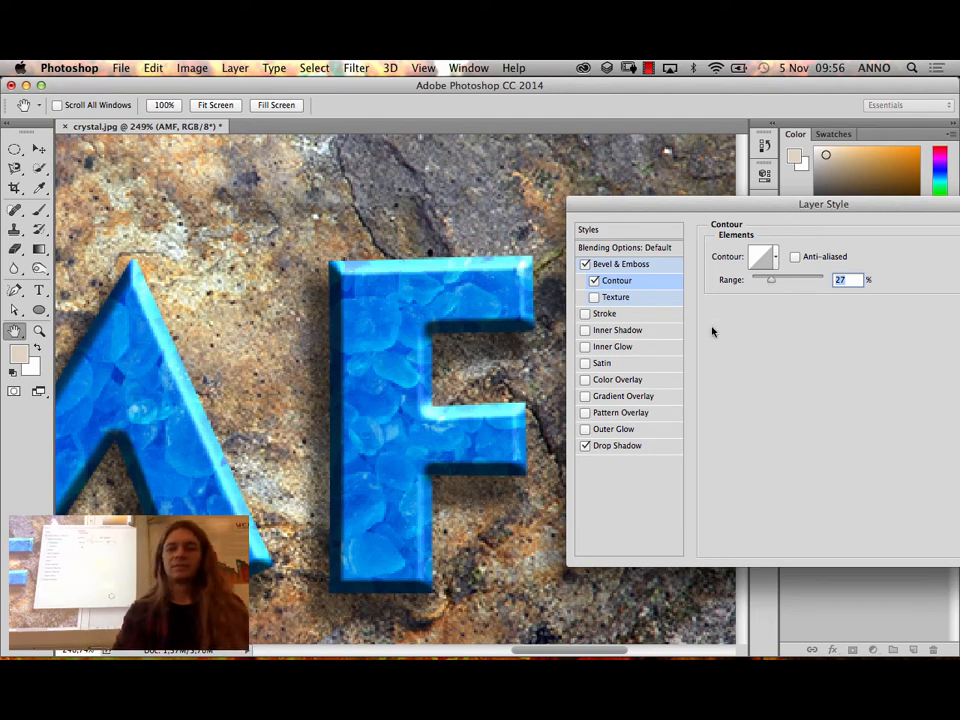
# Enable the bevel's Texture and try the vertical, horizontal, corner, dotted and thick diagonal patterns on the letters
pyautogui.click(609, 299)
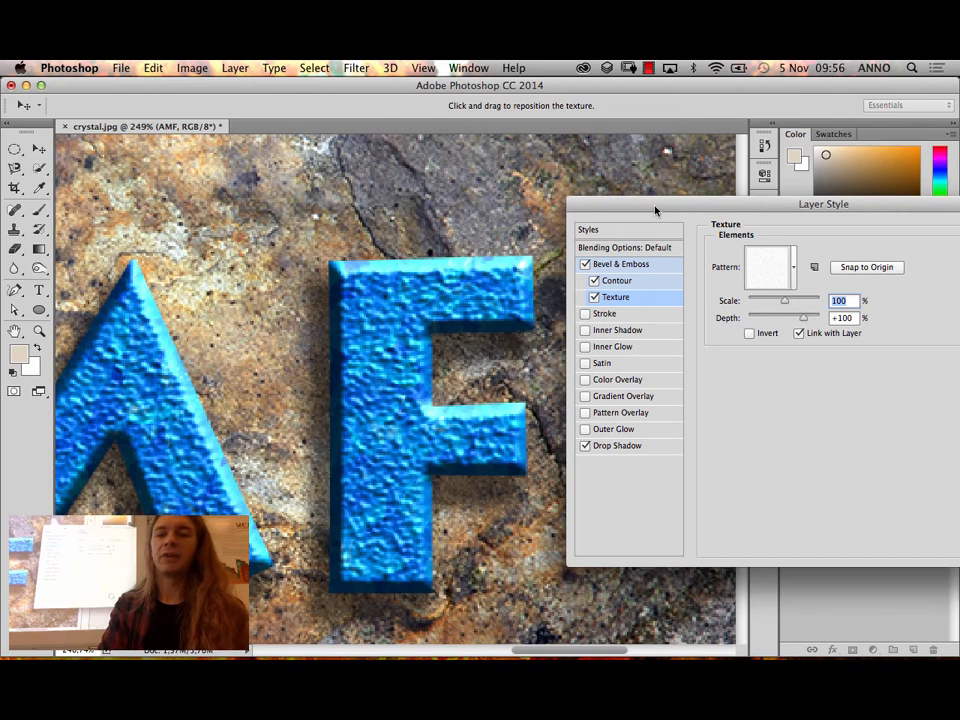
pyautogui.moveTo(654, 209); pyautogui.dragTo(603, 228)
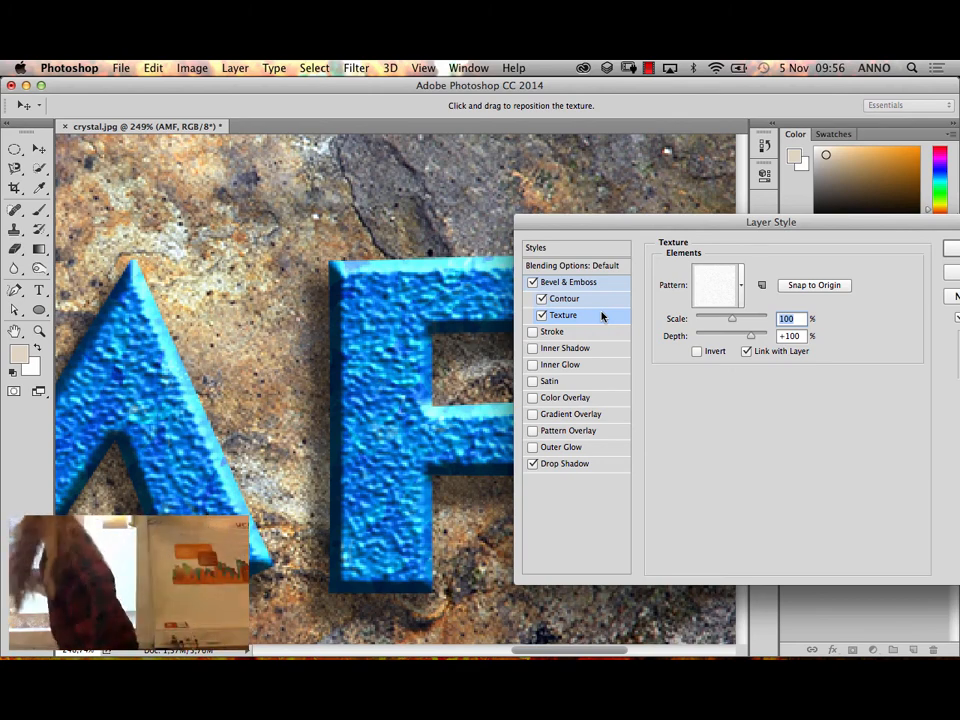
pyautogui.click(730, 299)
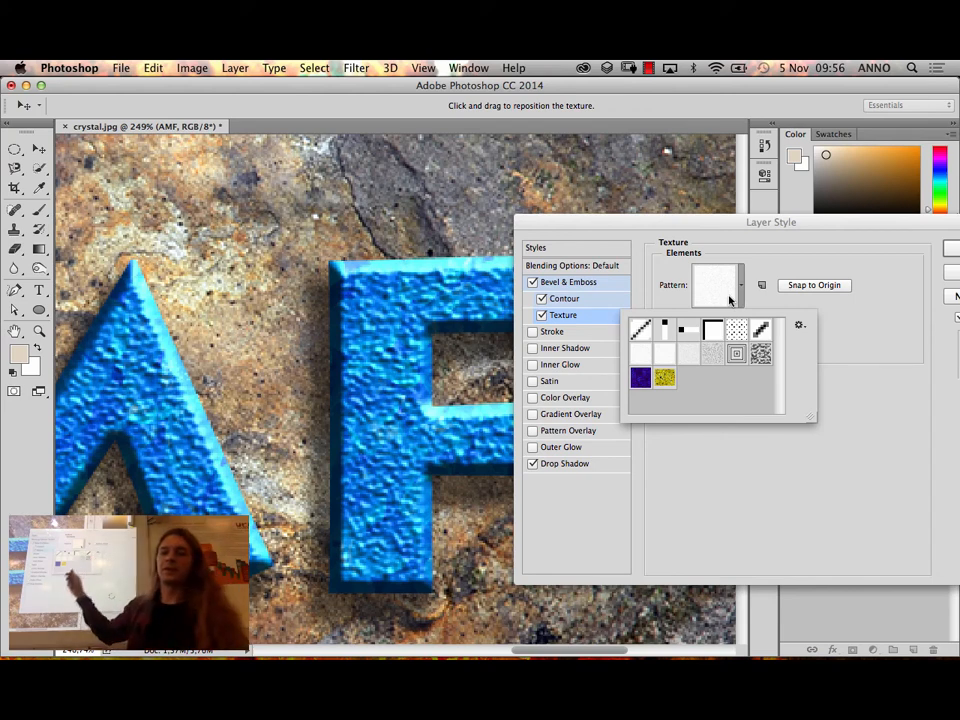
pyautogui.click(668, 334)
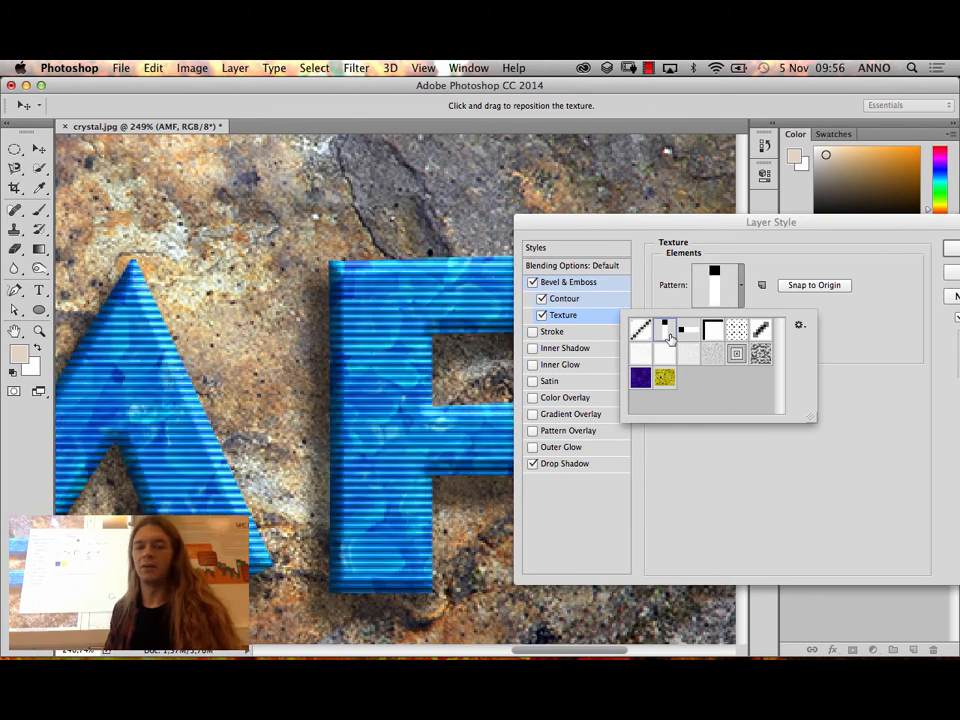
pyautogui.click(683, 334)
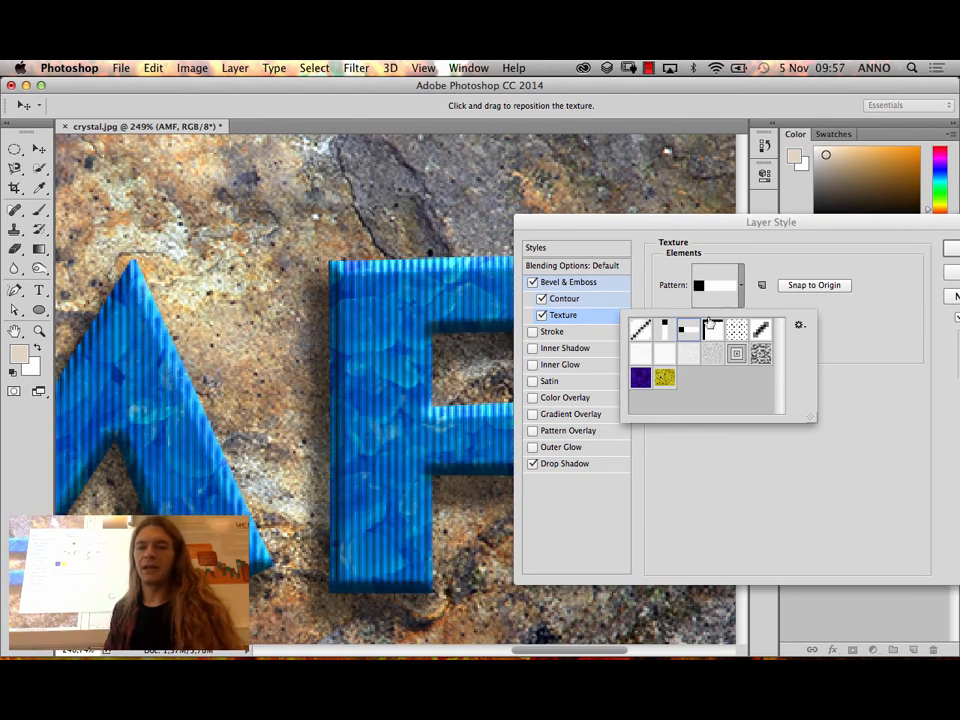
pyautogui.click(709, 329)
pyautogui.click(735, 331)
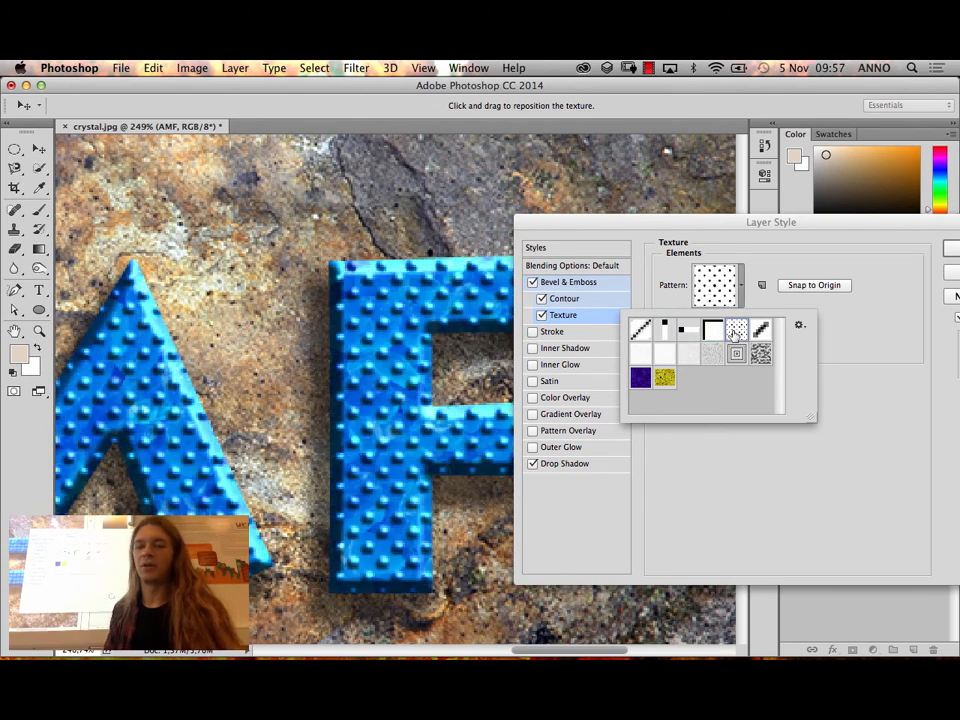
pyautogui.click(760, 331)
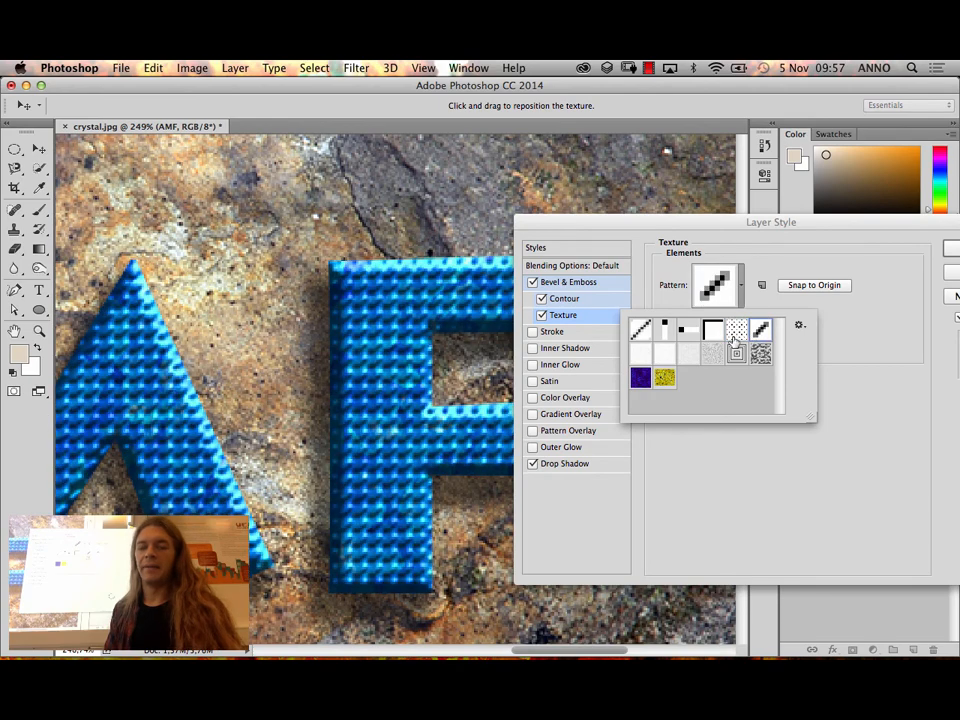
# Try the pale grainy, concentric-square and coarse mottled texture patterns, and settle on the purple one with wavy ripples
pyautogui.click(640, 358)
pyautogui.click(664, 362)
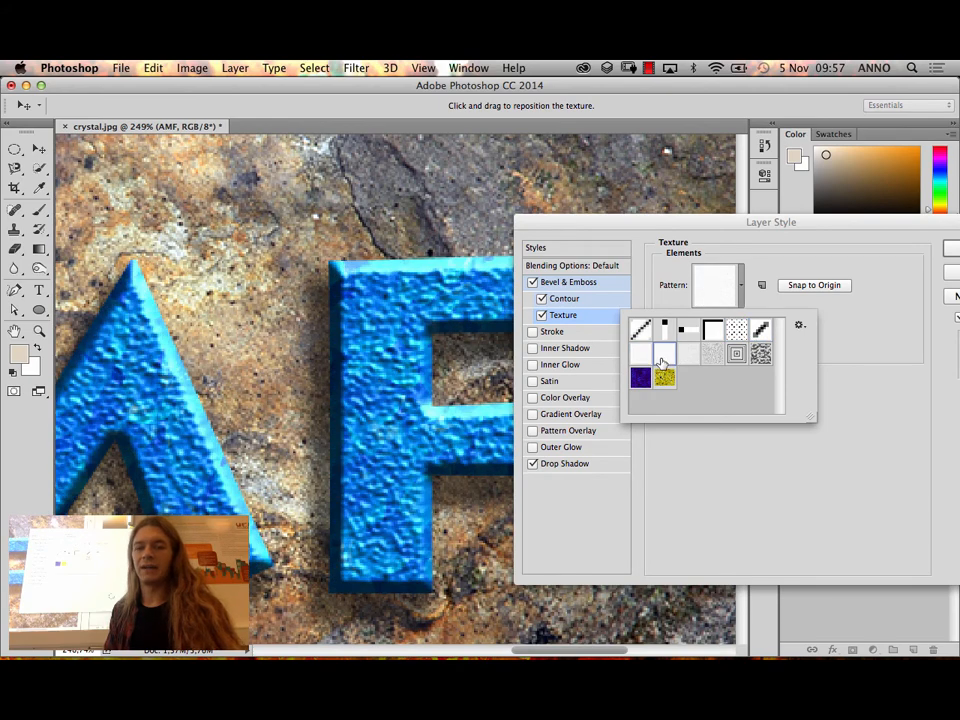
pyautogui.click(680, 360)
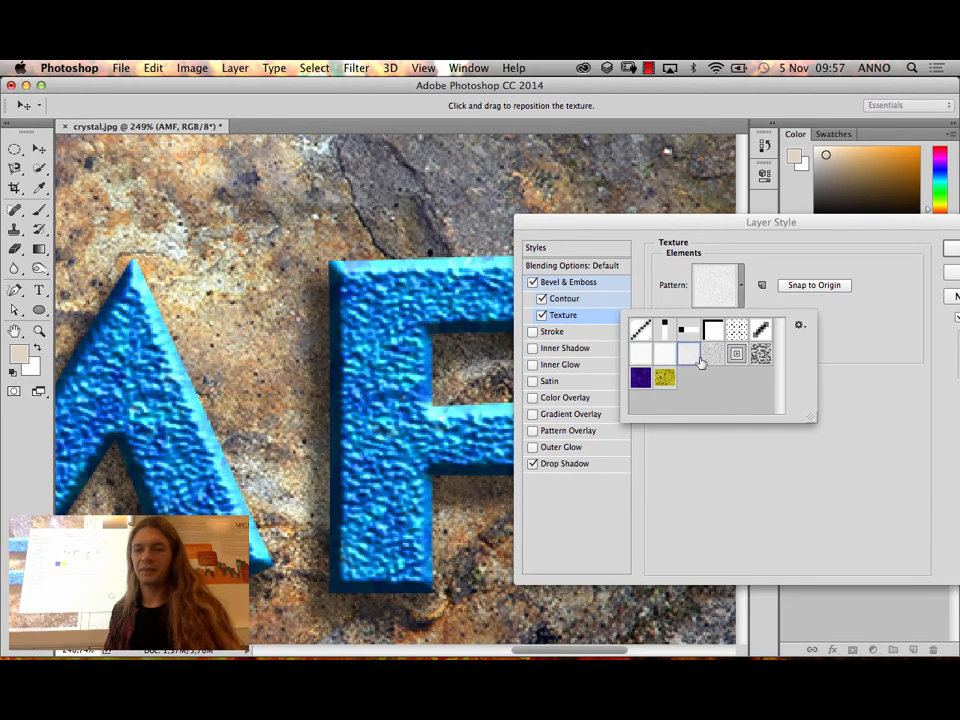
pyautogui.click(709, 358)
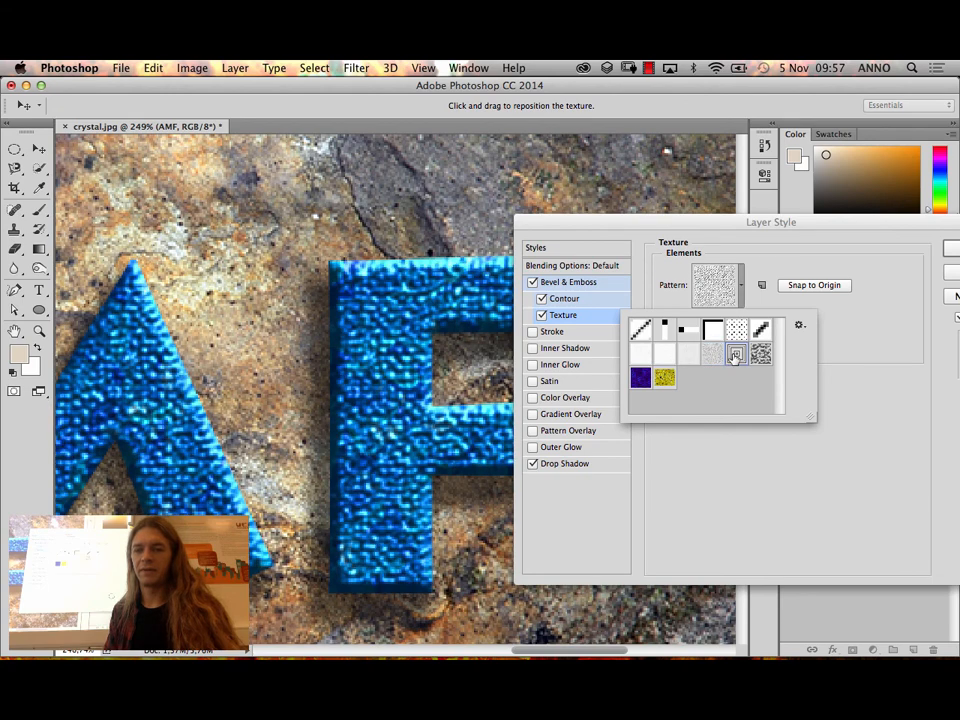
pyautogui.click(736, 354)
pyautogui.click(759, 355)
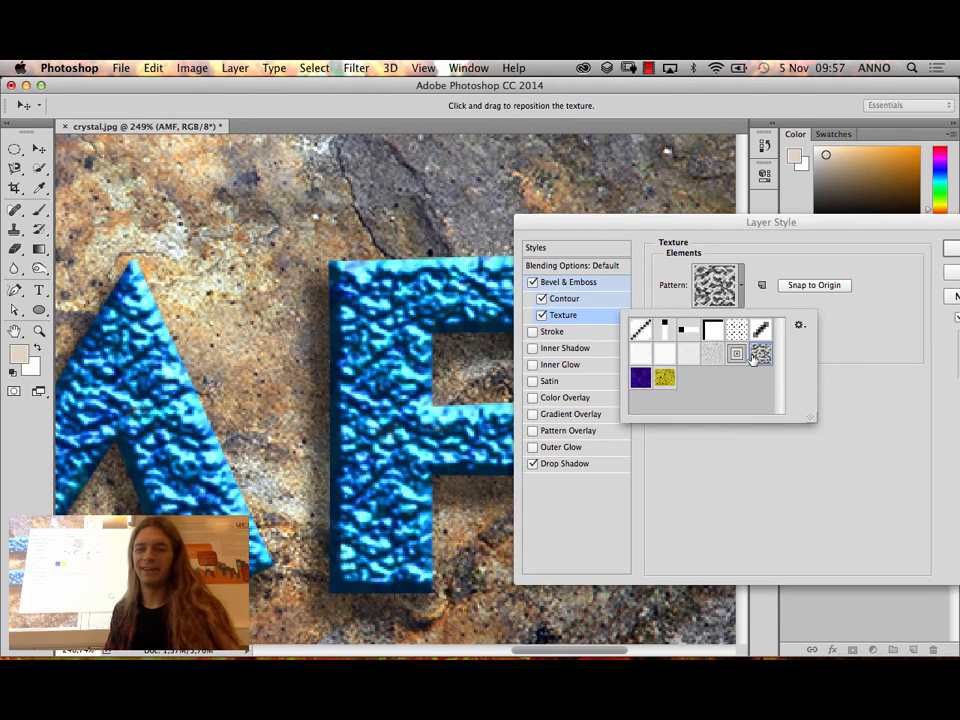
pyautogui.click(643, 378)
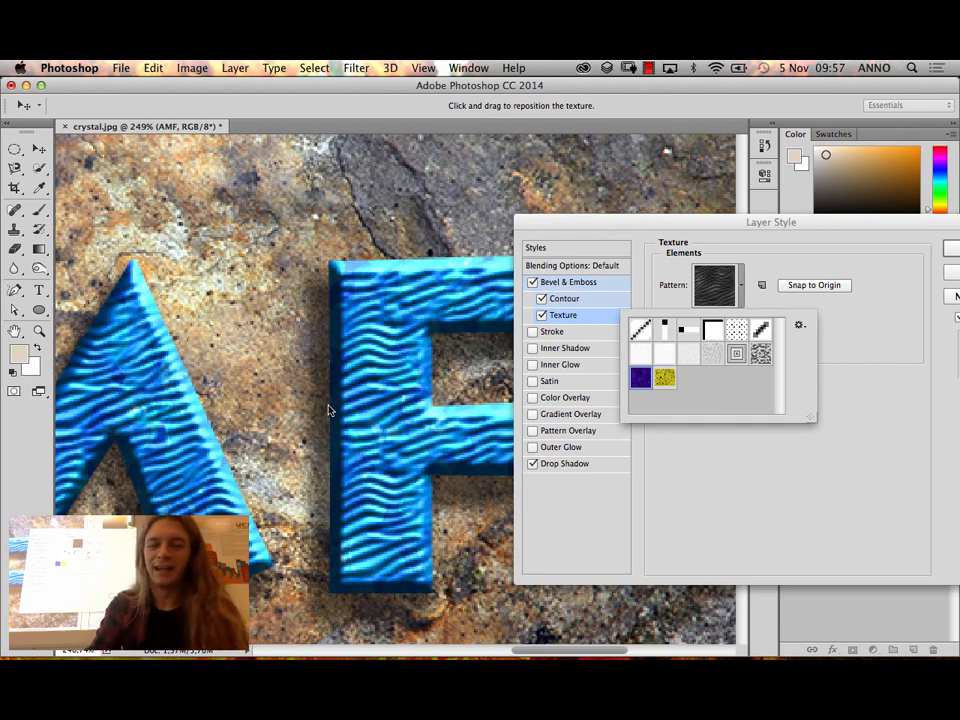
# Set the wavy texture's scale to 149% while viewing the AMF text at 91.4% zoom
pyautogui.scroll(-3, 328, 409)
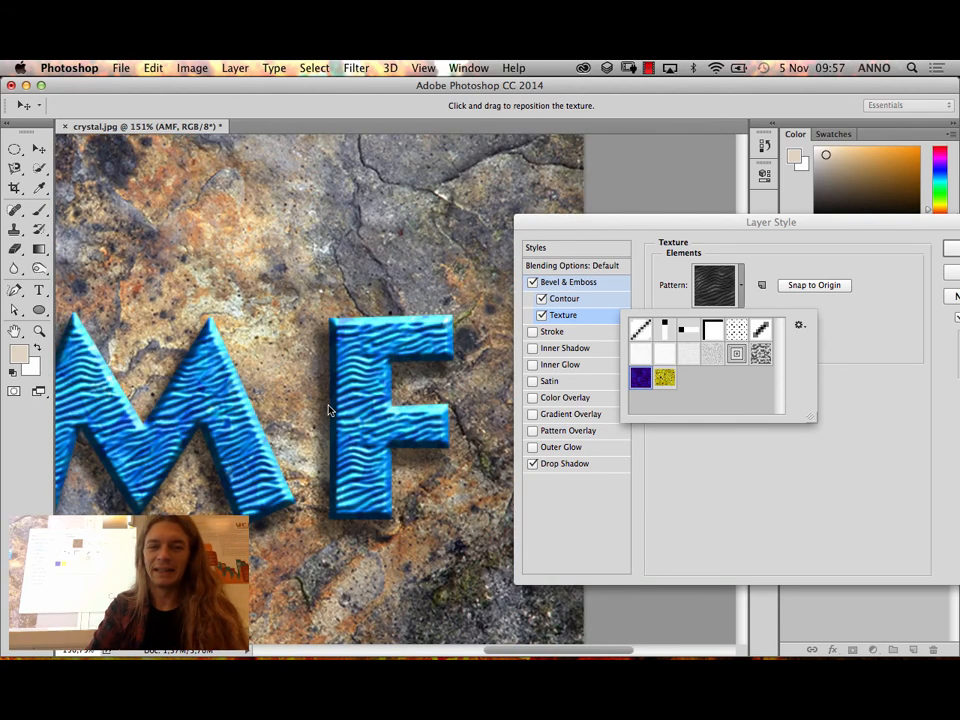
pyautogui.scroll(-3, 328, 409)
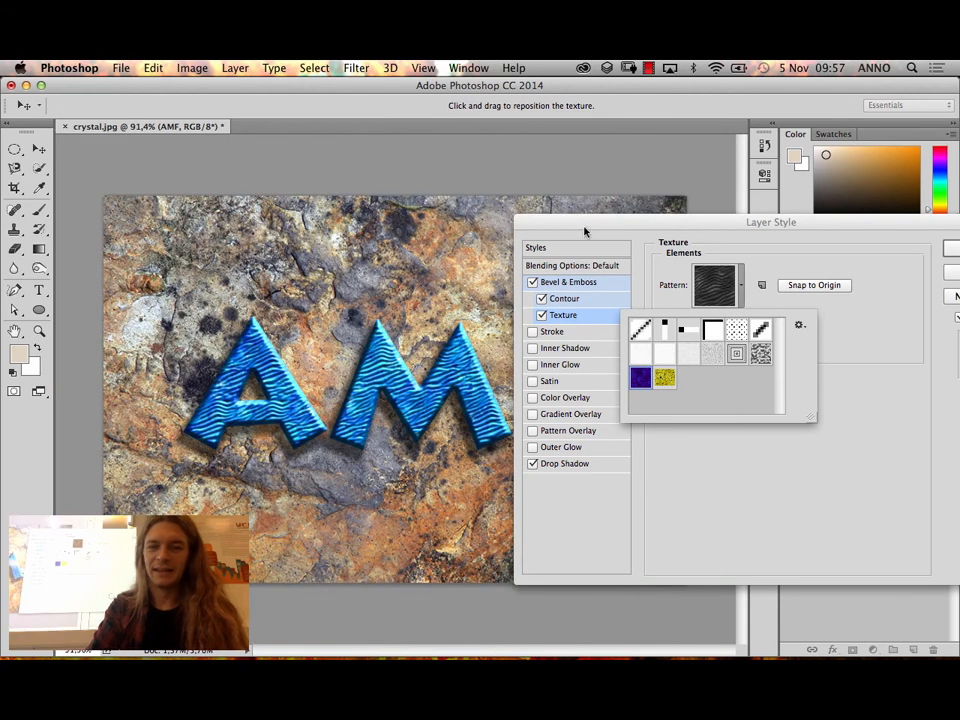
pyautogui.click(585, 232)
pyautogui.moveTo(583, 231); pyautogui.dragTo(703, 237)
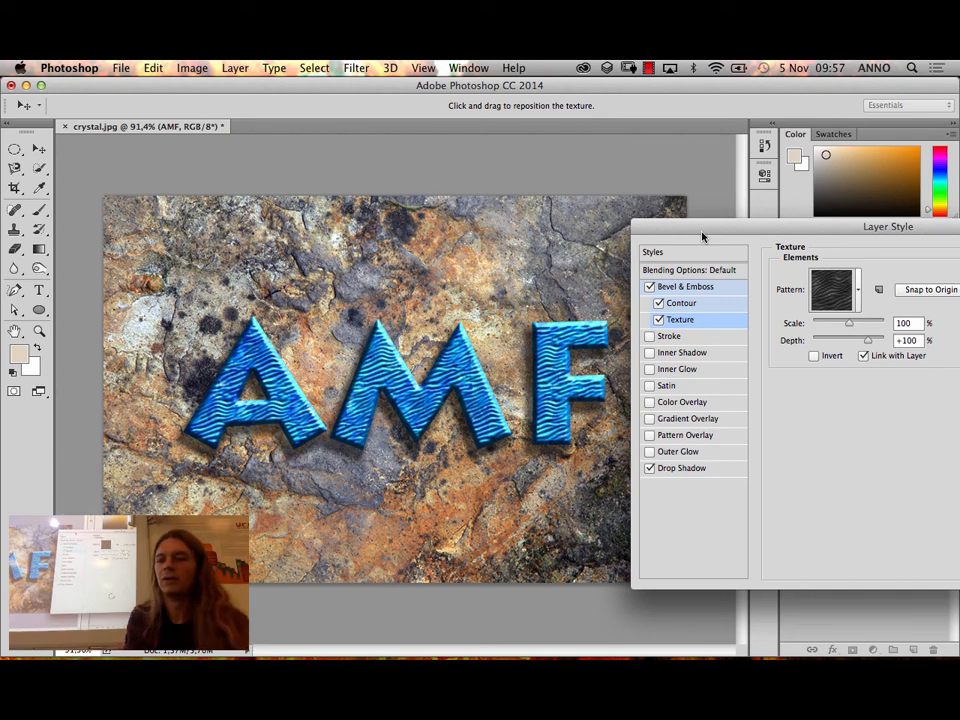
pyautogui.moveTo(720, 229); pyautogui.dragTo(697, 230)
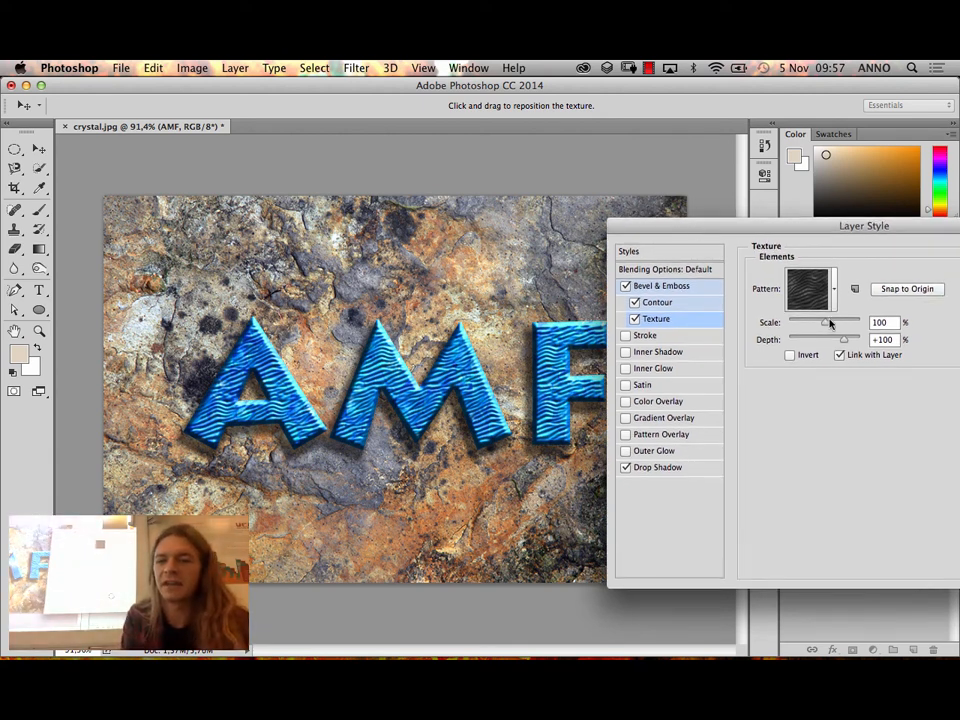
pyautogui.moveTo(825, 321)
pyautogui.mouseDown()
pyautogui.moveTo(845, 323)
pyautogui.moveTo(827, 325)
pyautogui.mouseUp()
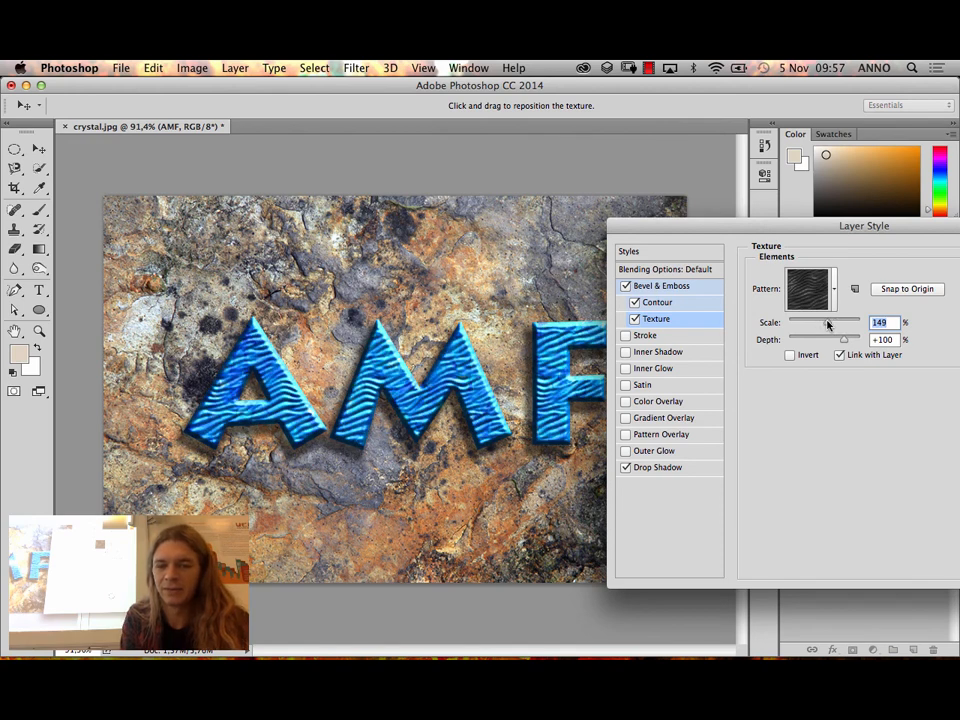
pyautogui.moveTo(827, 325)
pyautogui.mouseDown()
pyautogui.moveTo(806, 326)
pyautogui.moveTo(828, 325)
pyautogui.mouseUp()
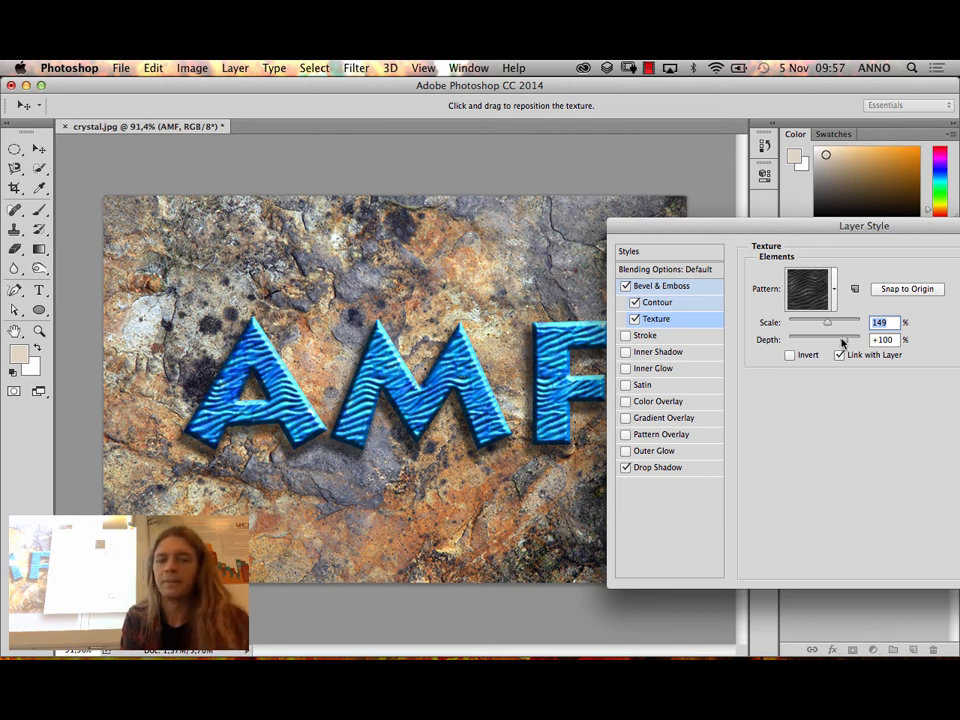
# Set the texture's depth to +711% and apply the layer style to the AMF text layer
pyautogui.moveTo(843, 342)
pyautogui.mouseDown()
pyautogui.moveTo(823, 343)
pyautogui.moveTo(852, 340)
pyautogui.mouseUp()
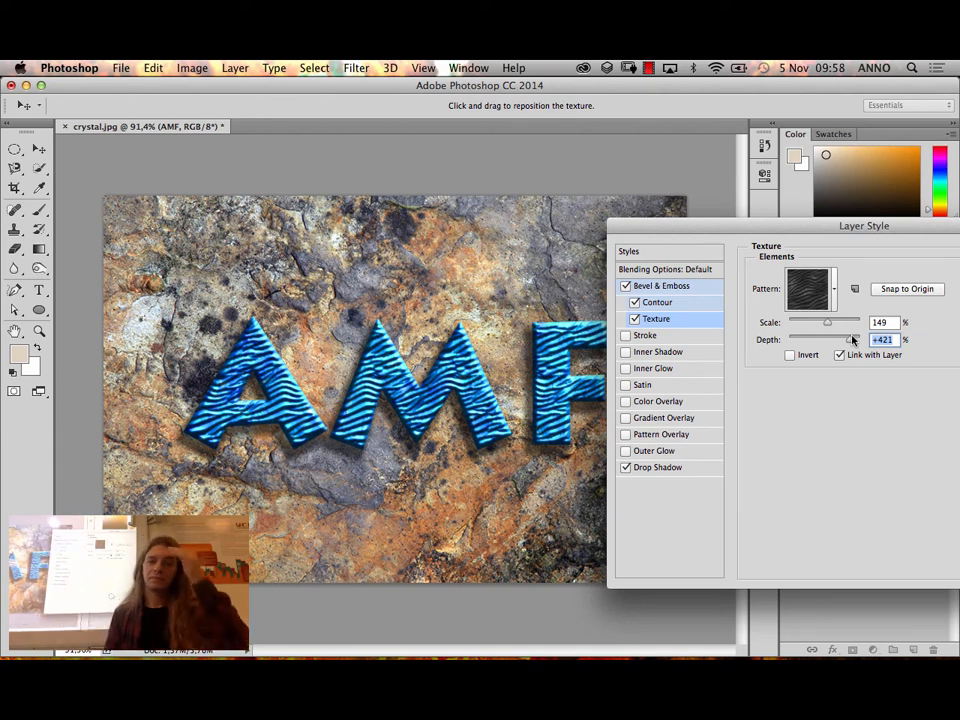
pyautogui.moveTo(853, 339); pyautogui.dragTo(855, 338)
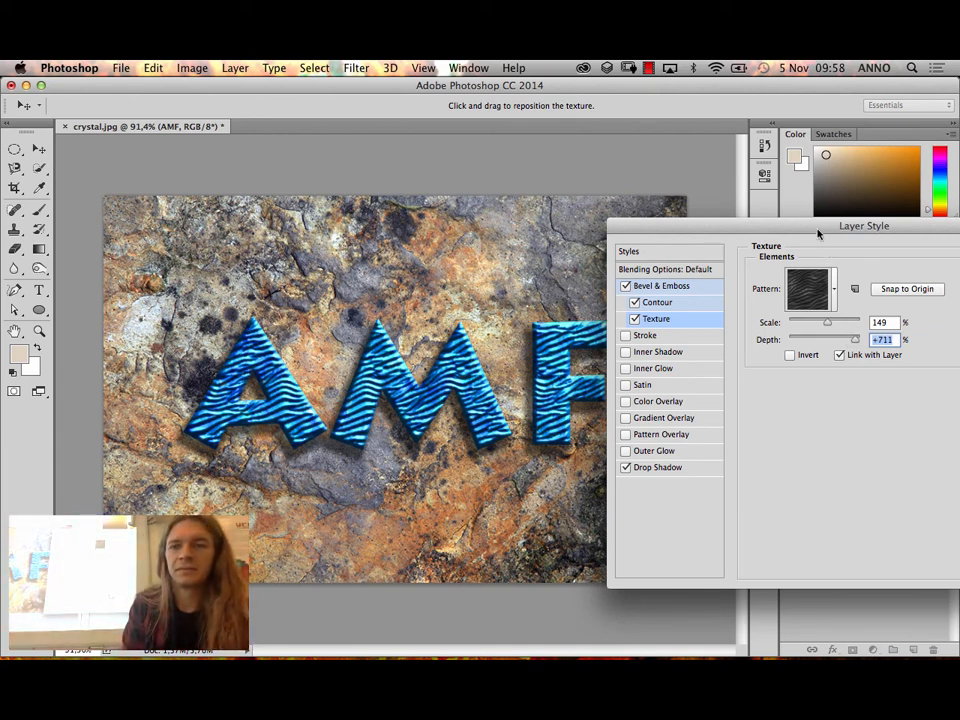
pyautogui.moveTo(818, 234); pyautogui.dragTo(597, 236)
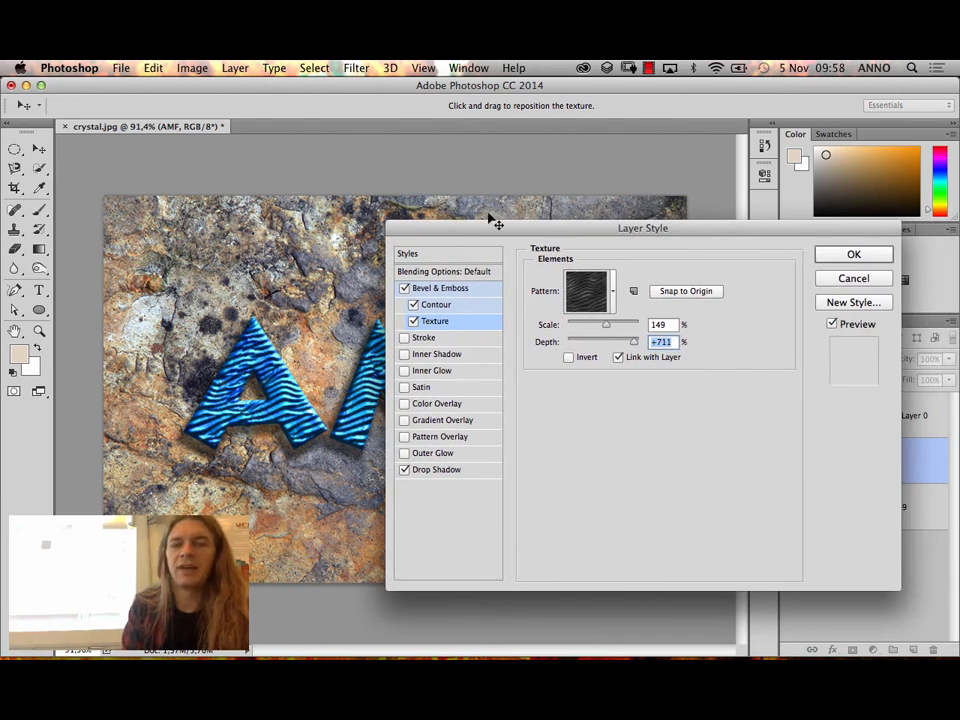
pyautogui.moveTo(490, 230); pyautogui.dragTo(681, 200)
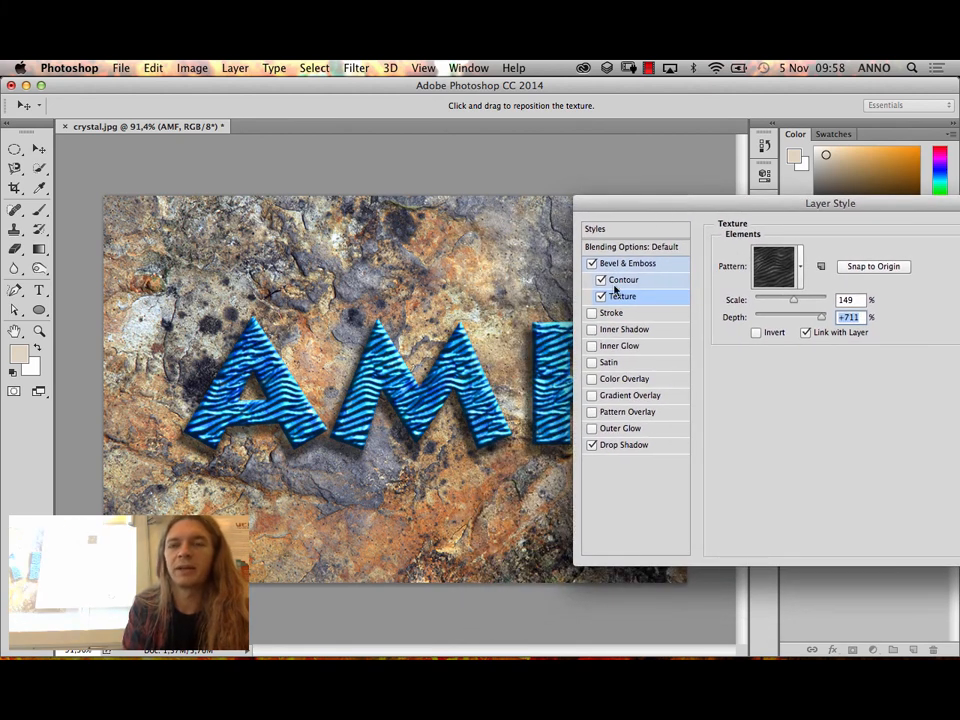
pyautogui.moveTo(662, 206); pyautogui.dragTo(315, 199)
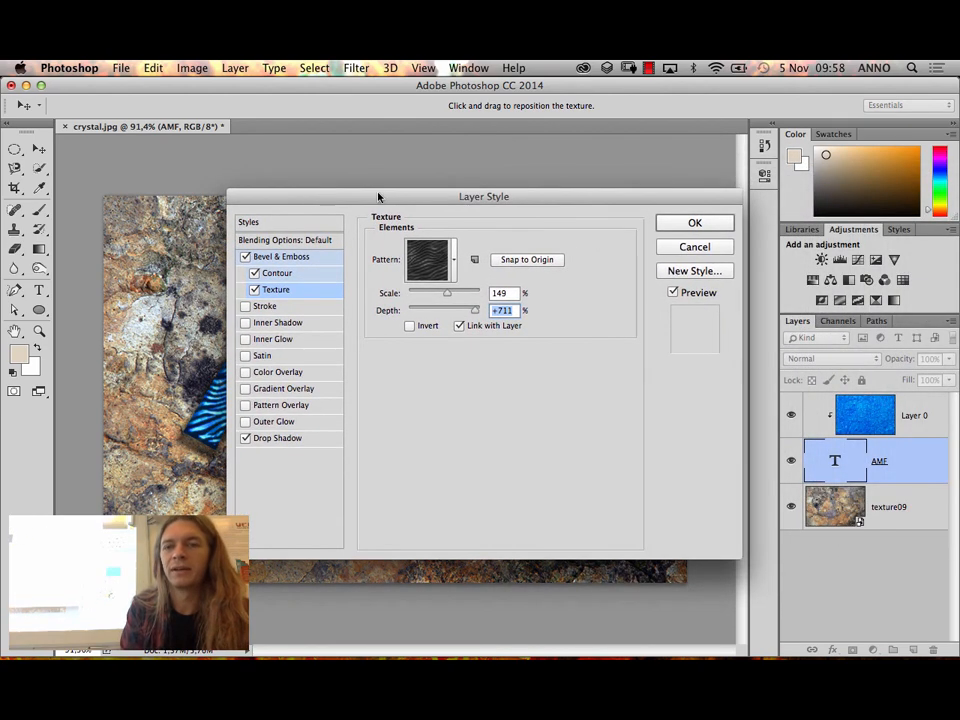
pyautogui.moveTo(405, 197); pyautogui.dragTo(382, 197)
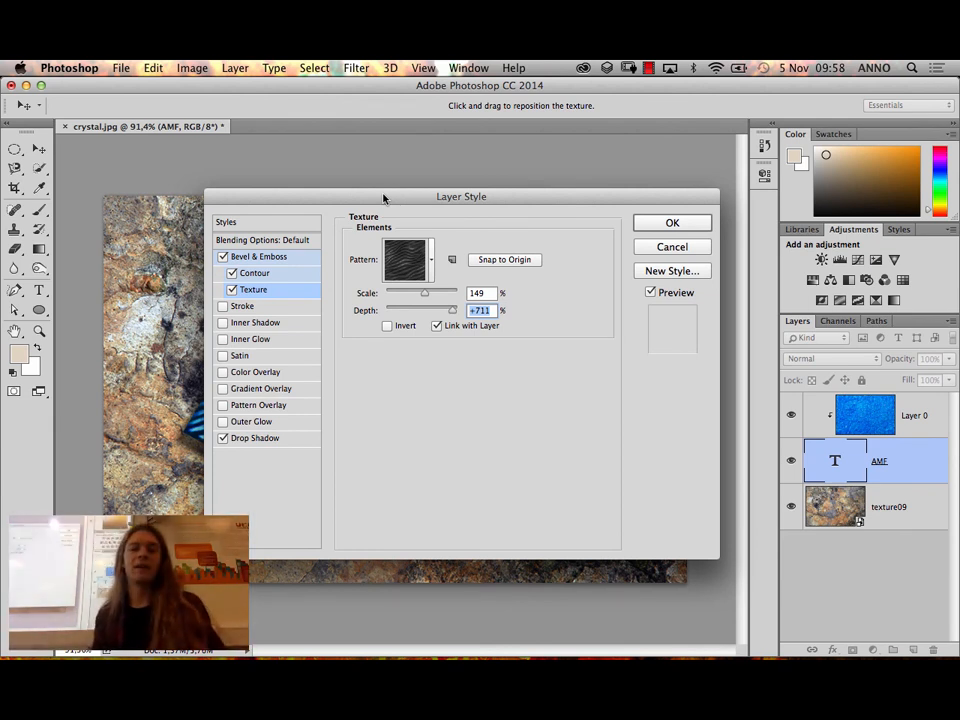
pyautogui.click(670, 223)
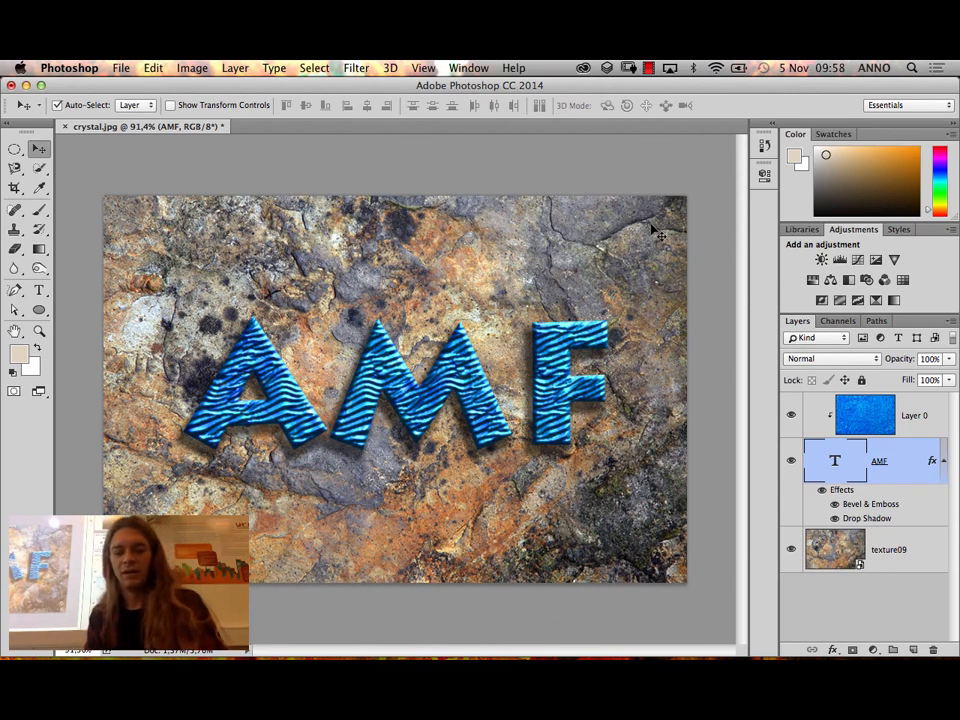